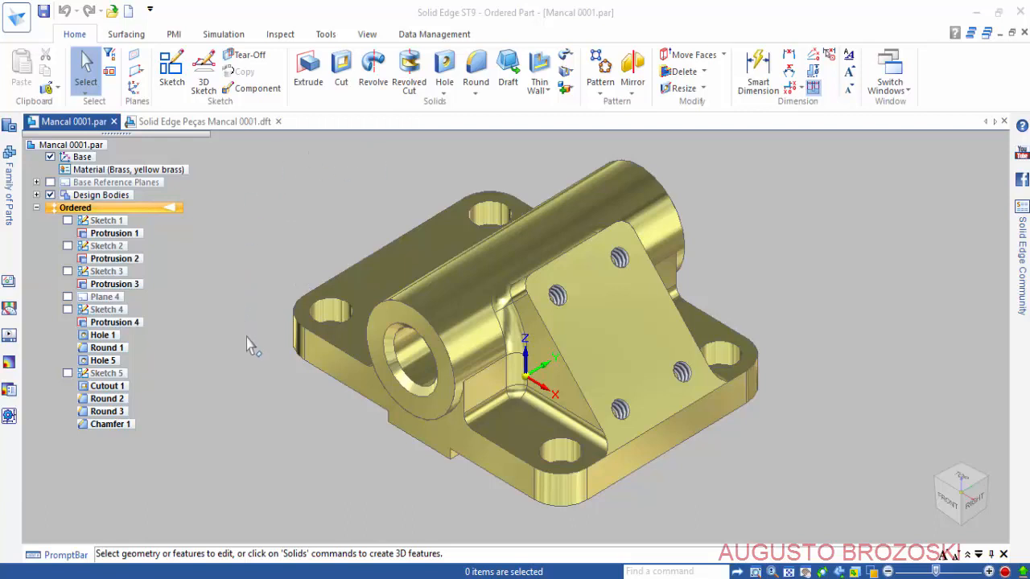
Examine the views and dimensions of the finished Mancal 0001 drawing and its PDF, and return to the Mancal 0001 part.
left_click(215, 122)
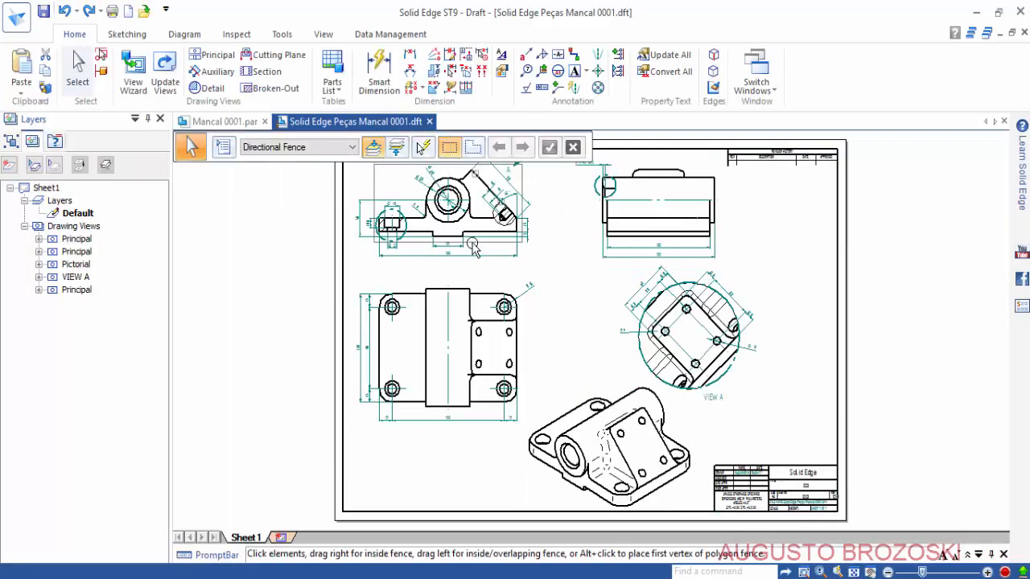
scroll(475, 234, "up", 1)
scroll(467, 229, "up", 3)
scroll(398, 337, "down", 2)
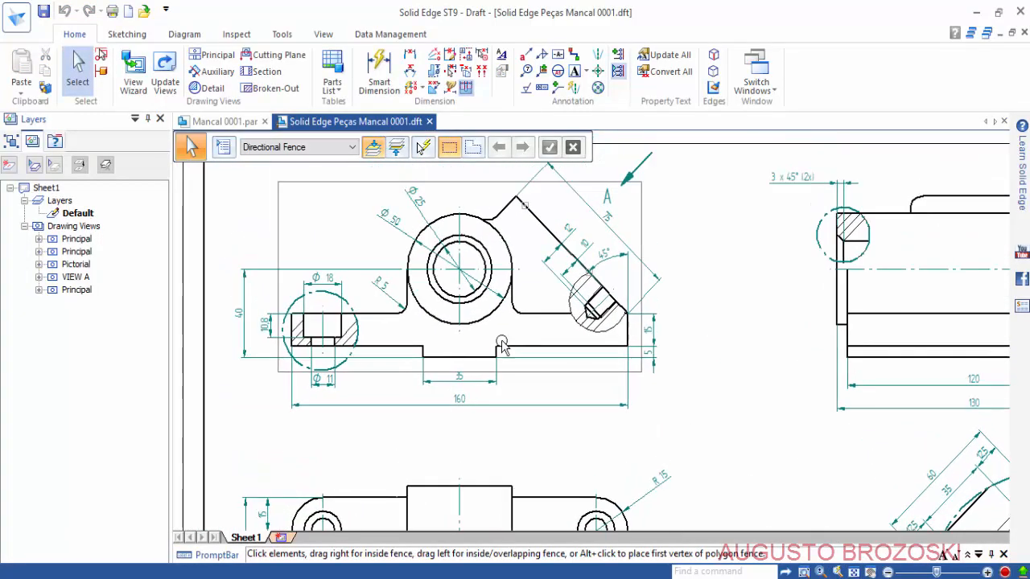
middle_click_drag(676, 394, 452, 332)
middle_click_drag(608, 369, 609, 211)
middle_click_drag(520, 317, 614, 251)
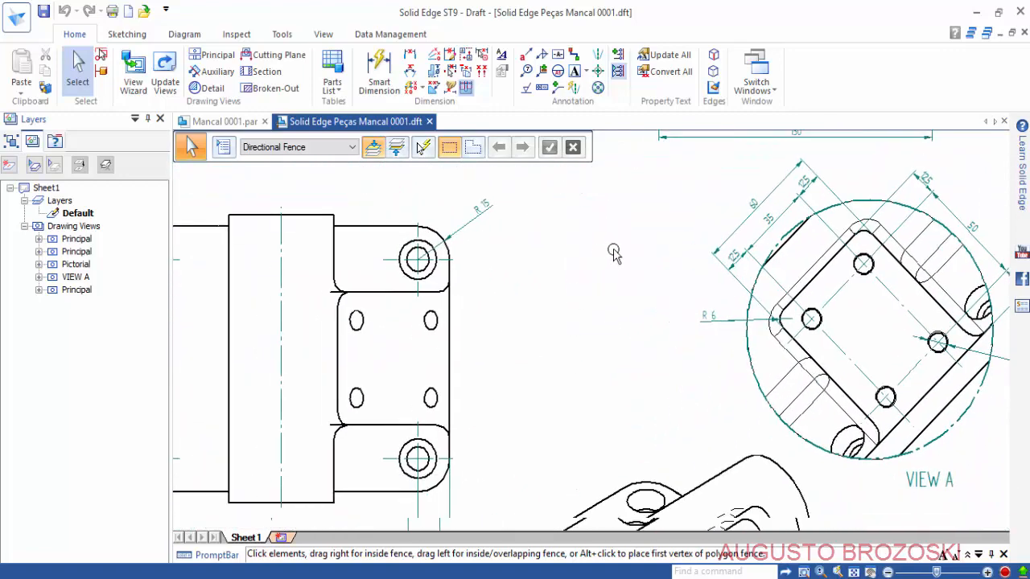
scroll(613, 251, "up", 1)
scroll(613, 255, "down", 5)
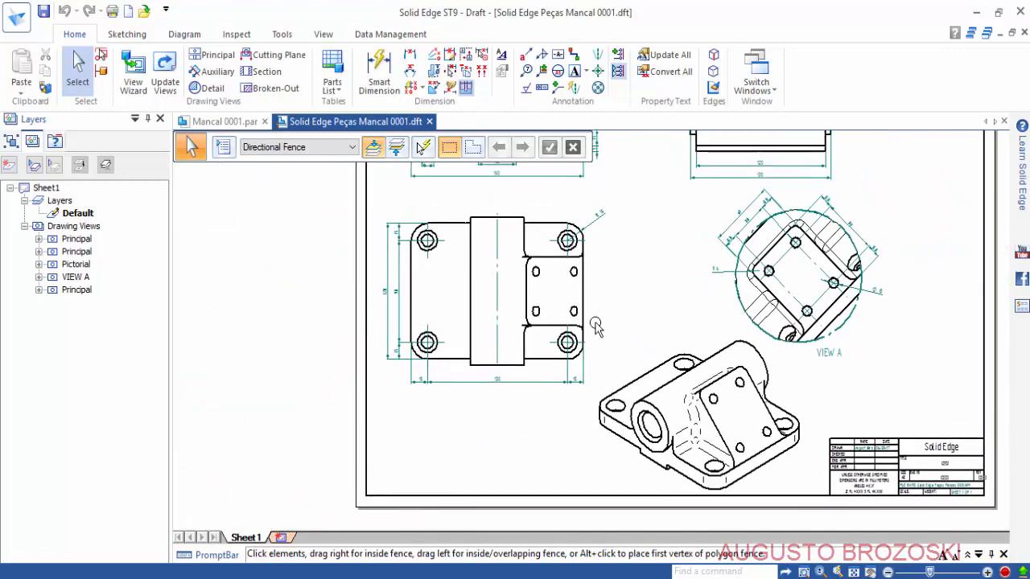
scroll(489, 271, "up", 3)
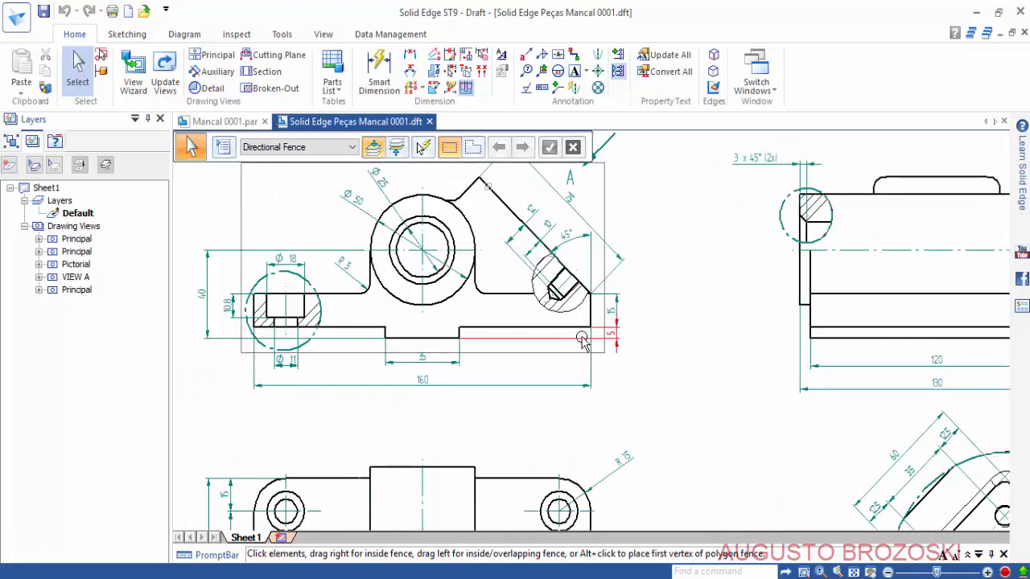
middle_click_drag(510, 274, 556, 311)
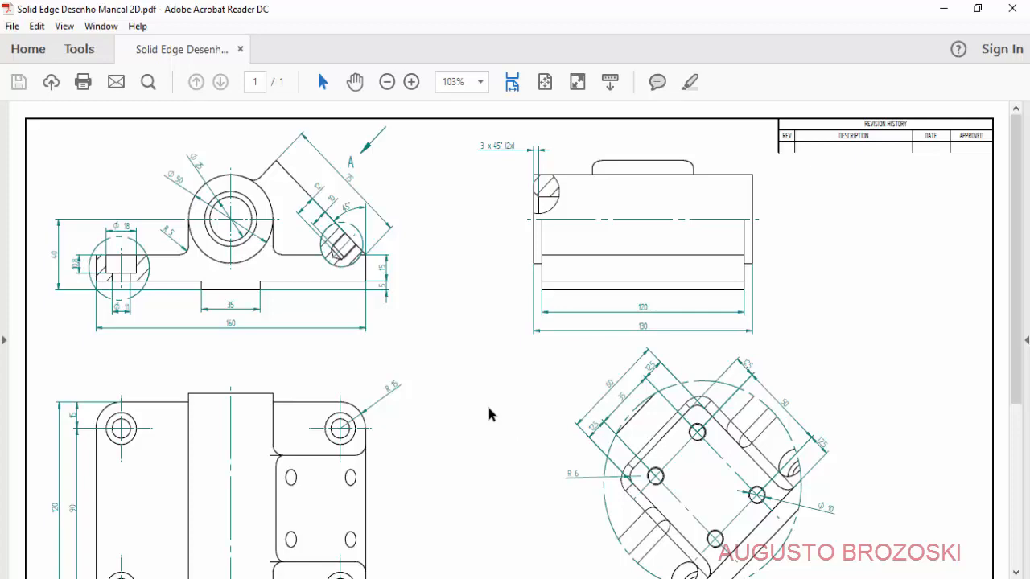
left_click(944, 8)
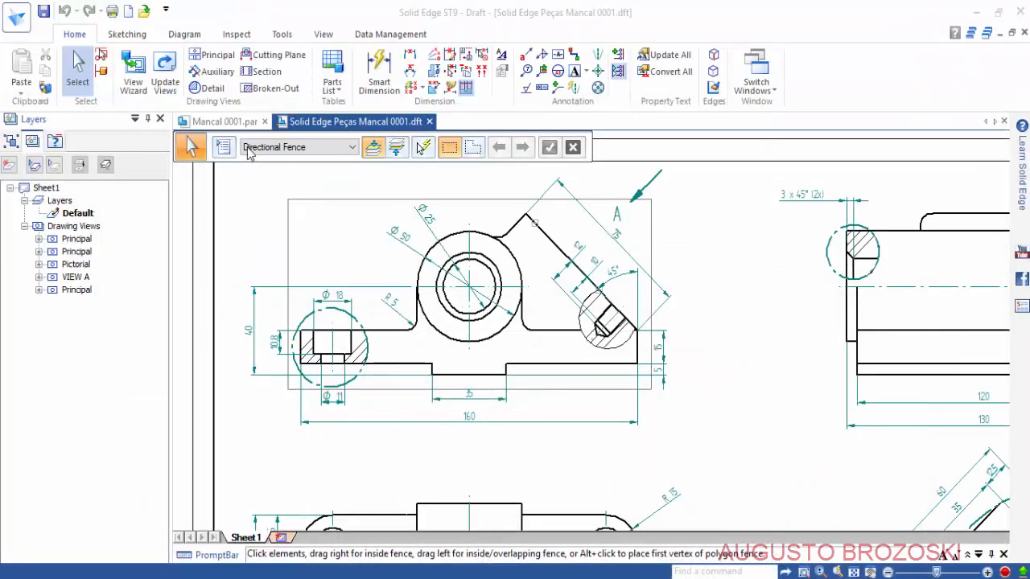
left_click(236, 122)
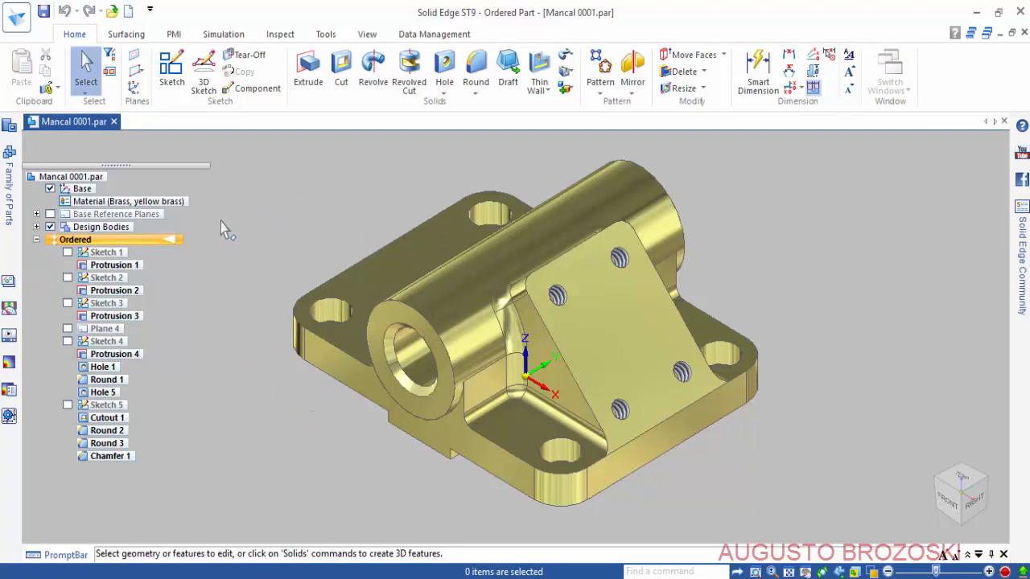
Create a new drawing from the ISO Metric template iso metric draft.dft.
left_click(129, 12)
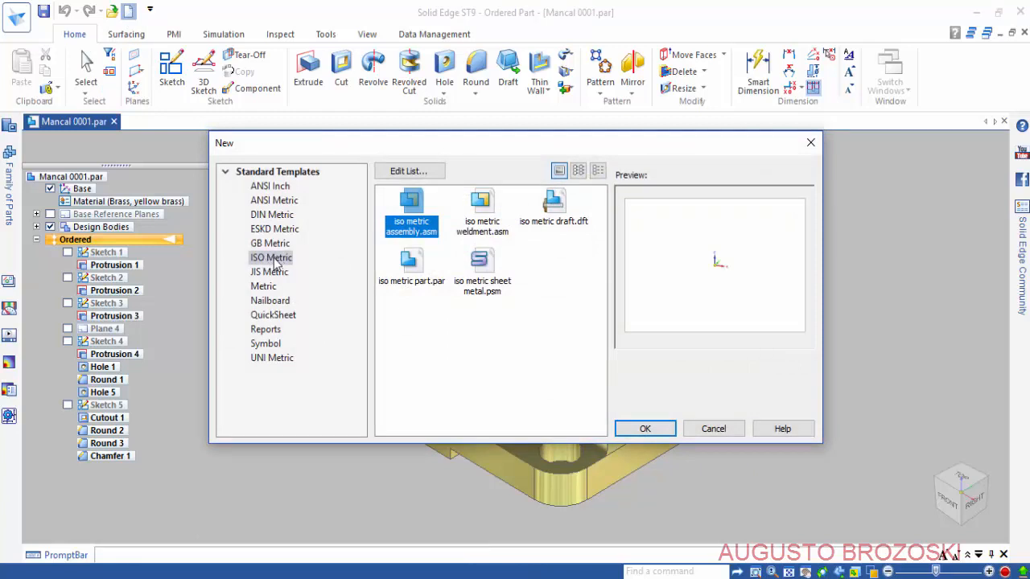
left_click(555, 208)
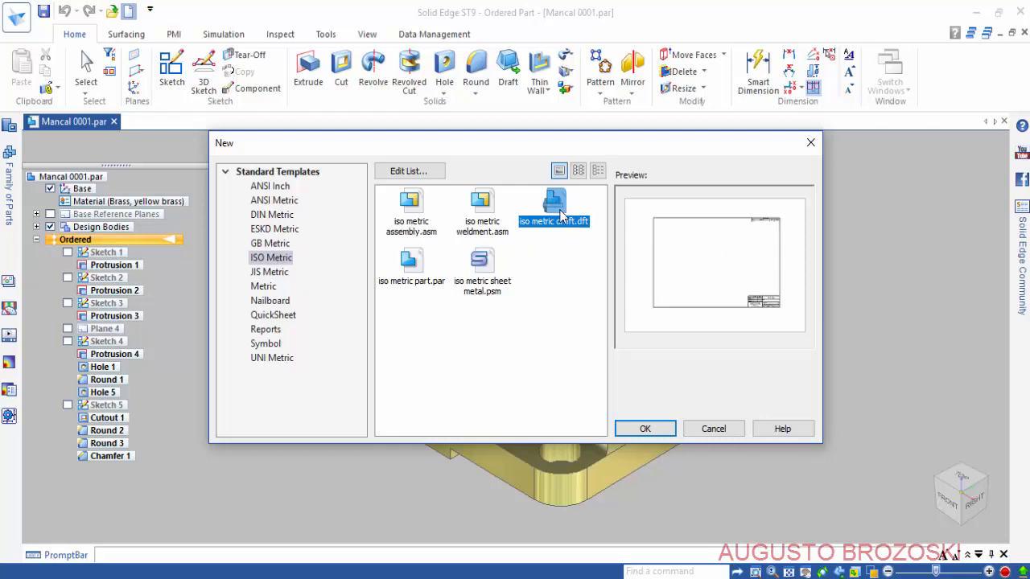
left_click(649, 427)
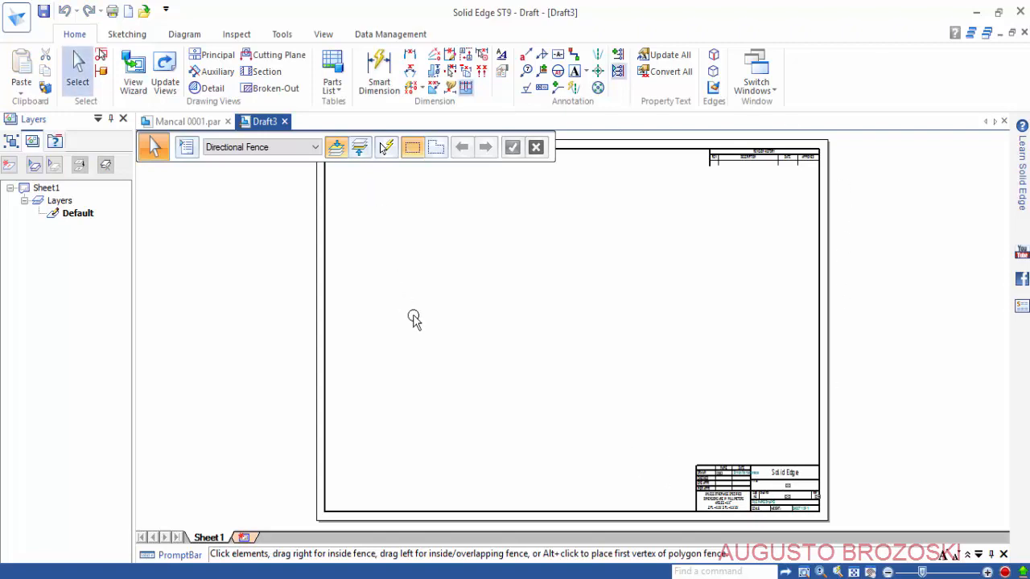
scroll(800, 513, "up", 5)
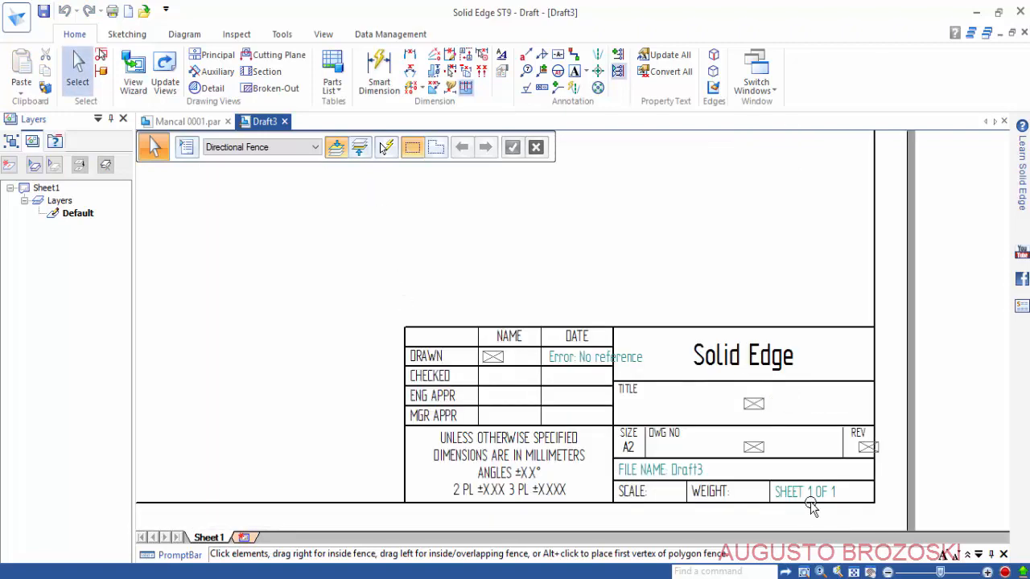
scroll(815, 497, "up", 1)
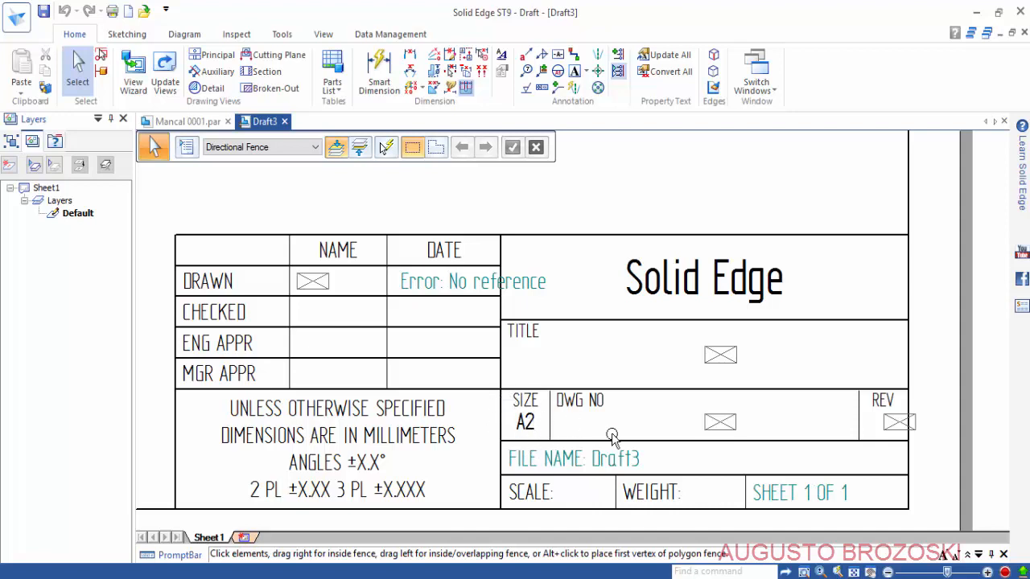
left_click(853, 572)
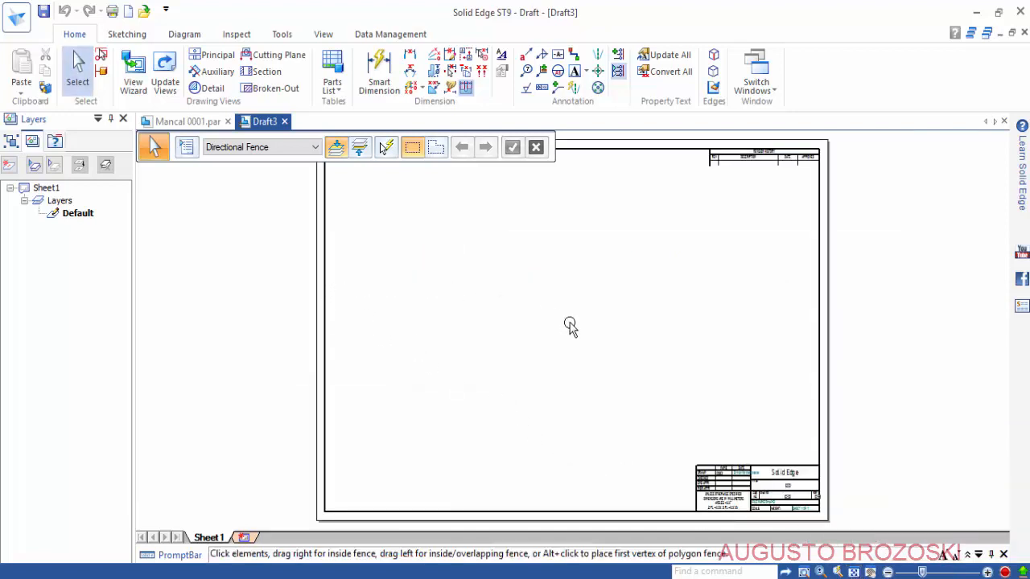
Change the drawing sheet's background to A1-Sheet in the sheet setup.
left_click(12, 23)
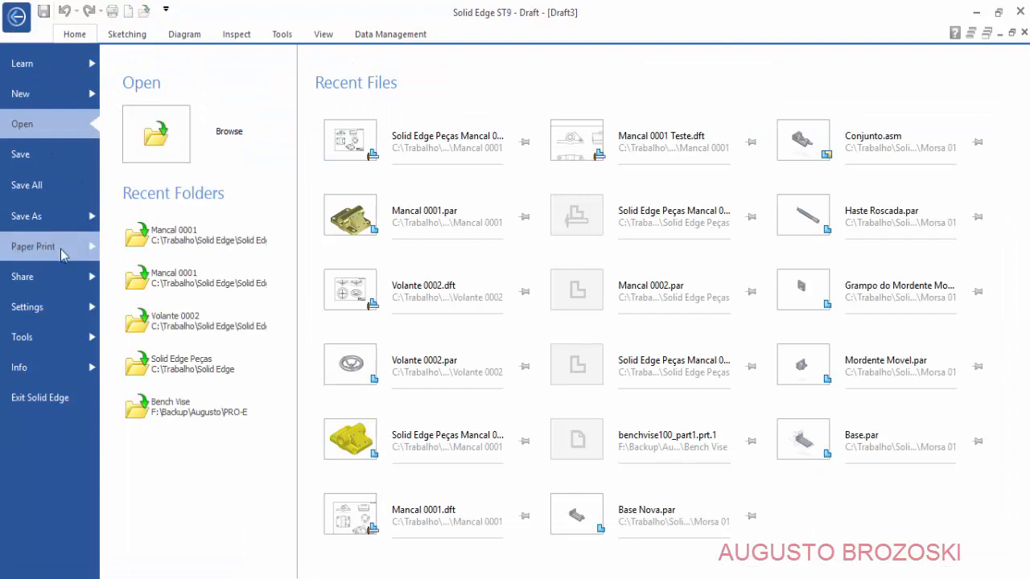
left_click(51, 312)
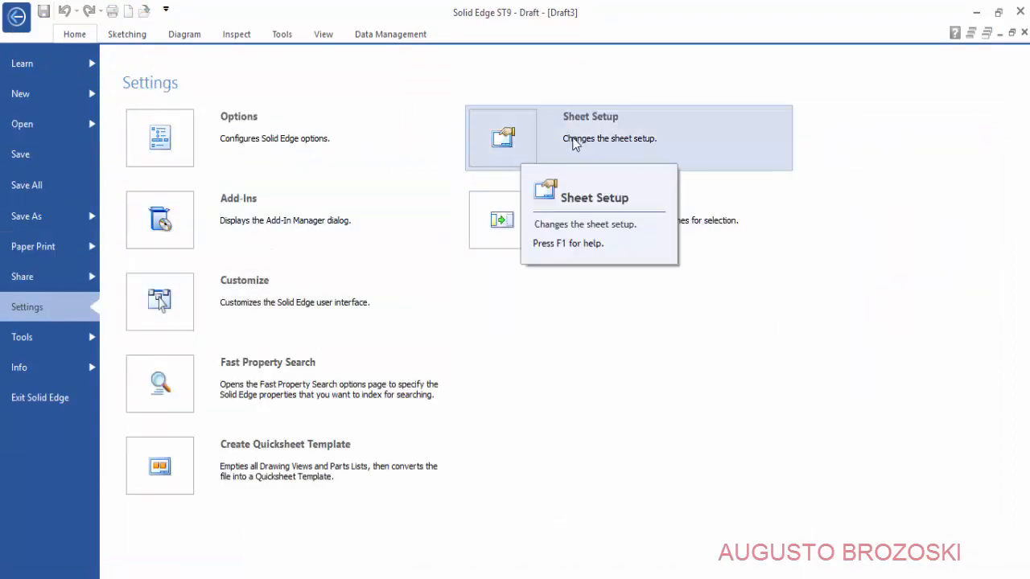
left_click(554, 136)
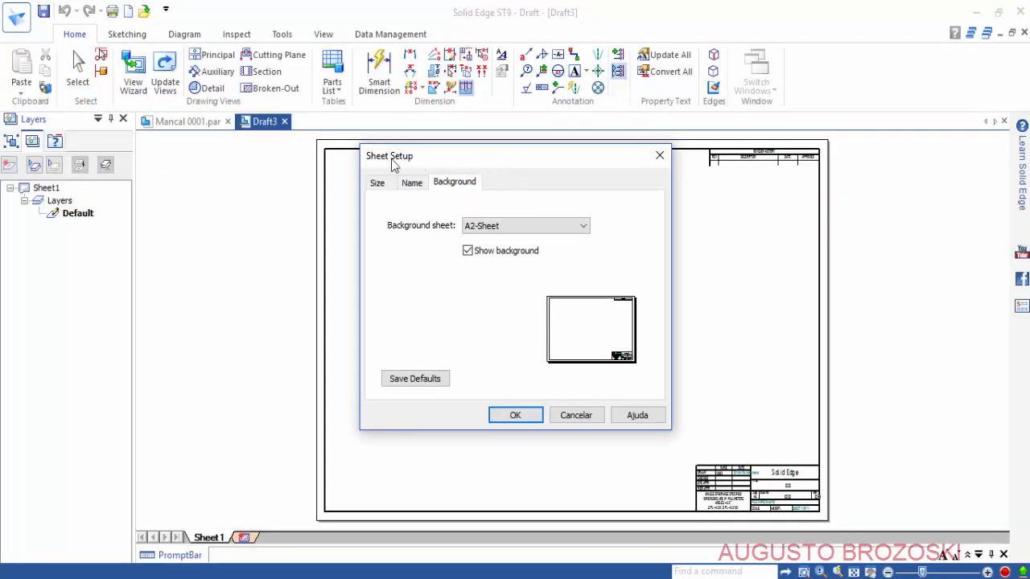
left_click(586, 226)
left_click(503, 248)
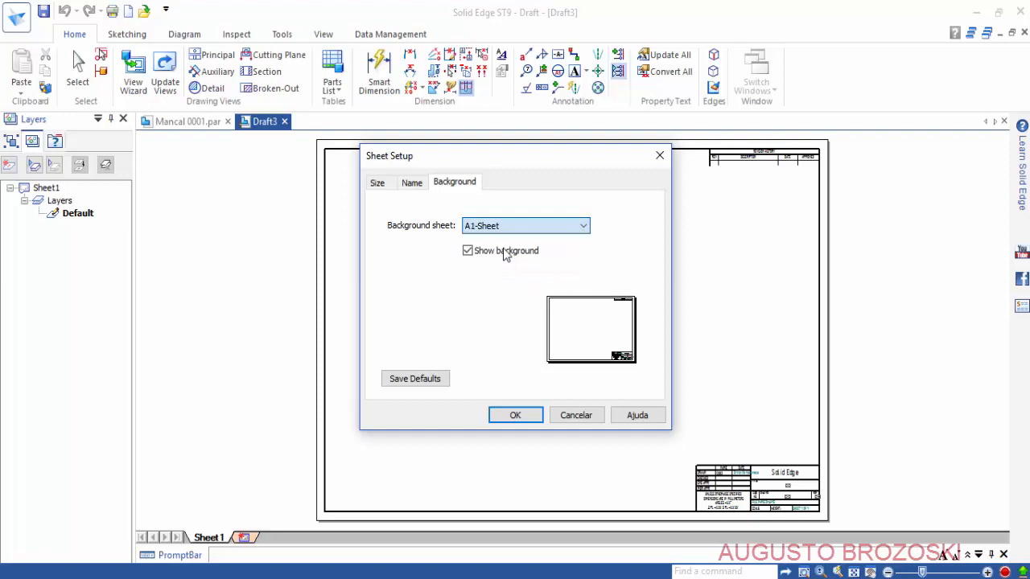
left_click(516, 415)
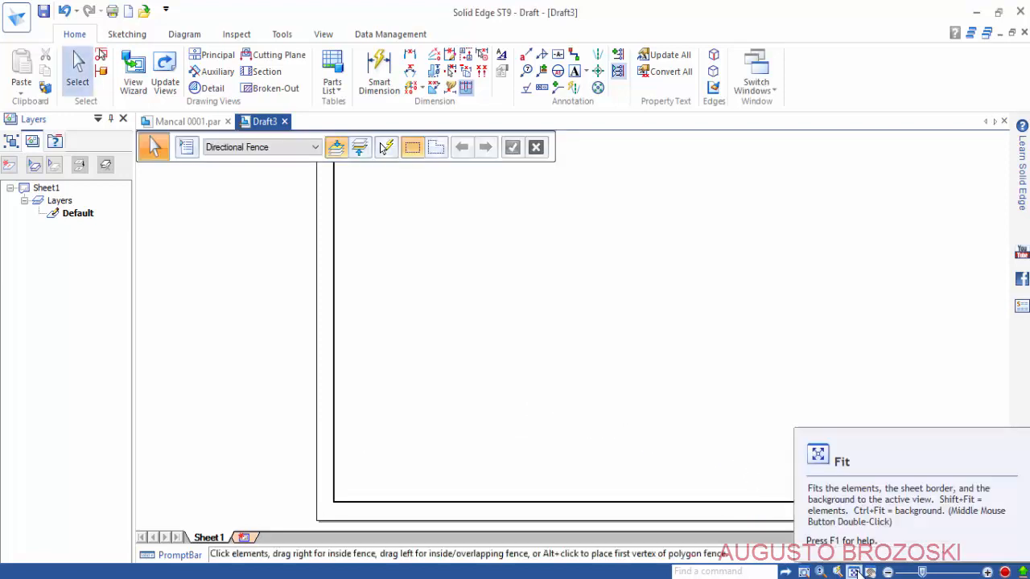
left_click(854, 572)
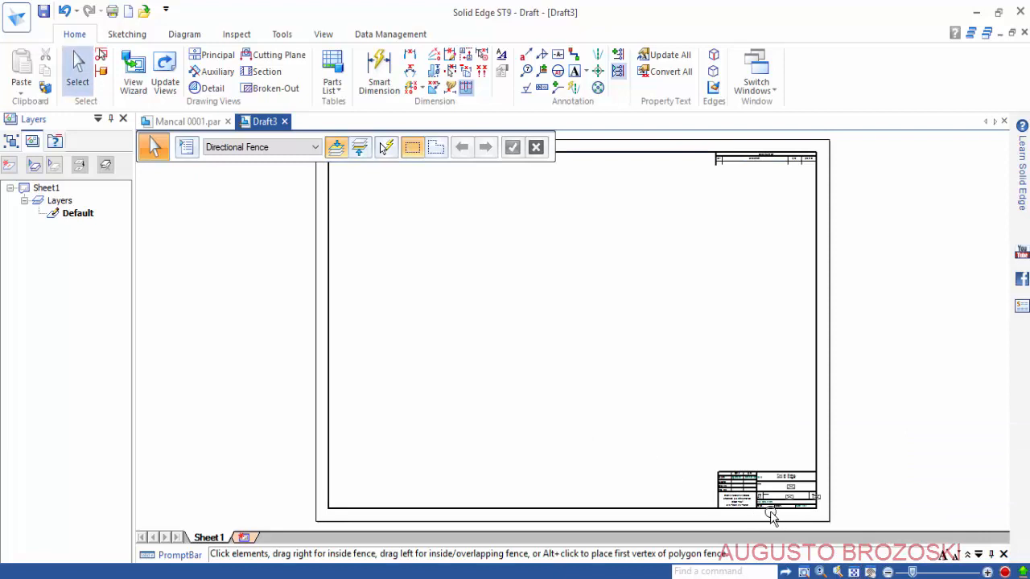
scroll(780, 497, "up", 2)
scroll(782, 498, "up", 2)
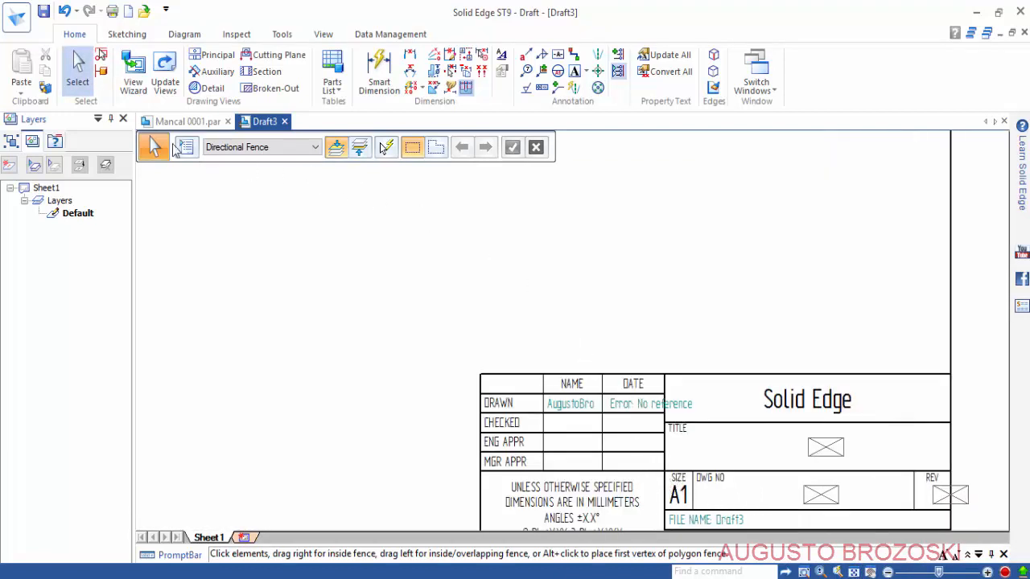
Set the drawing sheet's background to A2-Sheet in the sheet setup.
left_click(16, 17)
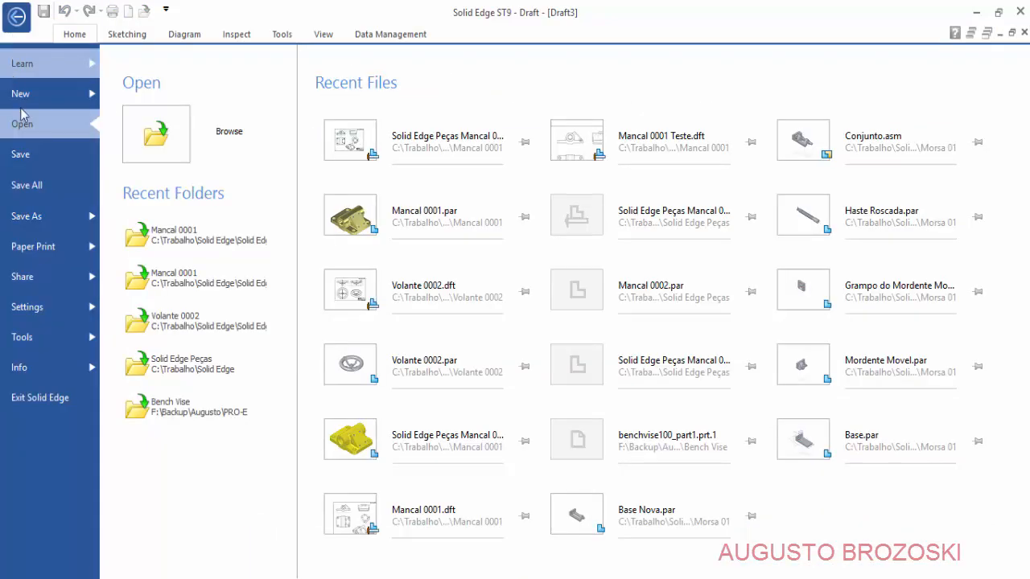
left_click(44, 308)
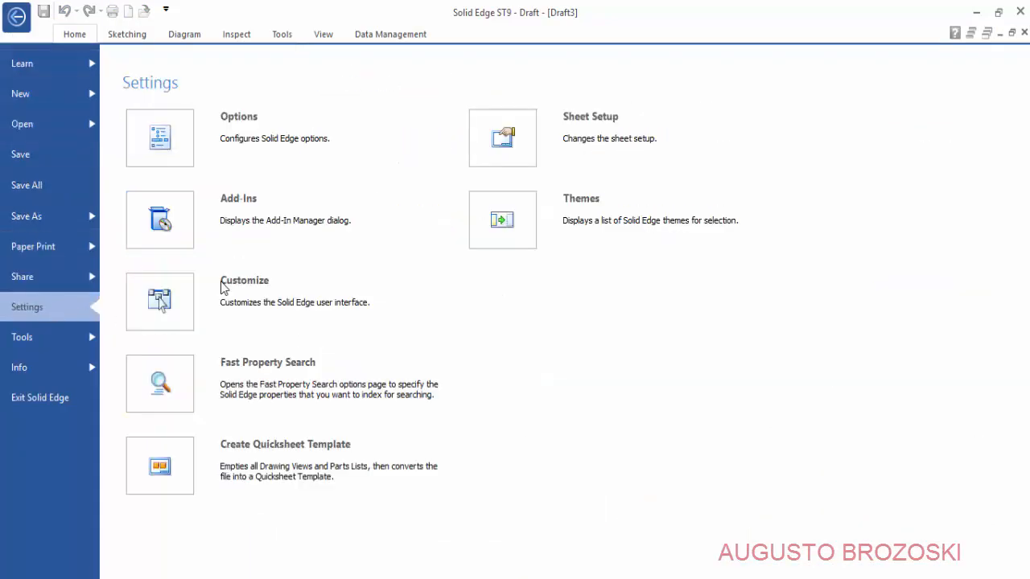
left_click(524, 126)
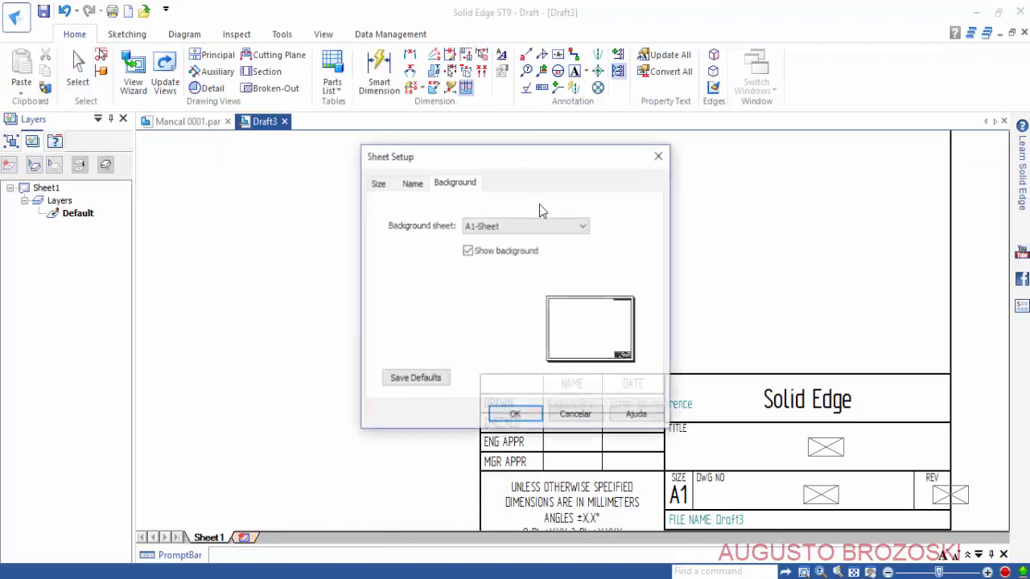
left_click(577, 228)
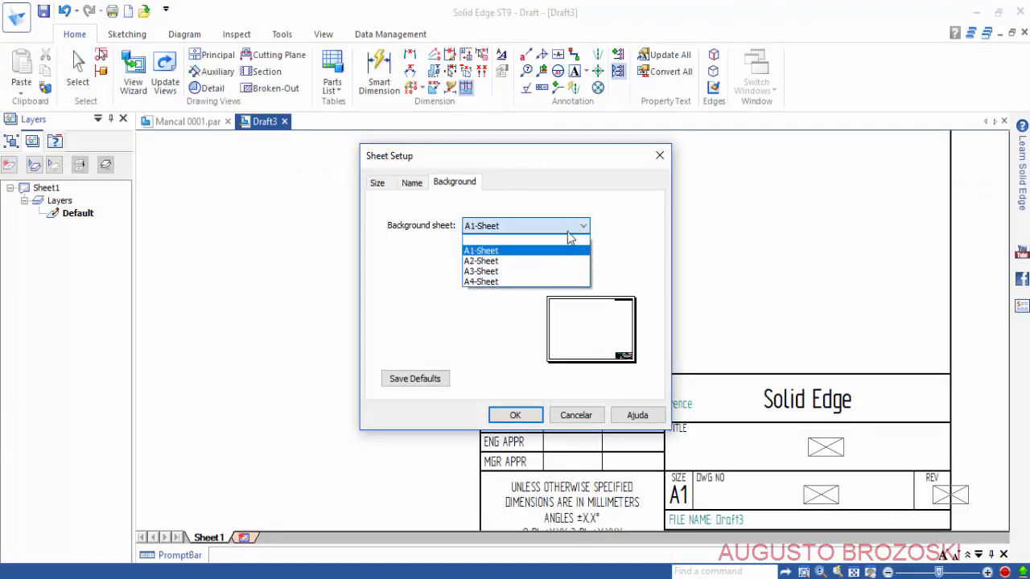
left_click(507, 262)
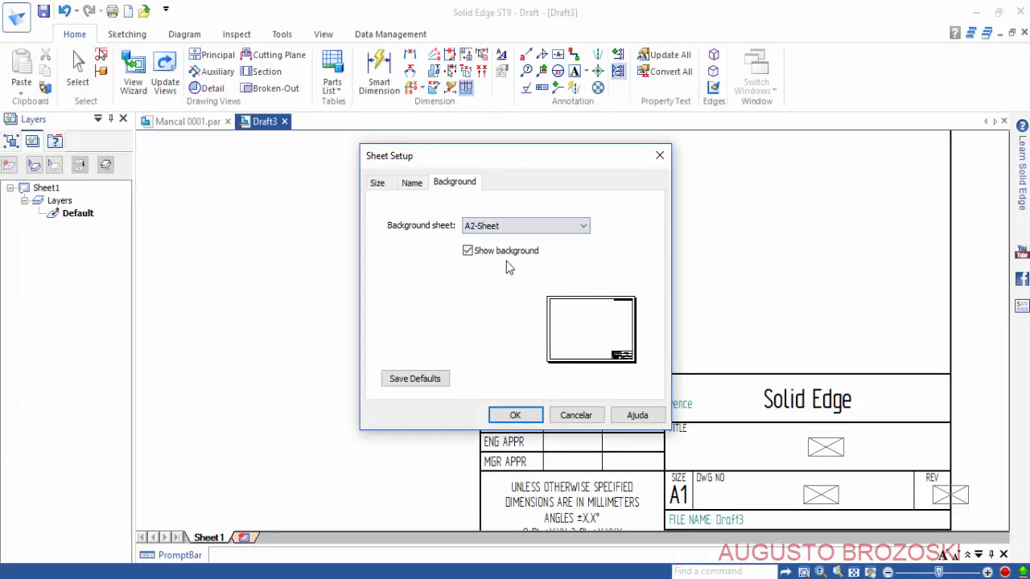
left_click(515, 416)
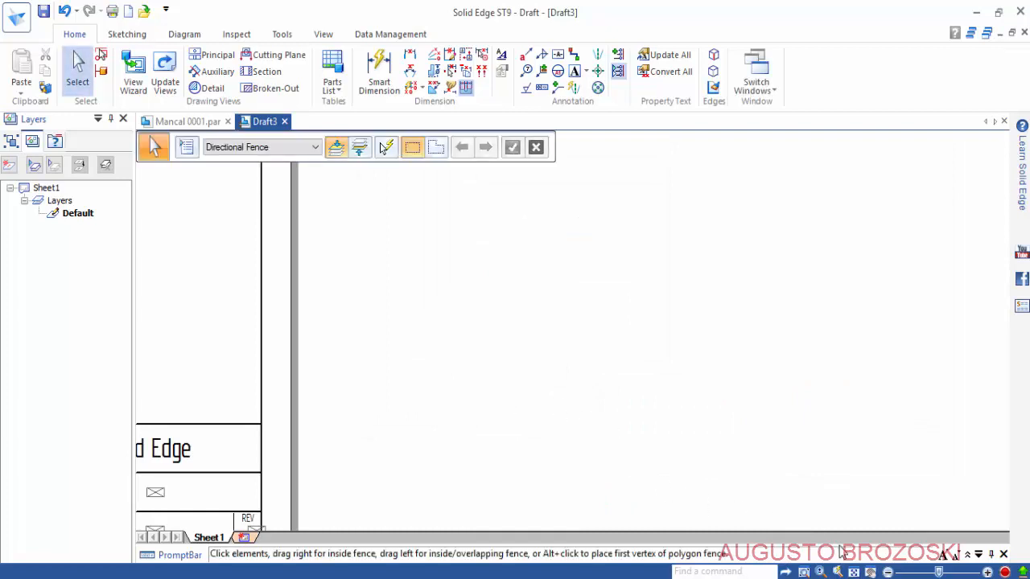
left_click(854, 571)
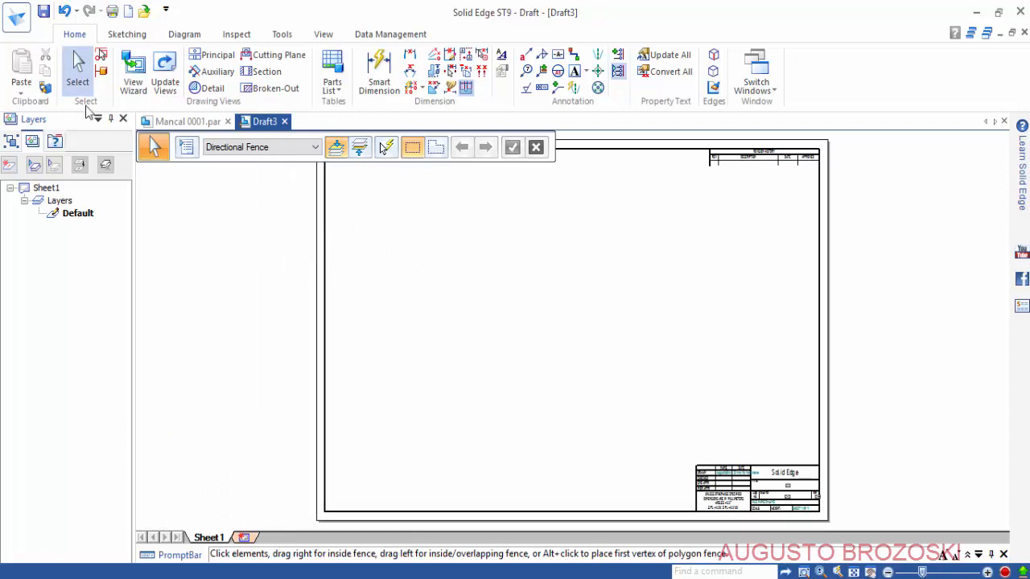
Set the projection angle to First in the drawing standards options.
left_click(14, 19)
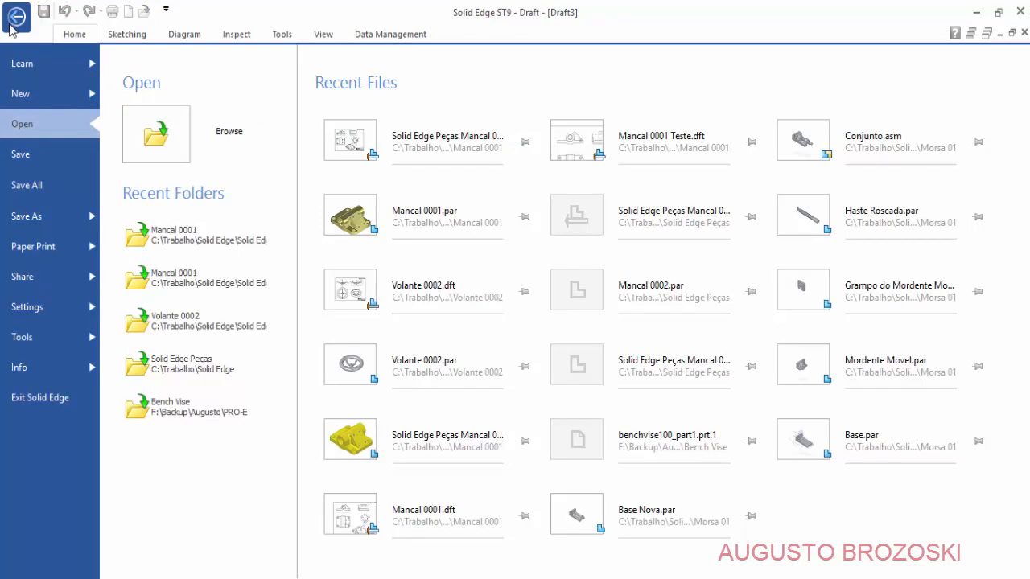
left_click(36, 307)
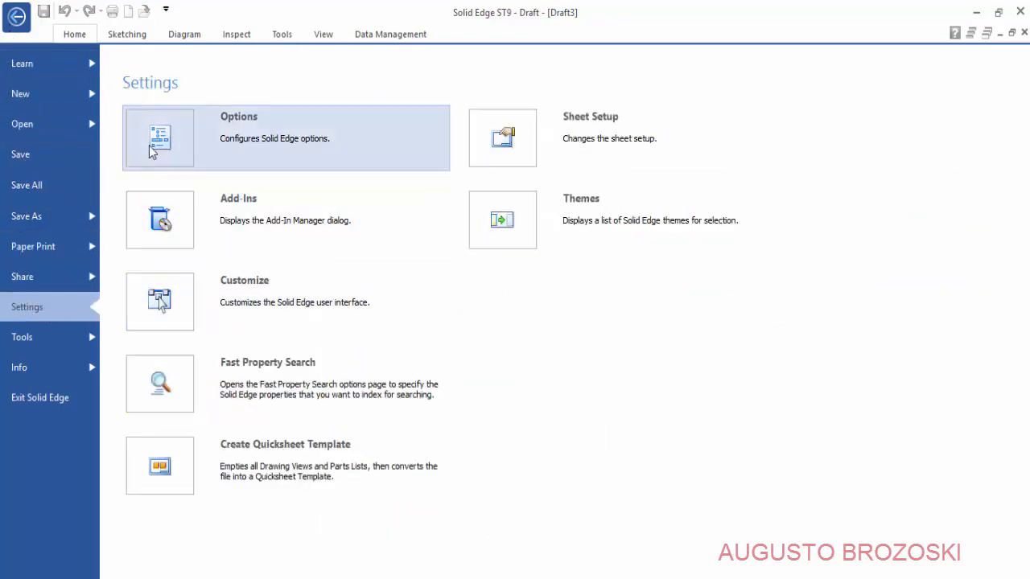
left_click(222, 140)
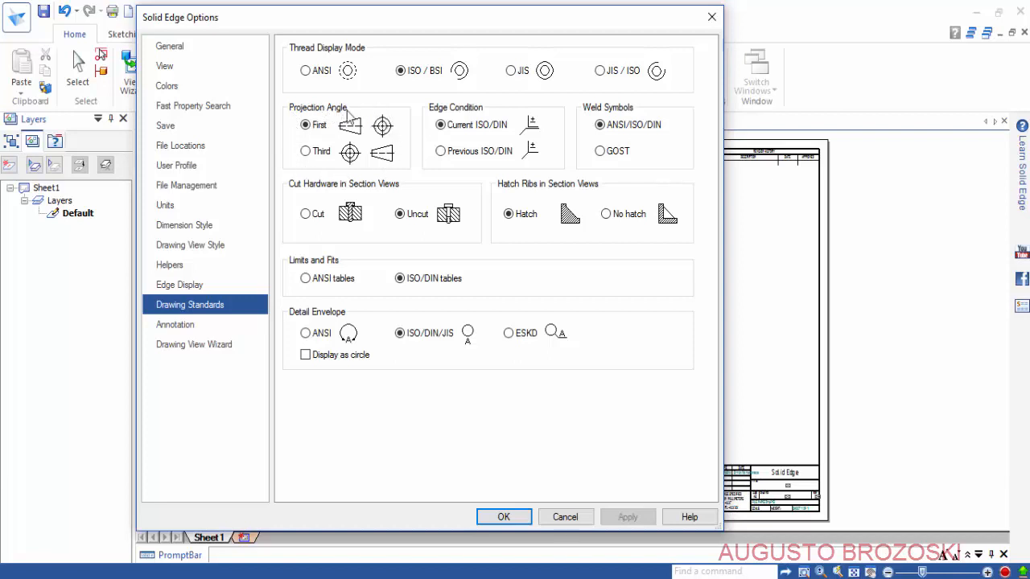
left_click(306, 152)
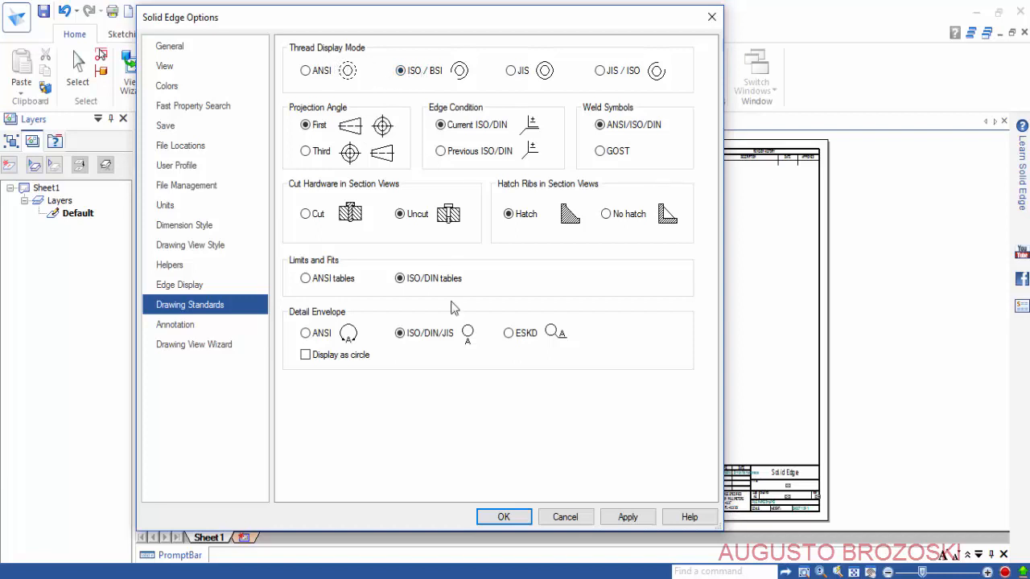
left_click(504, 517)
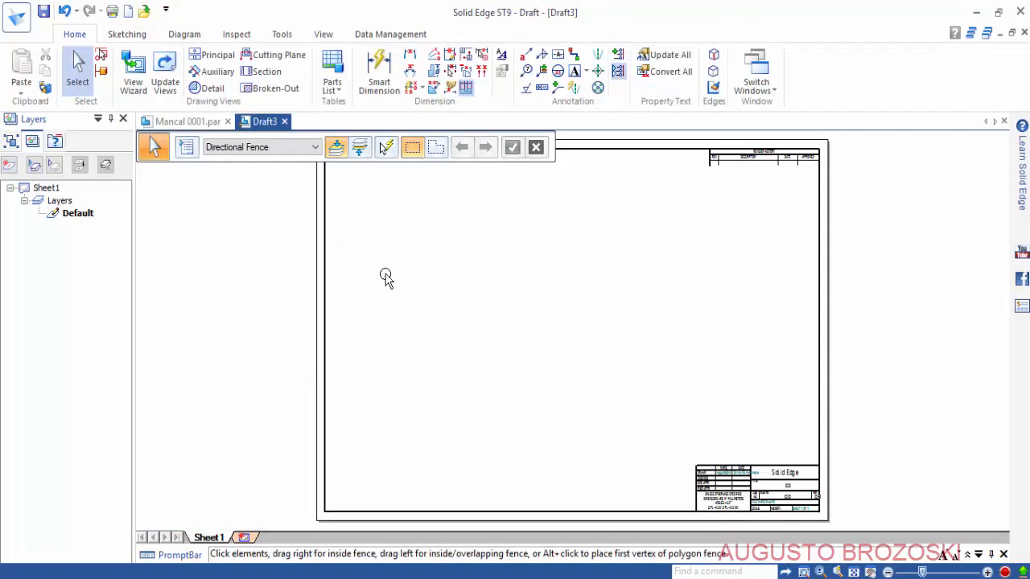
Start a drawing view layout from the part Solid Edge Peças Mancal 0001 with the view scale set to 1:1.
left_click(134, 71)
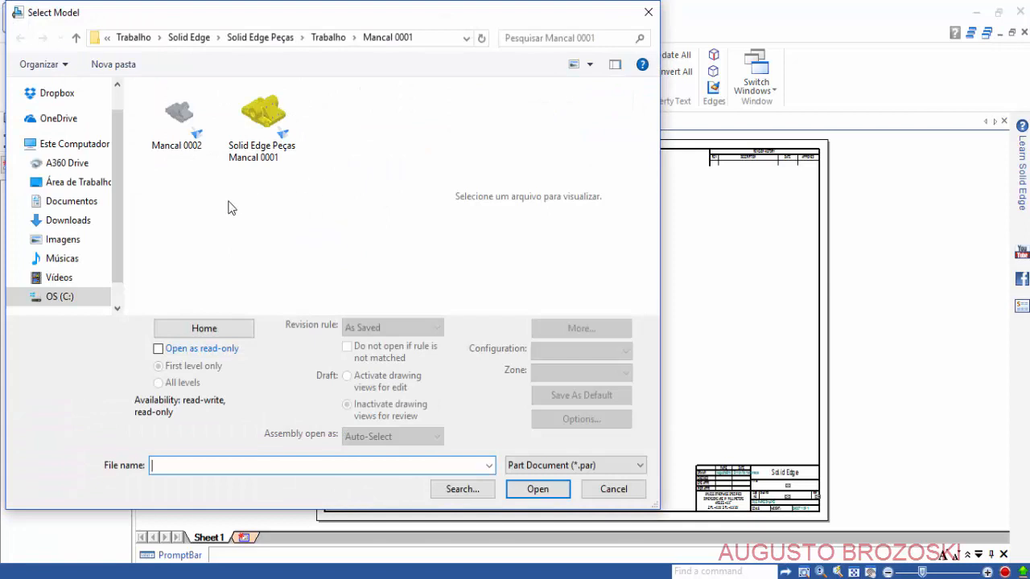
left_click(268, 128)
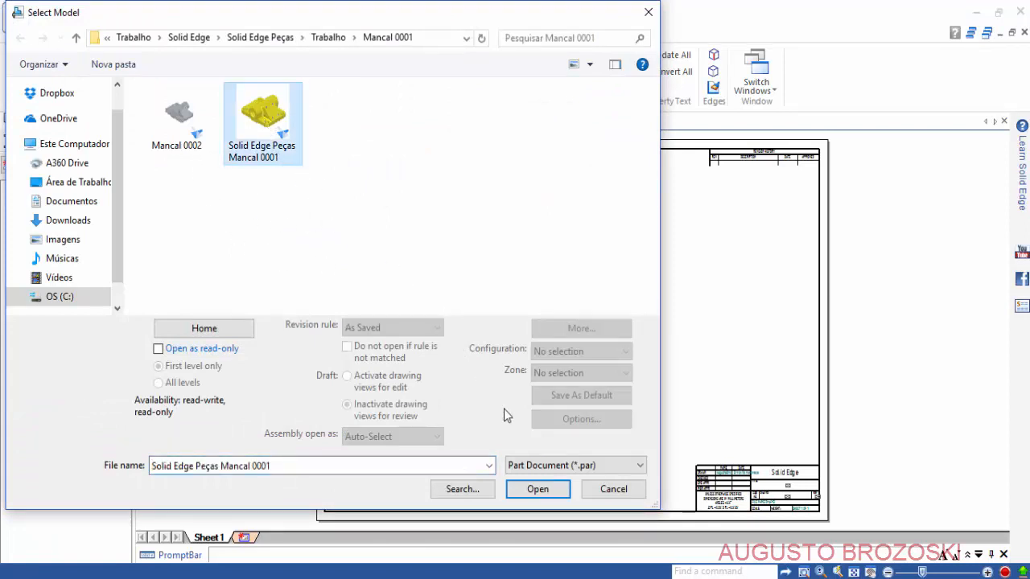
left_click(534, 490)
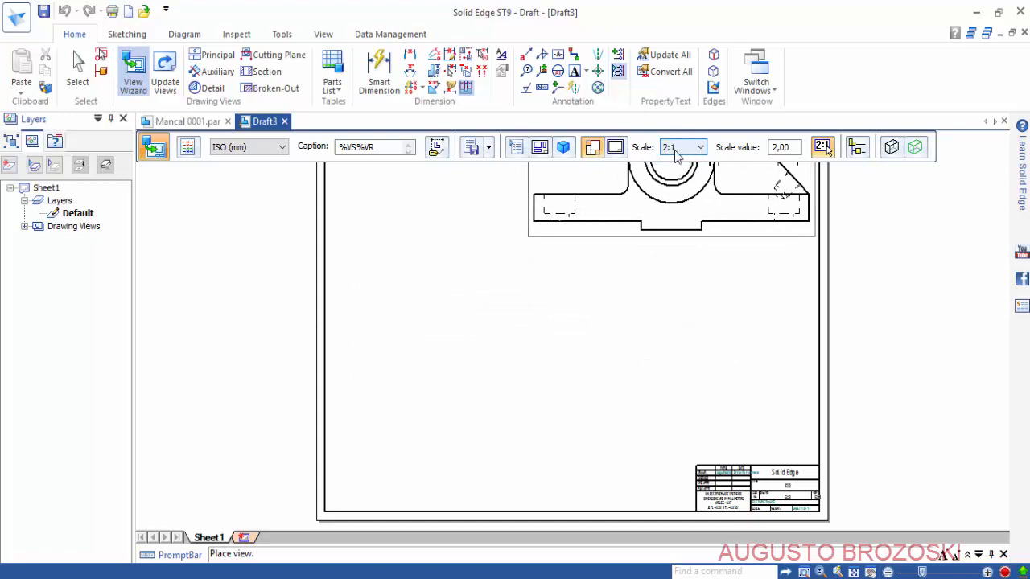
left_click(702, 153)
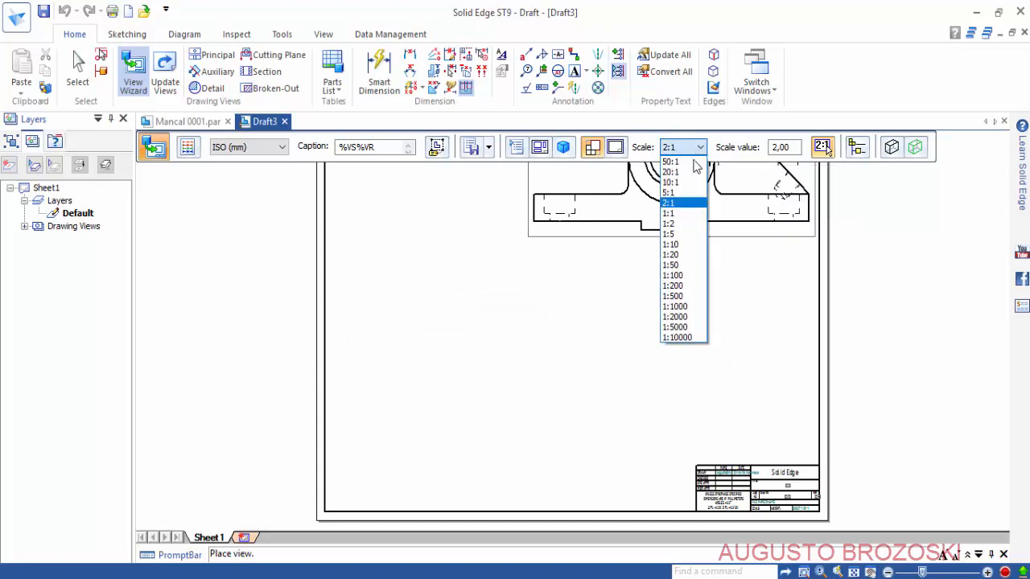
left_click(685, 214)
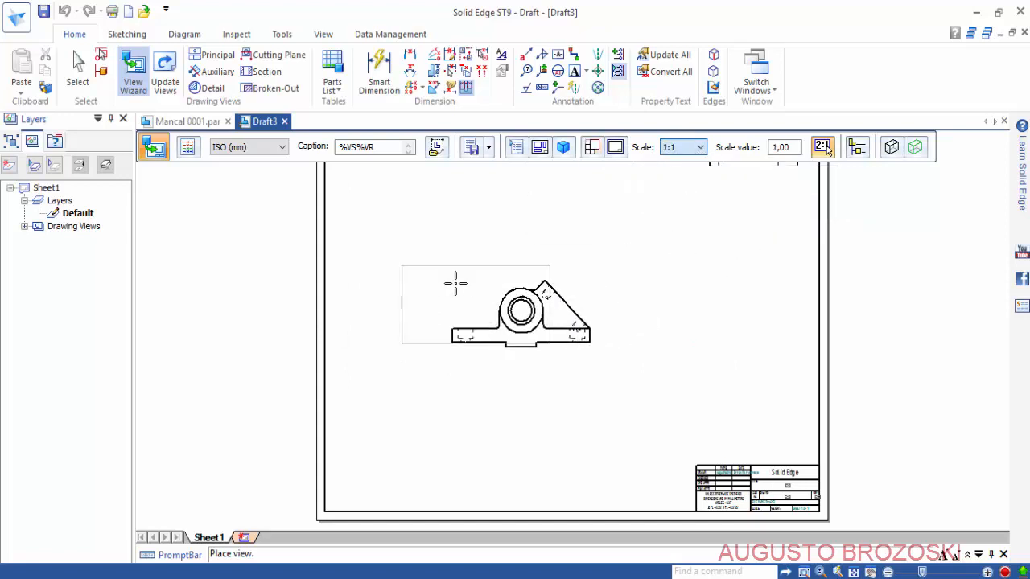
middle_click_drag(457, 244, 470, 264)
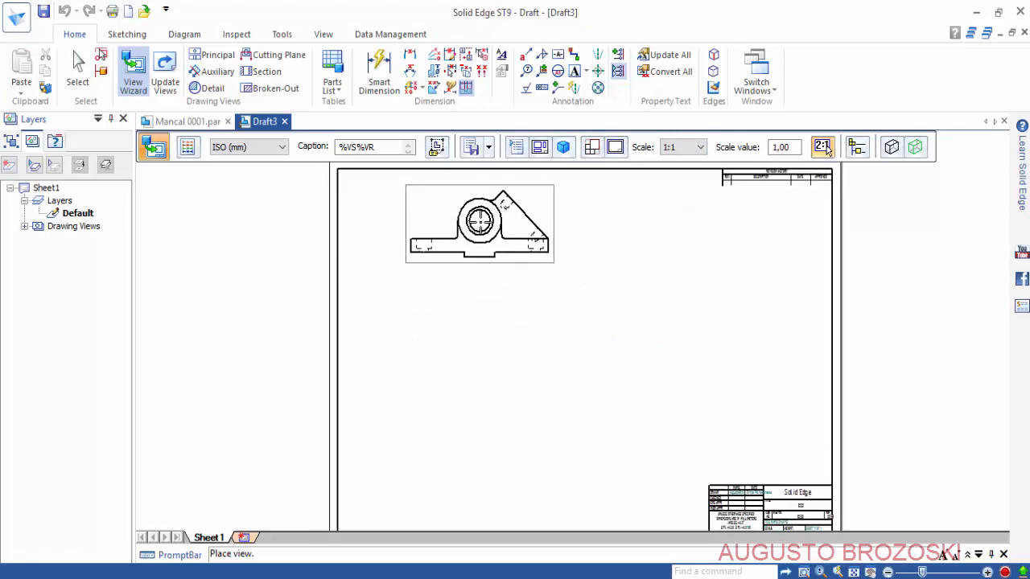
Add the side view to the right of the user-defined primary view in the layout, and place both views on the sheet's upper half.
left_click(540, 148)
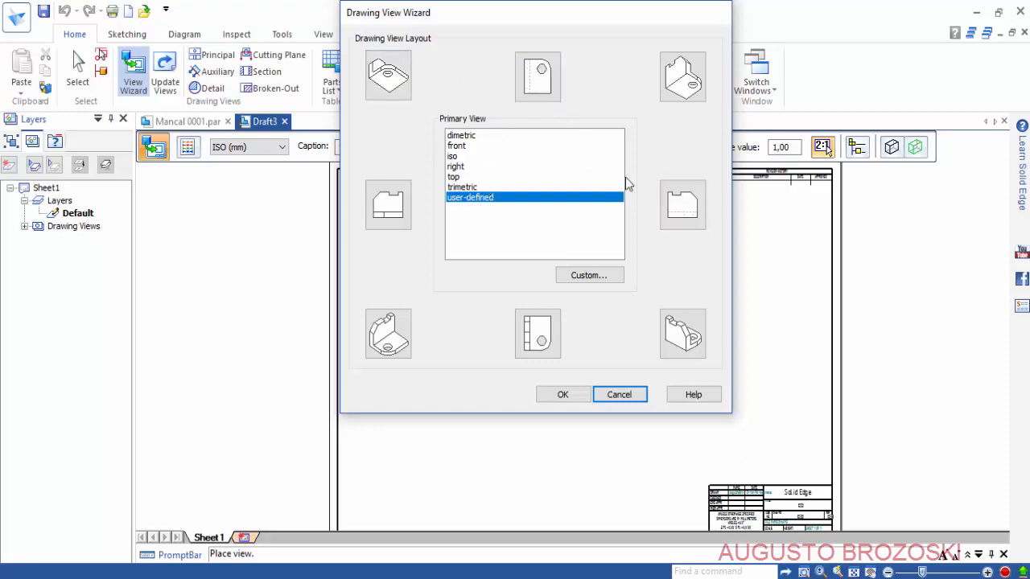
left_click(686, 204)
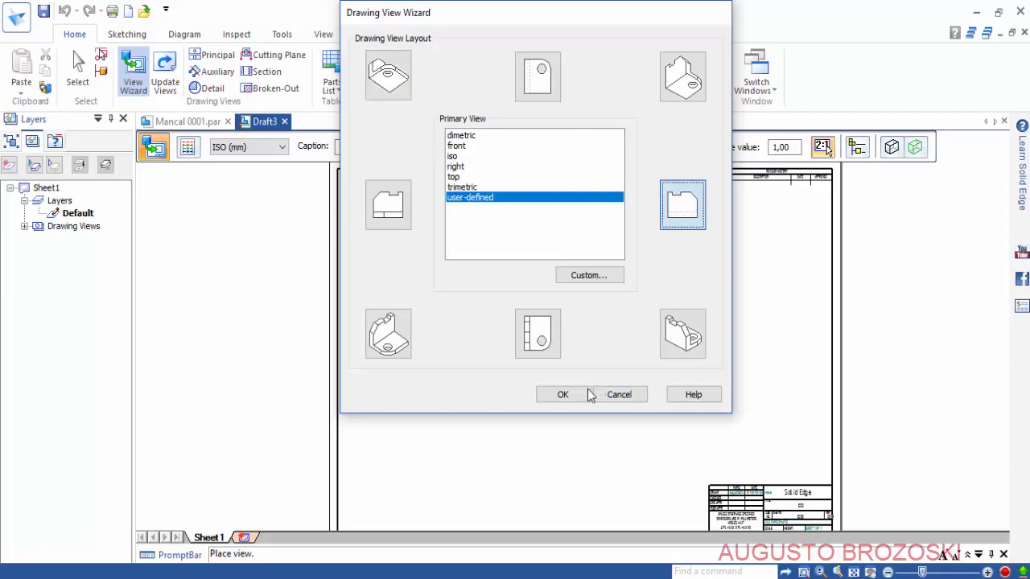
left_click(564, 395)
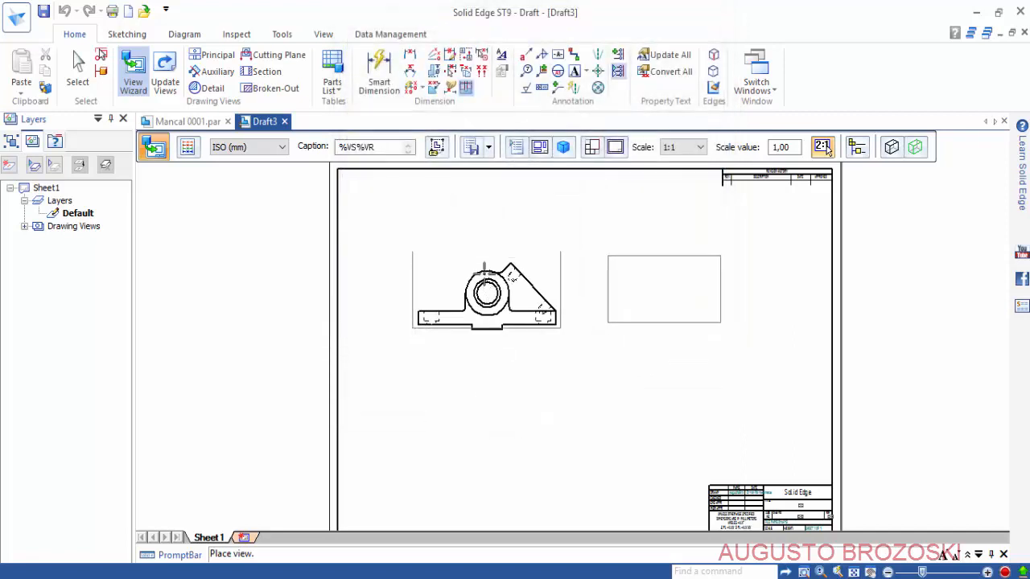
left_click(487, 241)
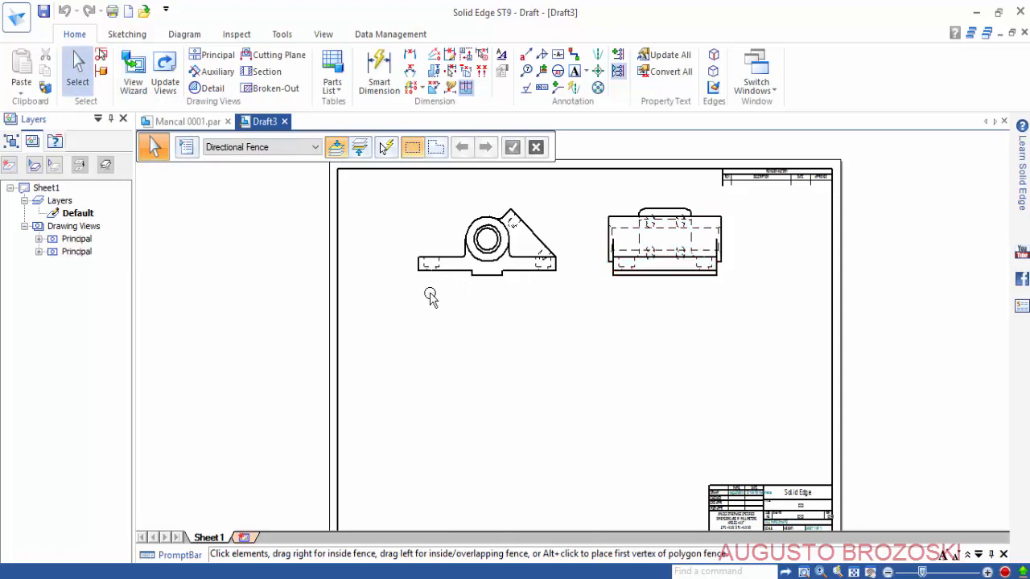
Project a principal view below the front view and a pictorial view to its lower left, using the front view as source.
left_click(217, 57)
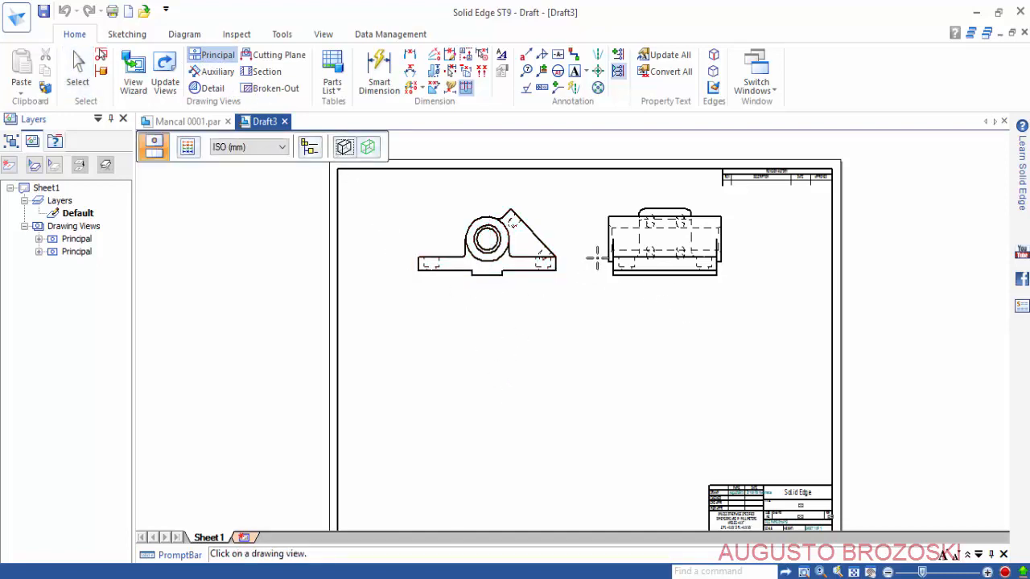
left_click(468, 242)
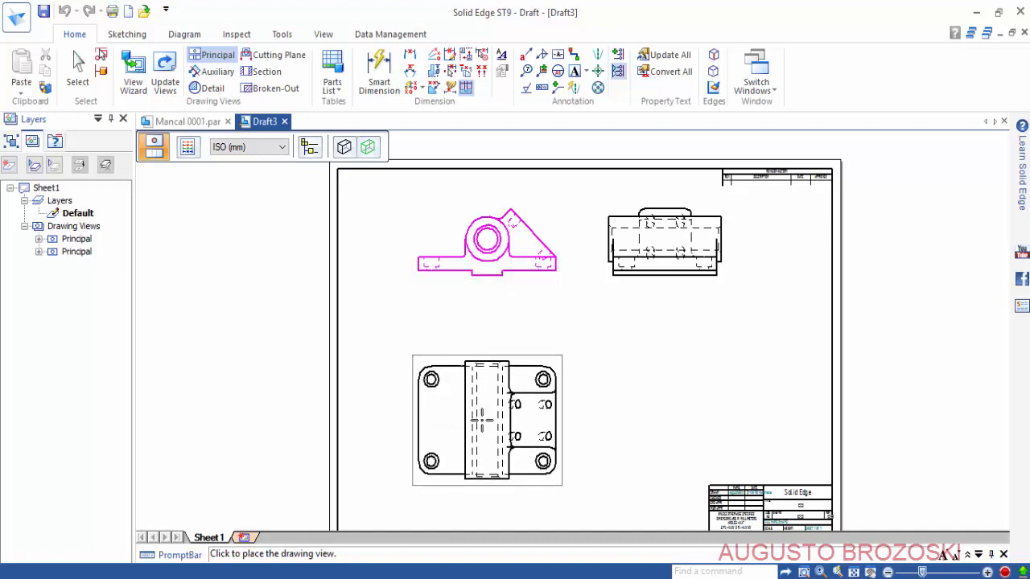
left_click(481, 420)
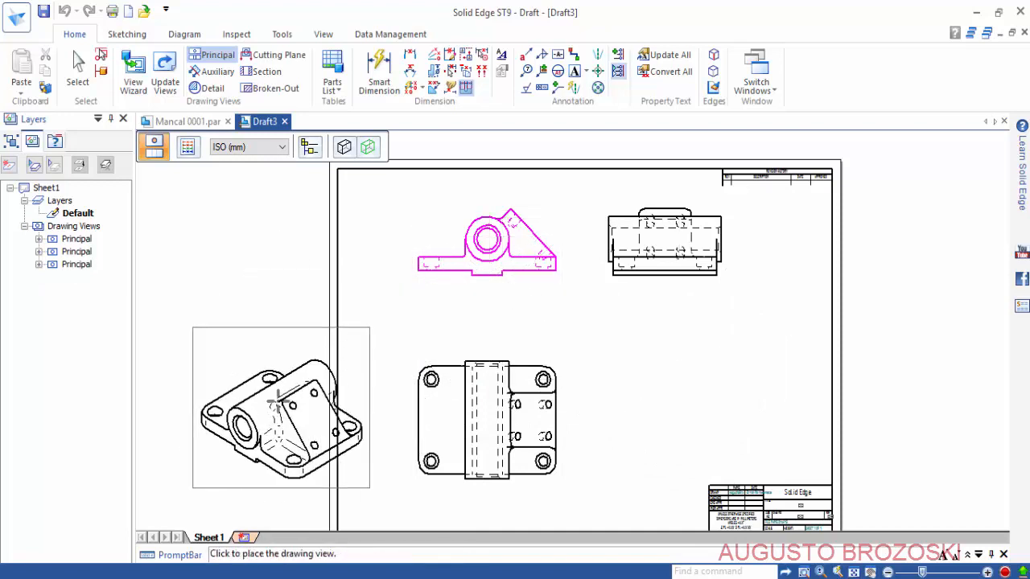
left_click(288, 392)
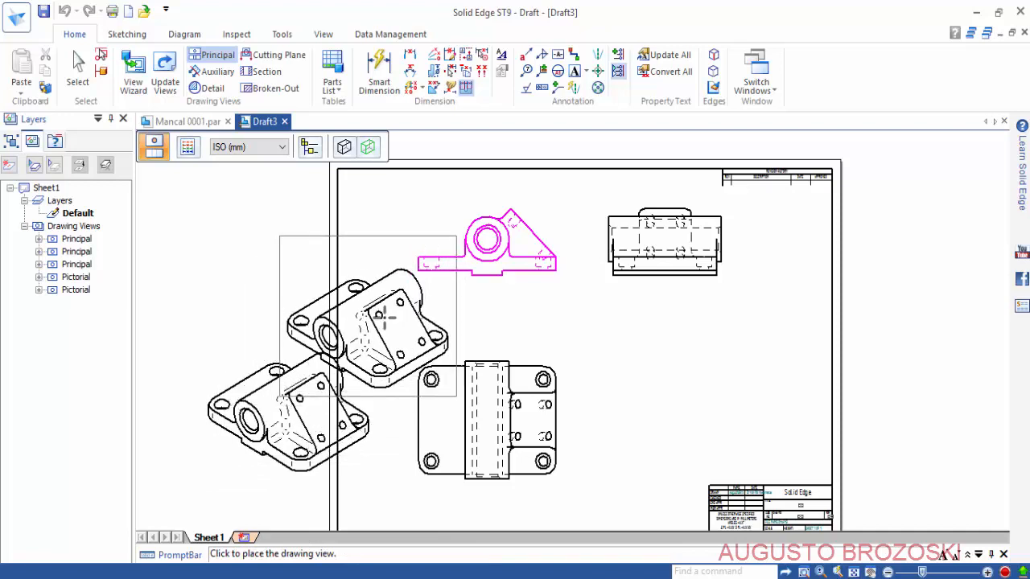
key("Escape")
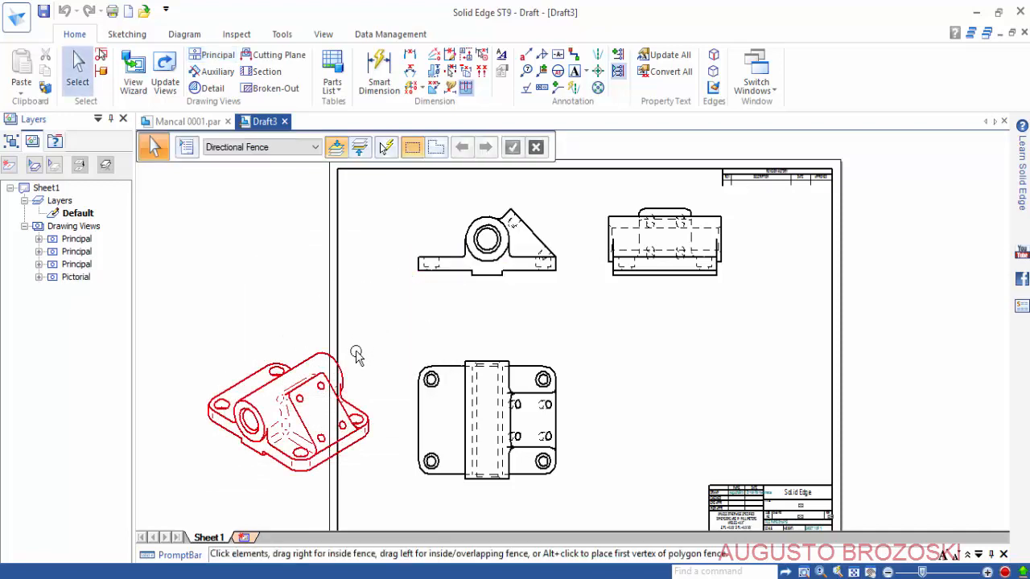
Move the pictorial view beside the title block and shift the three orthographic views to spread them over the sheet.
left_click_drag(281, 376, 644, 439)
key("Escape")
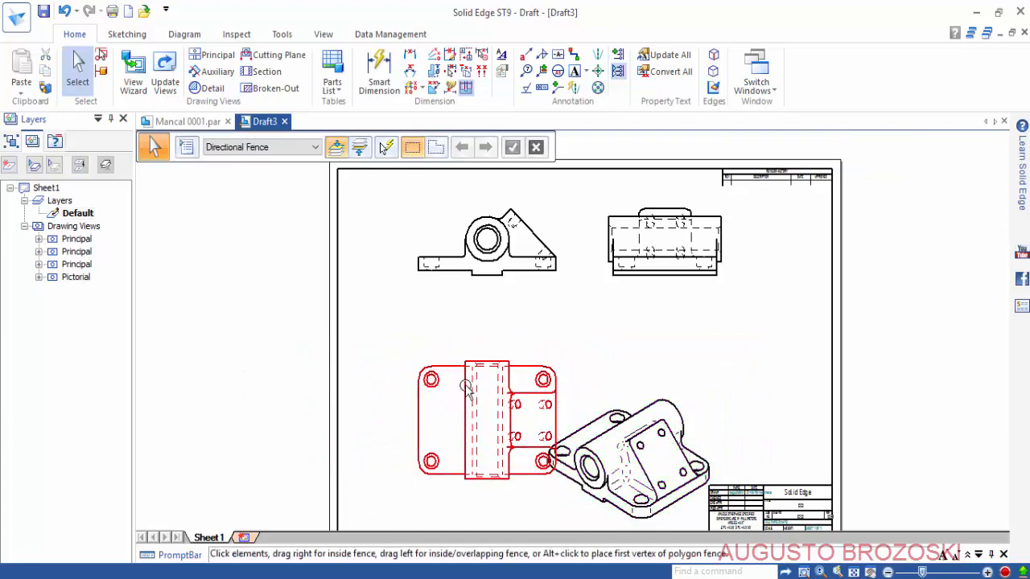
left_click_drag(465, 386, 443, 351)
left_click(474, 391)
left_click(632, 228)
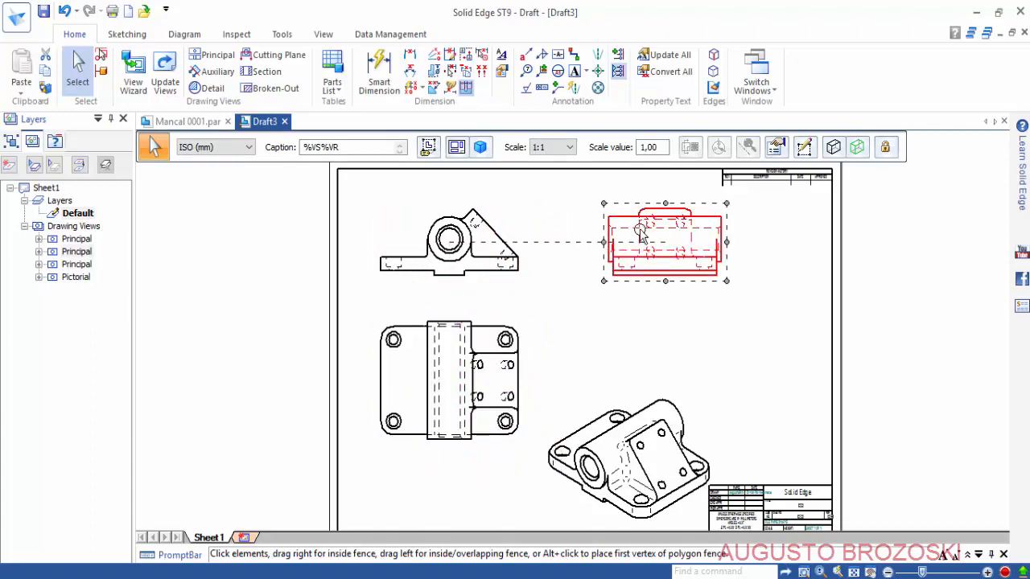
left_click_drag(642, 231, 616, 233)
left_click_drag(462, 359, 443, 368)
Turn off Maintain Alignment for the side view, shift the view freely, and restore its alignment with the front view.
left_click(632, 250)
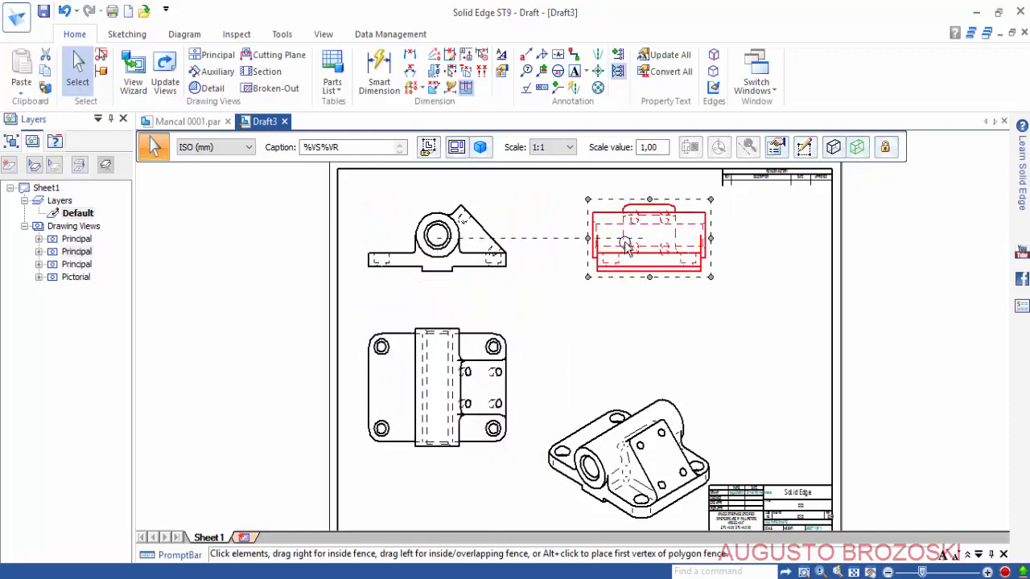
right_click(628, 247)
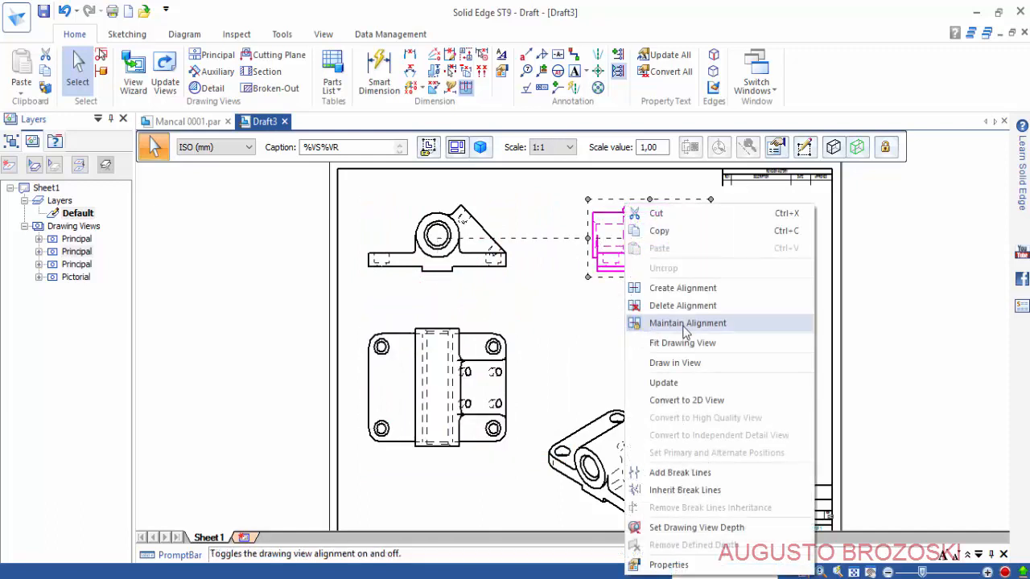
left_click(670, 323)
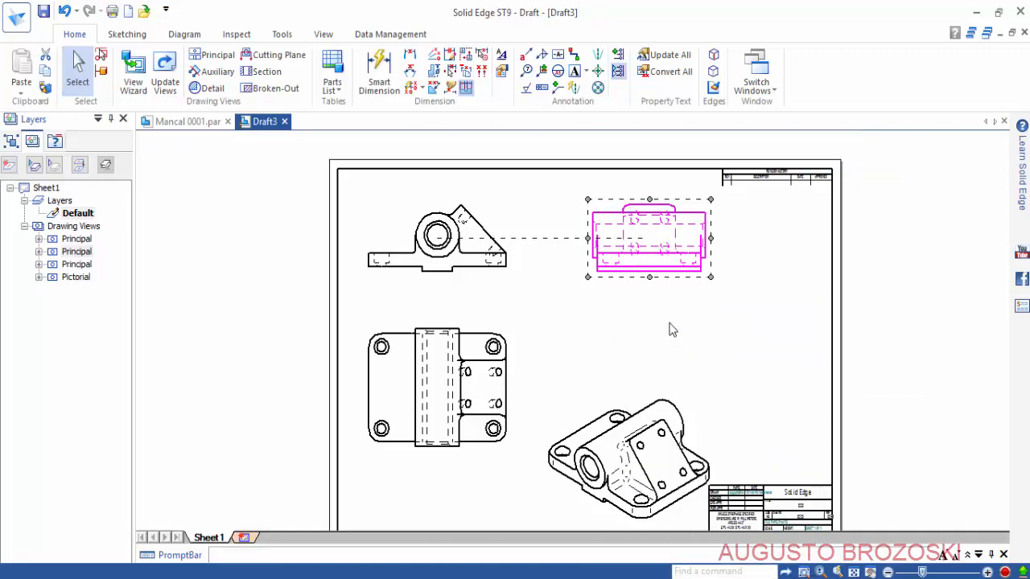
left_click_drag(654, 262, 642, 245)
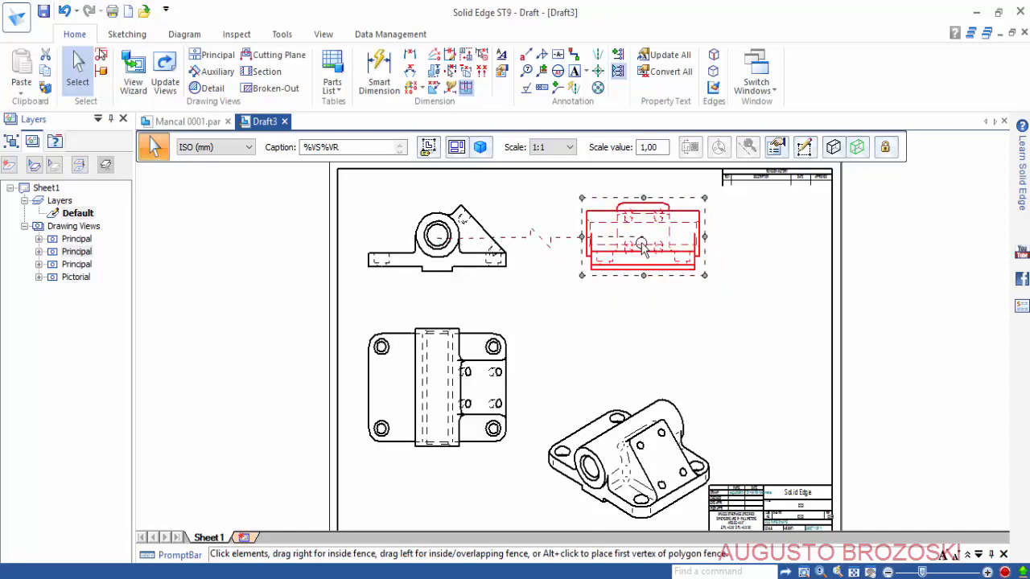
right_click(642, 245)
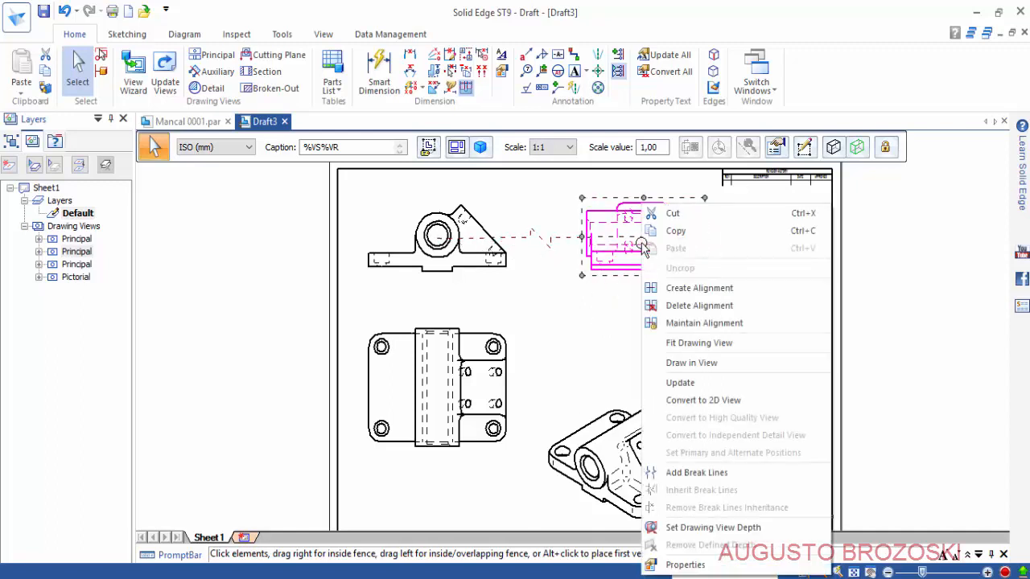
left_click(681, 324)
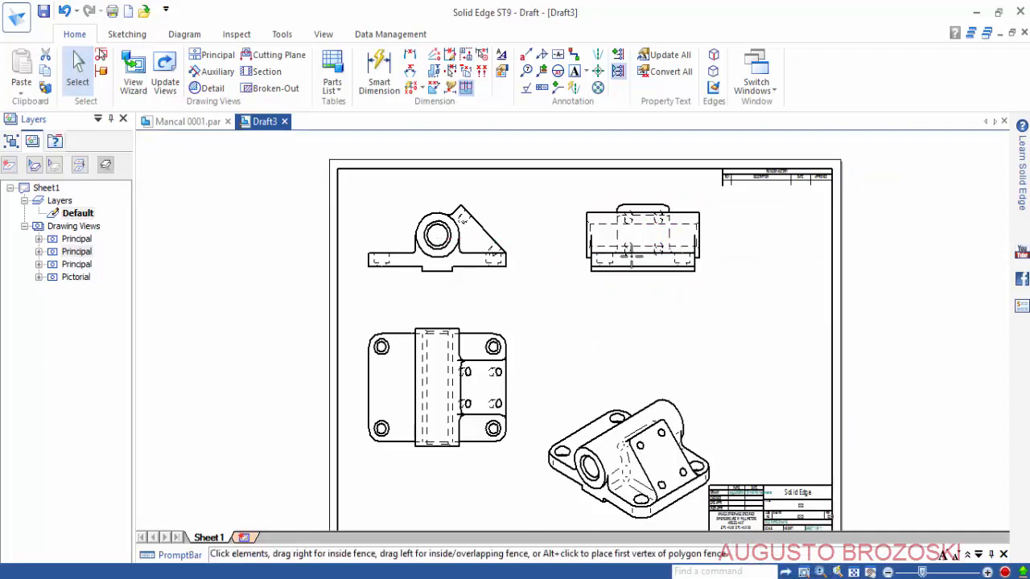
Fine-tune the spacing of the front, side and top views, and move the pictorial view clear of the title block.
left_click_drag(642, 246, 578, 314)
left_click_drag(460, 362, 485, 361)
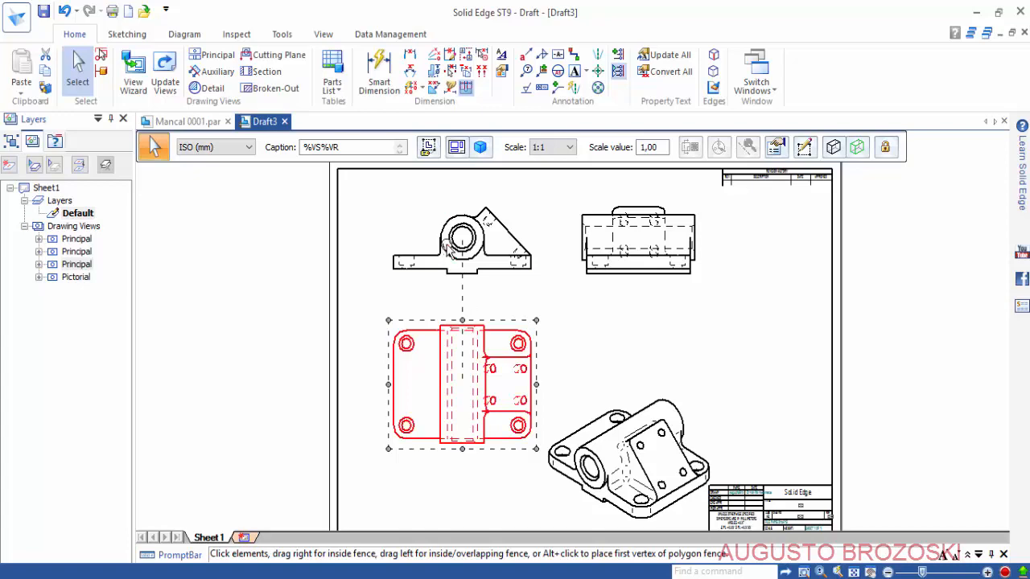
left_click_drag(451, 244, 428, 234)
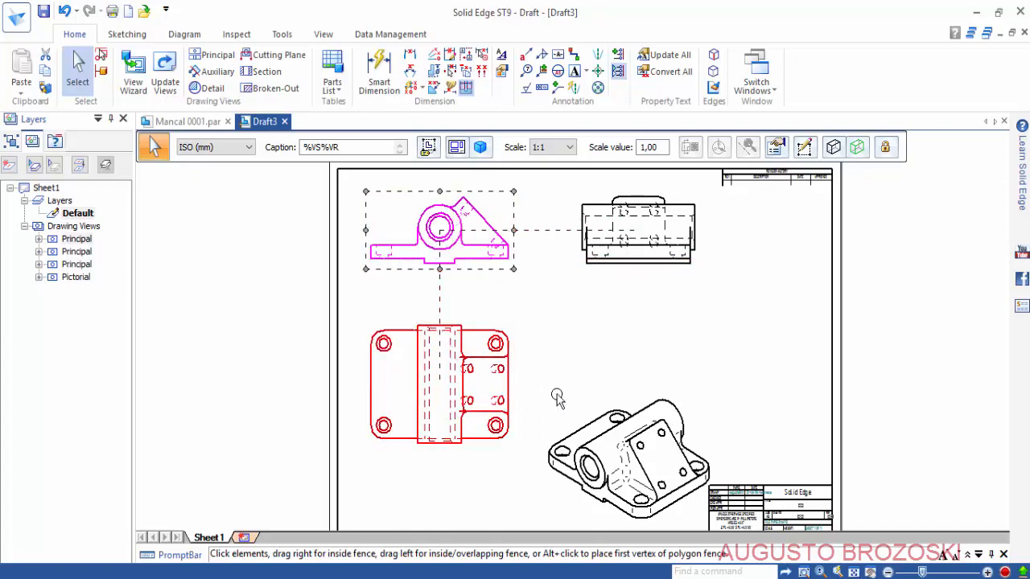
scroll(635, 483, "up", 2)
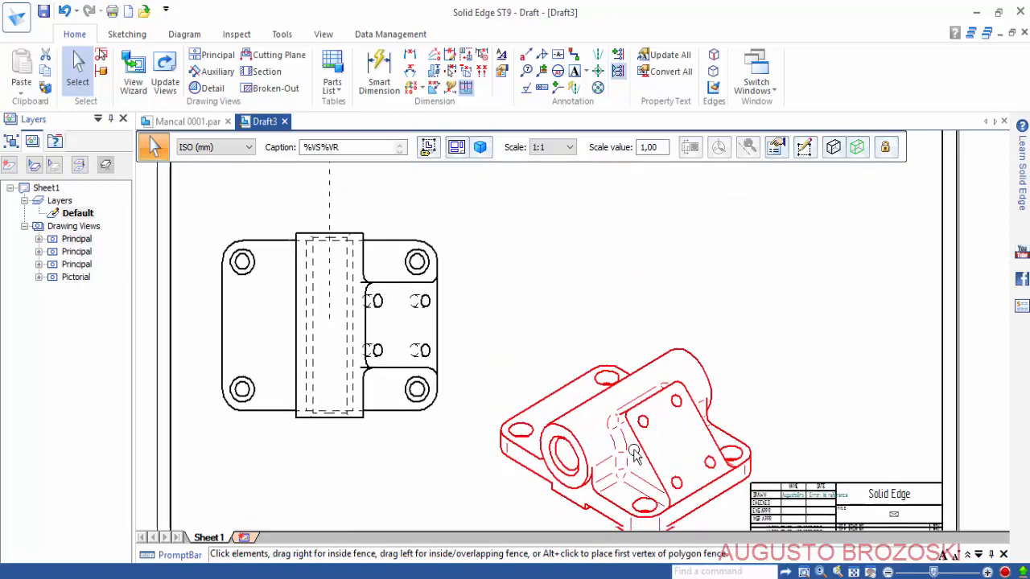
left_click(610, 320)
left_click_drag(610, 320, 578, 337)
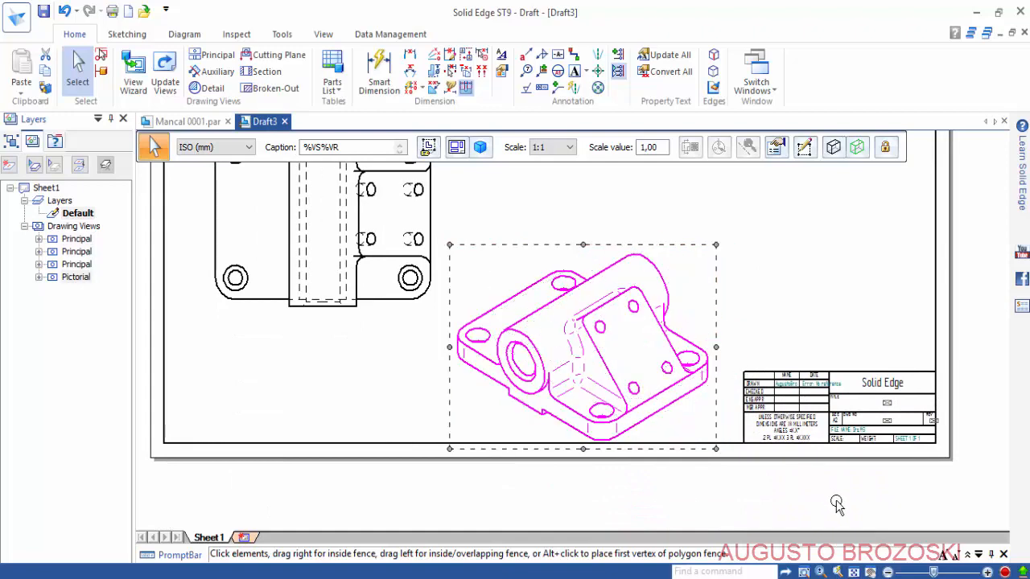
left_click(854, 572)
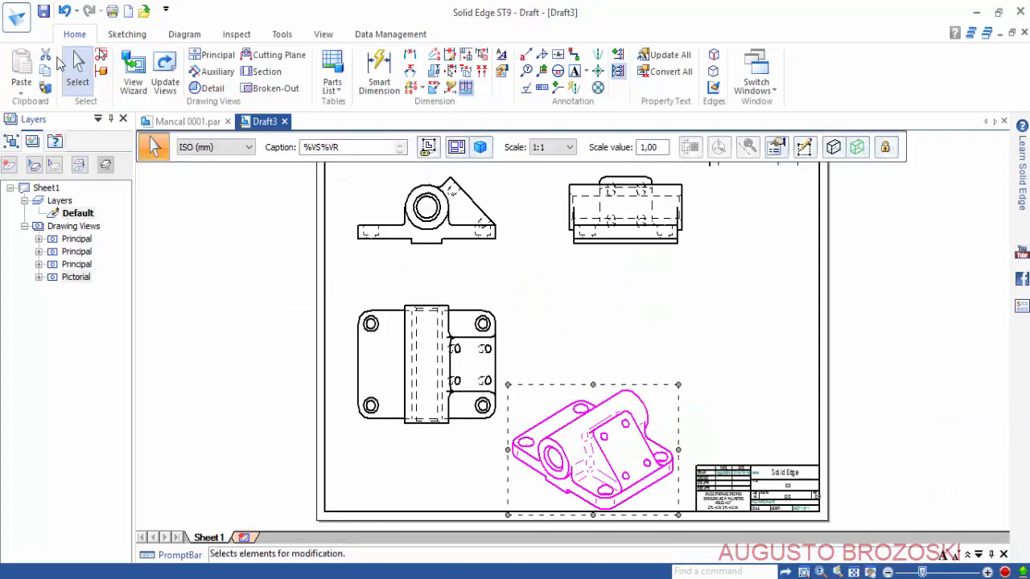
Save the drawing as the draft document Solid Edge Peças Mancal 0001 in the Mancal 0001 folder, overwriting the existing file.
left_click(44, 14)
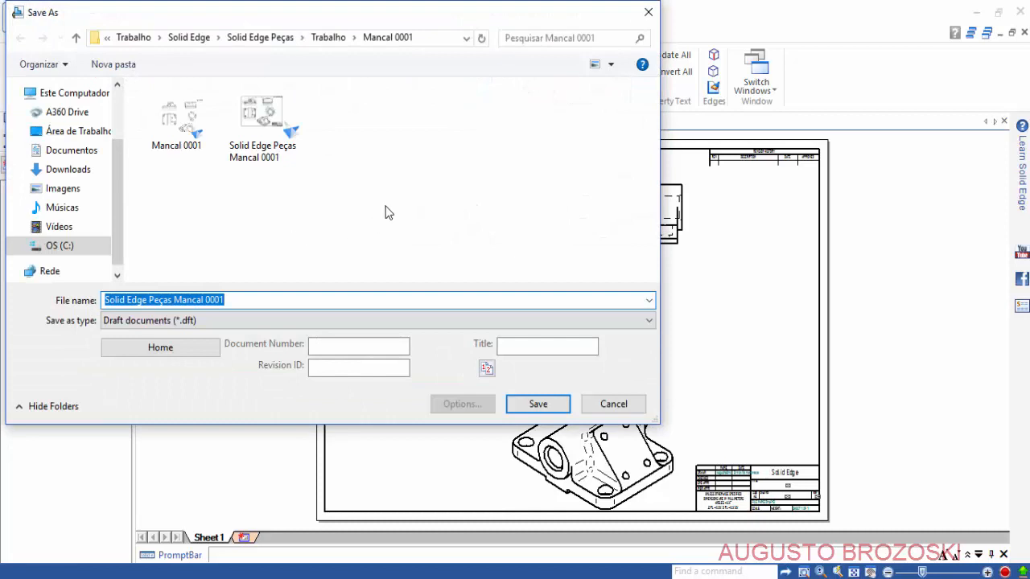
left_click(326, 41)
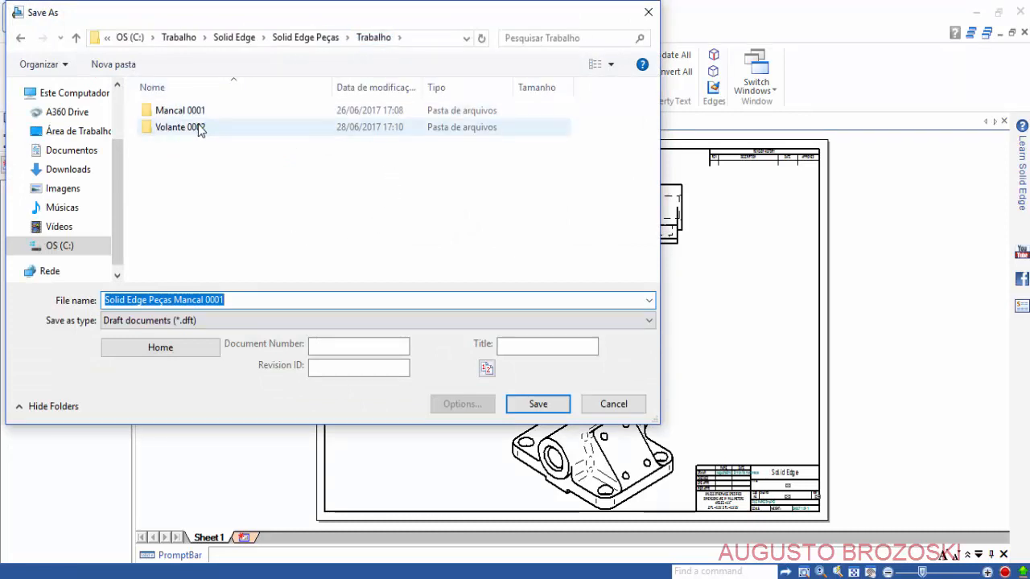
double_click(194, 110)
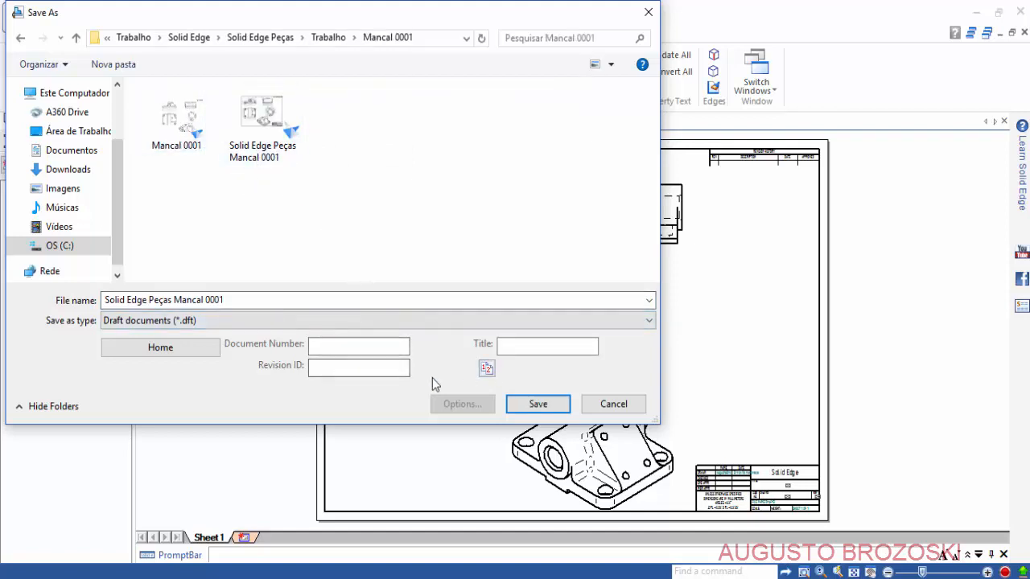
left_click(220, 300)
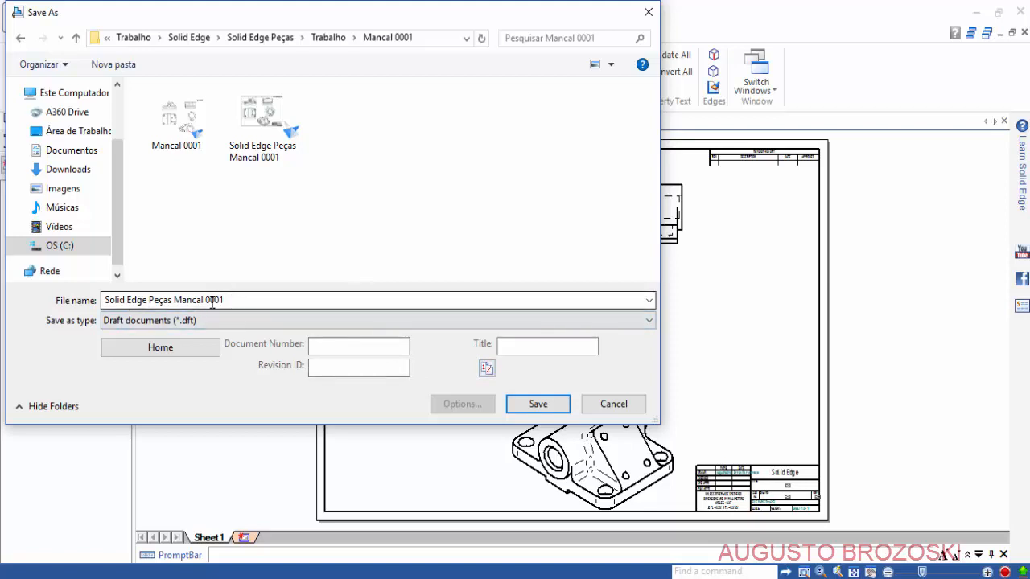
left_click(535, 405)
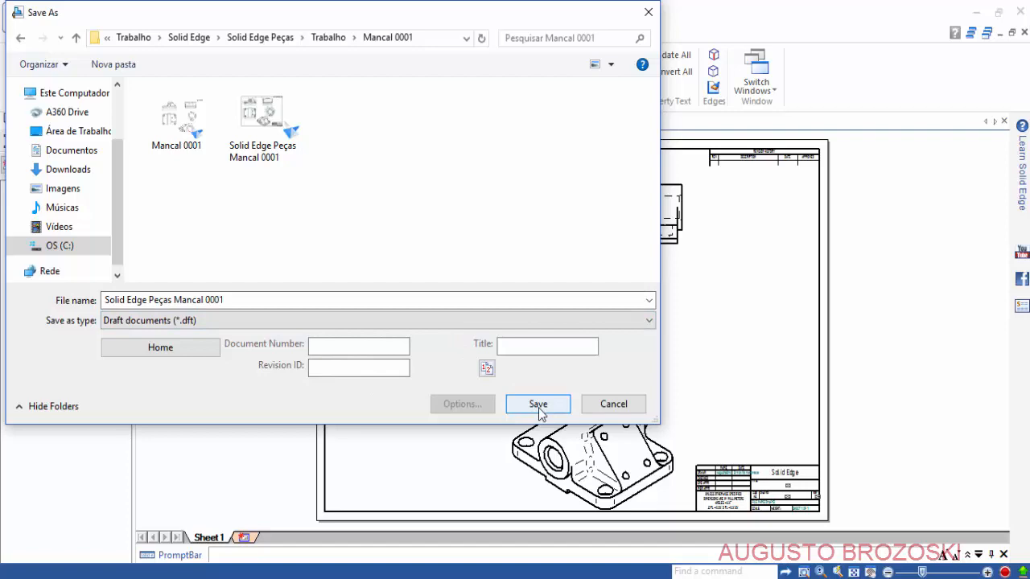
left_click(539, 405)
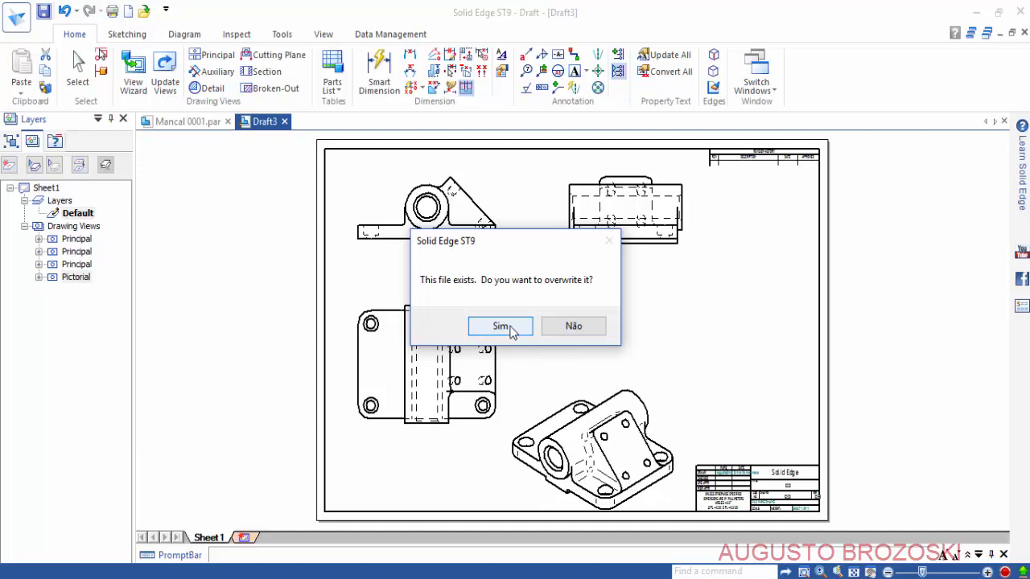
left_click(510, 330)
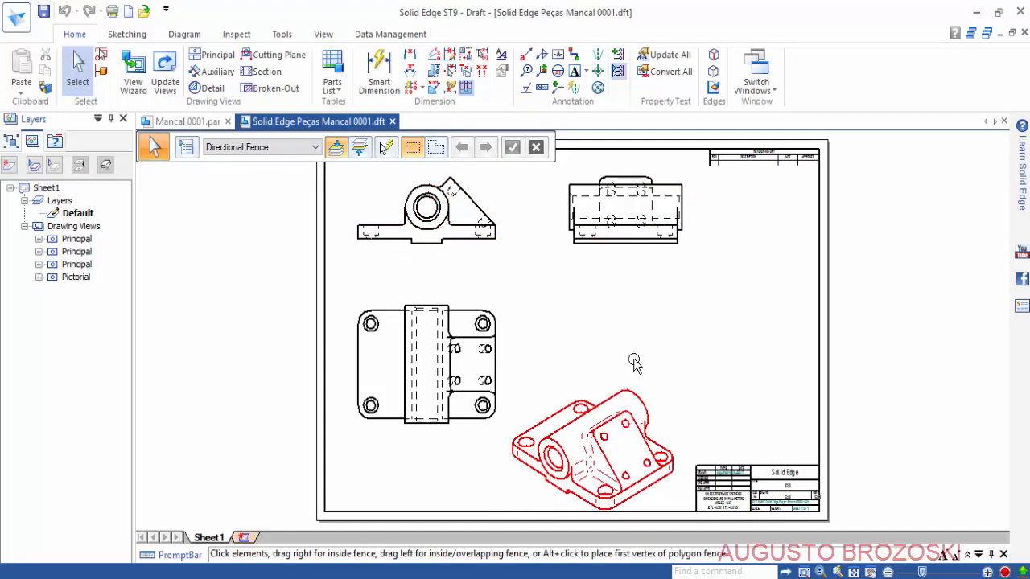
Place a center mark with projection lines on the outer circle of the bearing boss in the front view.
scroll(392, 199, "up", 5)
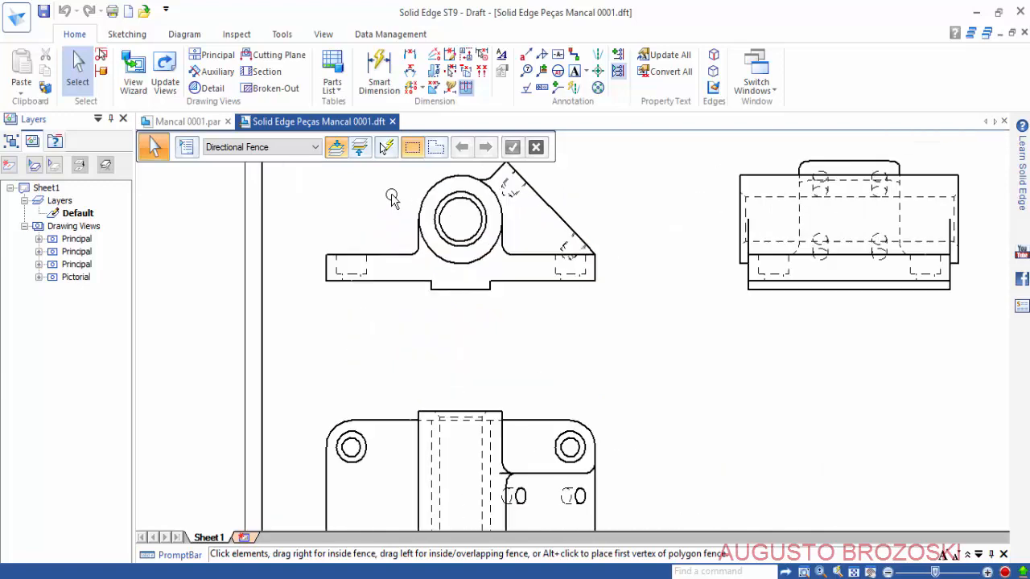
middle_click_drag(564, 319, 447, 344)
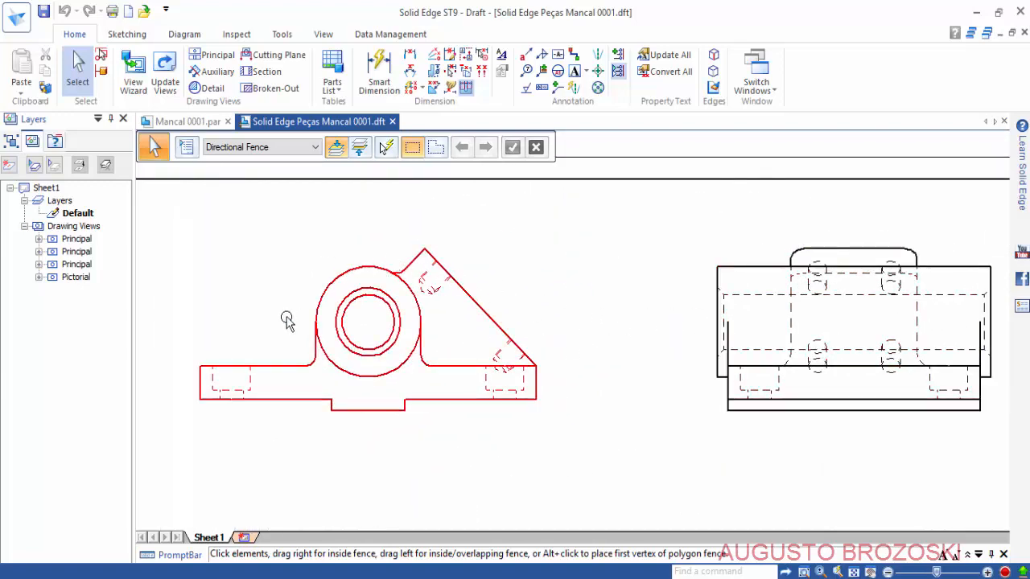
middle_click_drag(327, 336, 358, 325)
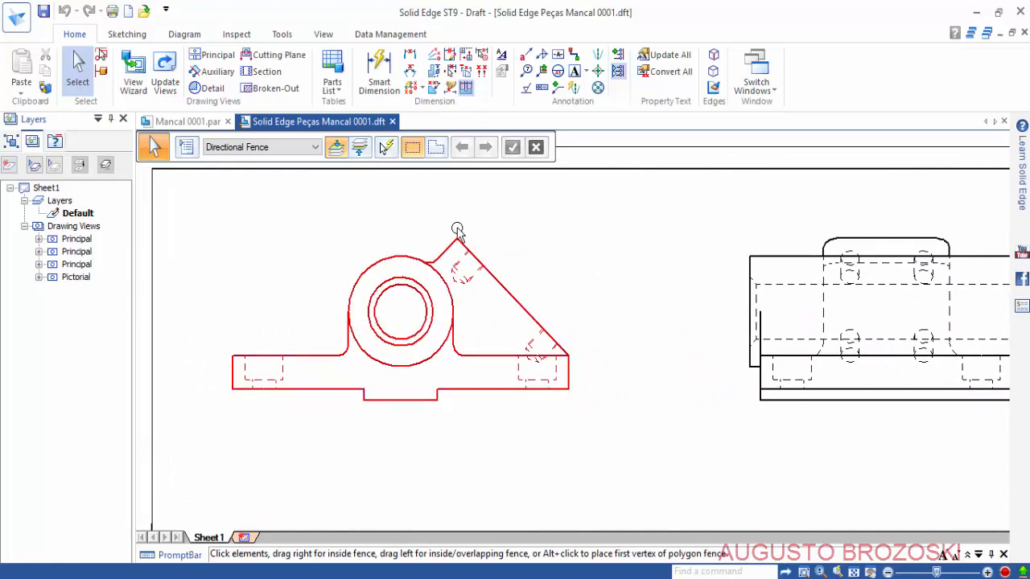
left_click(599, 72)
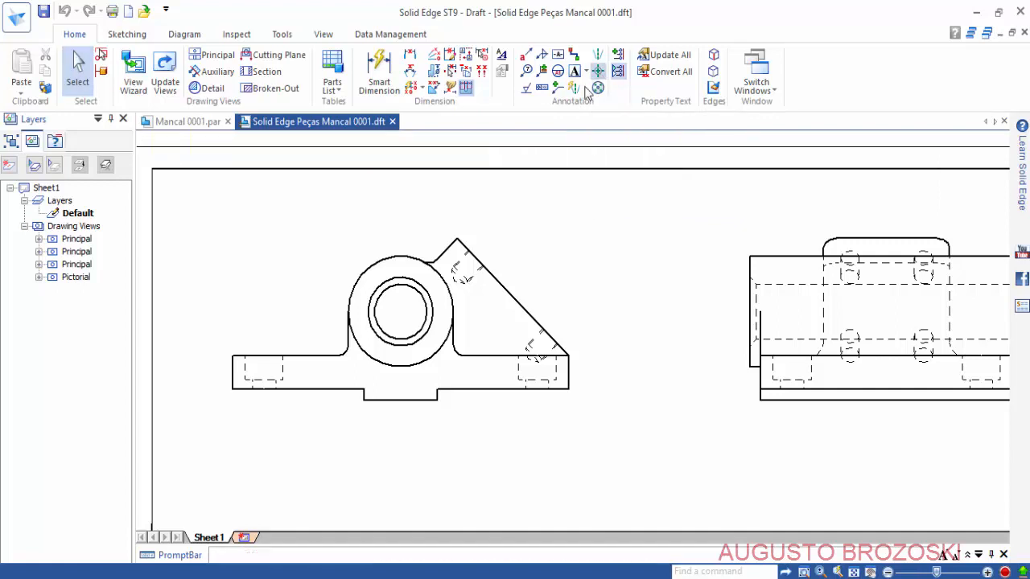
left_click(374, 264)
scroll(324, 362, "up", 2)
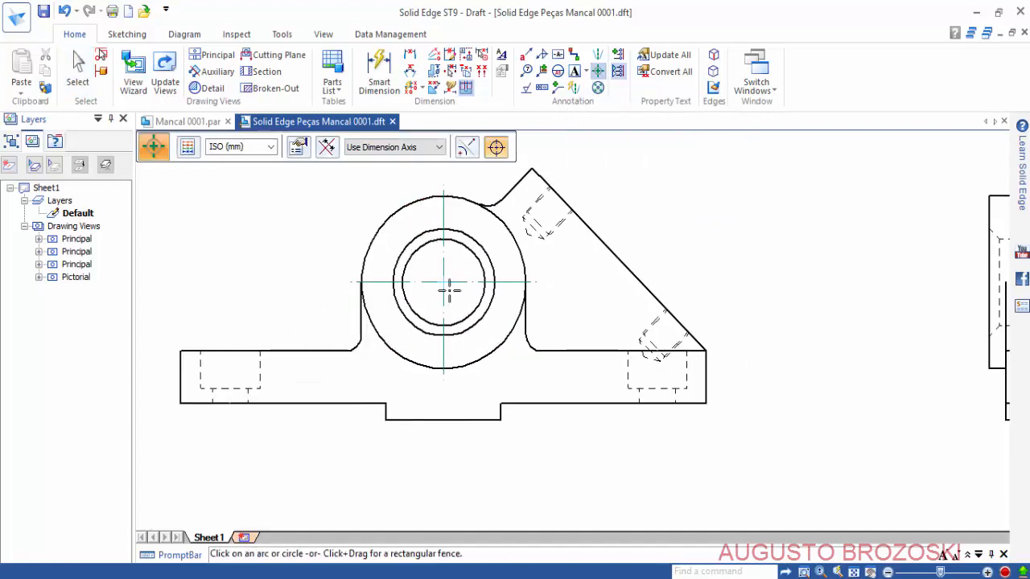
left_click(497, 148)
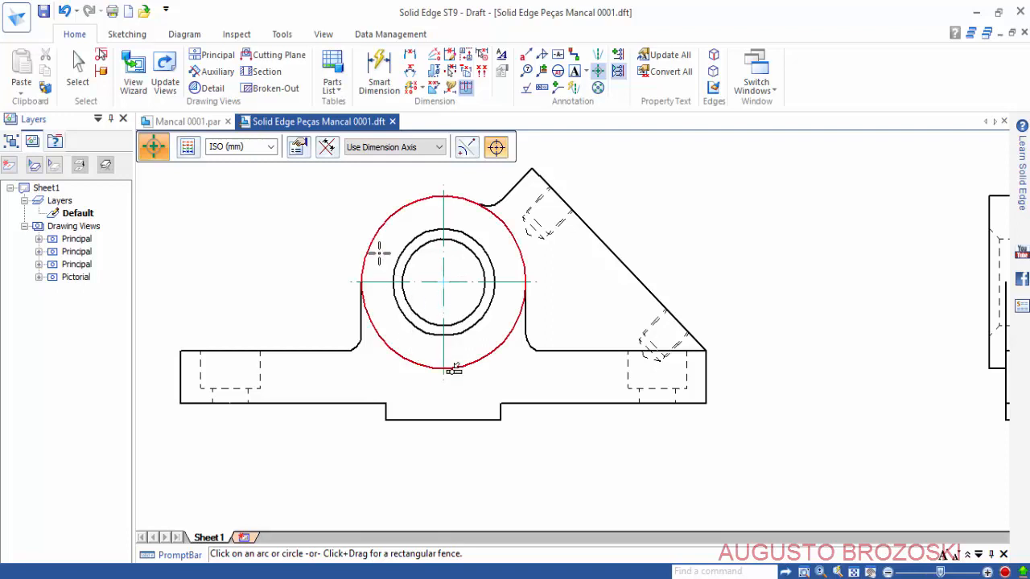
left_click(447, 222)
key("Escape")
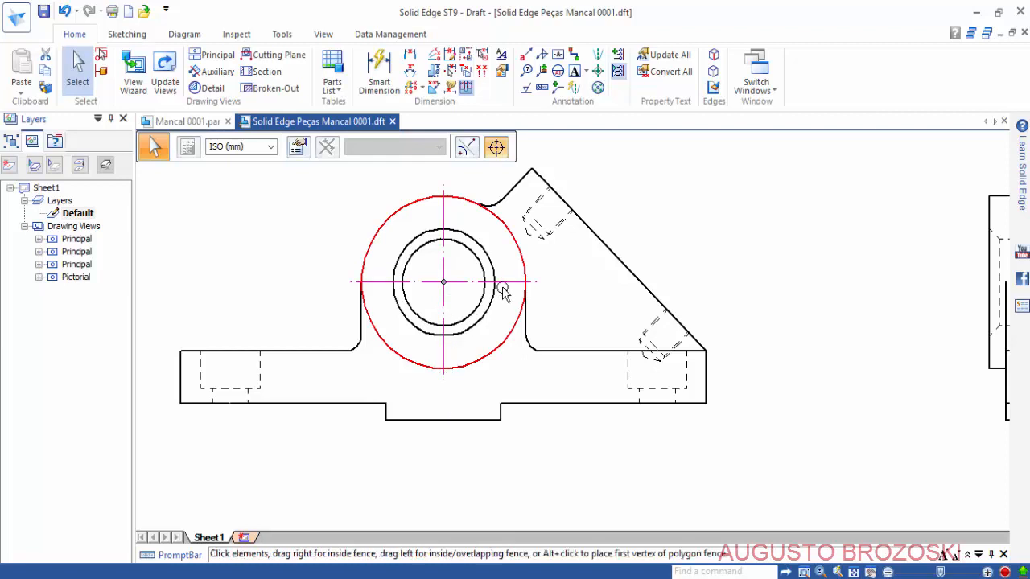
Delete the center mark from the bearing boss in the front view.
left_click(339, 235)
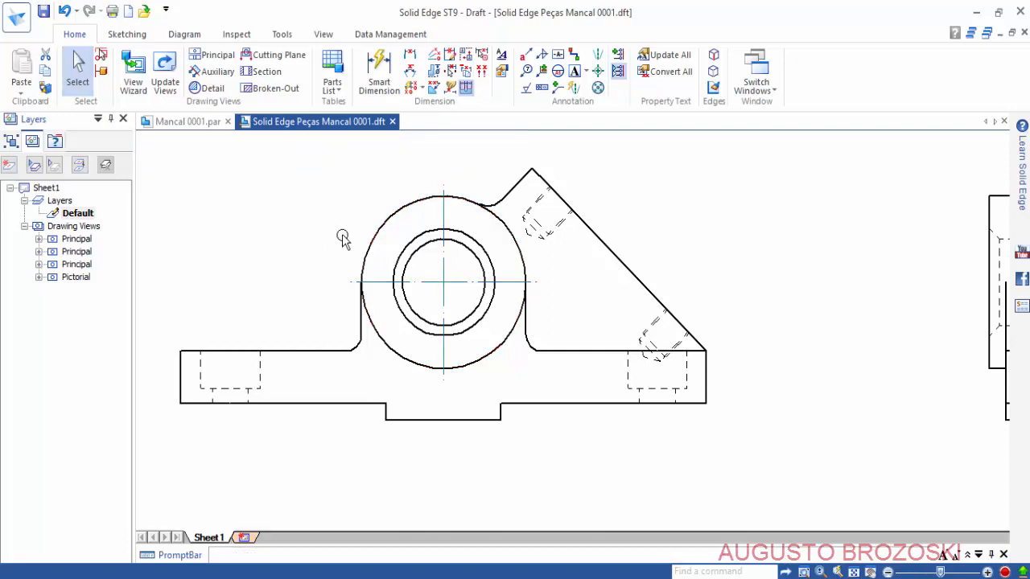
left_click(441, 279)
left_click(441, 279)
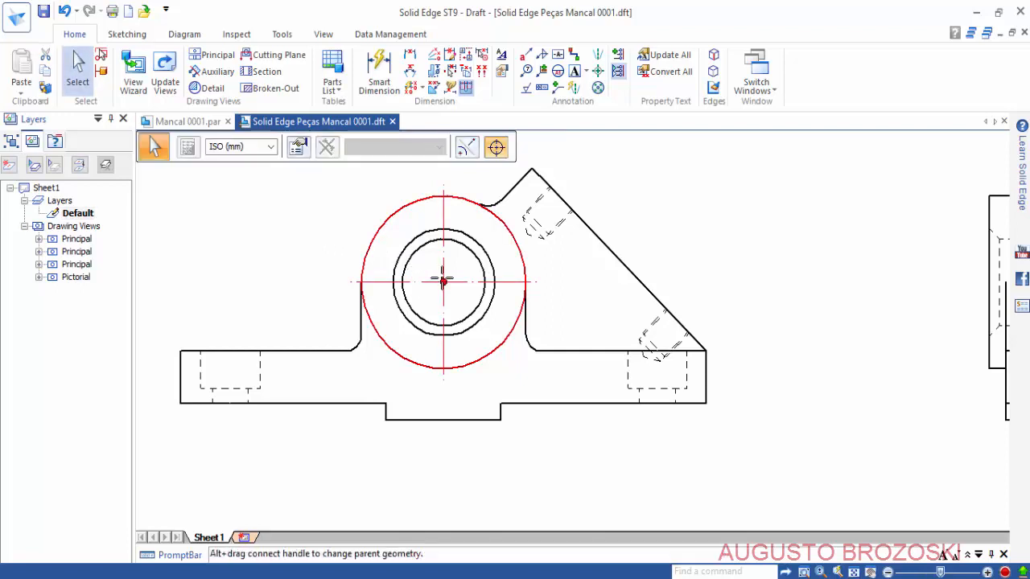
key("Escape")
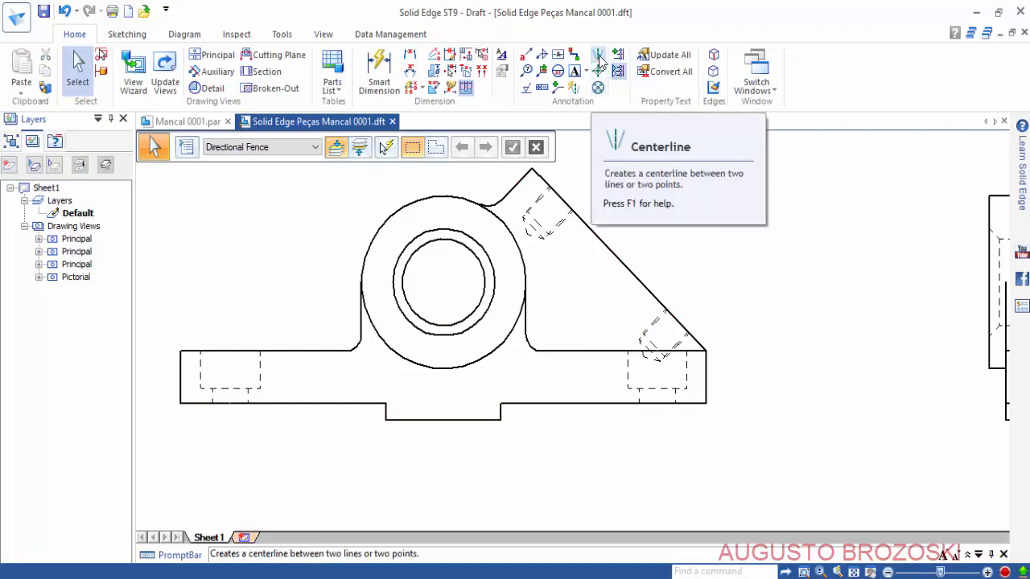
Add By 2 Points centerlines to the front view: vertical from the boss top to the base underside, and horizontal across the outer circle.
left_click(598, 56)
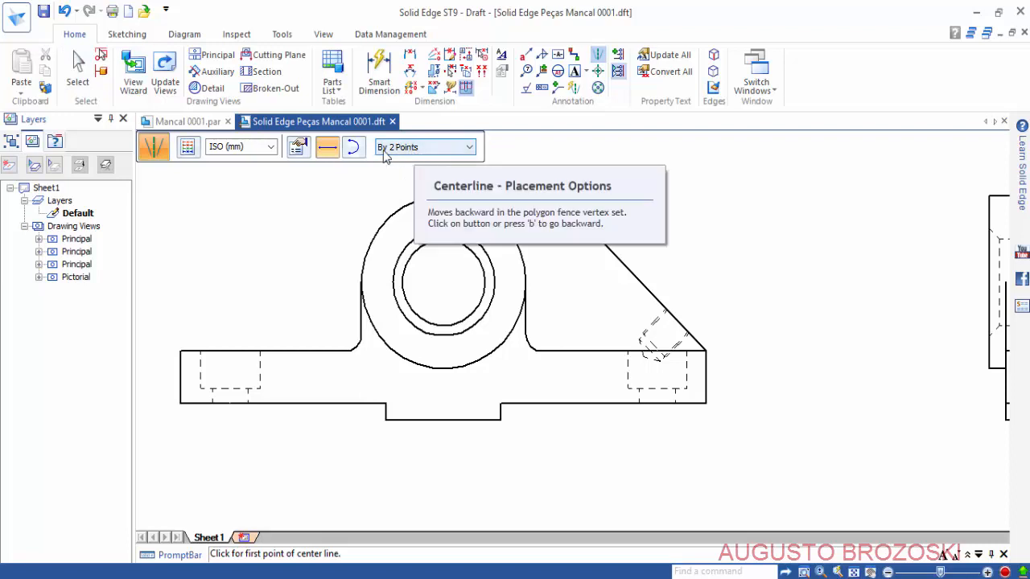
left_click(470, 148)
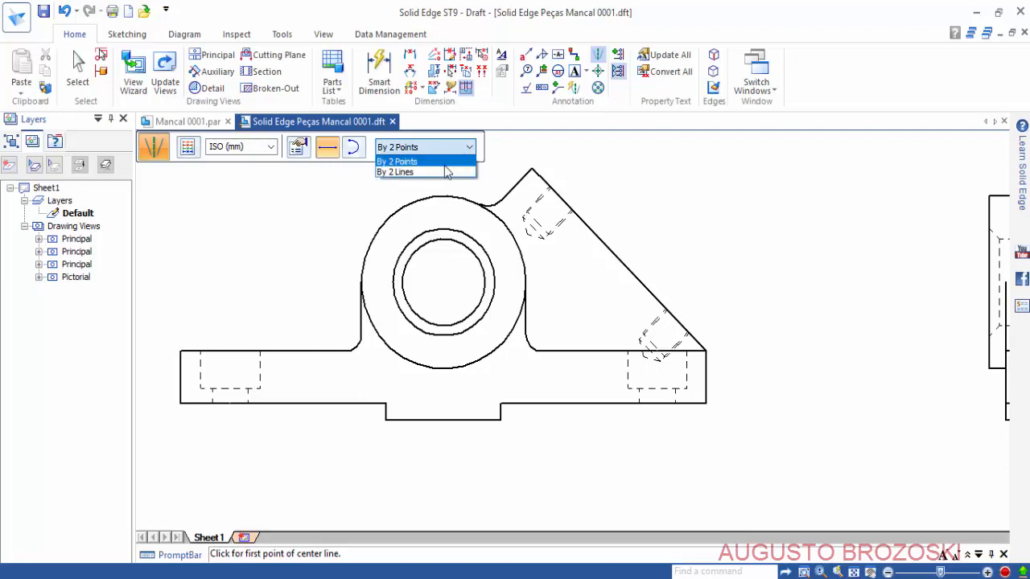
left_click(420, 163)
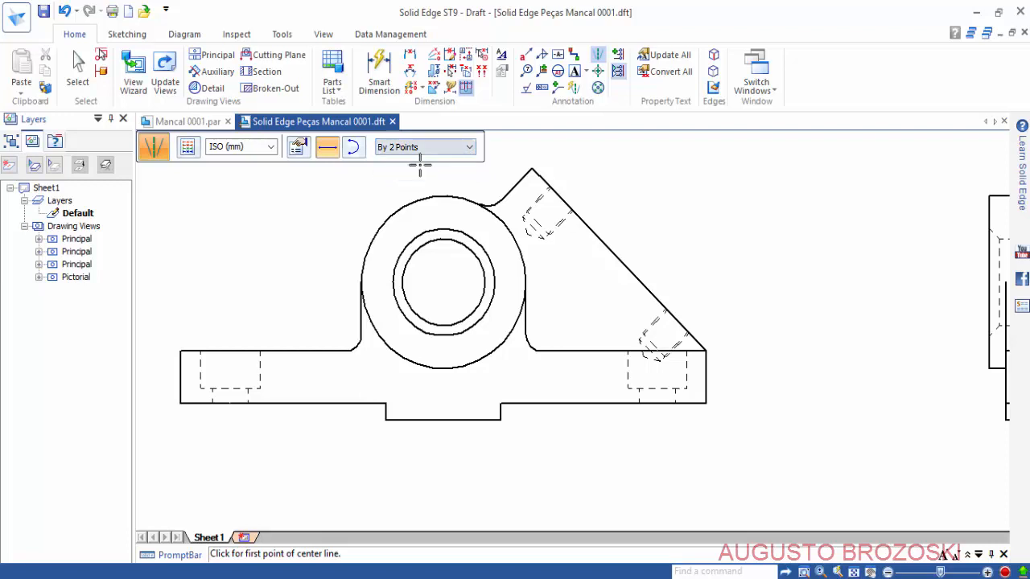
left_click(442, 198)
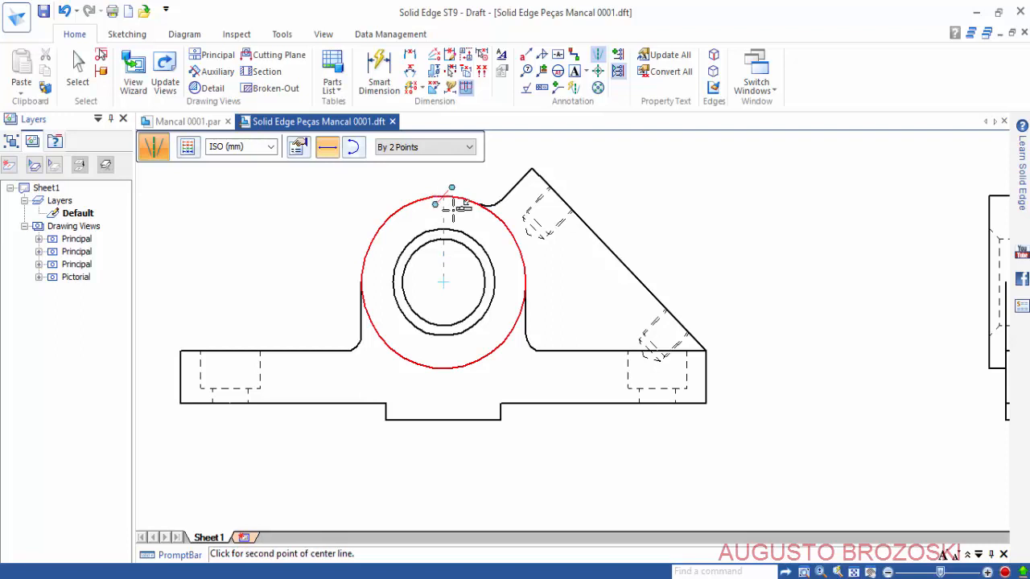
left_click(443, 421)
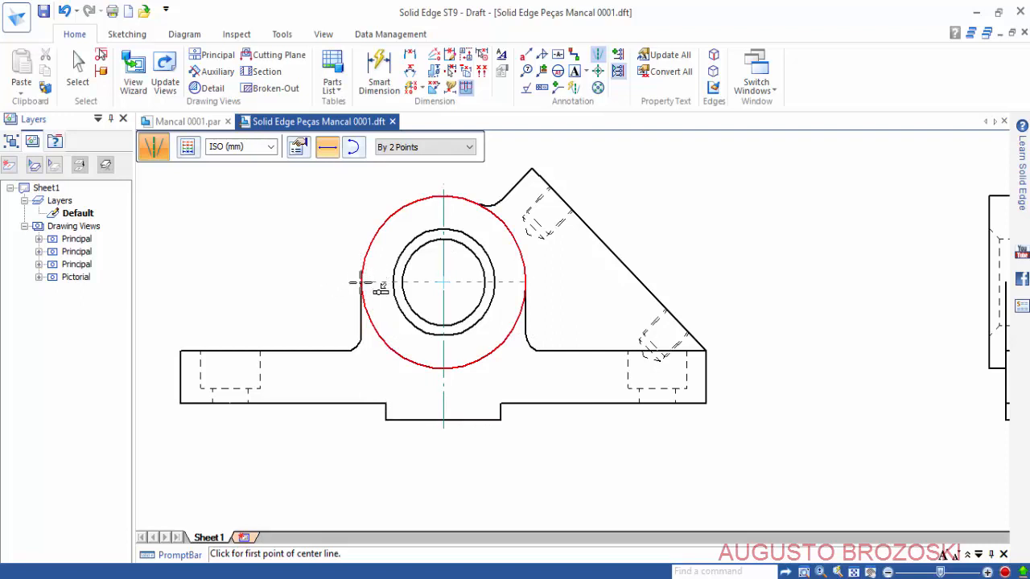
left_click(360, 282)
left_click(527, 281)
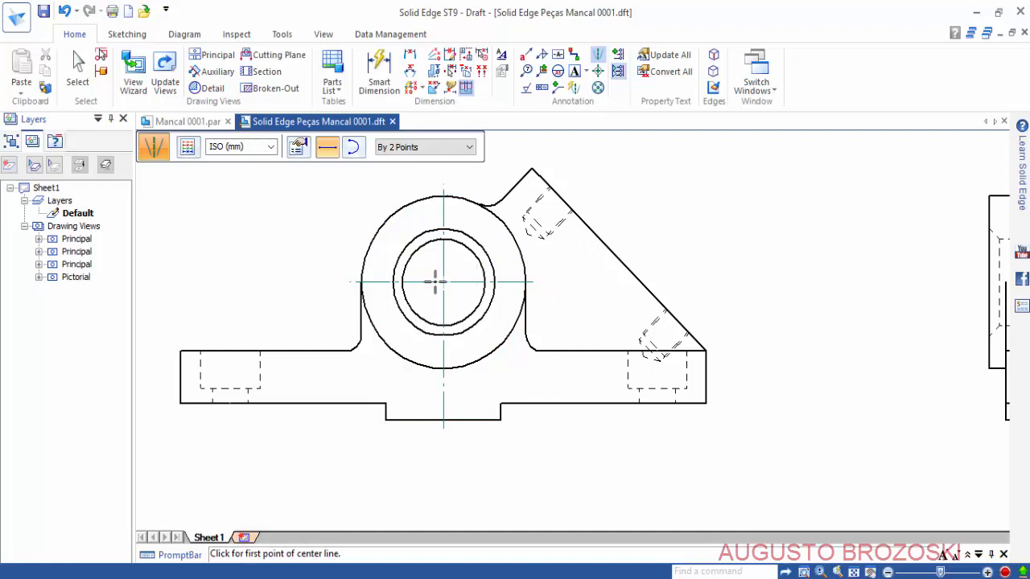
scroll(540, 209, "up", 5)
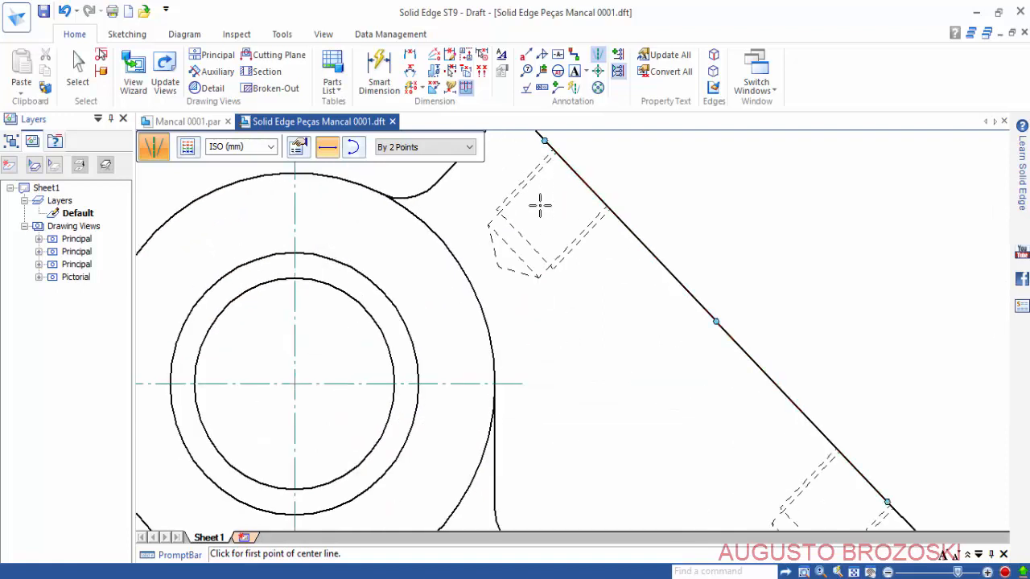
left_click(515, 248)
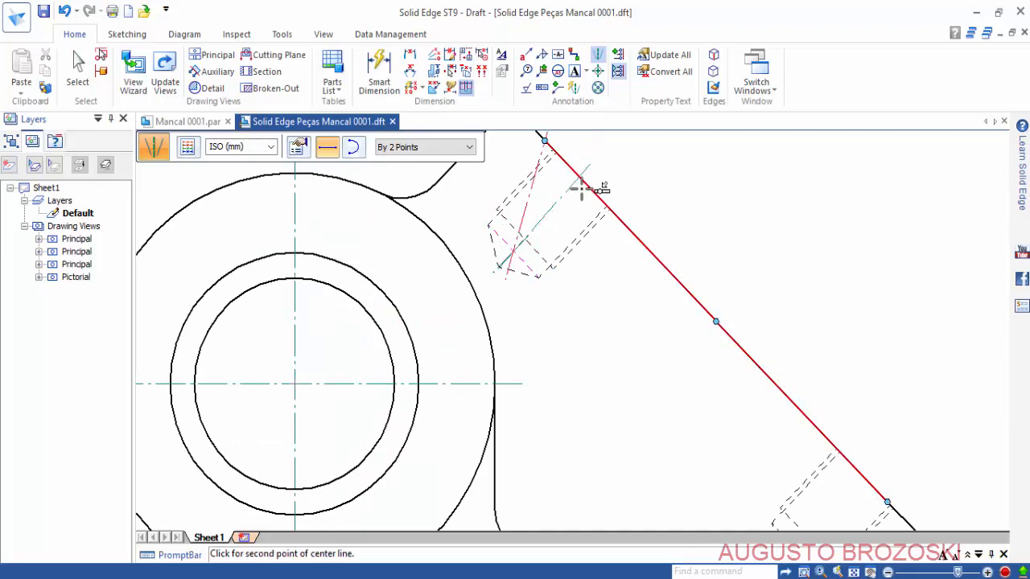
key("Escape")
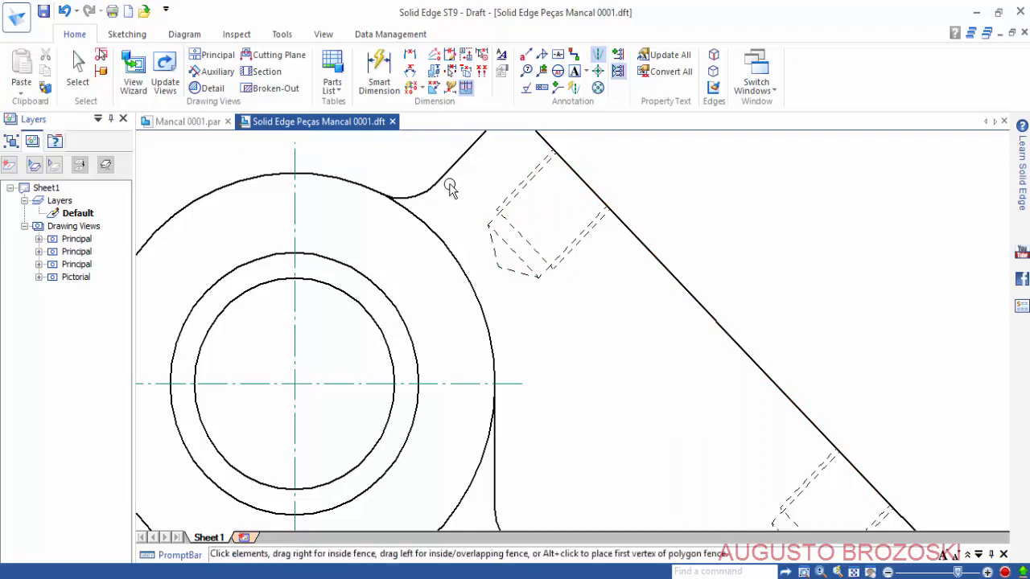
Add a By 2 Lines centerline between the hidden side edges of the upper inclined threaded hole in the front view.
left_click(597, 54)
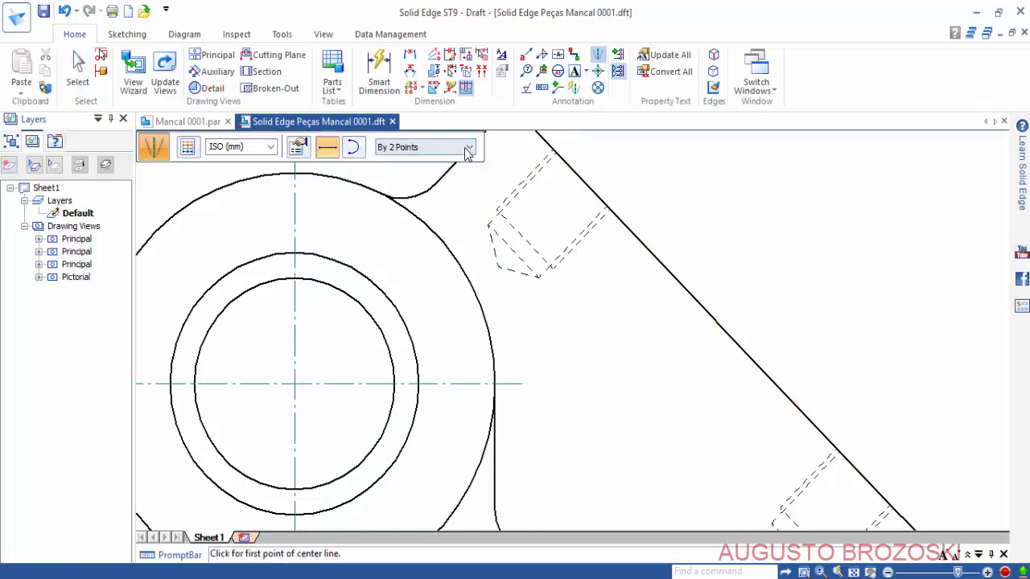
left_click(469, 147)
left_click(406, 172)
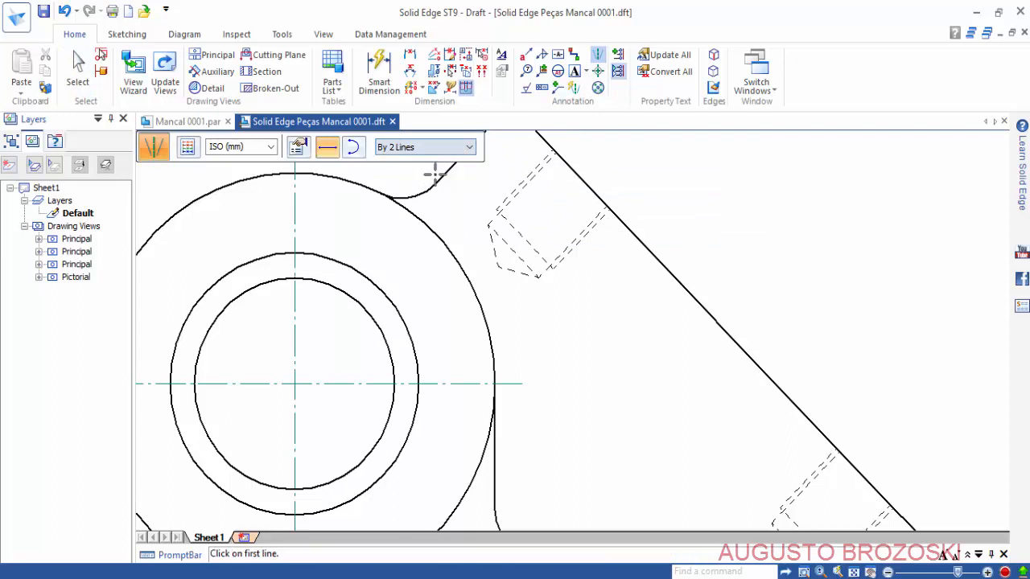
scroll(521, 171, "up", 2)
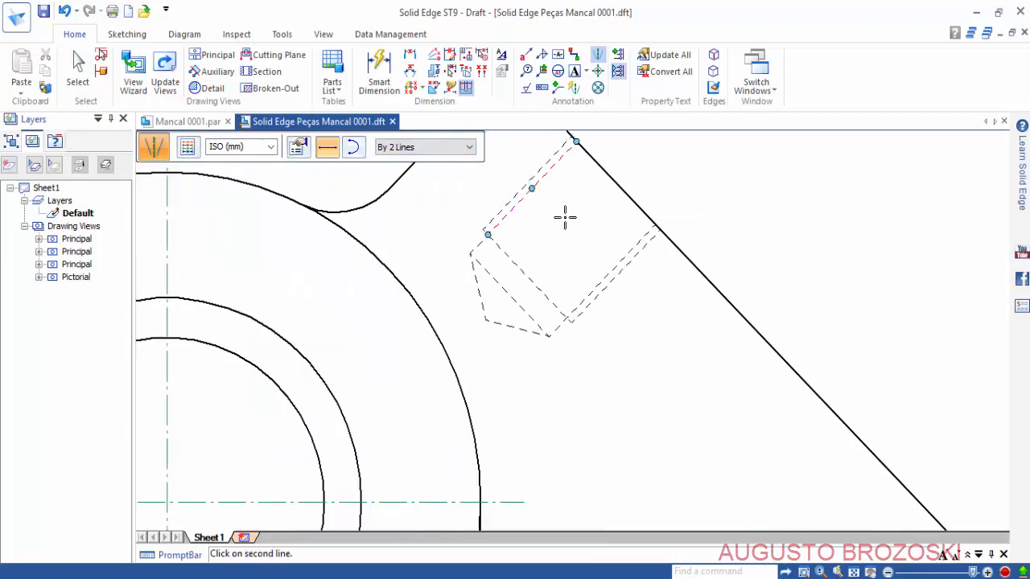
left_click(603, 274)
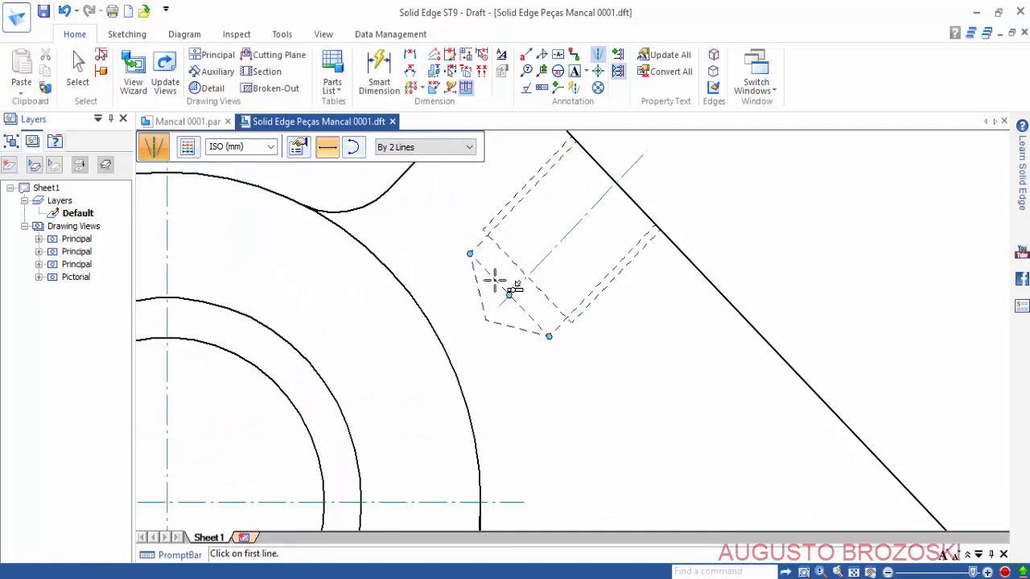
key("Escape")
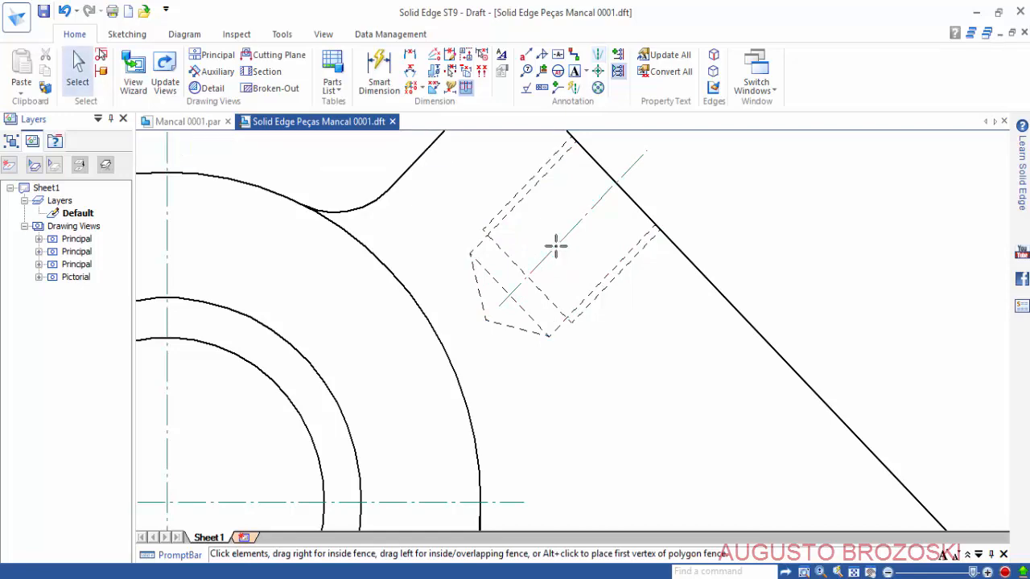
Extend the inclined hole's centerline past its drill tip, and lengthen the boss's vertical centerline above the outer circle.
left_click(555, 247)
left_click_drag(494, 311, 461, 339)
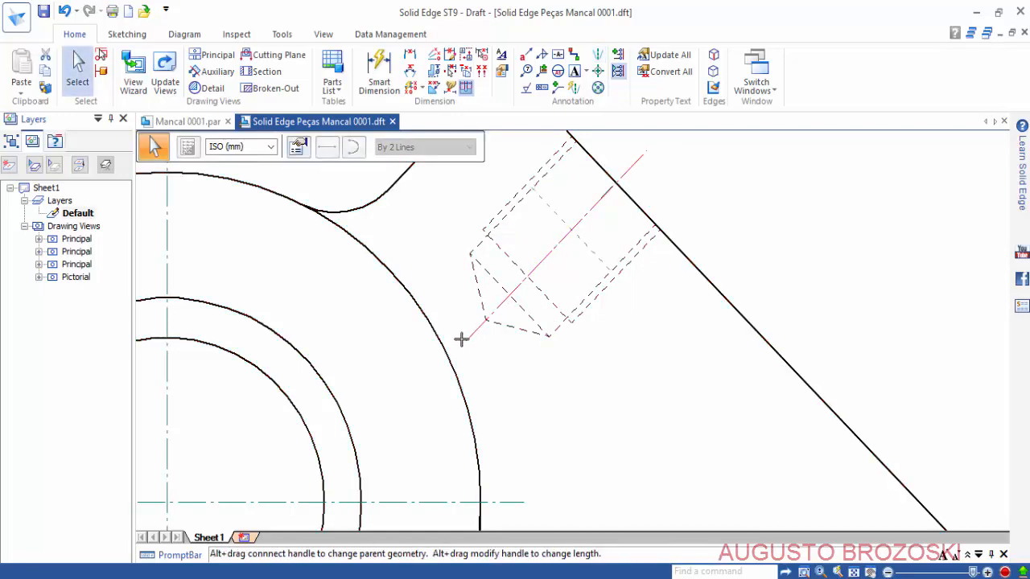
scroll(519, 274, "down", 4)
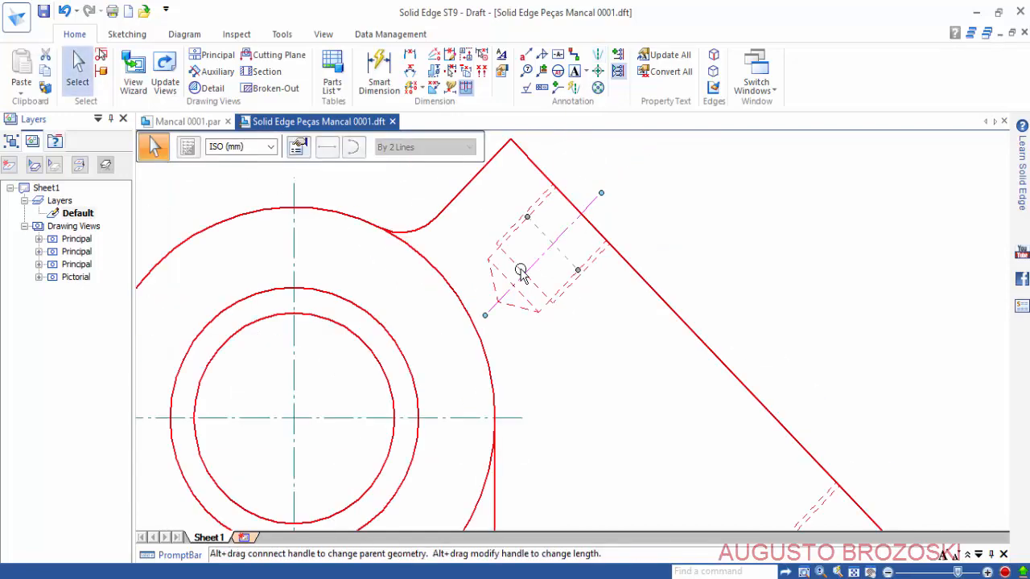
left_click(375, 280)
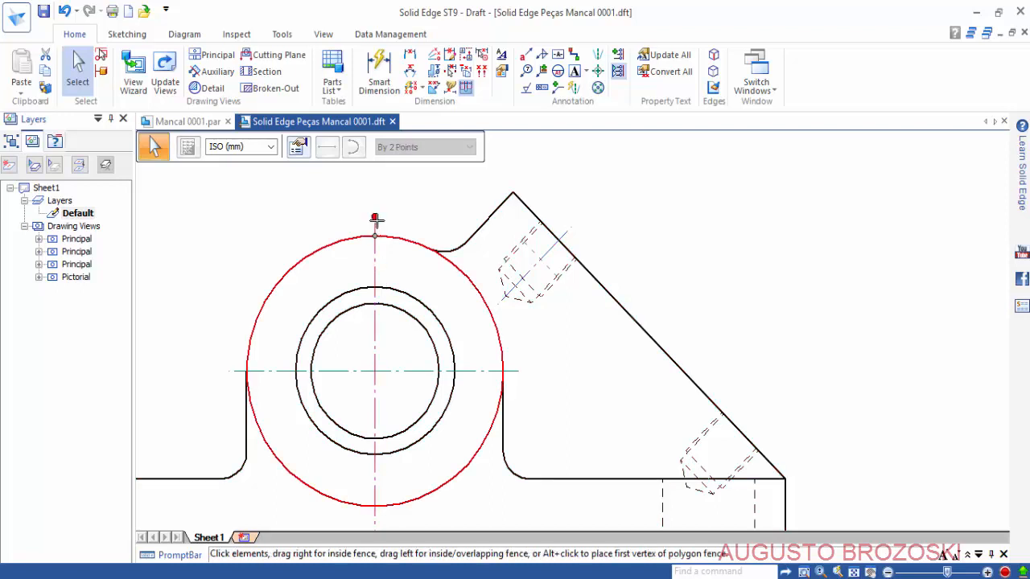
left_click_drag(374, 219, 375, 208)
key("Escape")
scroll(555, 330, "up", 2)
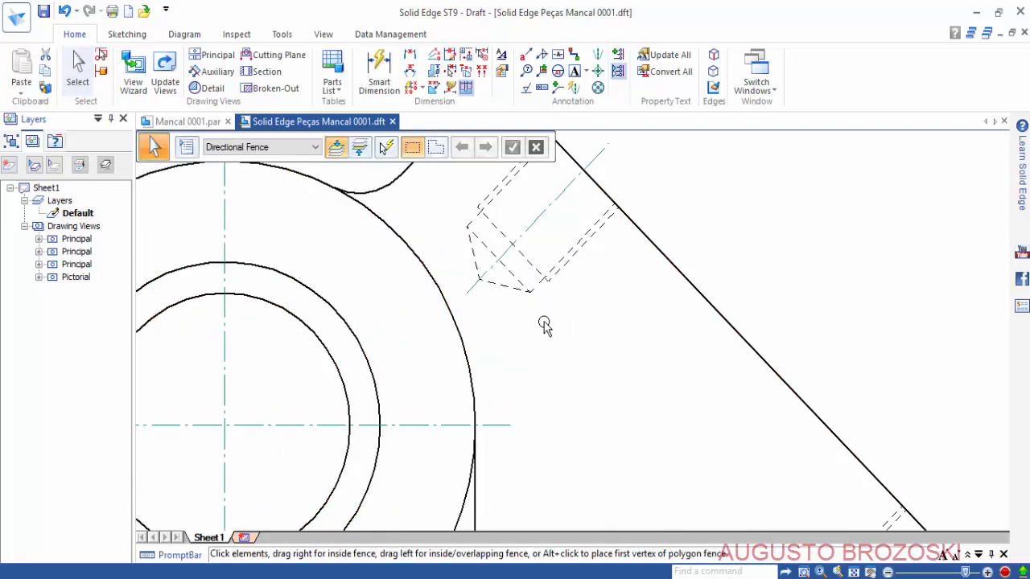
scroll(545, 324, "down", 2)
scroll(550, 333, "up", 1)
scroll(547, 282, "up", 1)
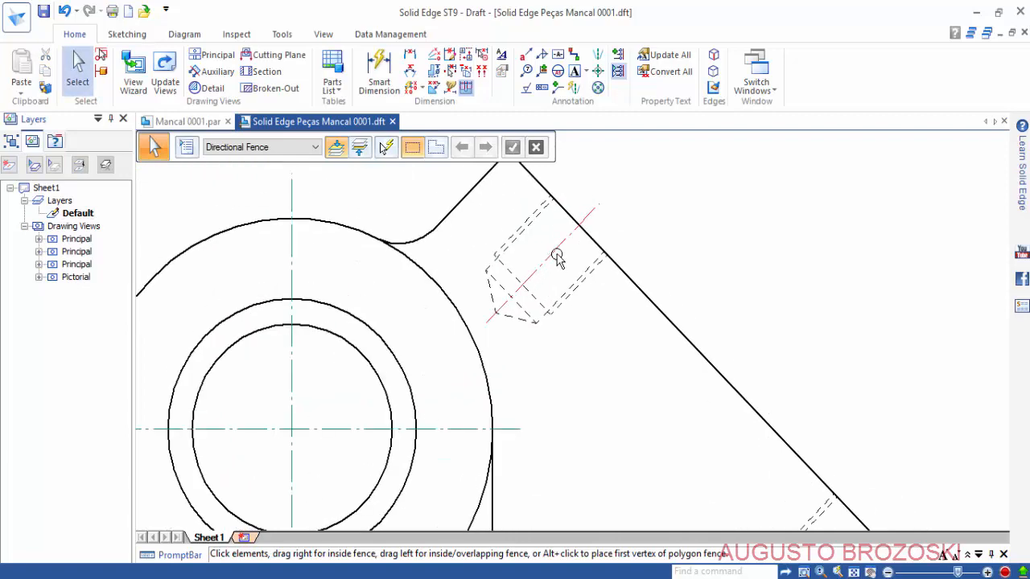
Add a horizontal By 2 Points centerline through the boss in the side view, between the midpoints of its two end edges.
scroll(551, 262, "down", 6)
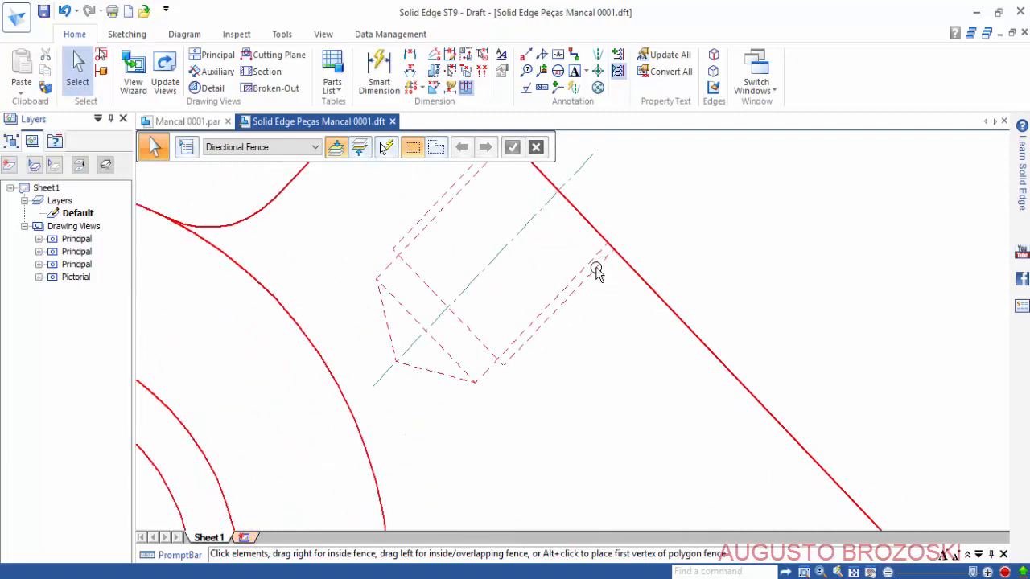
scroll(528, 375, "up", 1)
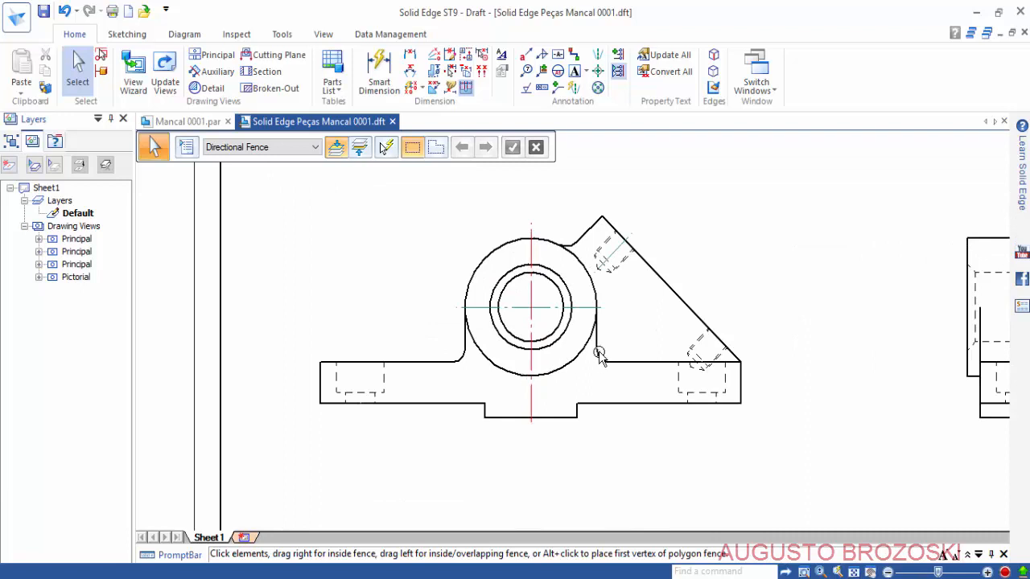
middle_click_drag(599, 357, 421, 351)
middle_click_drag(669, 347, 458, 349)
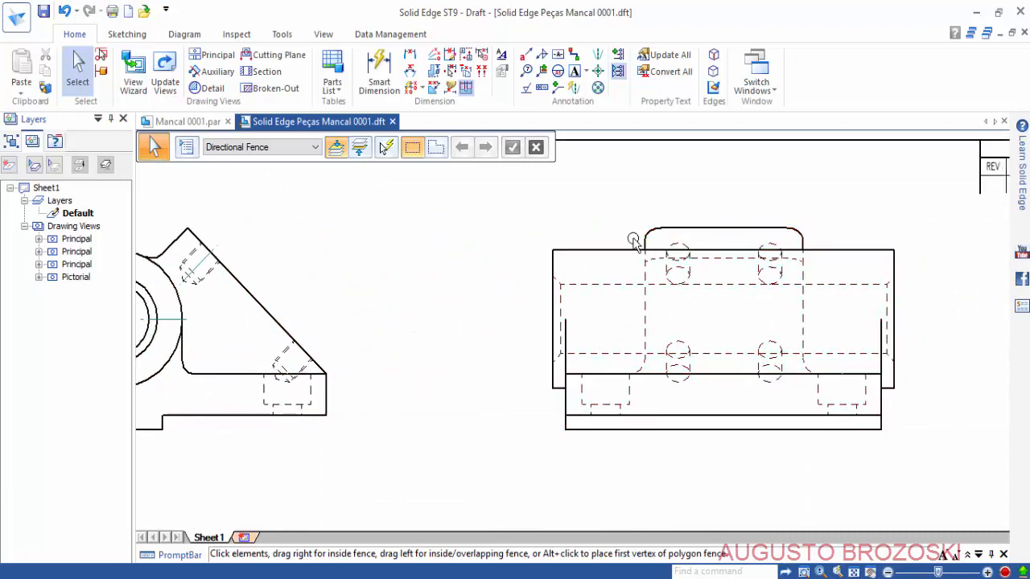
left_click(597, 54)
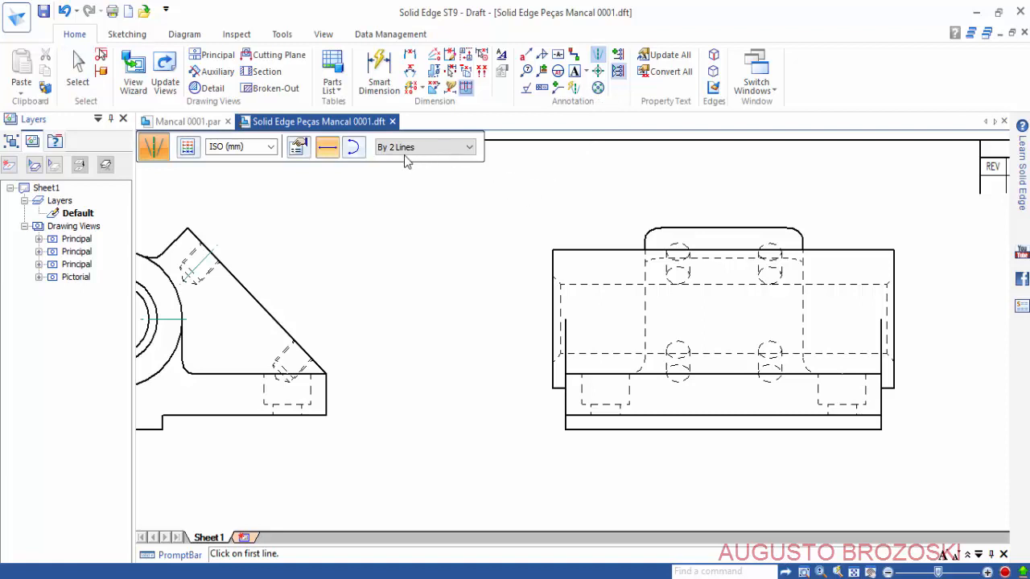
left_click(468, 150)
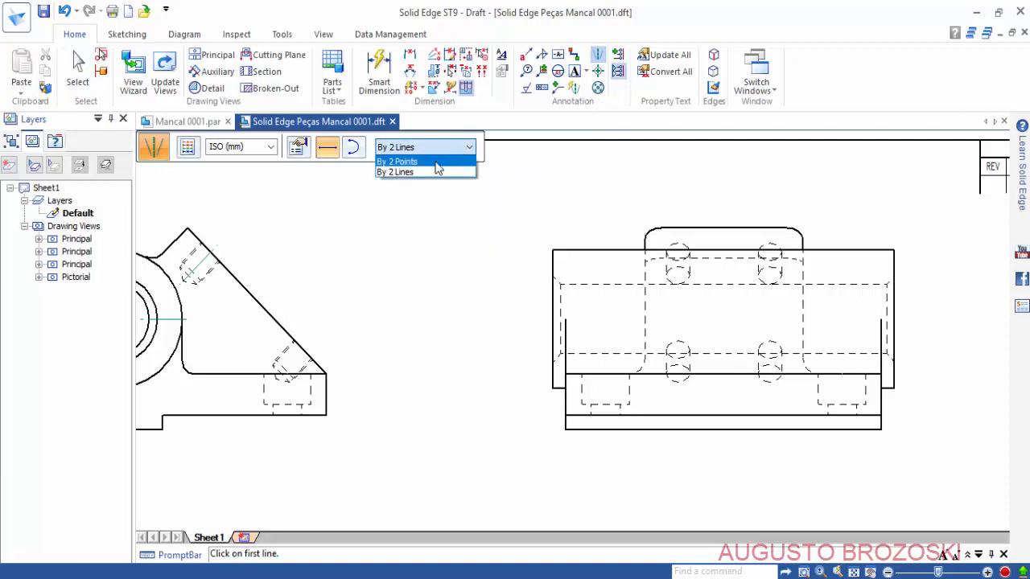
left_click(438, 162)
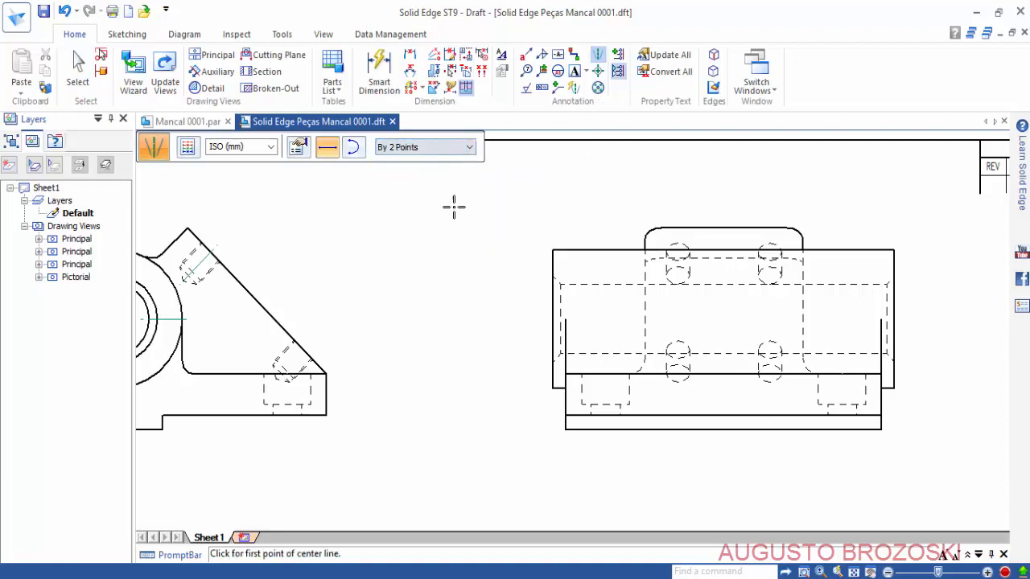
left_click(552, 320)
left_click(895, 319)
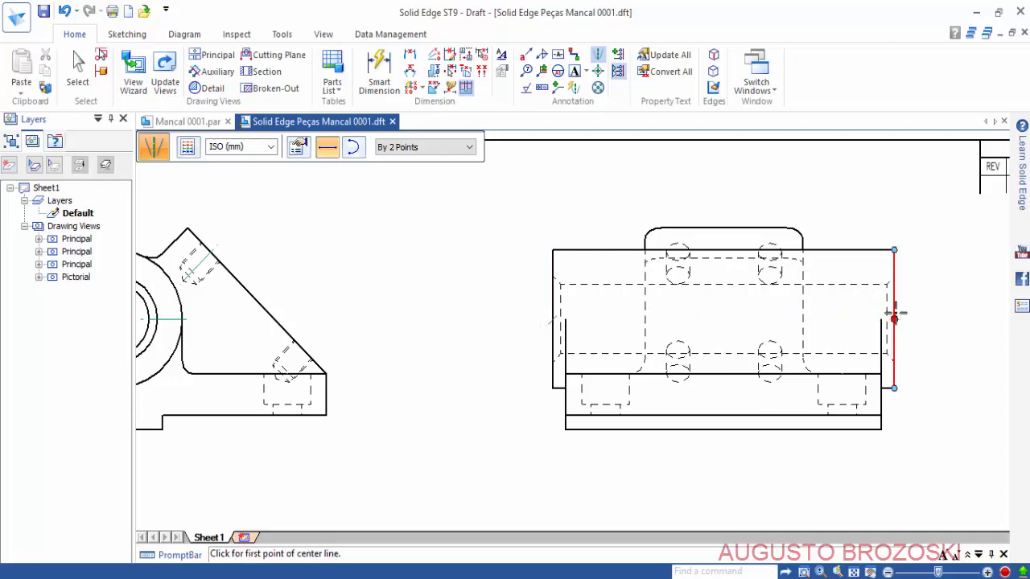
Add a vertical By 2 Points centerline along the boss in the top view, between the midpoints of its end edges.
scroll(645, 278, "down", 1)
scroll(644, 295, "down", 2)
middle_click_drag(422, 490, 456, 363)
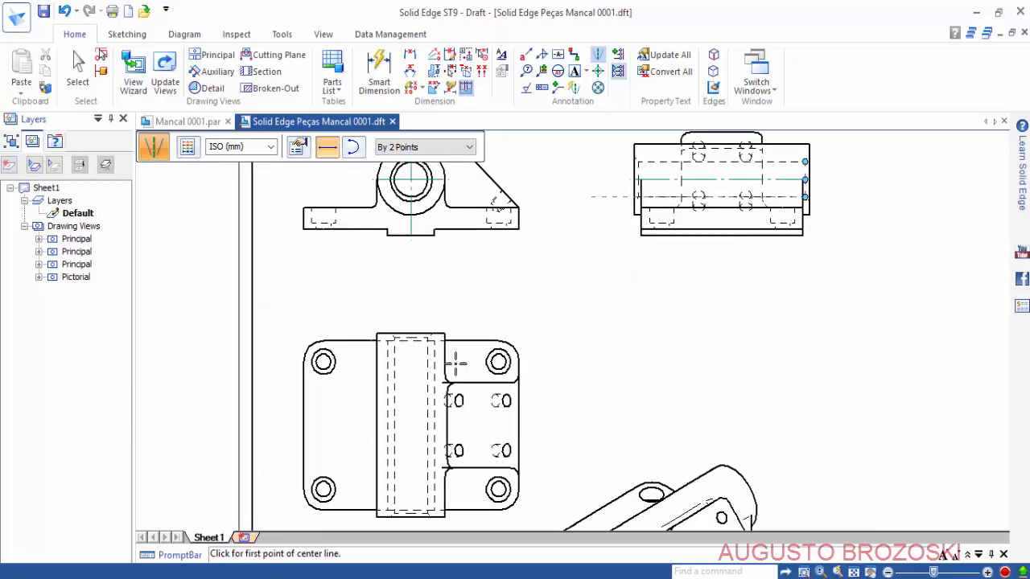
scroll(429, 392, "up", 5)
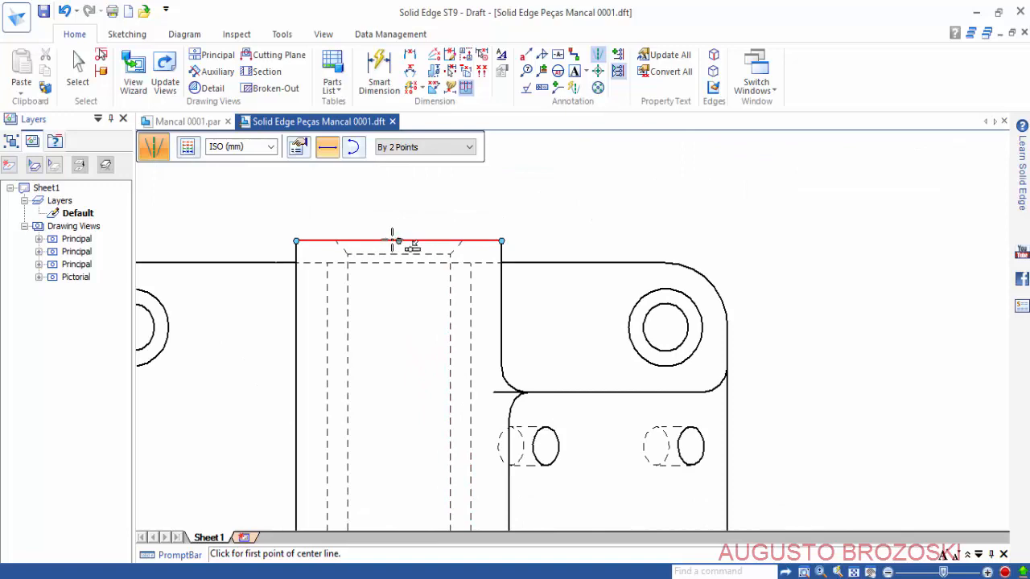
left_click(398, 241)
scroll(408, 334, "down", 3)
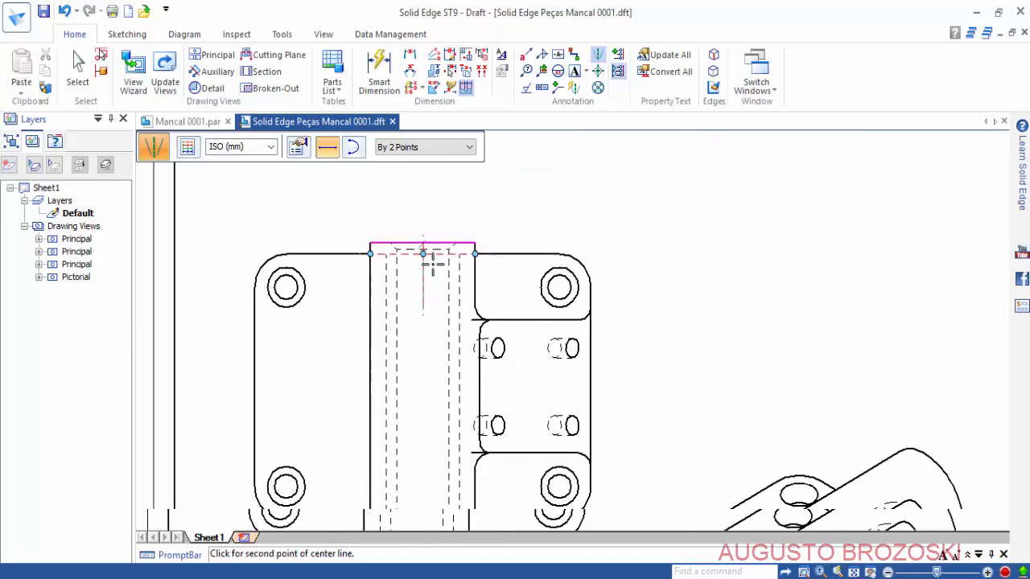
scroll(432, 404, "up", 3)
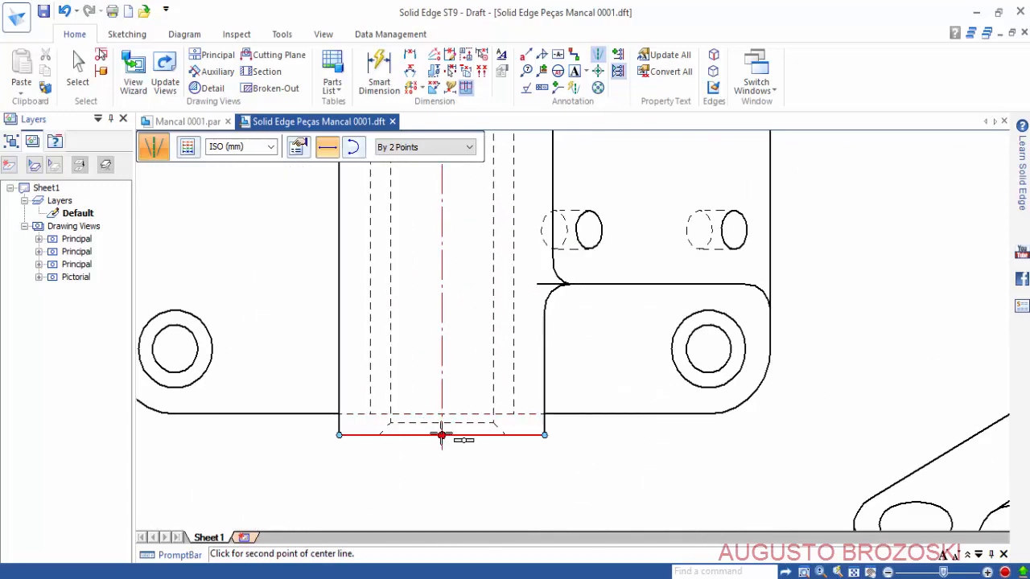
left_click(442, 435)
scroll(482, 387, "down", 3)
Try center marks on the upper-left counterbore circle and the upper-right corner arc of the top view, and undo both.
scroll(489, 335, "up", 5)
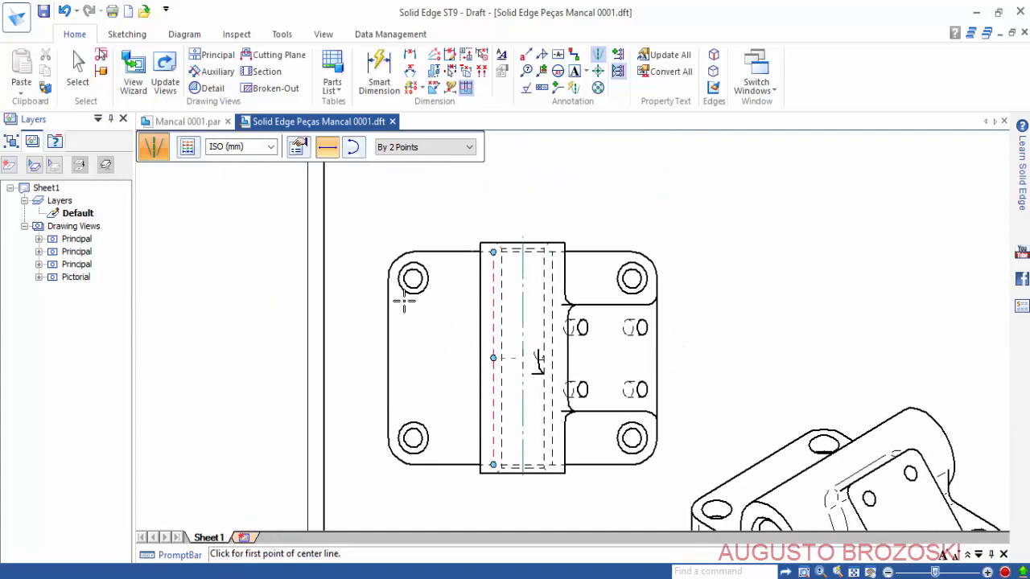
scroll(411, 285, "up", 2)
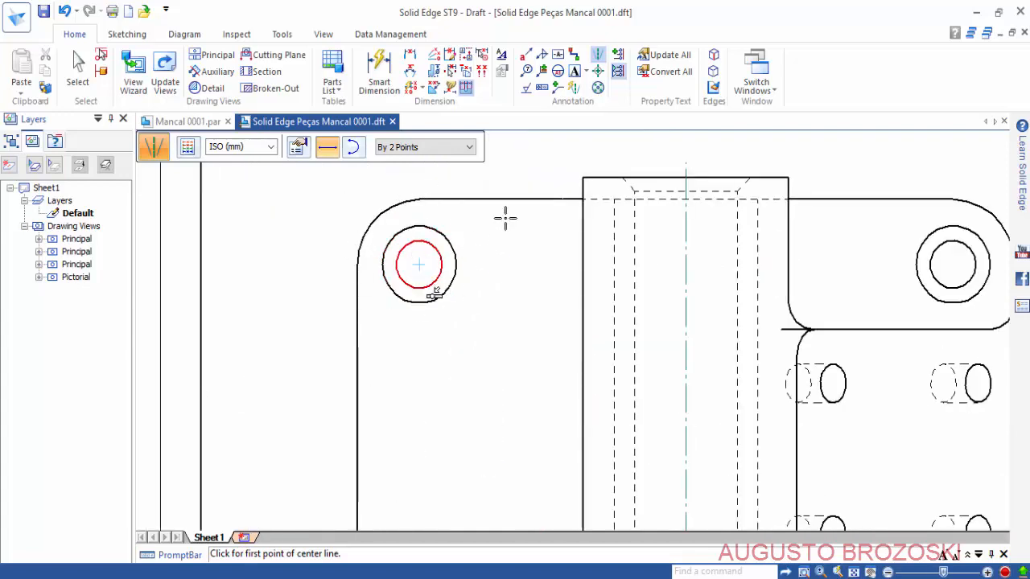
left_click(597, 71)
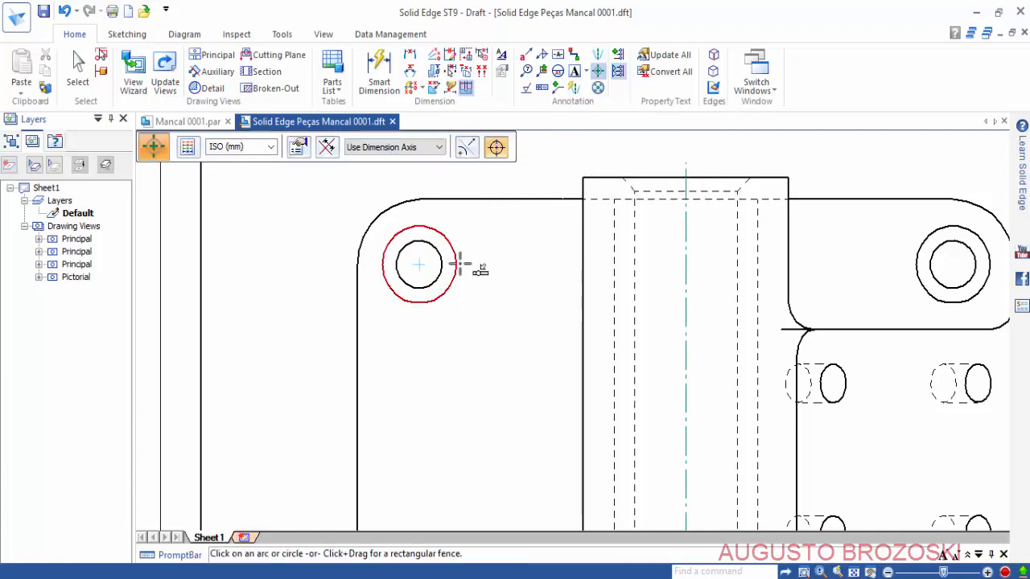
left_click(453, 239)
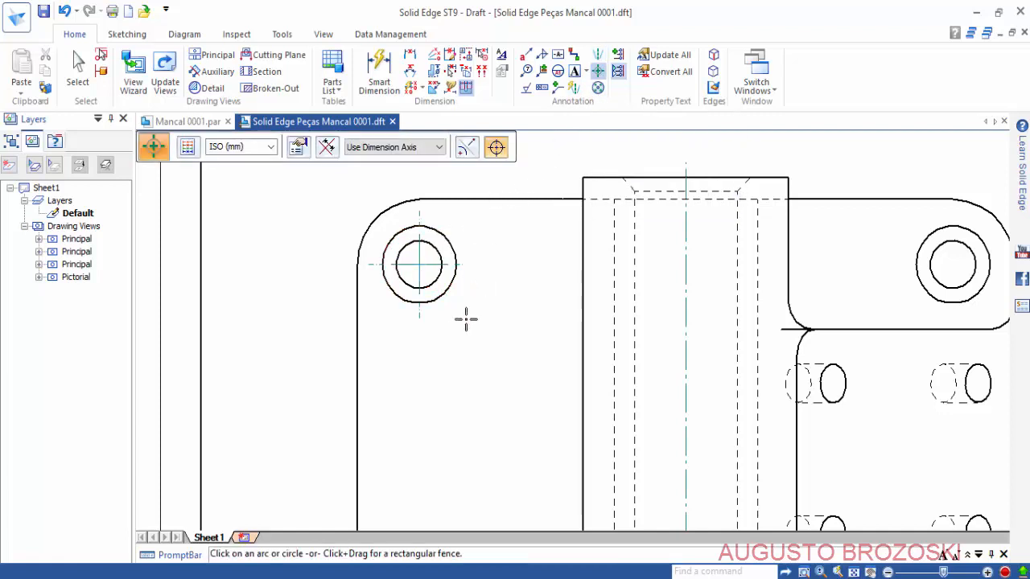
scroll(451, 294, "up", 1)
scroll(450, 294, "down", 2)
middle_click_drag(682, 286, 532, 290)
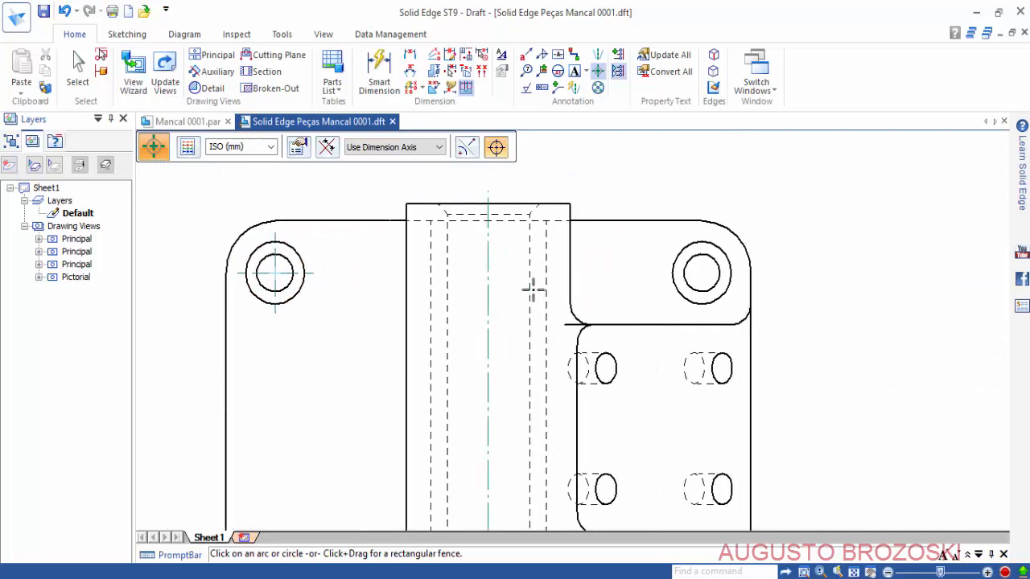
left_click(730, 231)
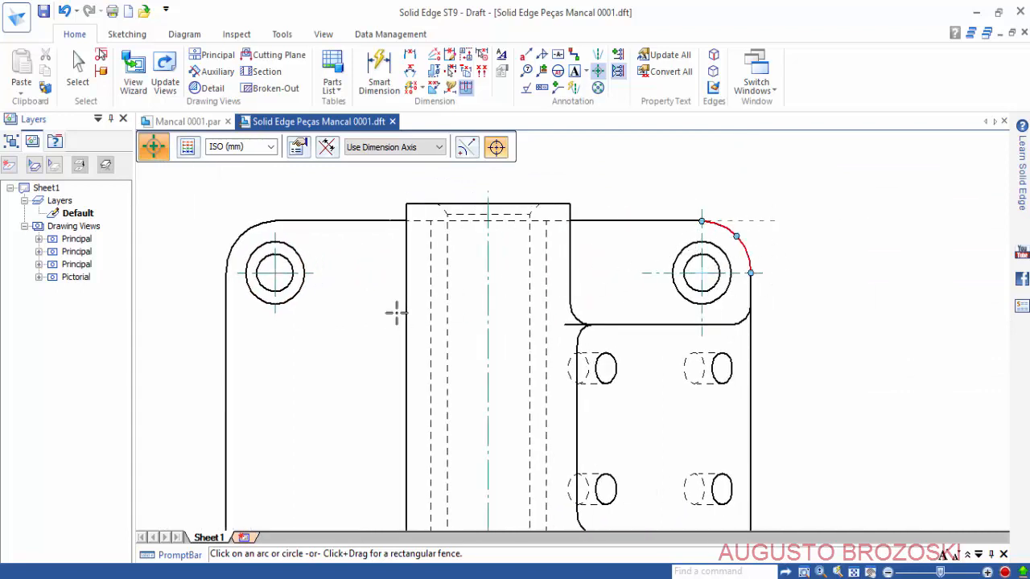
left_click(66, 12)
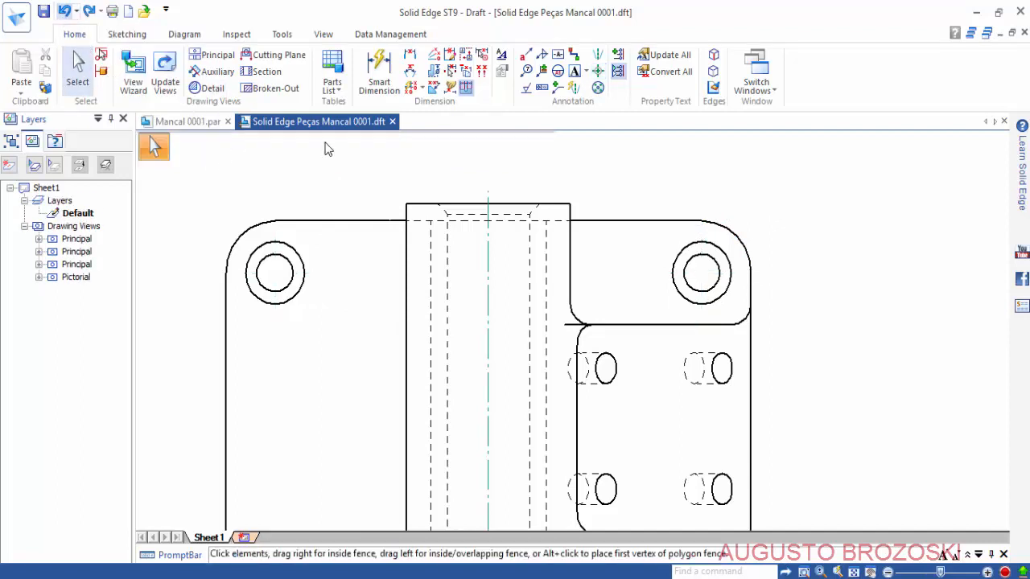
Add center marks to the counterbored holes in the top view, using the base plate's rounded corner arcs to size them.
left_click(598, 70)
left_click(259, 228)
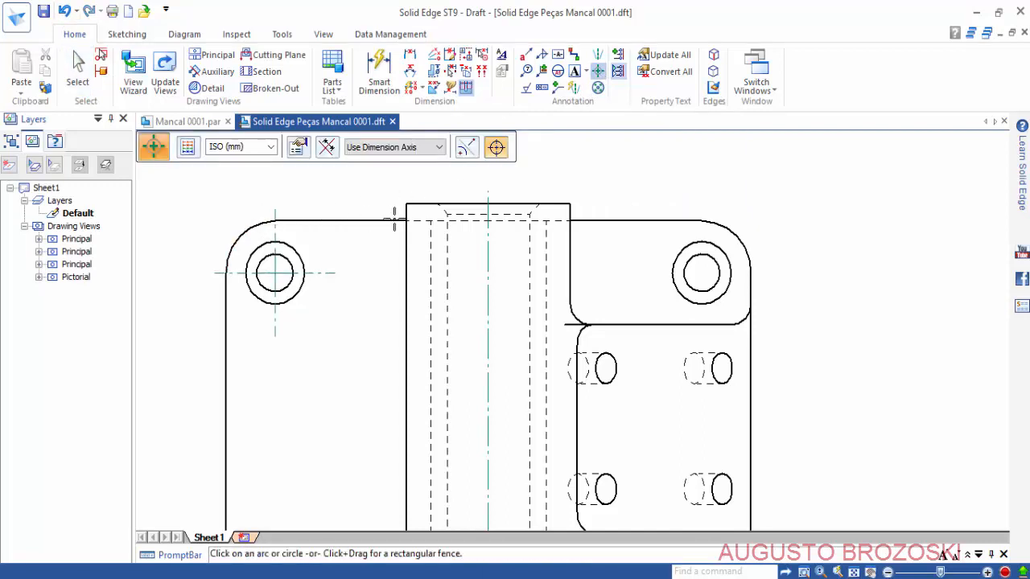
left_click(732, 226)
middle_click_drag(743, 338, 781, 164)
left_click(276, 441)
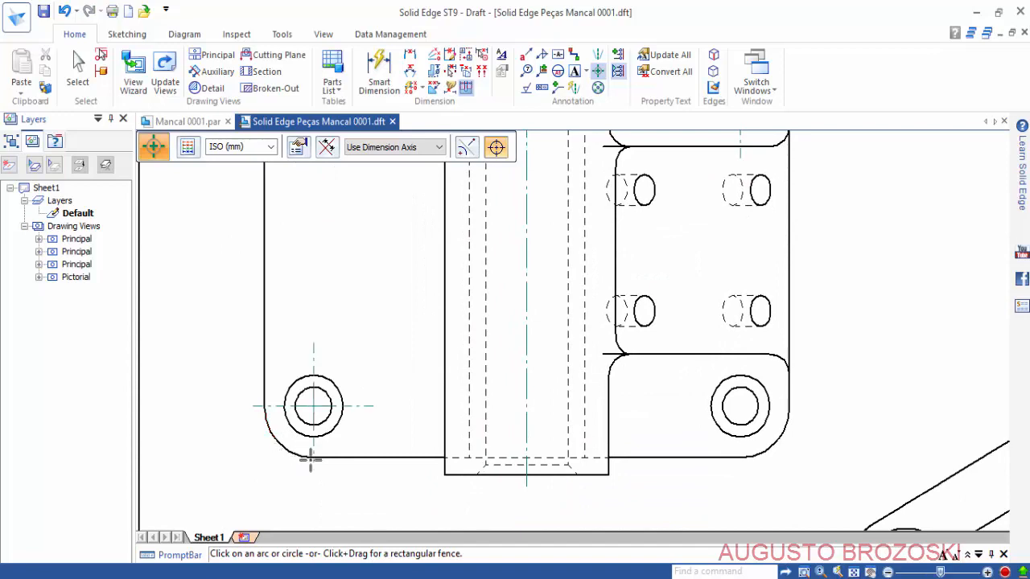
left_click(779, 433)
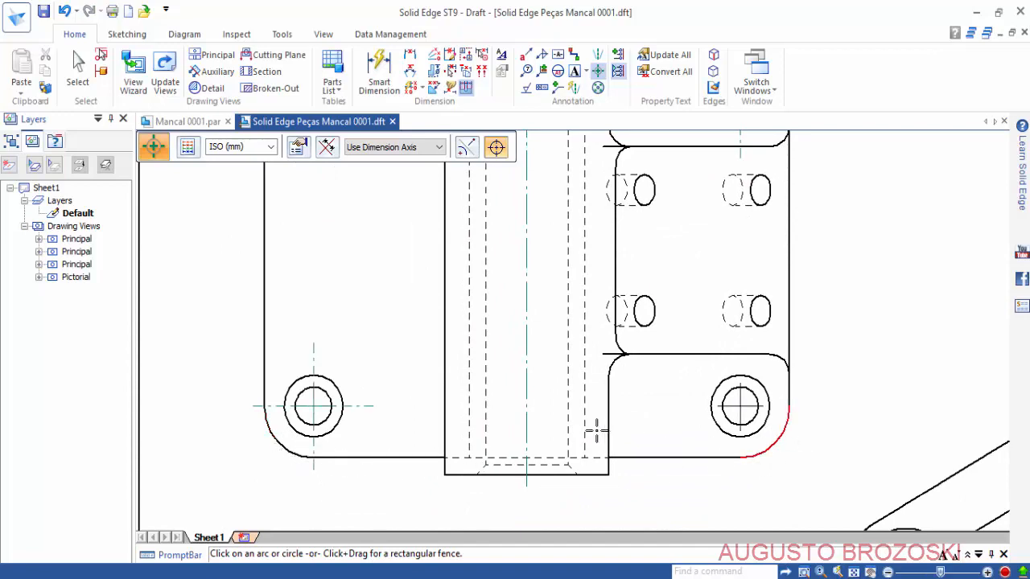
Save the drawing.
scroll(596, 429, "down", 3)
middle_click_drag(602, 341, 449, 510)
middle_click_drag(518, 378, 512, 386)
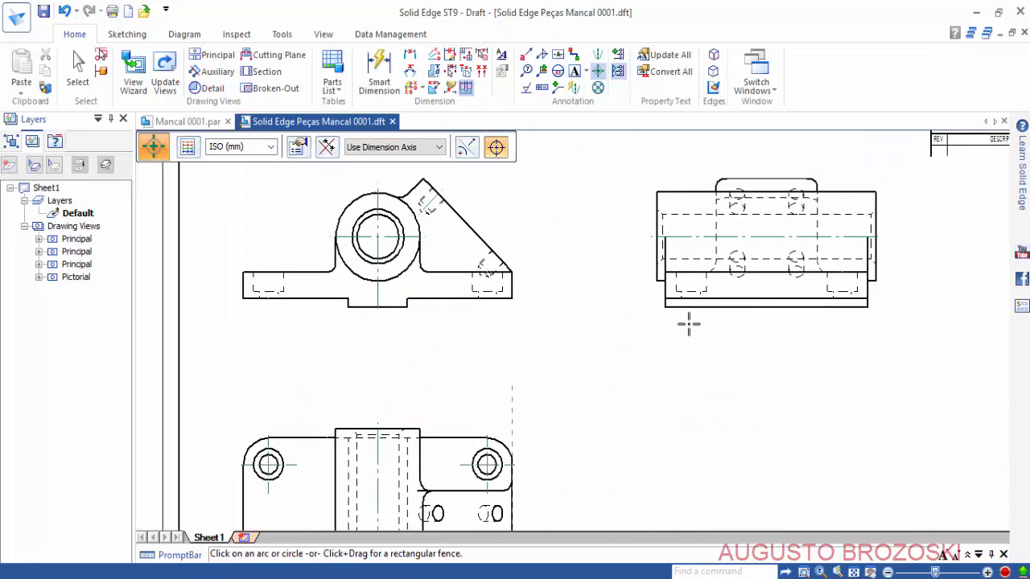
mouse_move(698, 323)
middle_mouse_down()
mouse_move(606, 347)
mouse_move(644, 356)
mouse_move(721, 296)
middle_mouse_up()
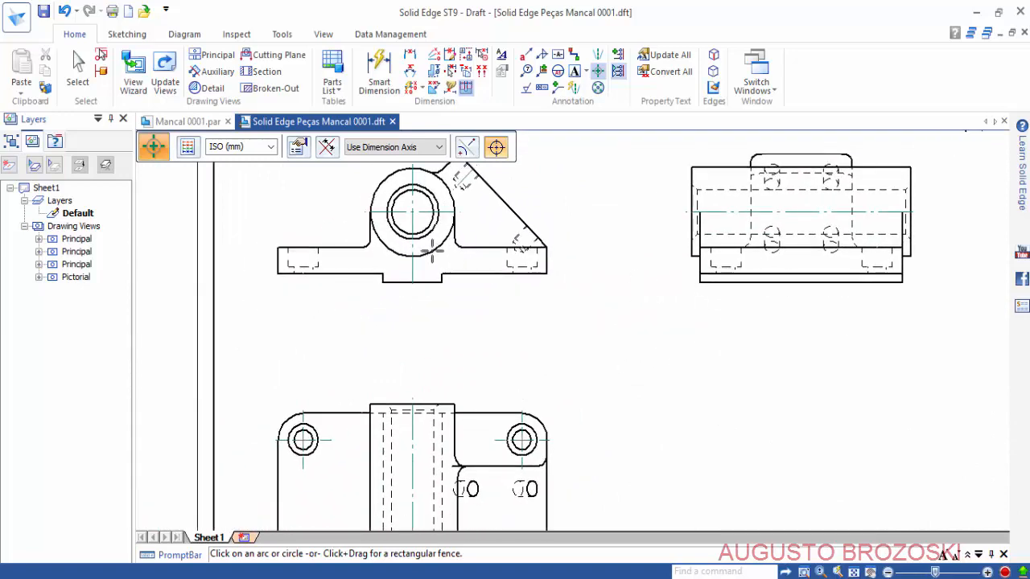
left_click(854, 572)
left_click(45, 12)
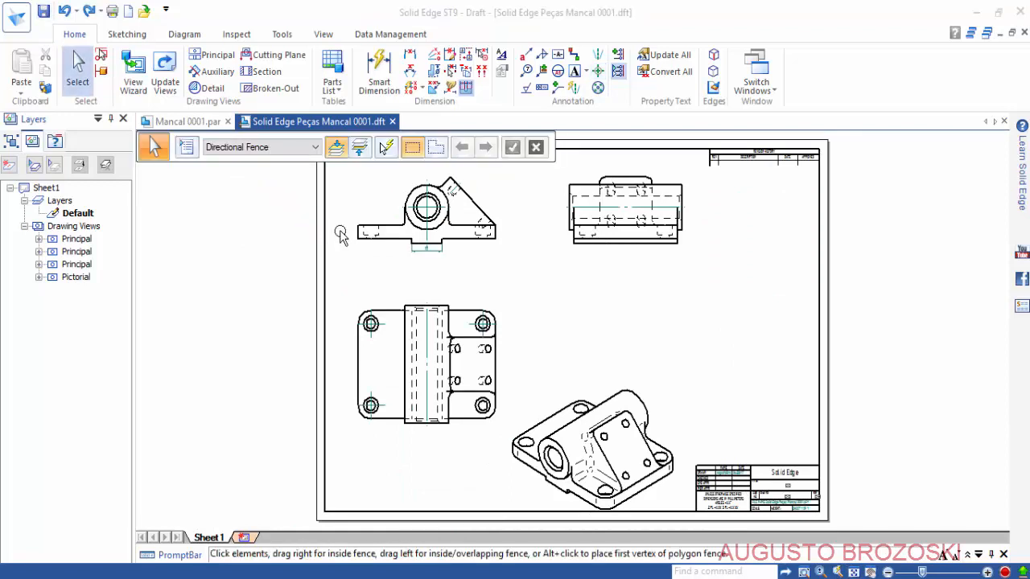
Examine the inclined threaded-hole face of the bearing in the front, top and pictorial views.
scroll(478, 207, "up", 4)
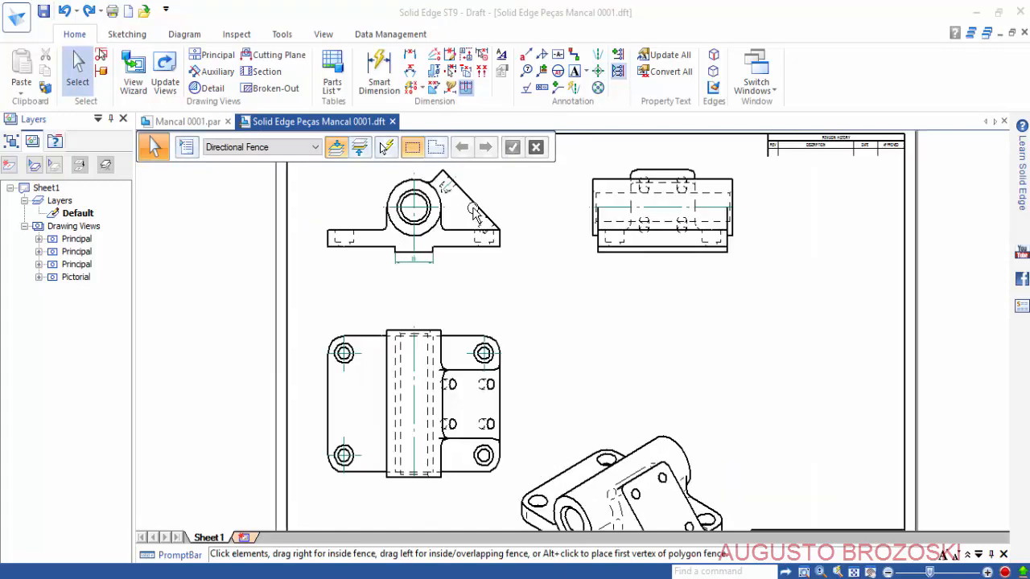
scroll(462, 259, "down", 3)
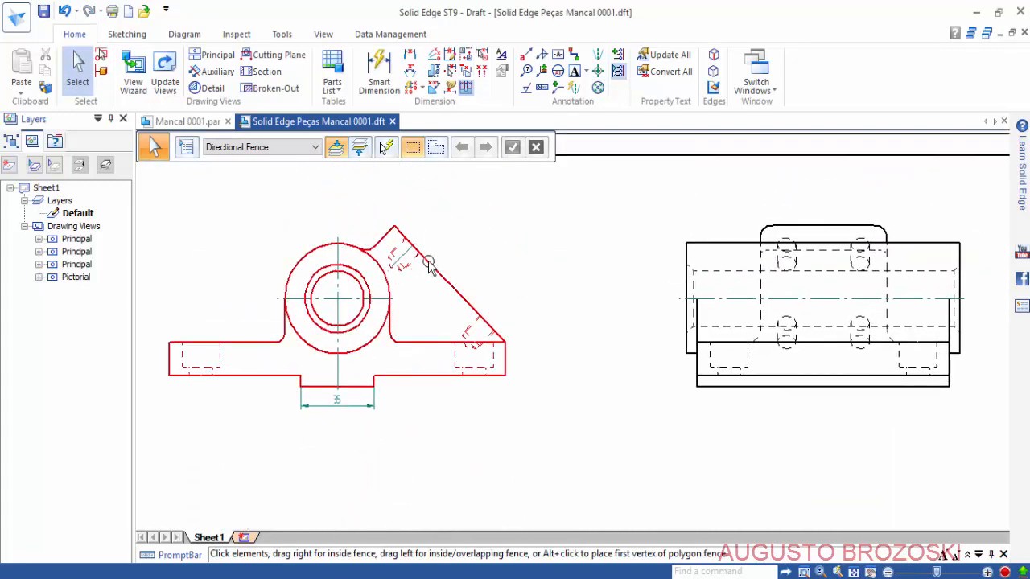
scroll(437, 269, "up", 1)
scroll(438, 279, "down", 4)
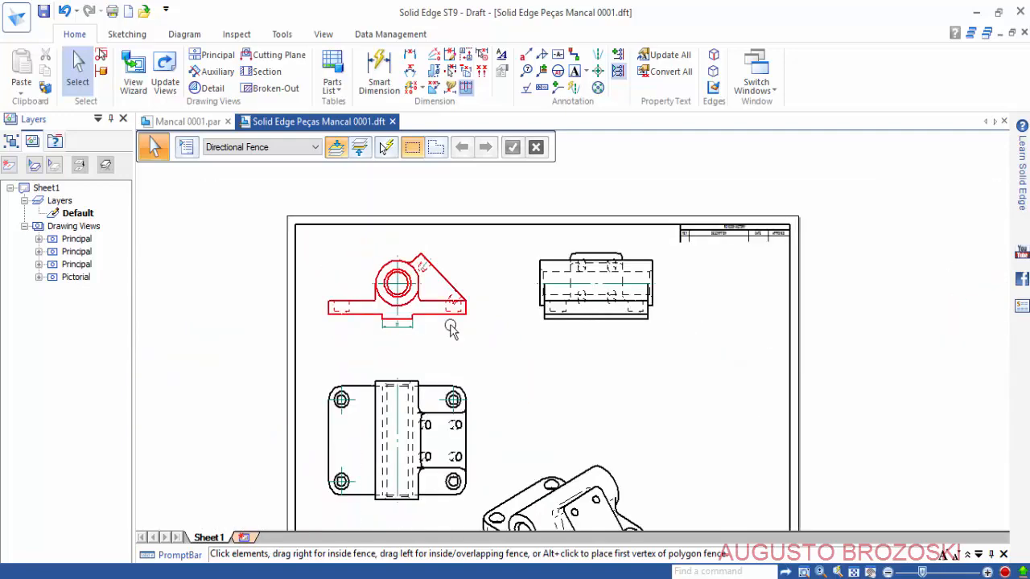
scroll(454, 342, "down", 2)
scroll(535, 439, "up", 3)
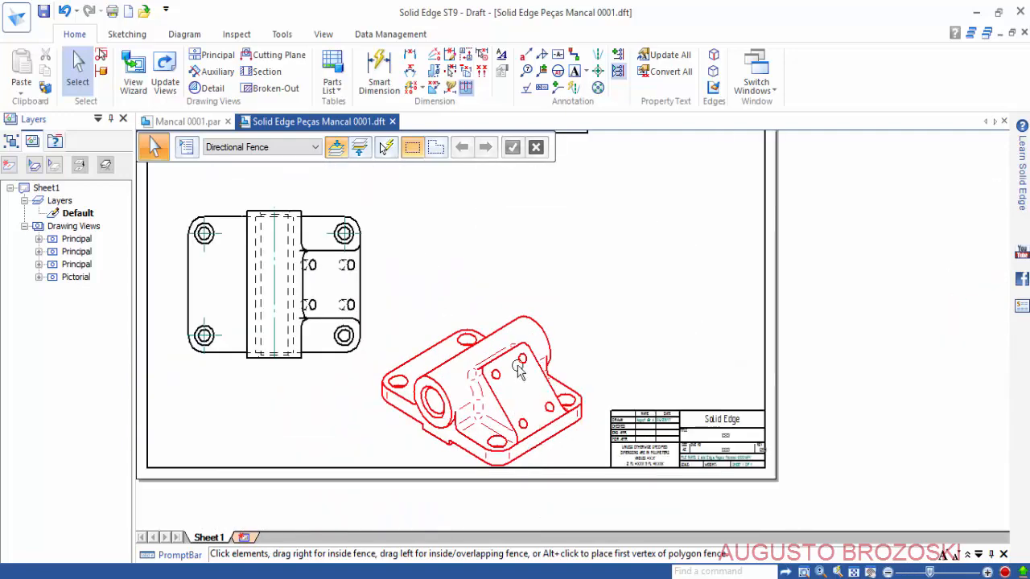
scroll(508, 402, "down", 2)
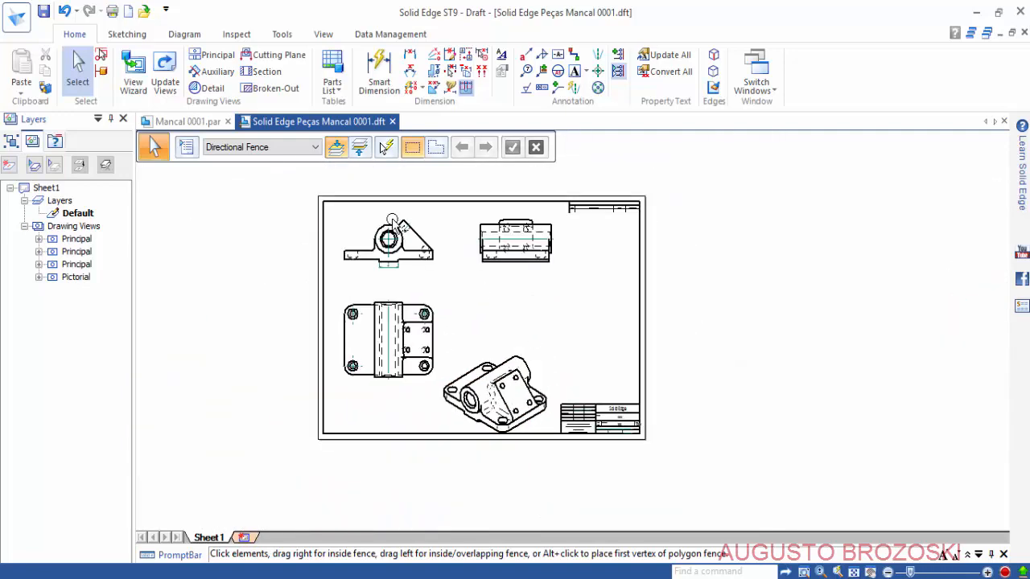
scroll(388, 221, "down", 1)
scroll(390, 217, "up", 3)
scroll(390, 218, "up", 1)
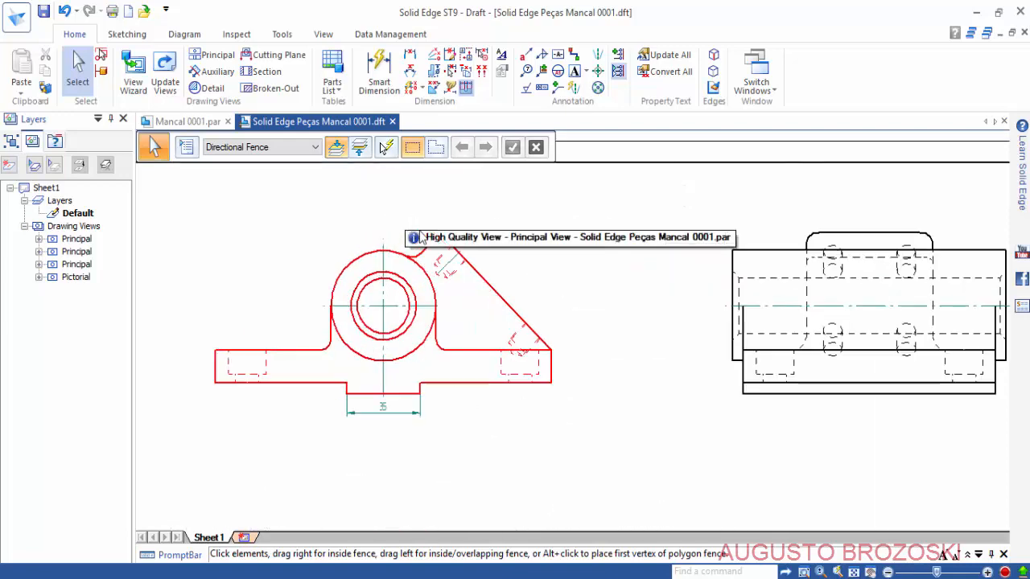
Create an auxiliary view folded along the front view's inclined edge, place it over the sheet's upper border and adjust its position.
left_click(206, 73)
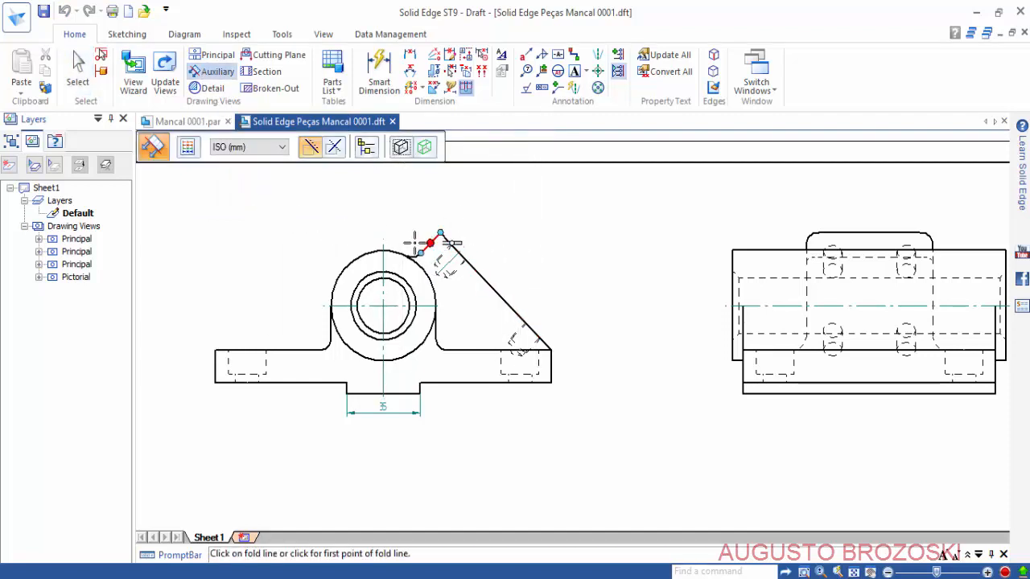
scroll(492, 258, "up", 2)
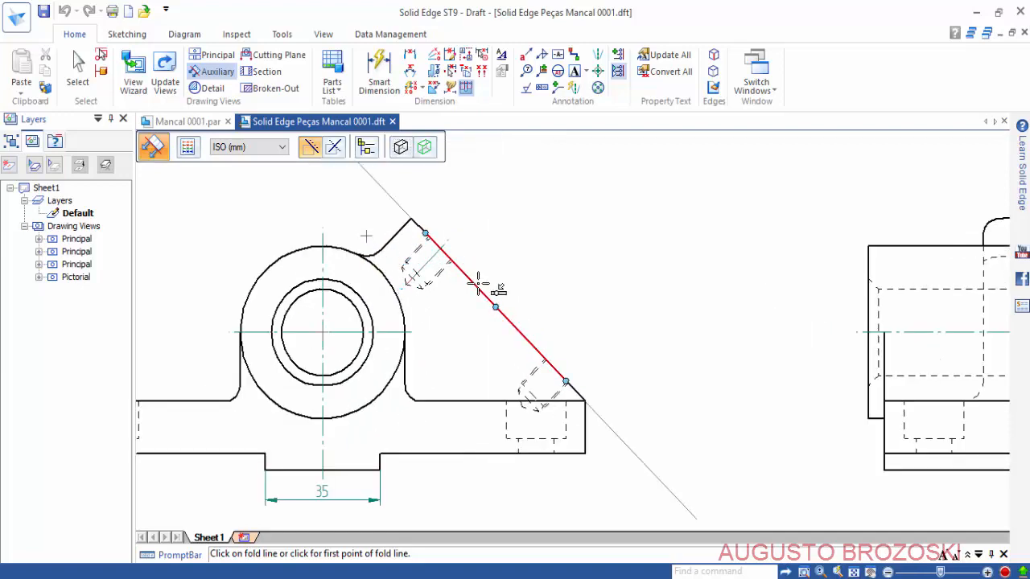
left_click(479, 283)
scroll(486, 276, "down", 5)
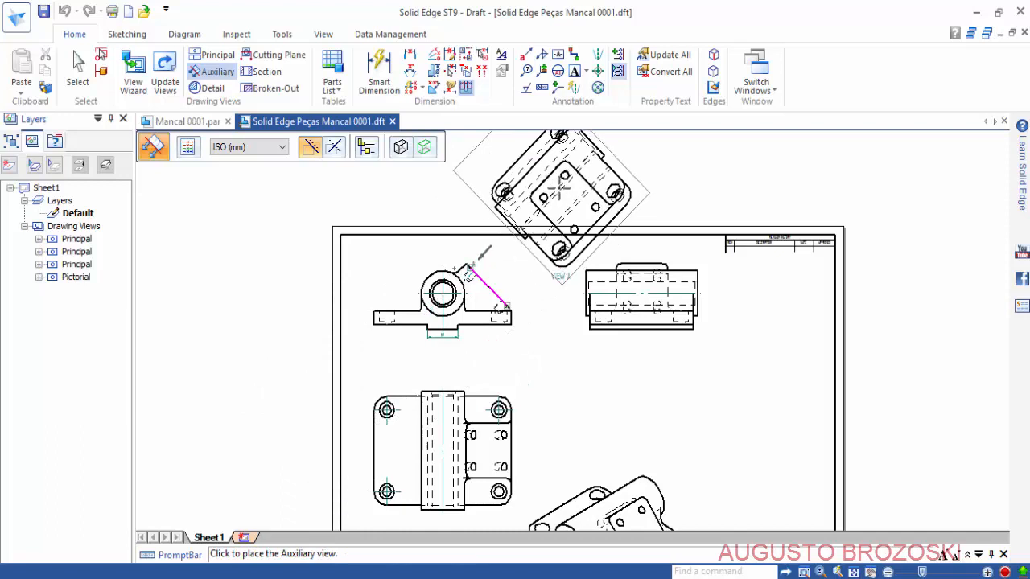
left_click(553, 207)
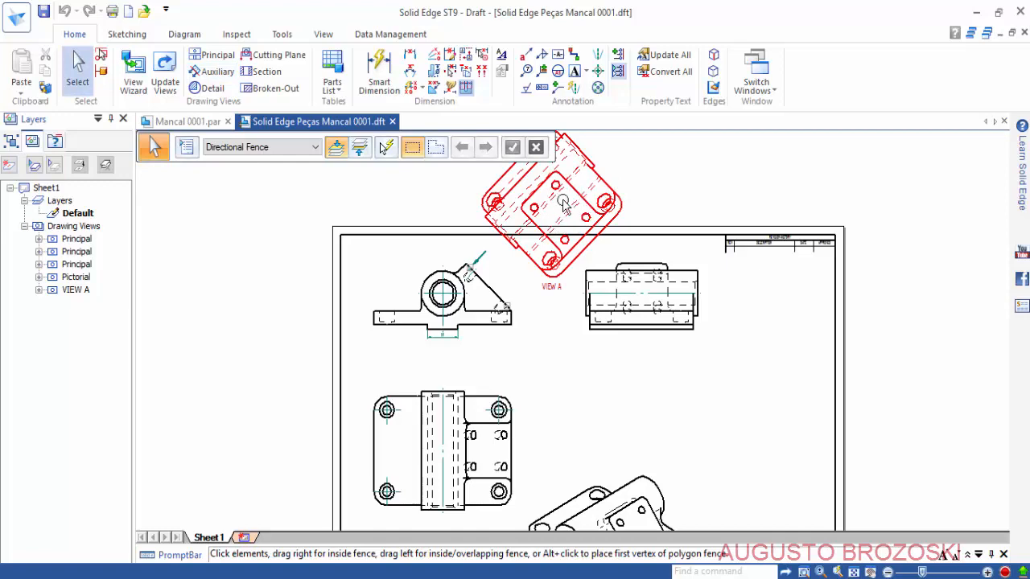
left_click_drag(554, 199, 544, 224)
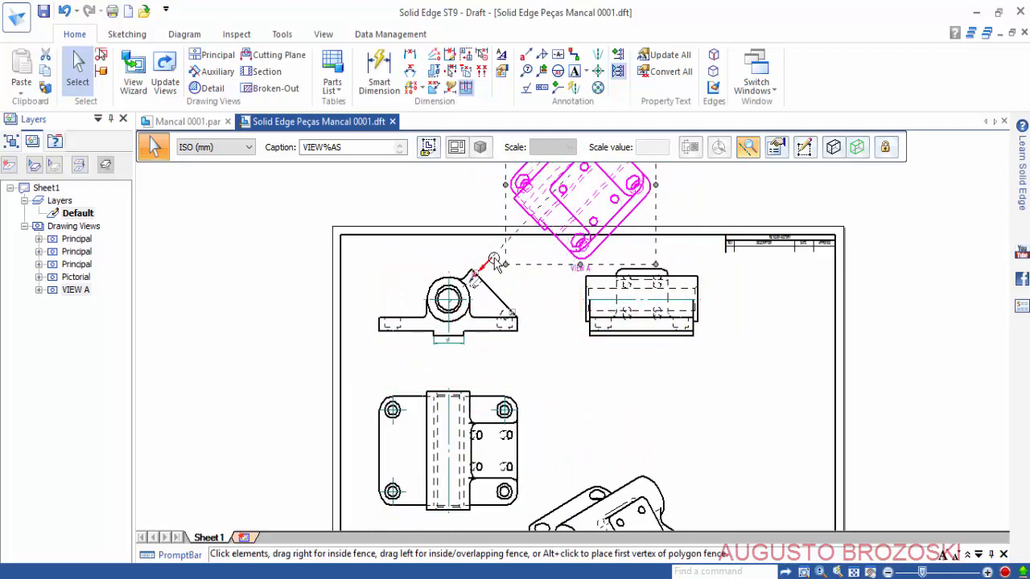
Delete the alignment that ties auxiliary View A to the front view.
scroll(483, 273, "up", 3)
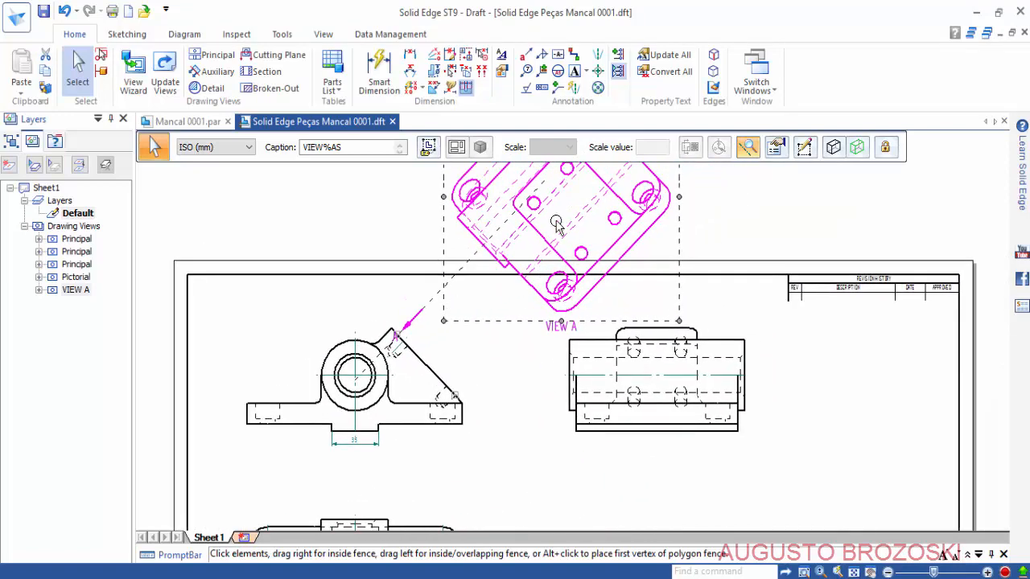
key("Escape")
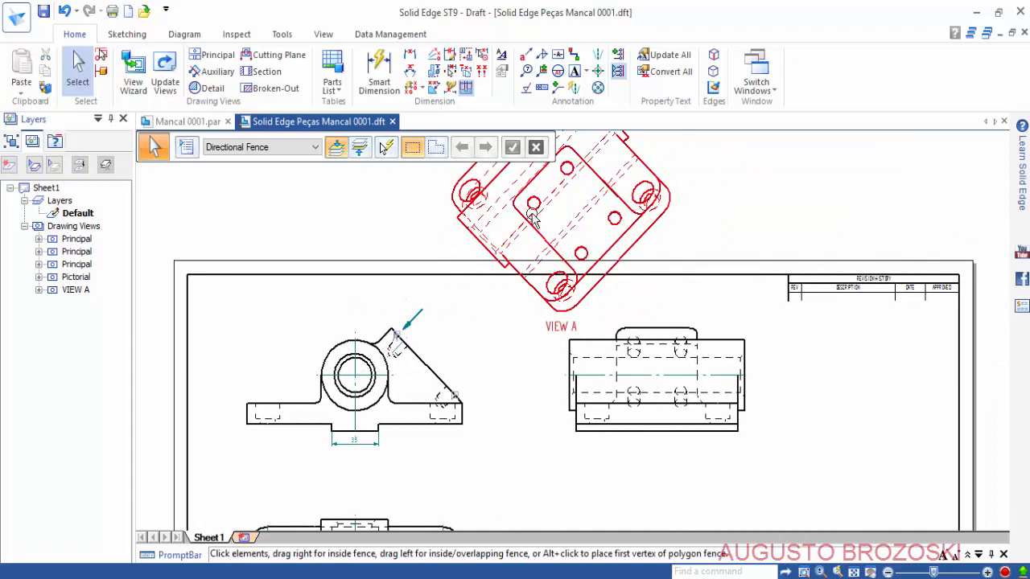
right_click(531, 213)
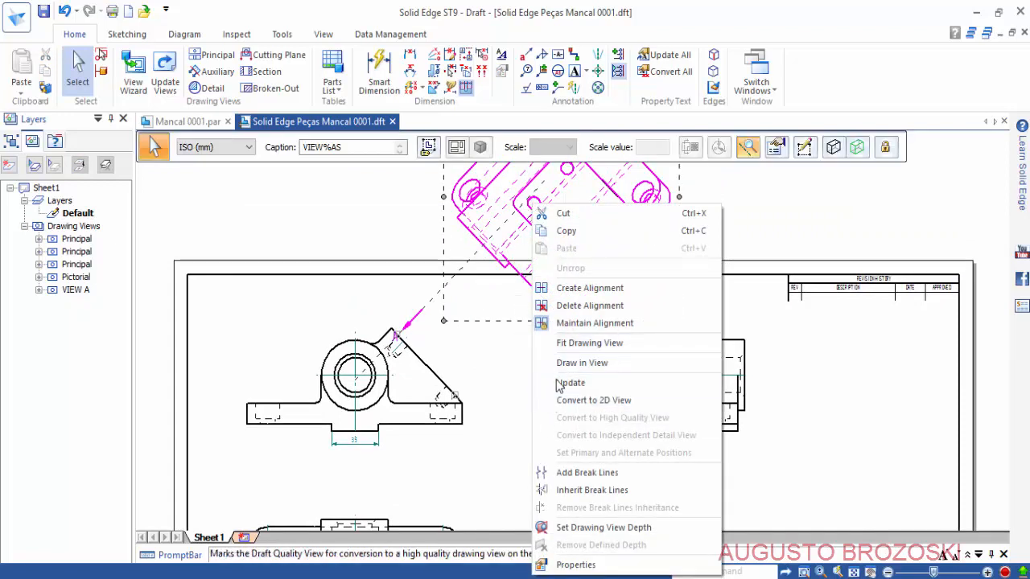
left_click(564, 309)
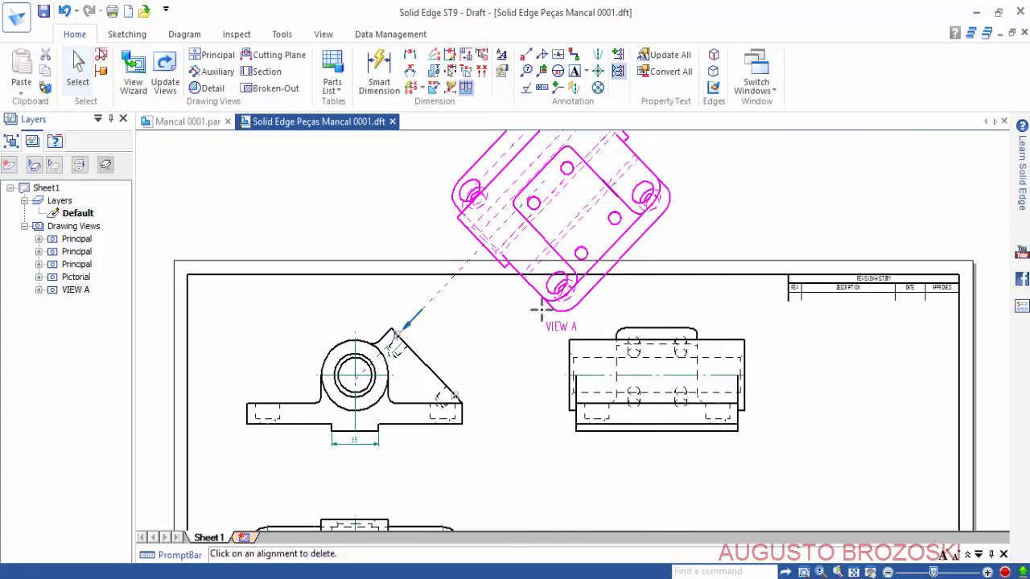
left_click(439, 290)
left_click(537, 299)
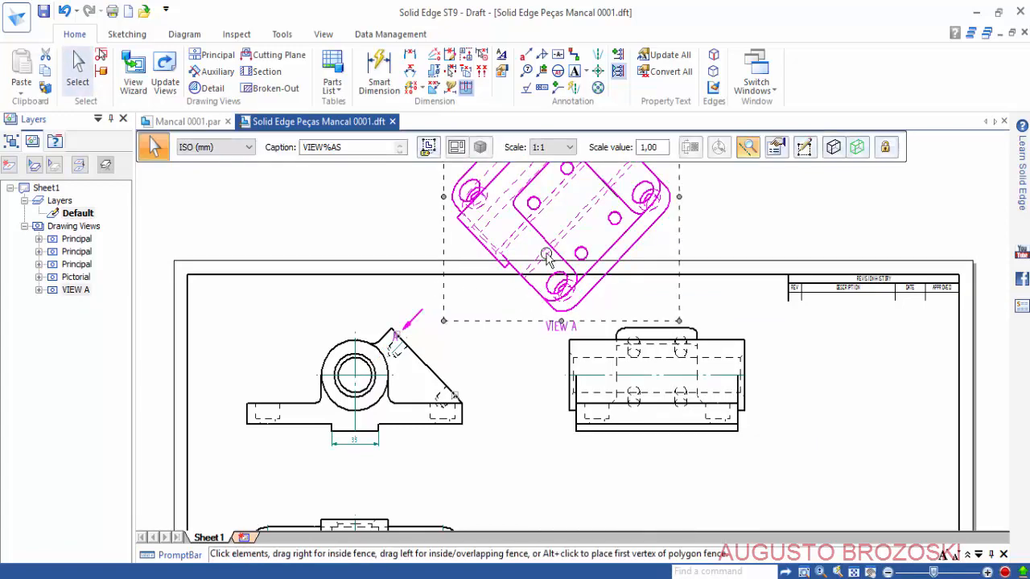
Move auxiliary View A inside the sheet border, into the free area between the side view and the pictorial view.
left_click_drag(535, 251, 580, 265)
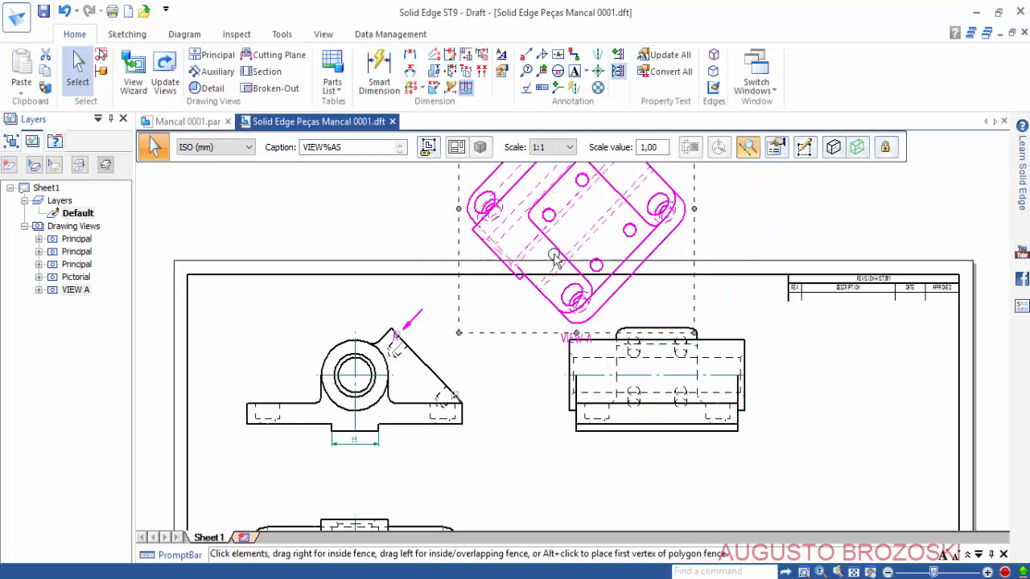
scroll(545, 266, "down", 2)
scroll(546, 266, "down", 2)
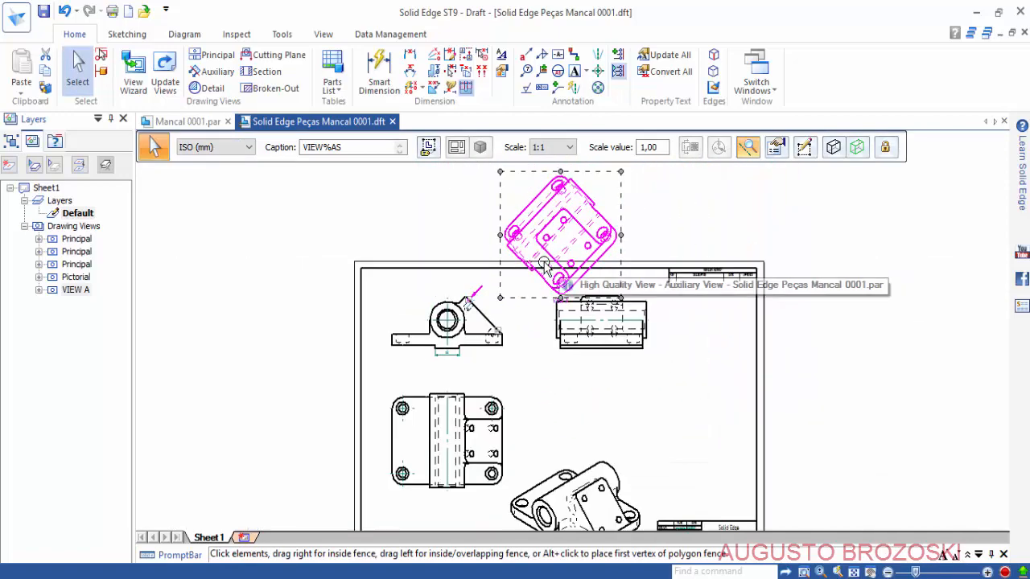
left_click_drag(555, 245, 634, 388)
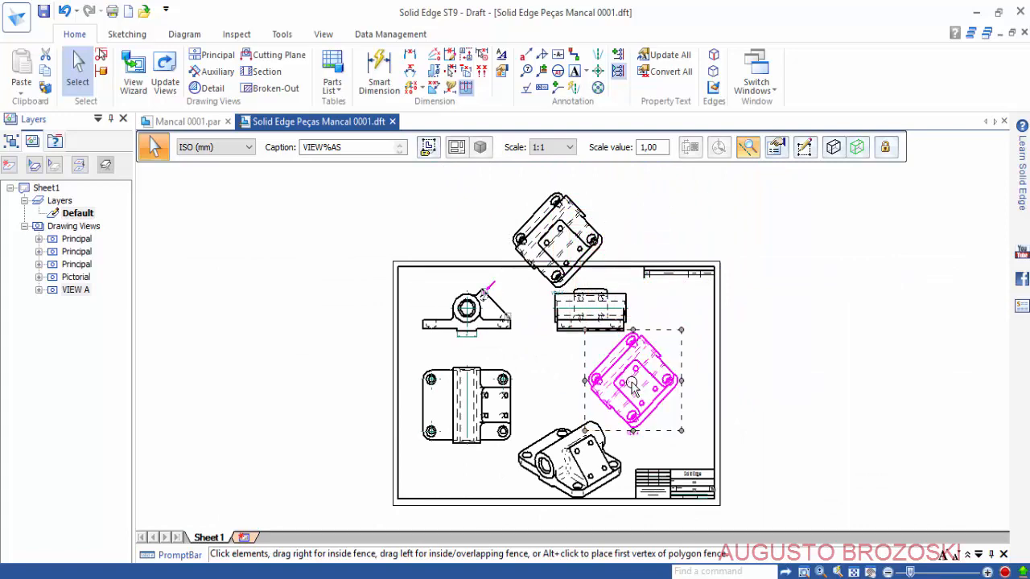
scroll(634, 388, "up", 4)
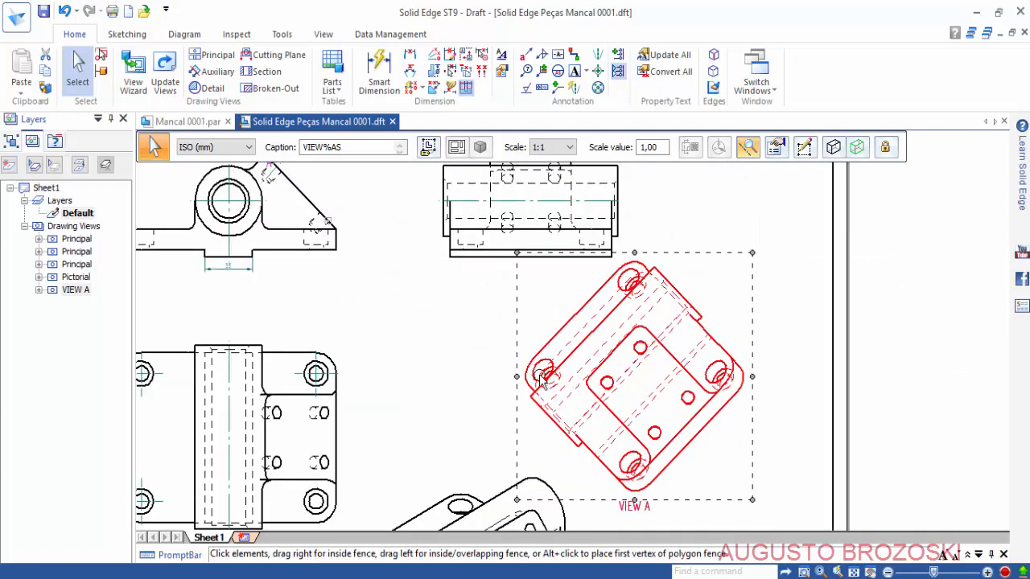
scroll(545, 351, "down", 4, "ctrl")
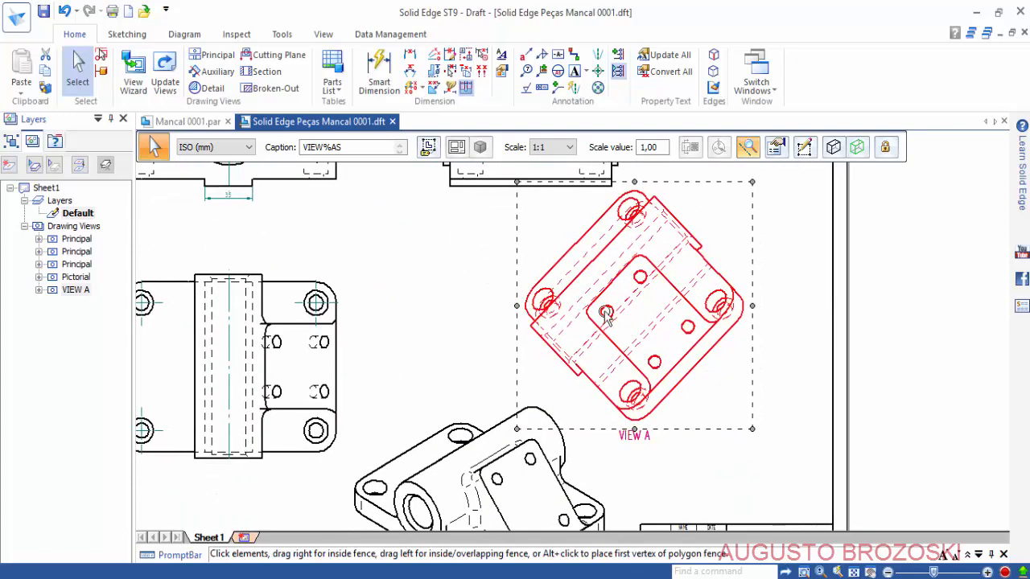
left_click_drag(608, 312, 580, 331)
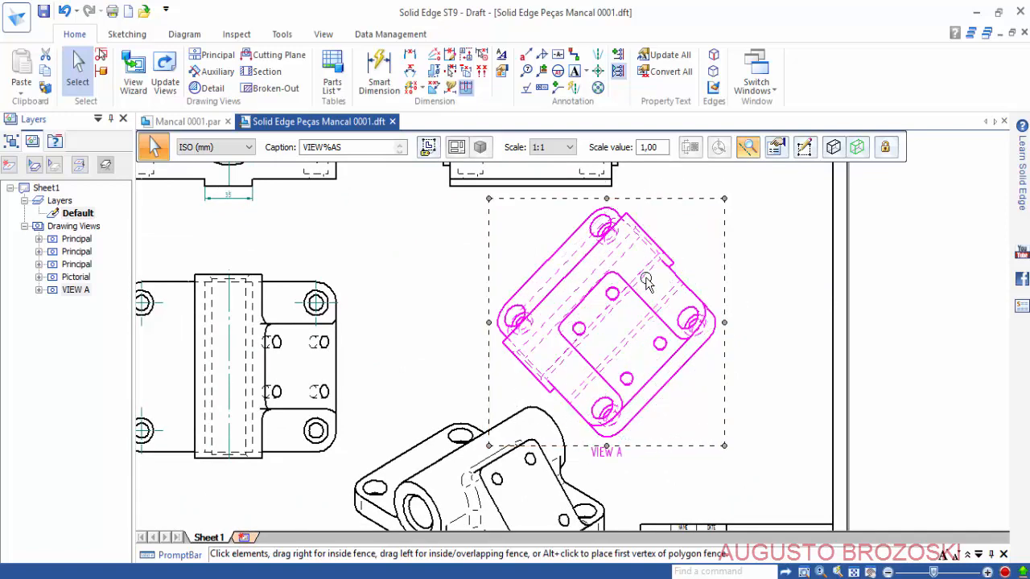
Switch to the reference drawing in Adobe Acrobat Reader, examine how its View A is cropped and dimensioned, and return to the draft.
left_click(686, 578)
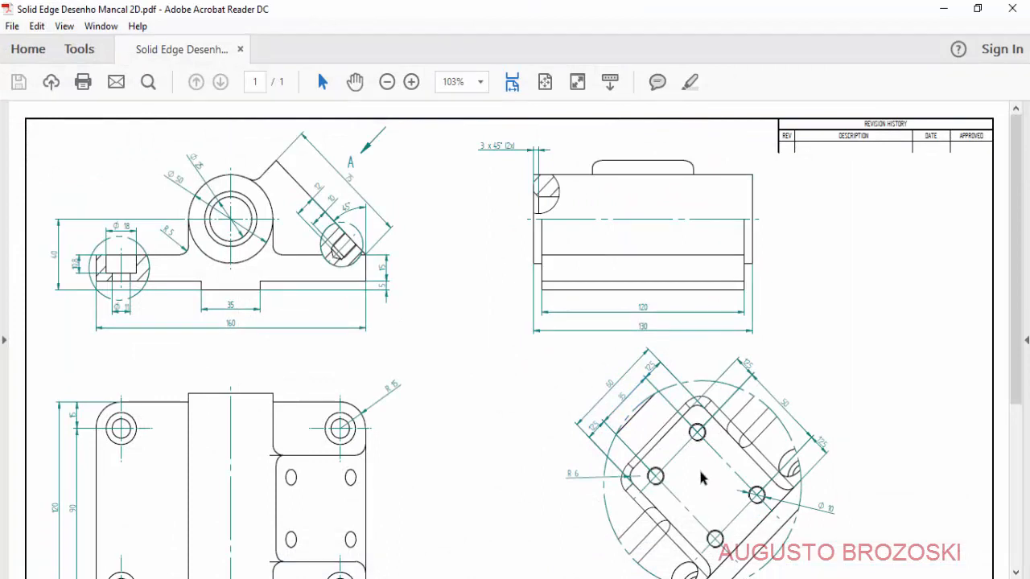
scroll(701, 475, "down", 3)
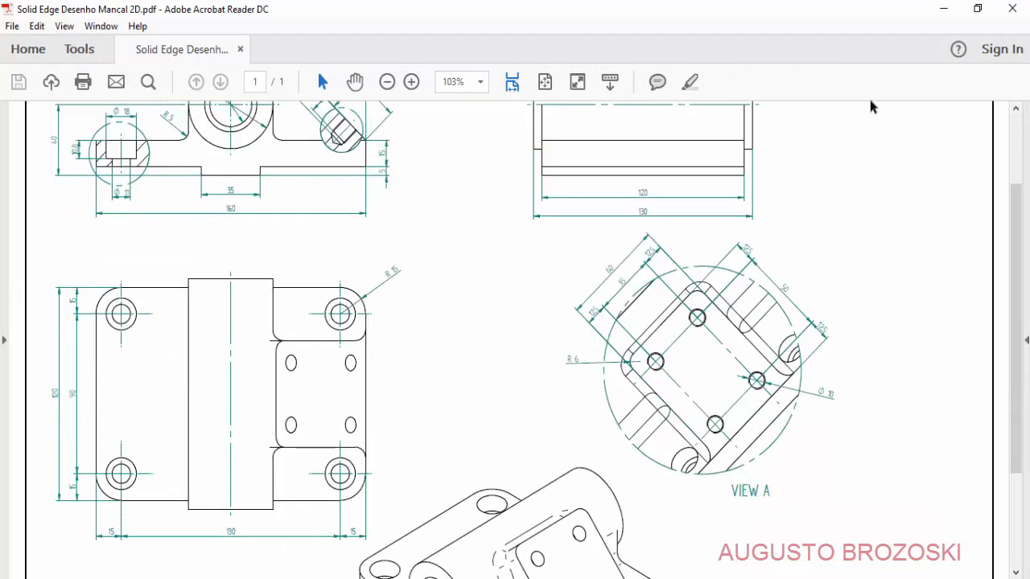
left_click(937, 9)
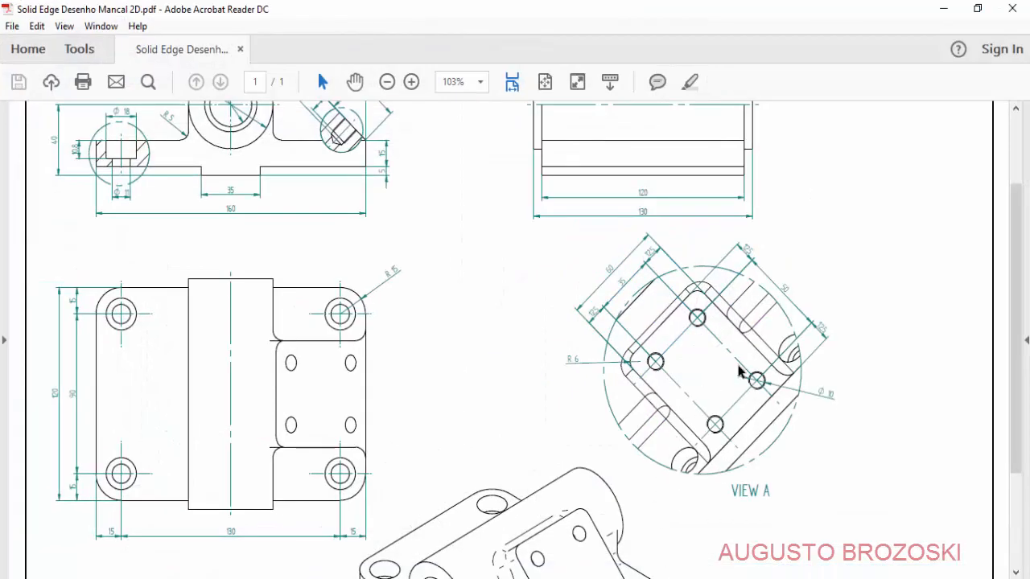
scroll(742, 366, "down", 1)
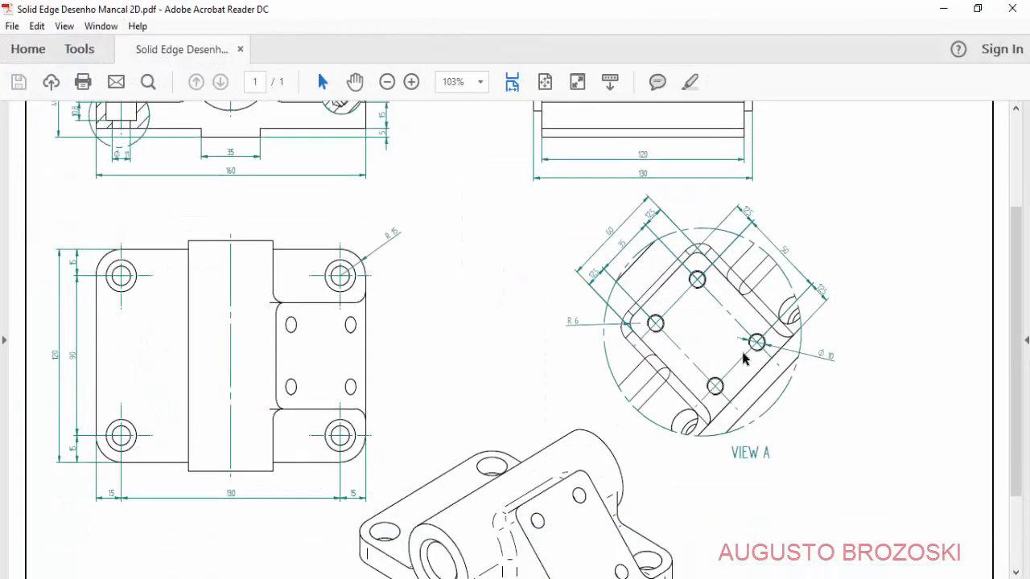
left_click(412, 82)
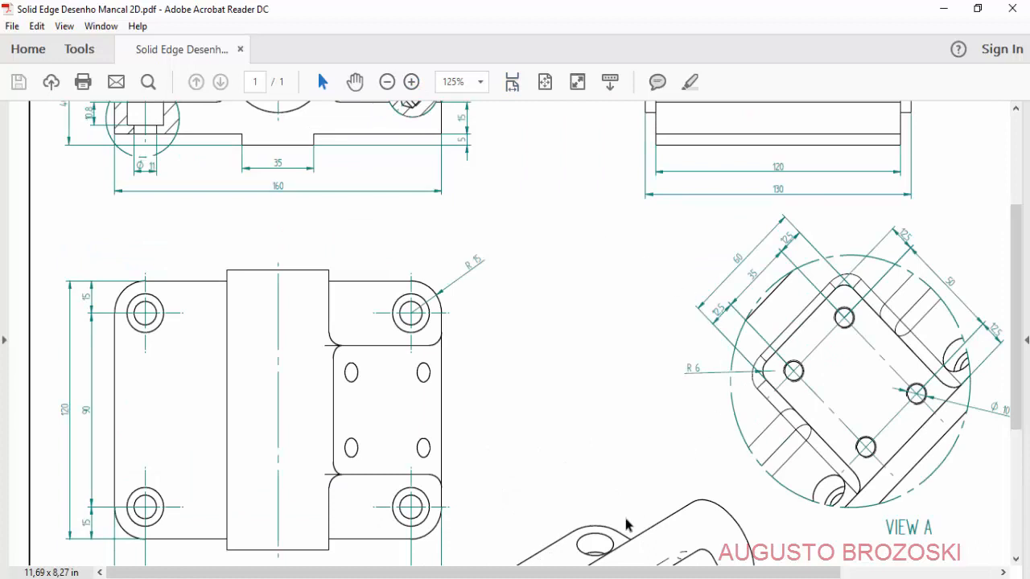
scroll(684, 475, "right", 5)
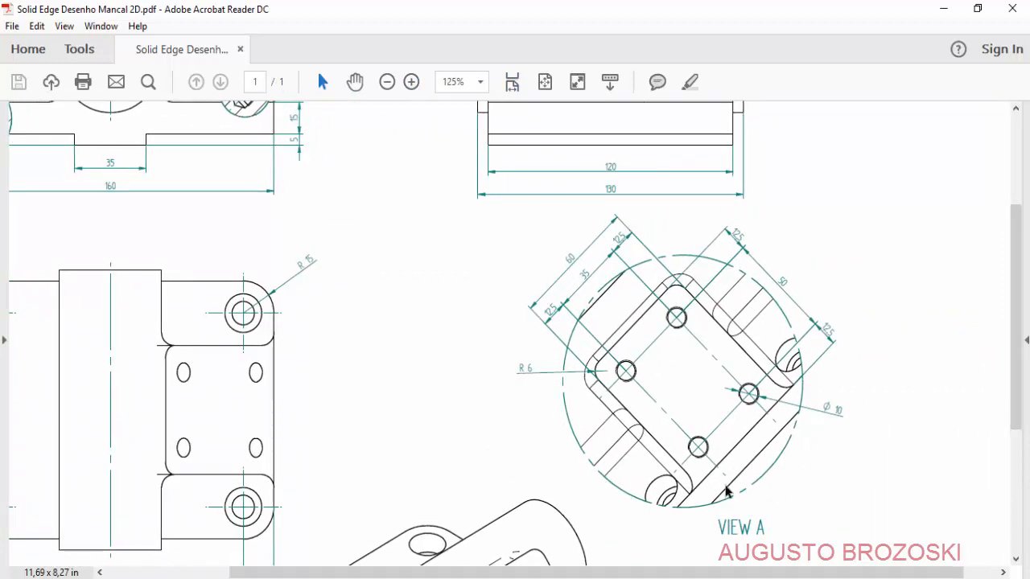
left_click(943, 10)
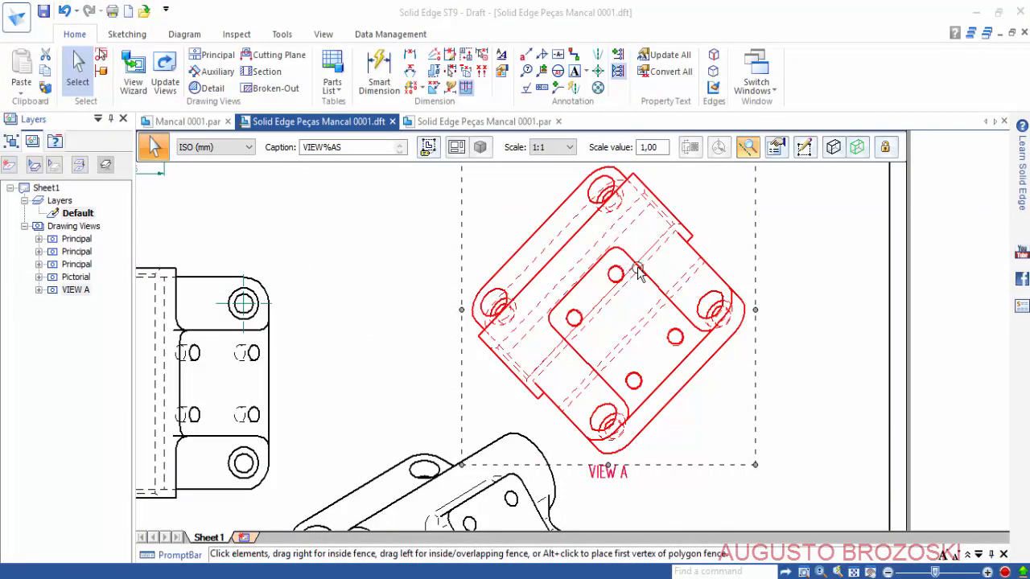
Open the cropping boundary of View A for editing and delete all four lines of its rectangular boundary.
left_click(779, 247)
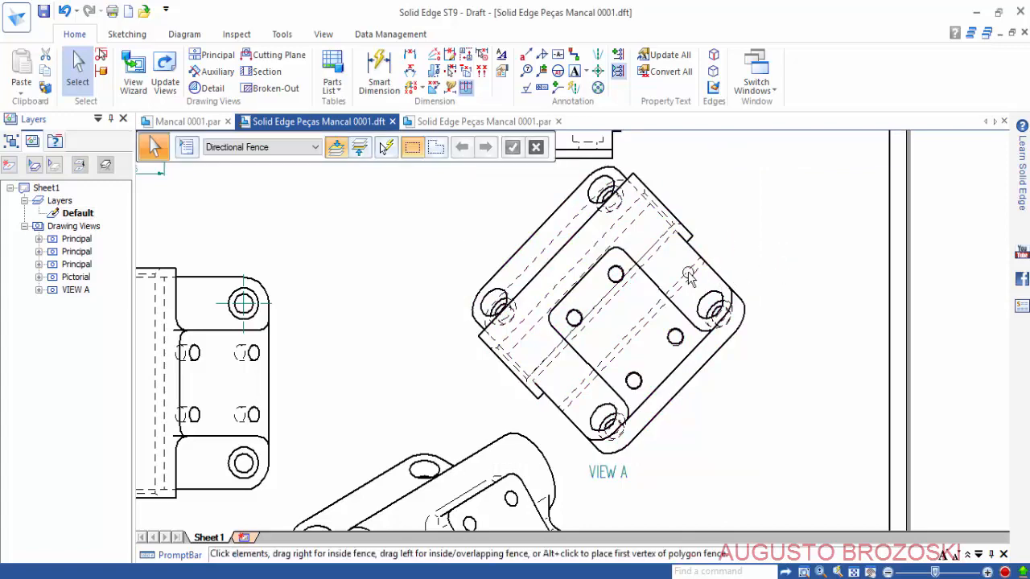
left_click(631, 269)
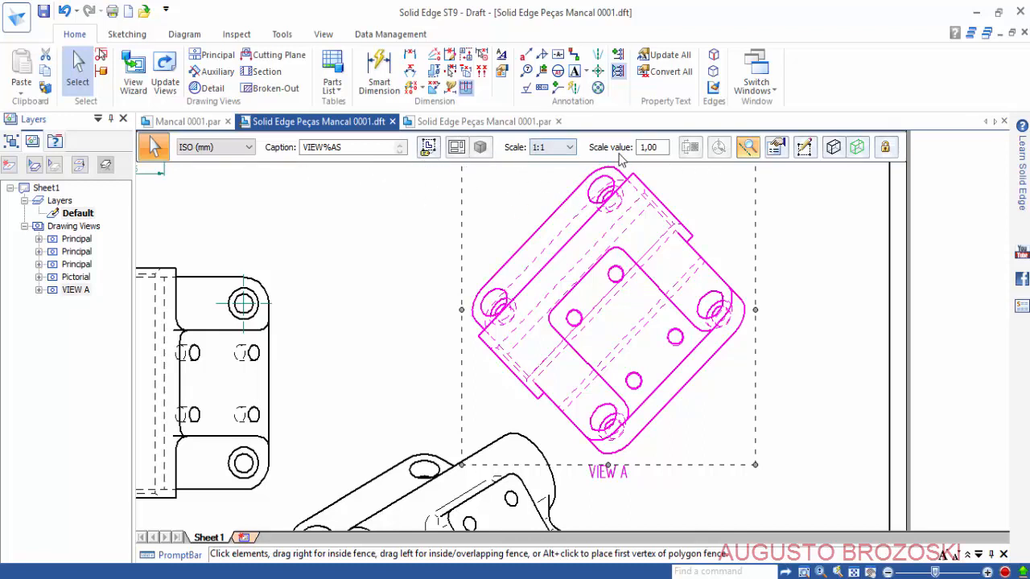
left_click(804, 150)
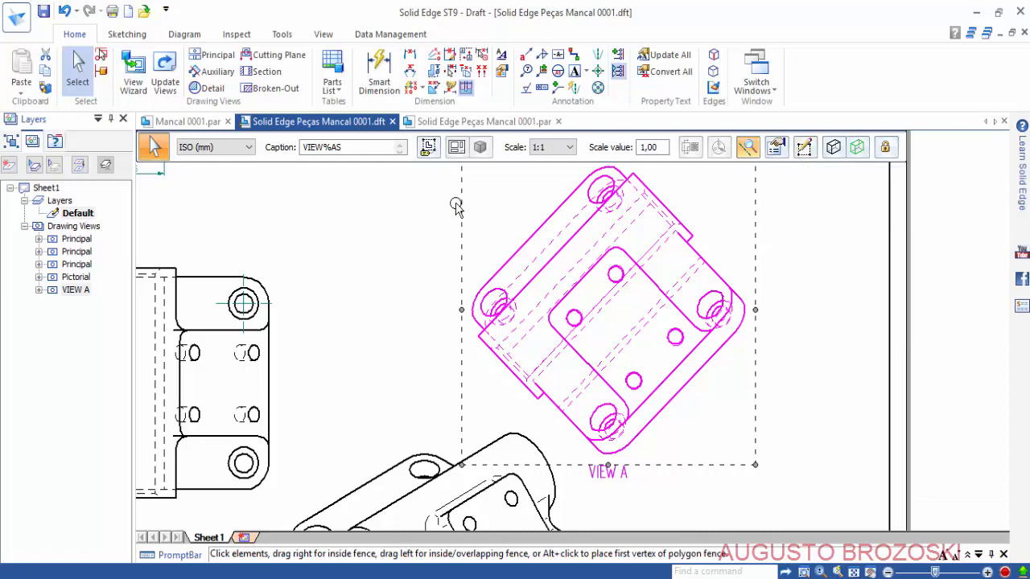
left_click(805, 150)
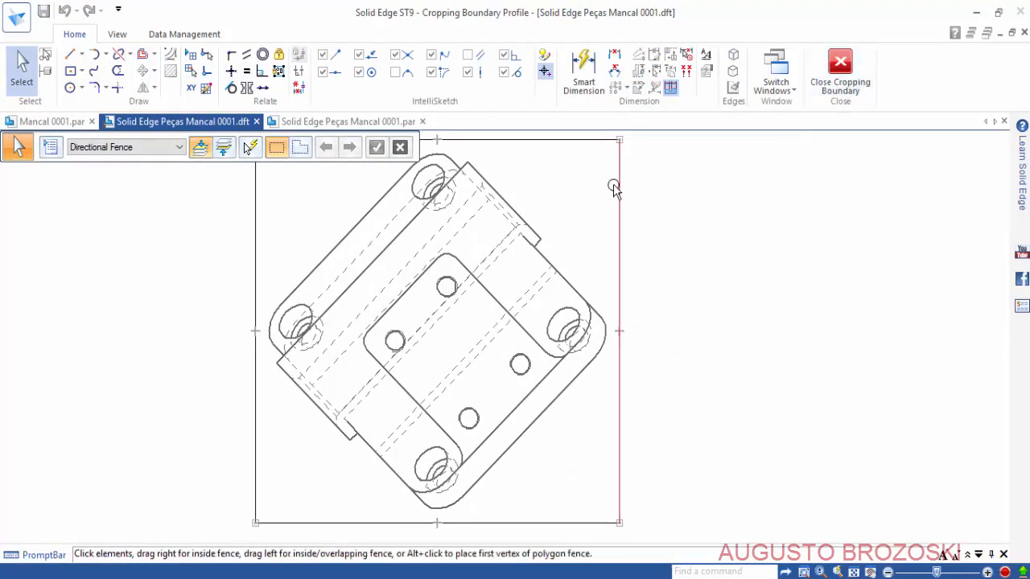
left_click(626, 228)
key("Delete")
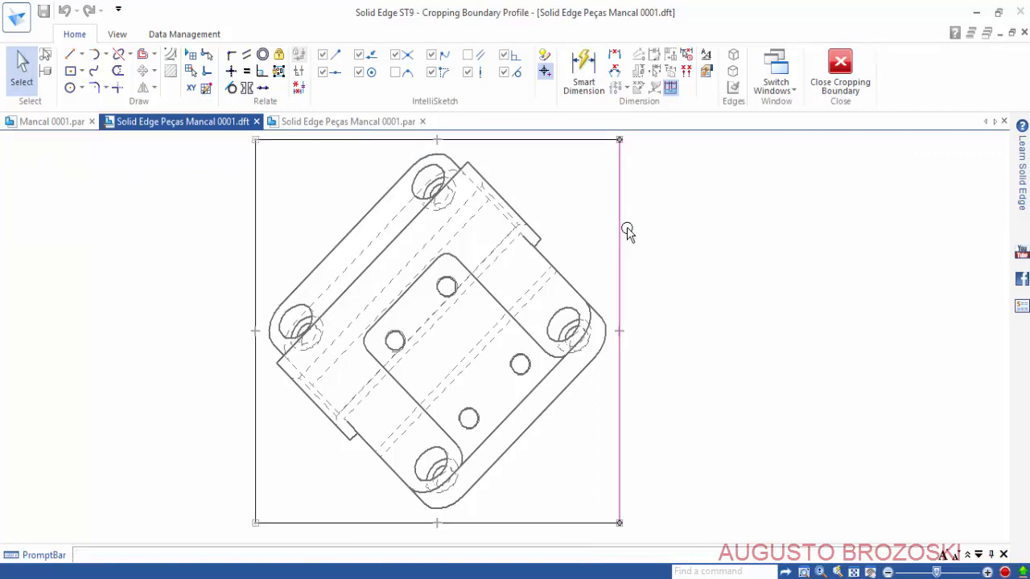
left_click(500, 140)
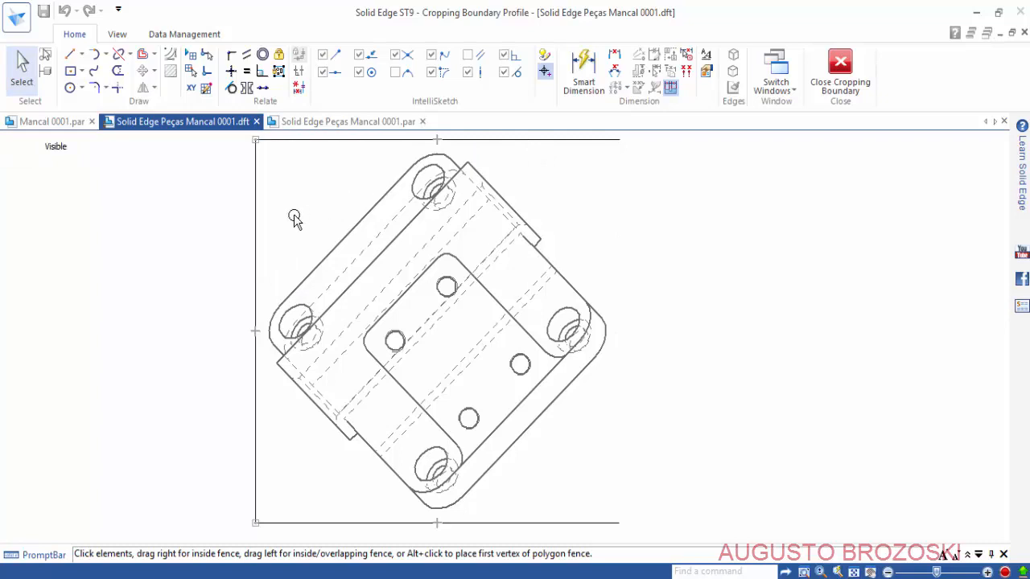
key("Delete")
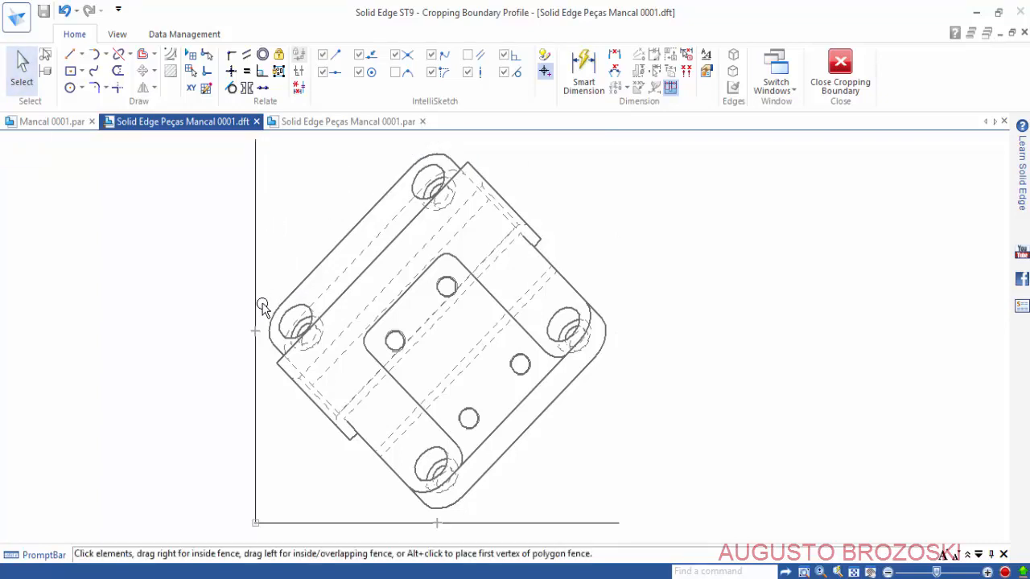
left_click(257, 333)
key("Delete")
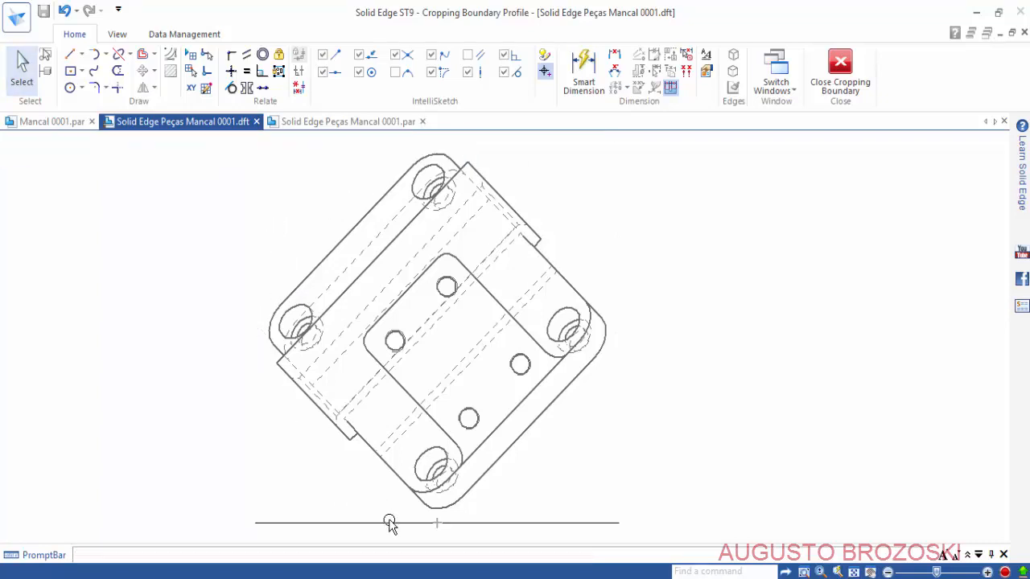
left_click(621, 476)
key("Delete")
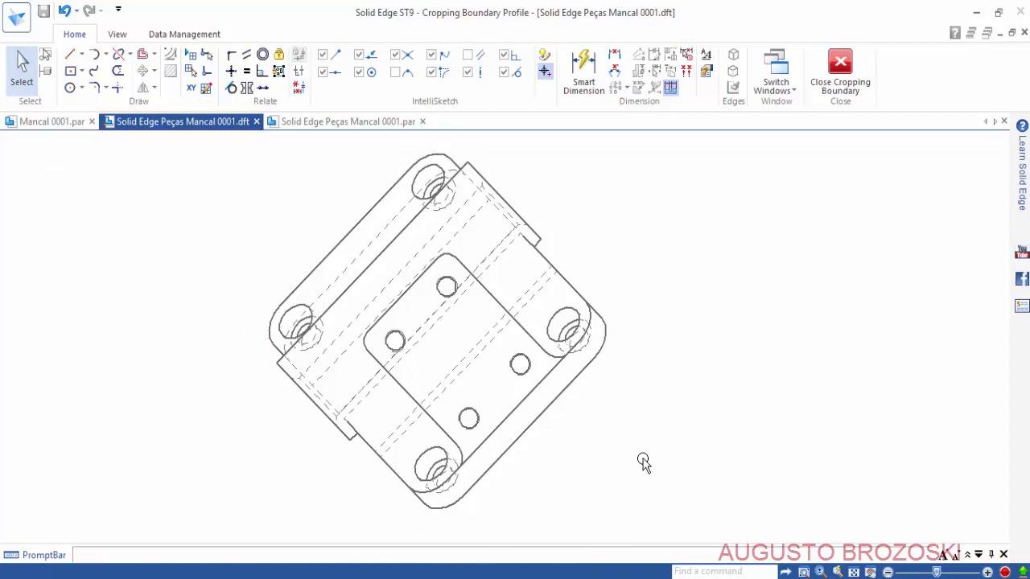
Draw a circular cropping boundary about 107 mm in diameter around the inclined four-hole face and apply it to View A.
left_click(70, 86)
scroll(395, 345, "up", 5)
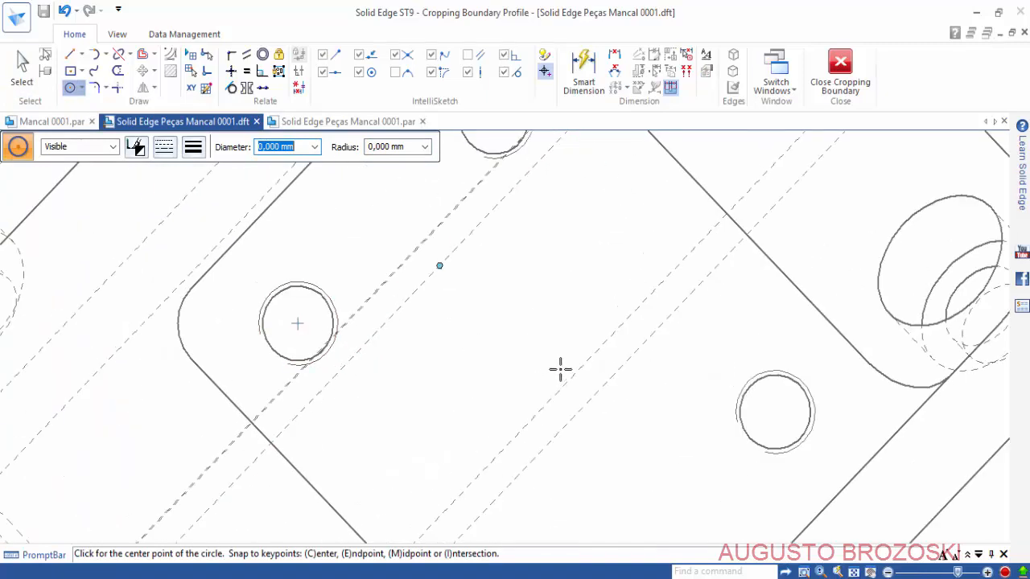
left_click(560, 371)
scroll(559, 371, "down", 3)
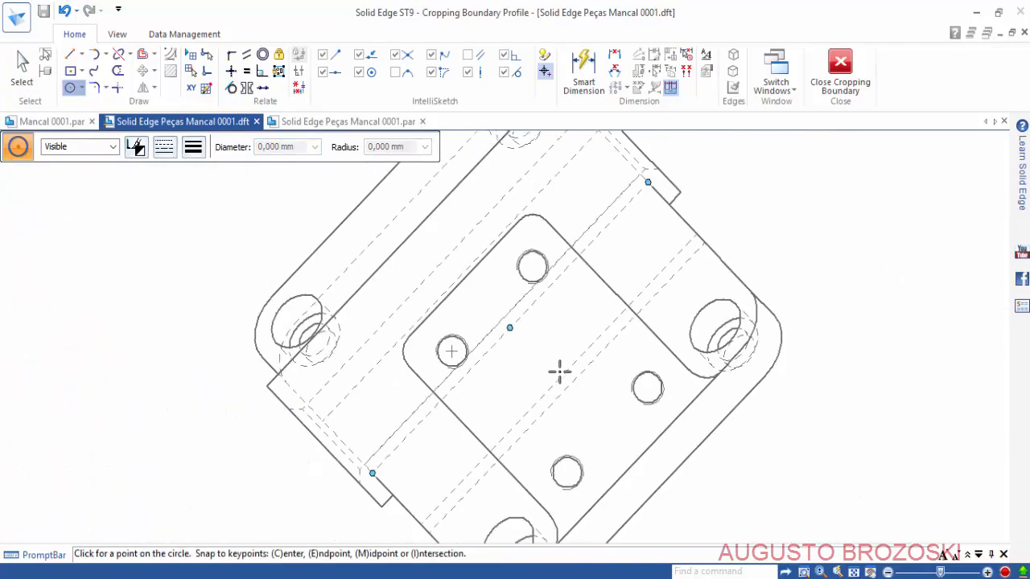
scroll(623, 454, "down", 1)
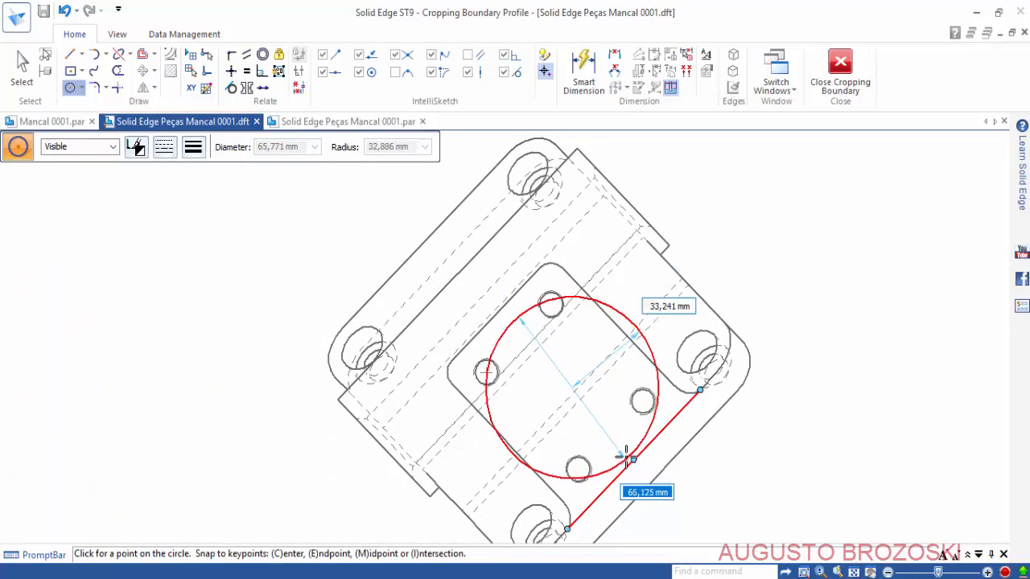
middle_click_drag(621, 457, 594, 432)
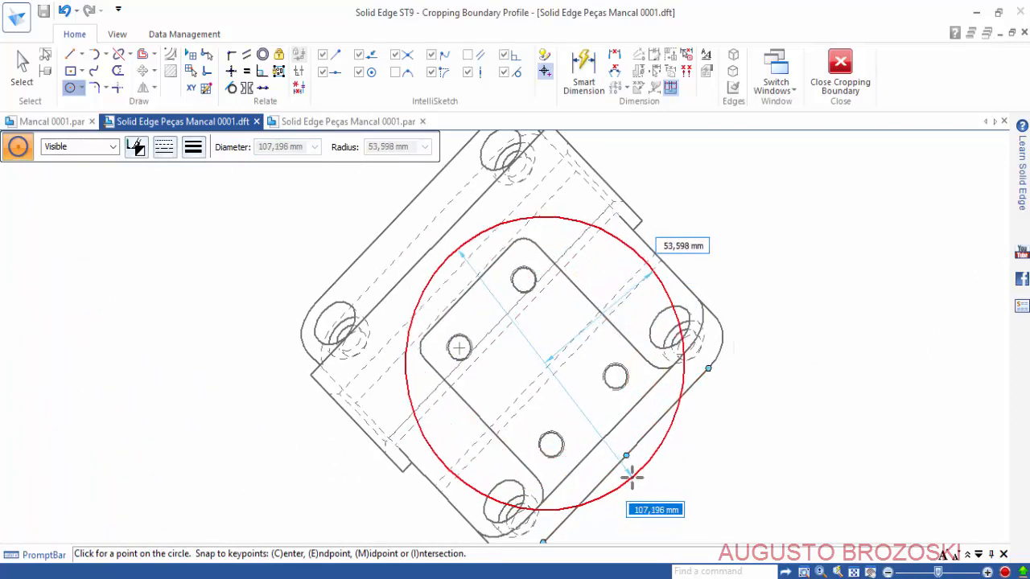
left_click(631, 478)
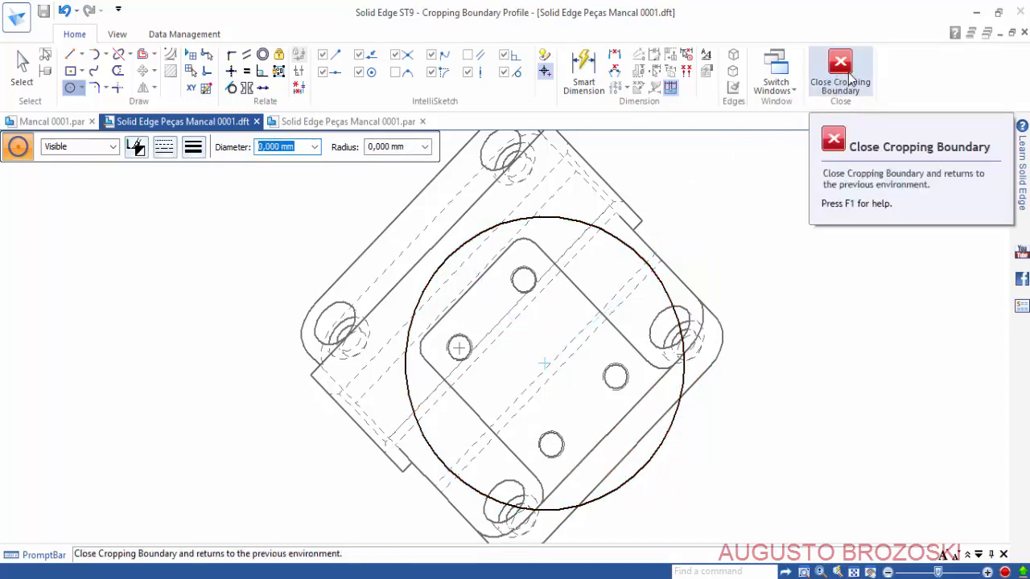
left_click(850, 76)
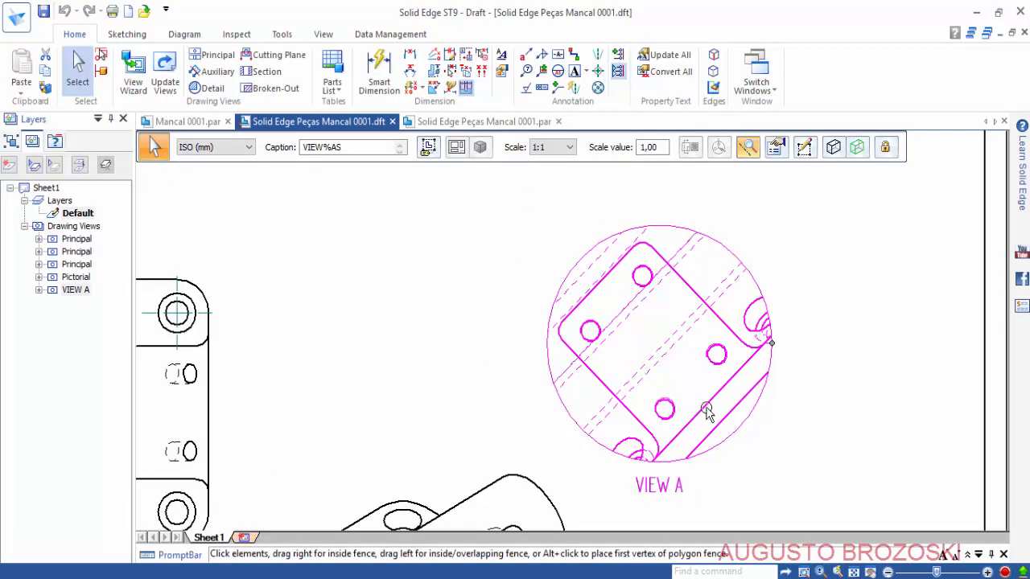
scroll(705, 414, "down", 3)
scroll(525, 390, "down", 1)
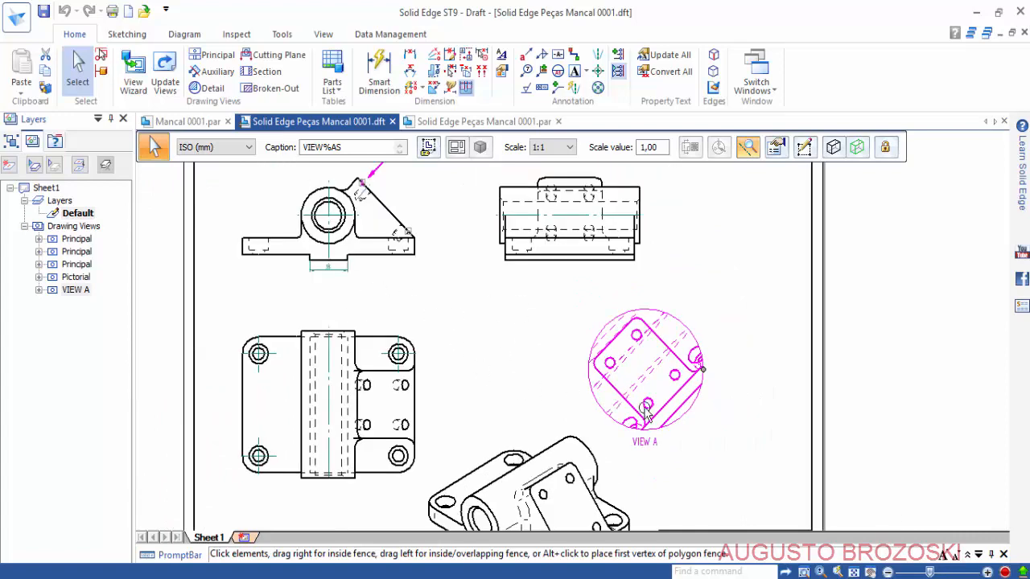
scroll(646, 410, "up", 3)
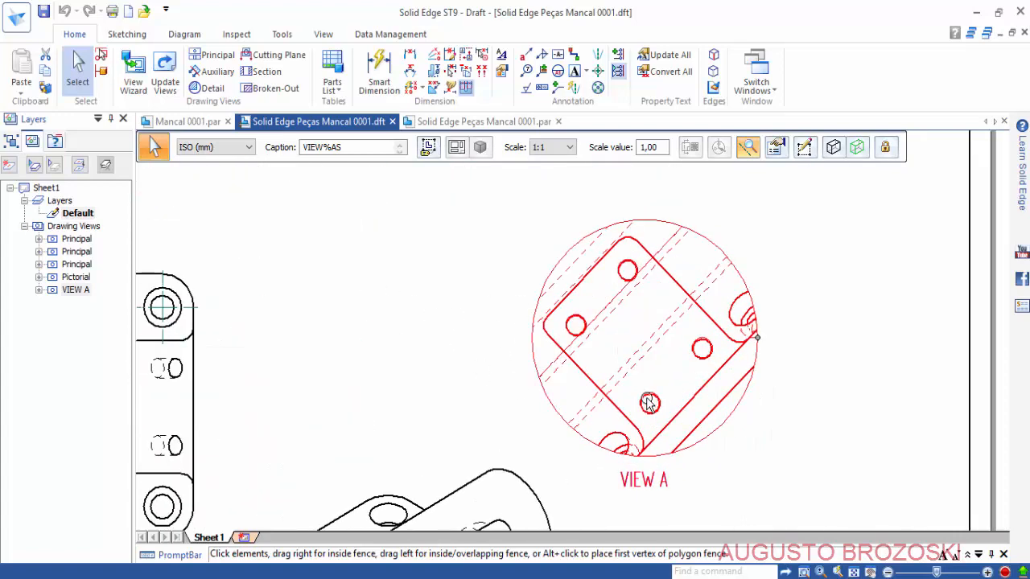
Deselect View A and save the drawing with its circular crop.
left_click(846, 324)
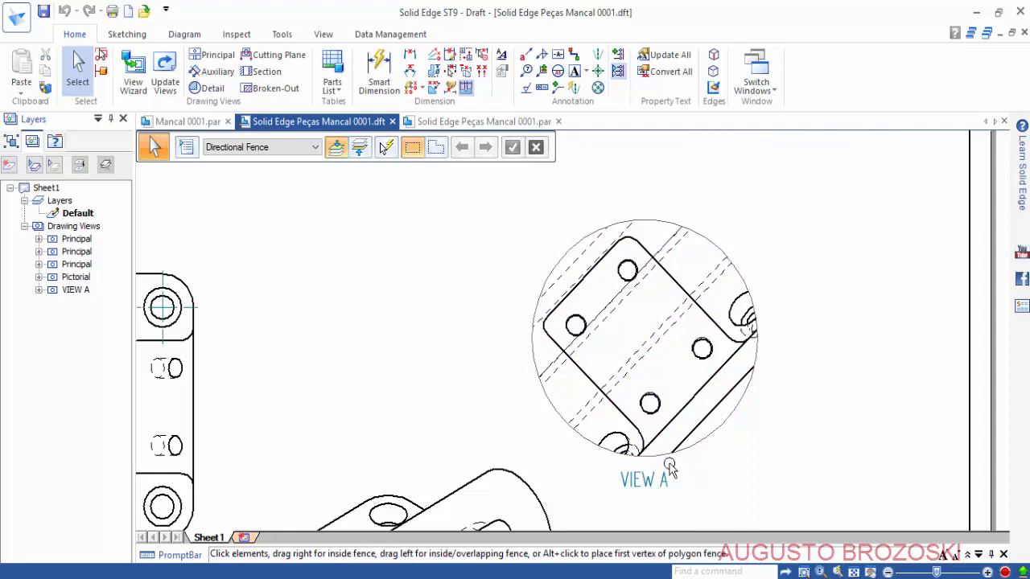
left_click(854, 572)
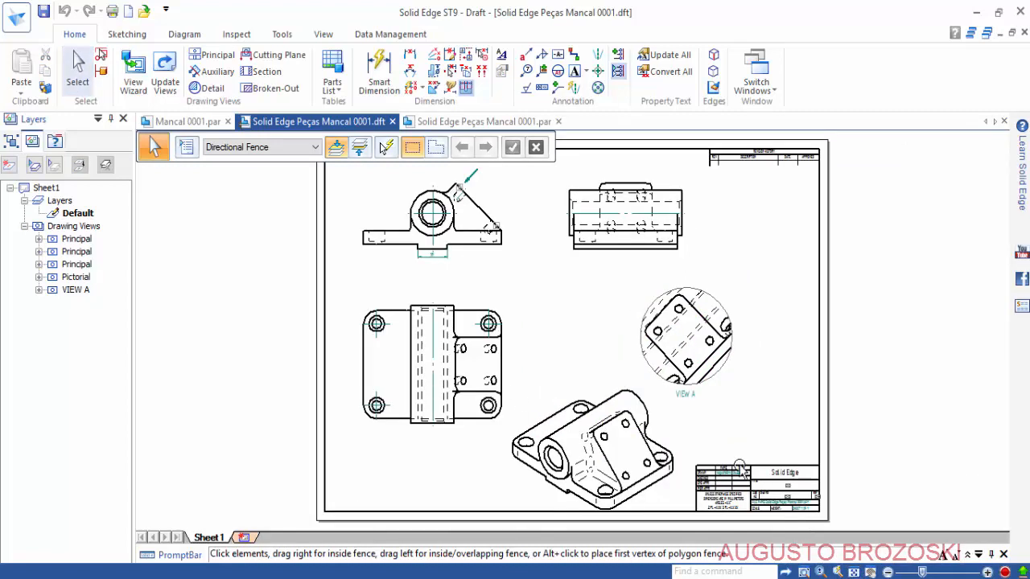
left_click(43, 12)
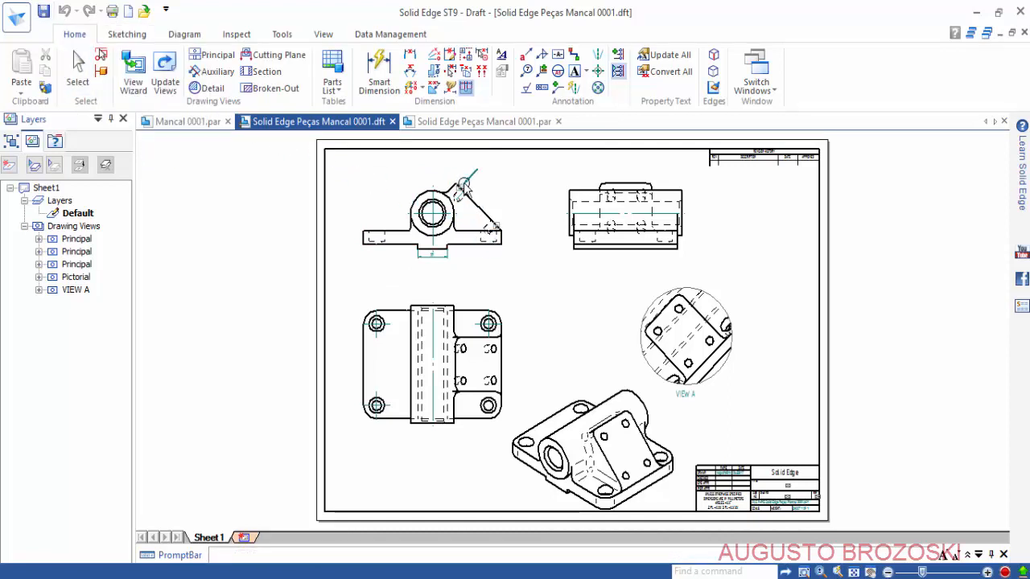
Select the View A viewing-plane arrow on the front view and move its letter A off the inclined face, beyond the arrow's tail.
scroll(466, 179, "down", 2)
scroll(473, 177, "up", 4)
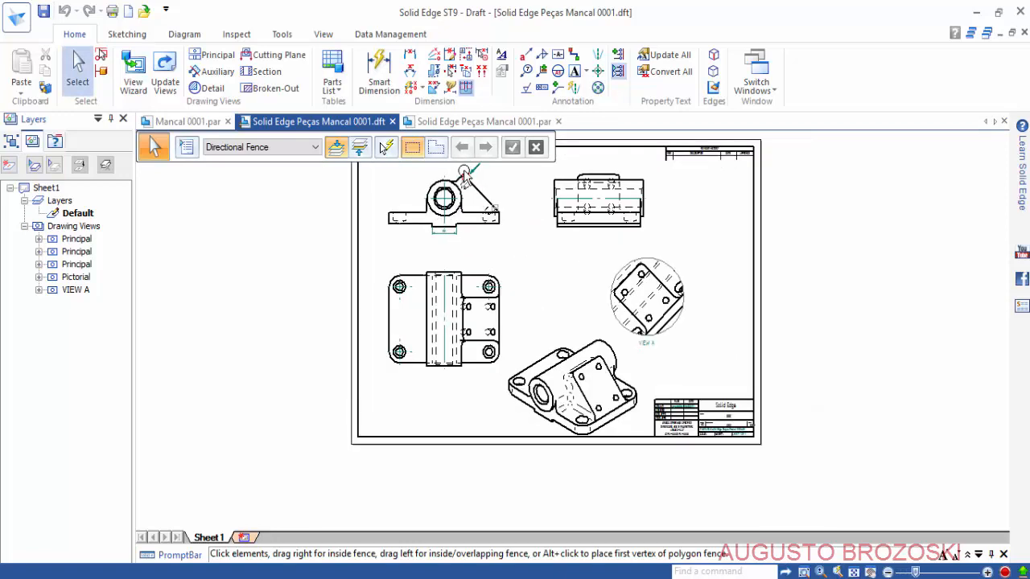
scroll(475, 177, "up", 5)
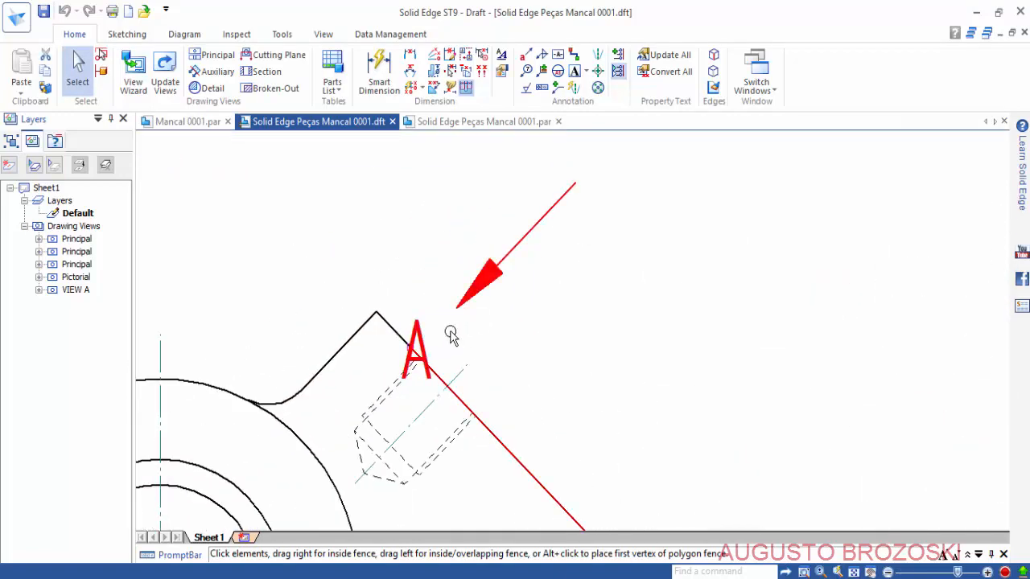
left_click(418, 337)
left_click_drag(435, 330, 613, 202)
Move the viewing-plane arrow farther from the inclined face and place the letter A close beside its tail.
left_click_drag(517, 245, 588, 292)
left_click_drag(478, 293, 550, 319)
left_click_drag(580, 180, 639, 231)
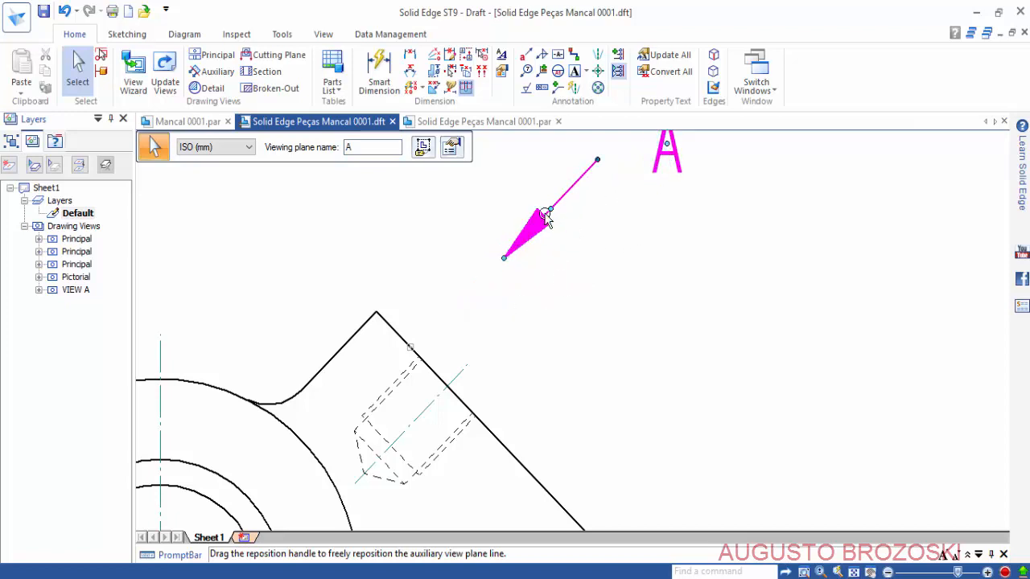
left_click_drag(551, 210, 597, 272)
scroll(587, 320, "down", 2)
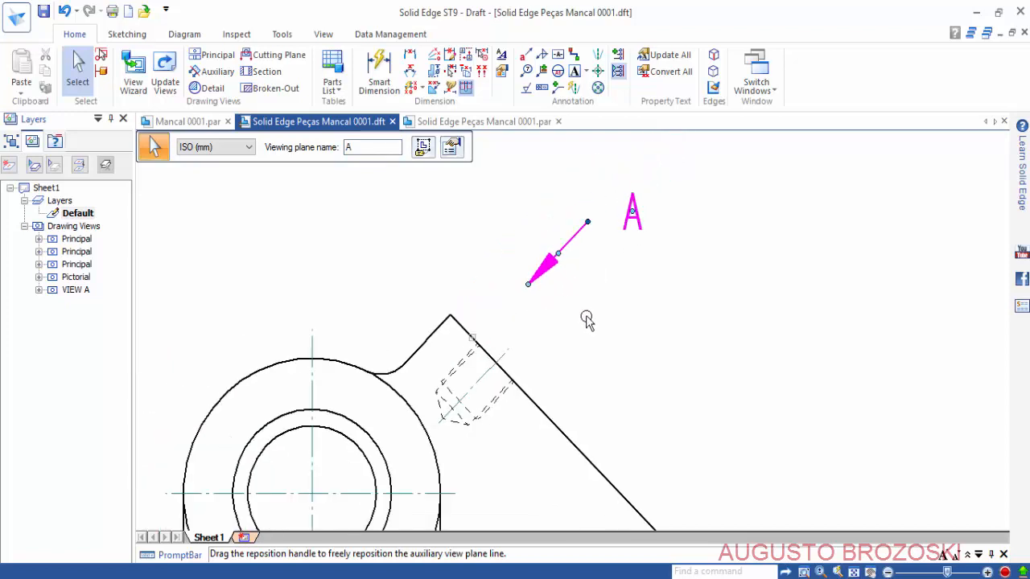
mouse_move(635, 216)
left_mouse_down()
mouse_move(634, 194)
mouse_move(616, 195)
left_mouse_up()
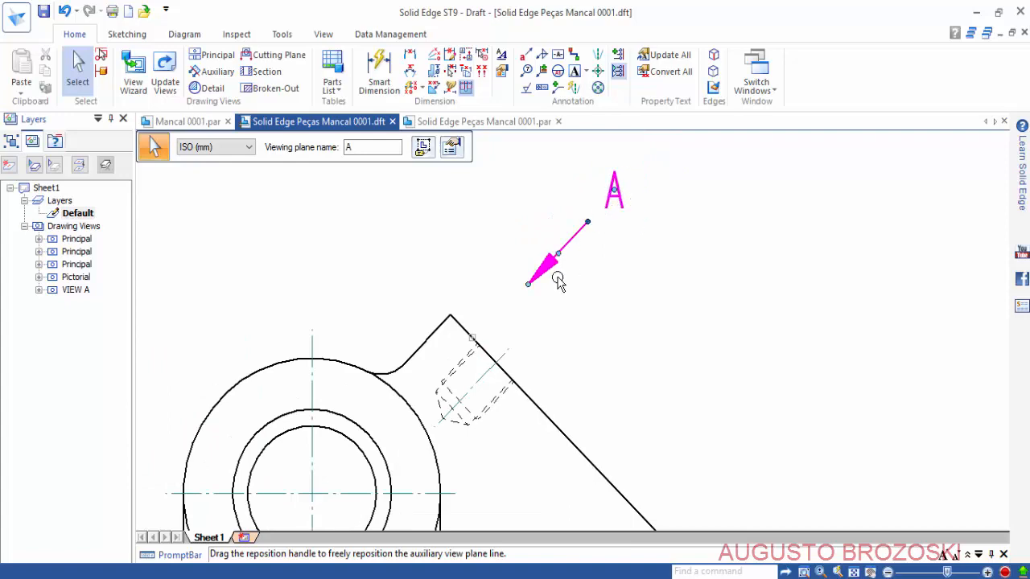
scroll(557, 278, "down", 2)
scroll(578, 323, "down", 2)
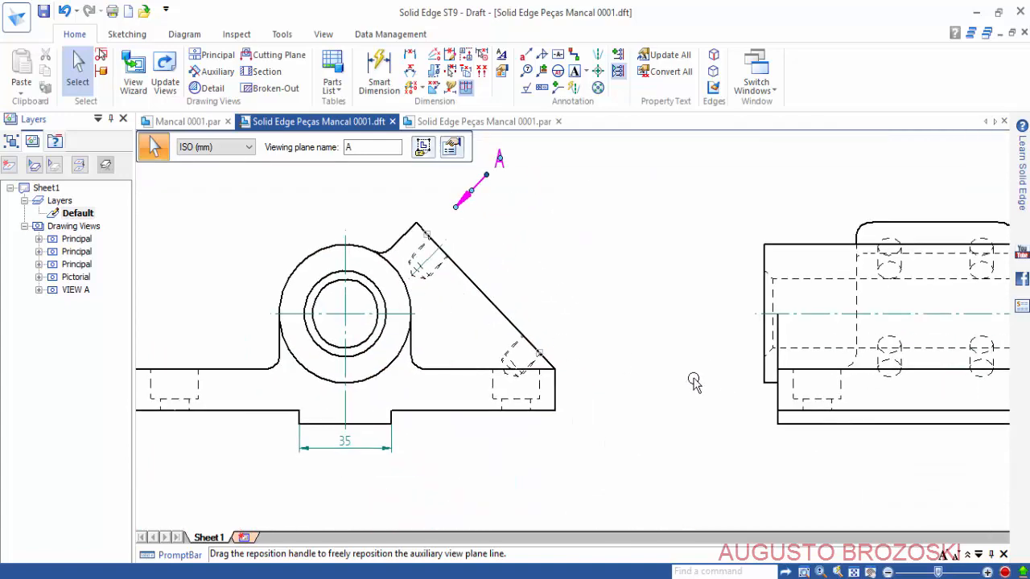
Try placing center marks on the top and left holes of View A, and undo them.
mouse_move(690, 379)
middle_mouse_down()
mouse_move(407, 272)
mouse_move(389, 276)
middle_mouse_up()
mouse_move(763, 501)
middle_mouse_down()
mouse_move(505, 354)
mouse_move(527, 295)
middle_mouse_up()
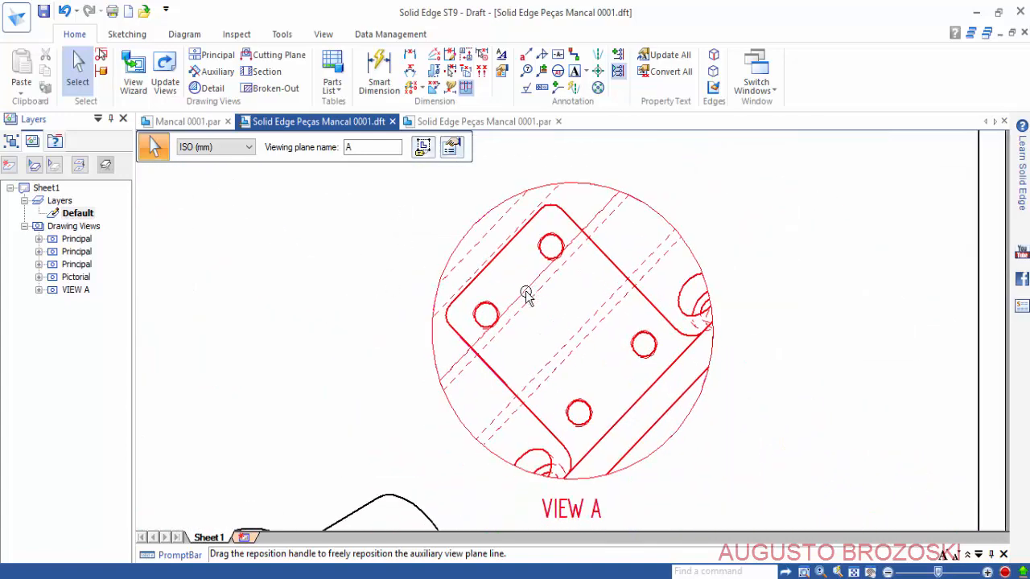
scroll(494, 322, "up", 2)
middle_click_drag(481, 323, 508, 382)
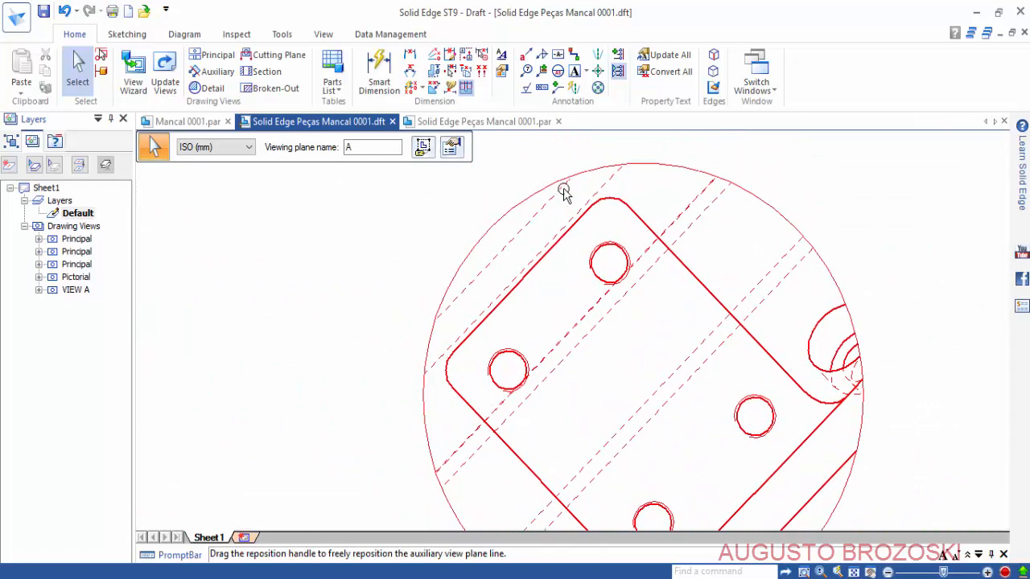
left_click(597, 71)
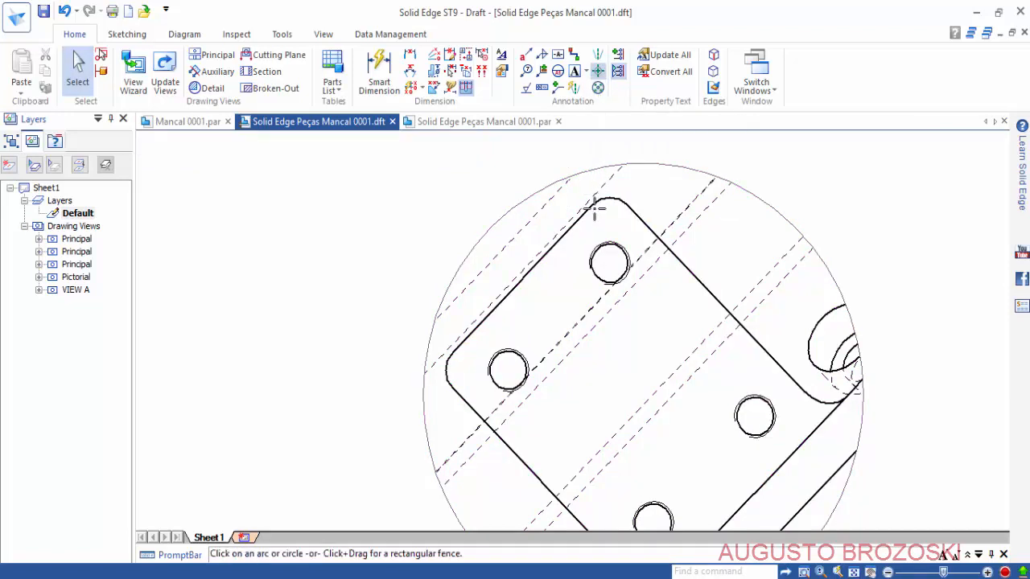
left_click(630, 260)
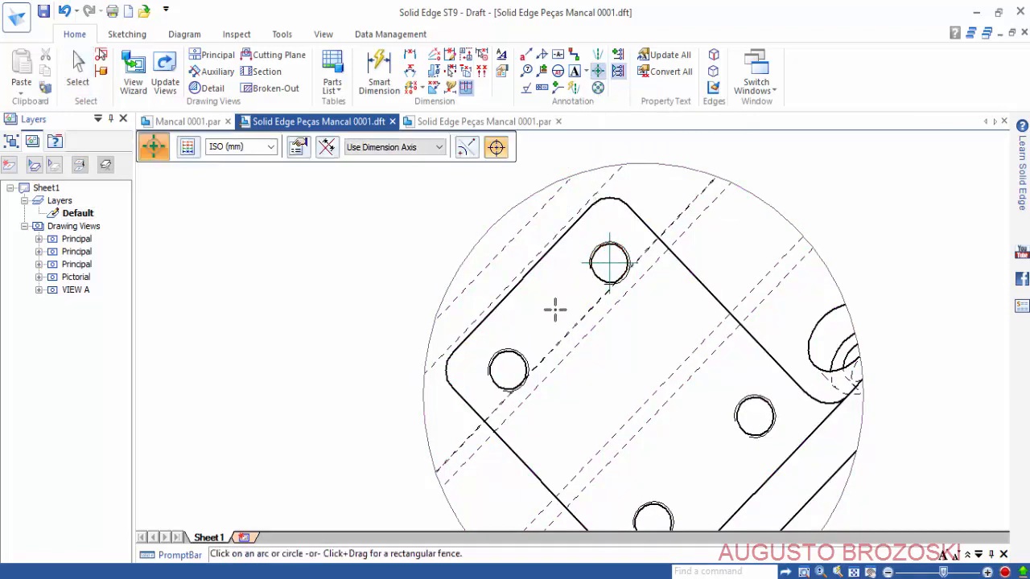
left_click(519, 362)
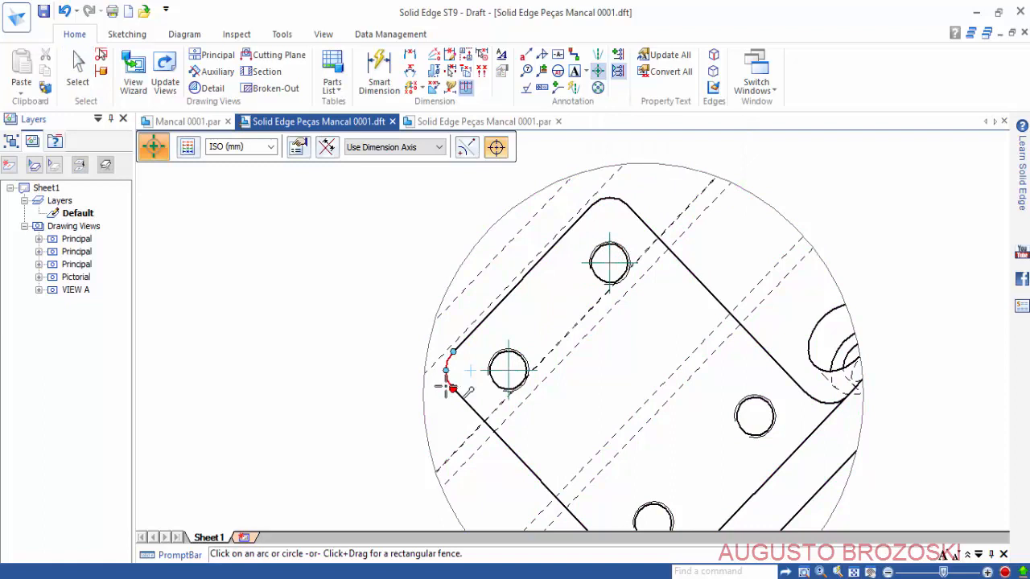
left_click(64, 10)
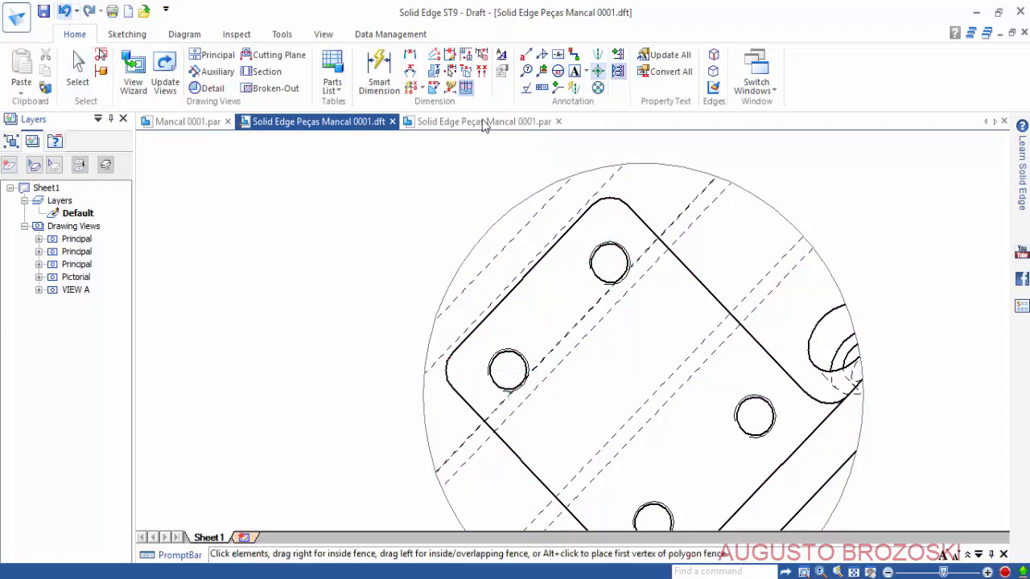
Place two-point centerlines in View A joining the top hole to the right hole and the bottom hole to the right hole.
left_click(599, 55)
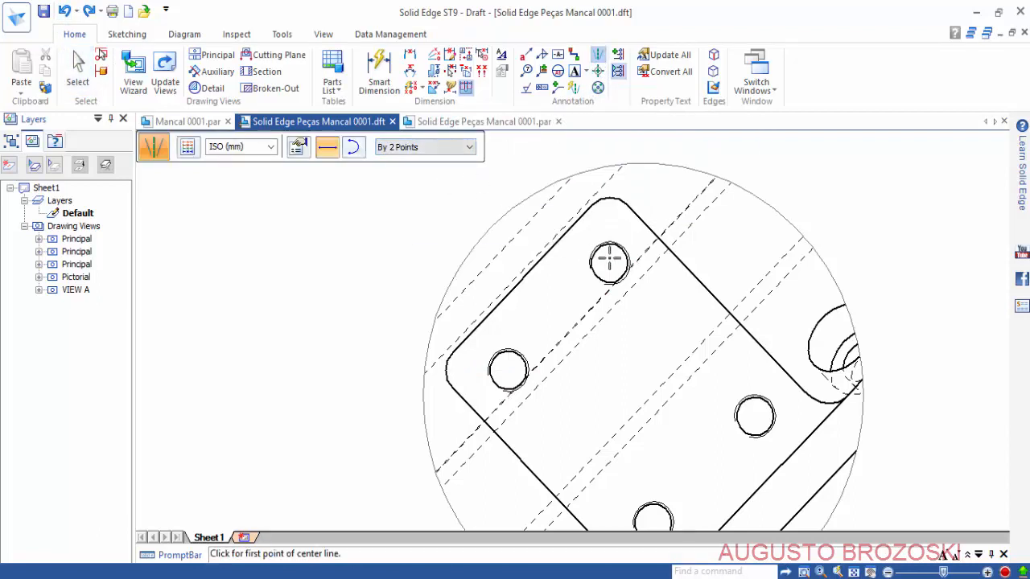
left_click(609, 260)
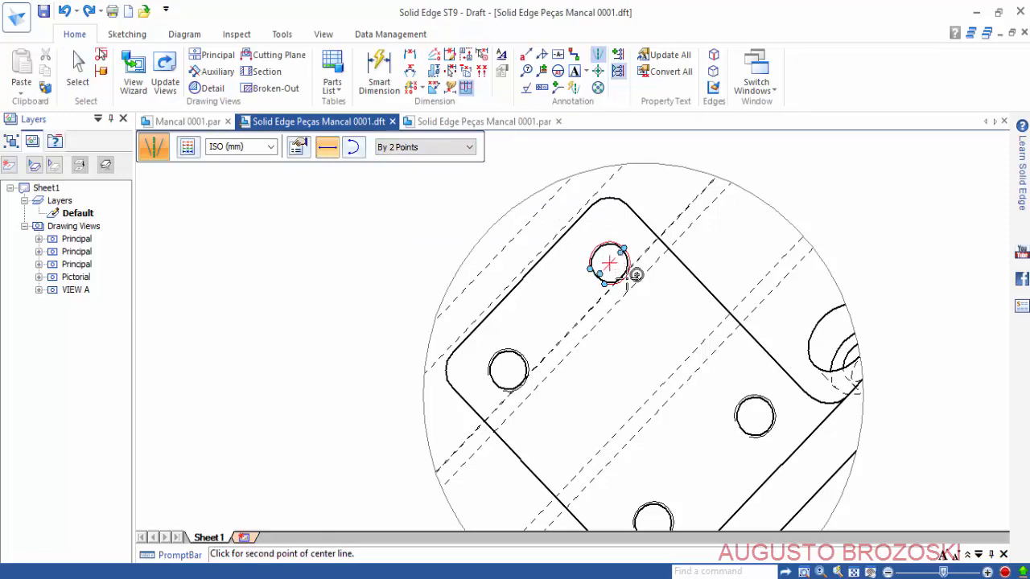
left_click(751, 416)
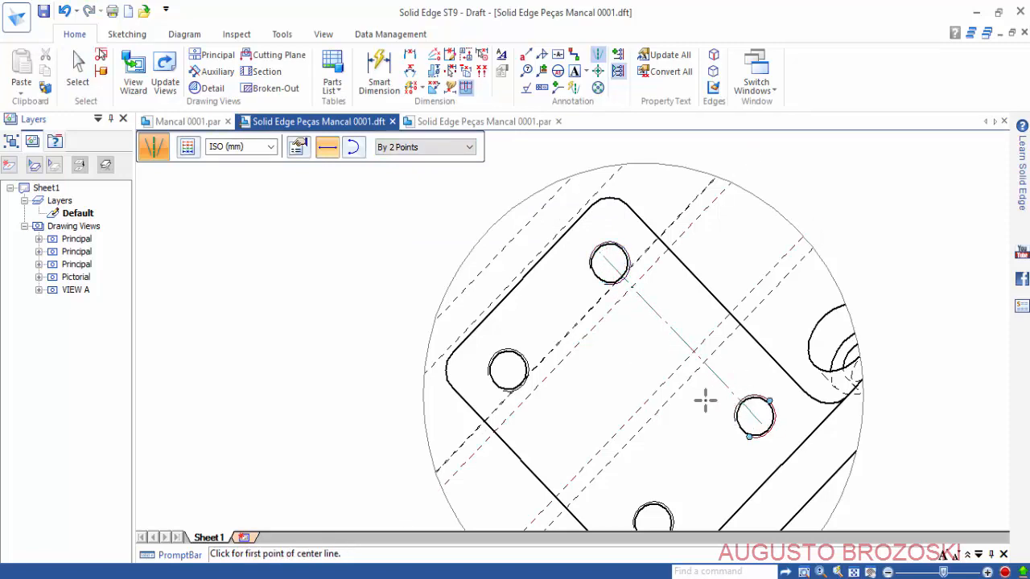
middle_click_drag(607, 380, 593, 348)
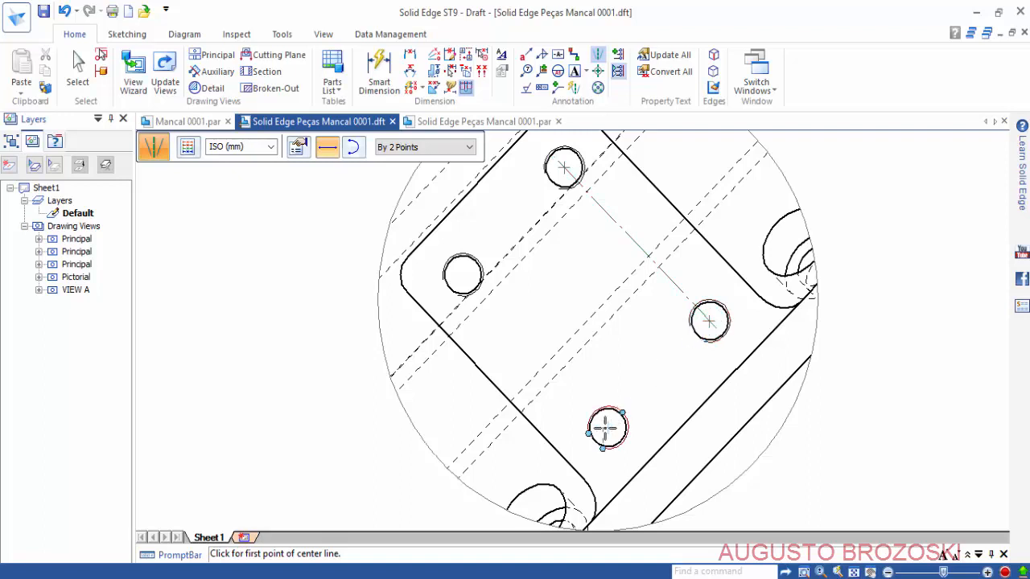
left_click(607, 427)
left_click(709, 321)
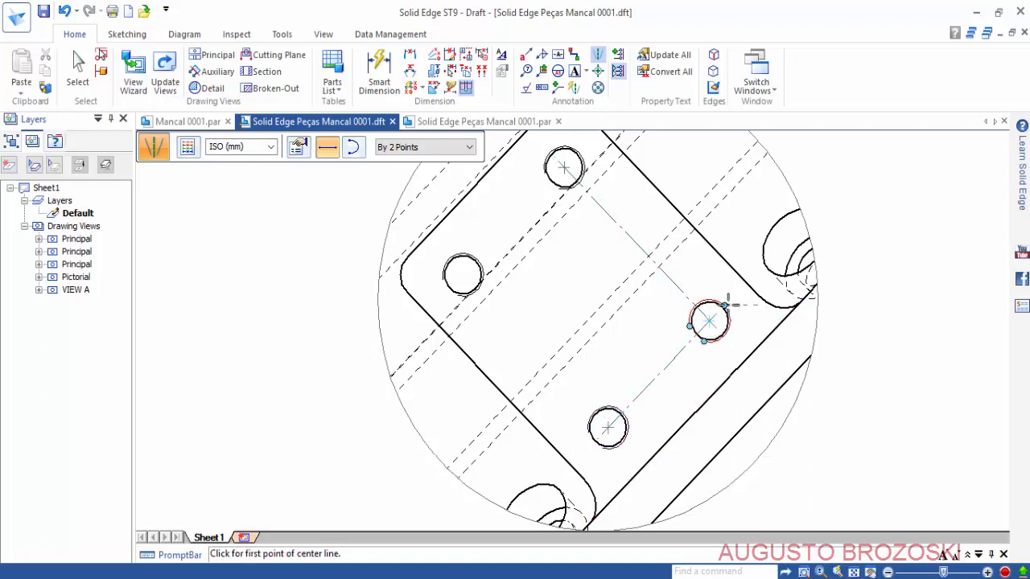
Add two-point centerlines joining the left hole to the top hole and the left hole to the bottom hole.
left_click(495, 245)
left_click(565, 170)
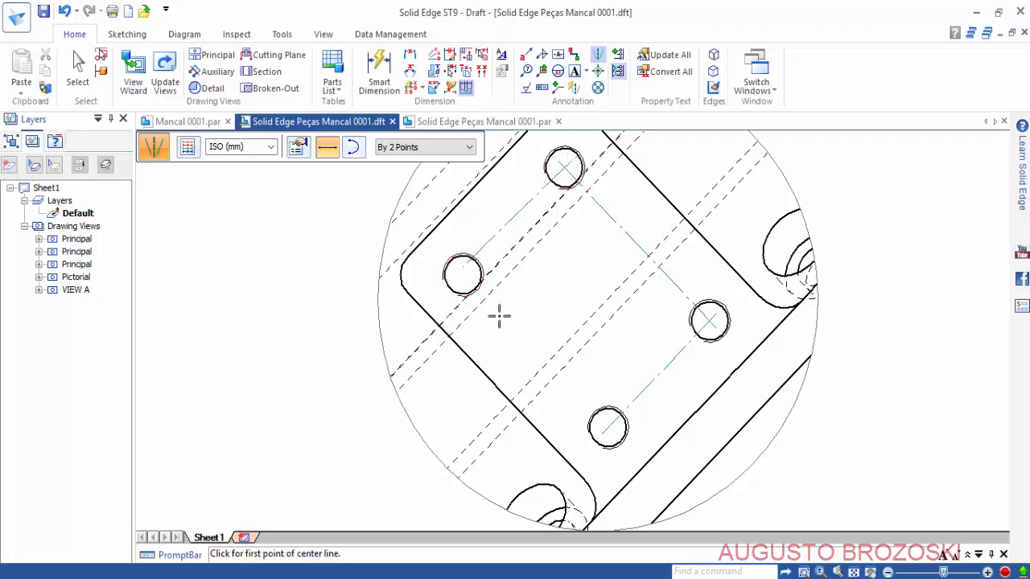
left_click(463, 278)
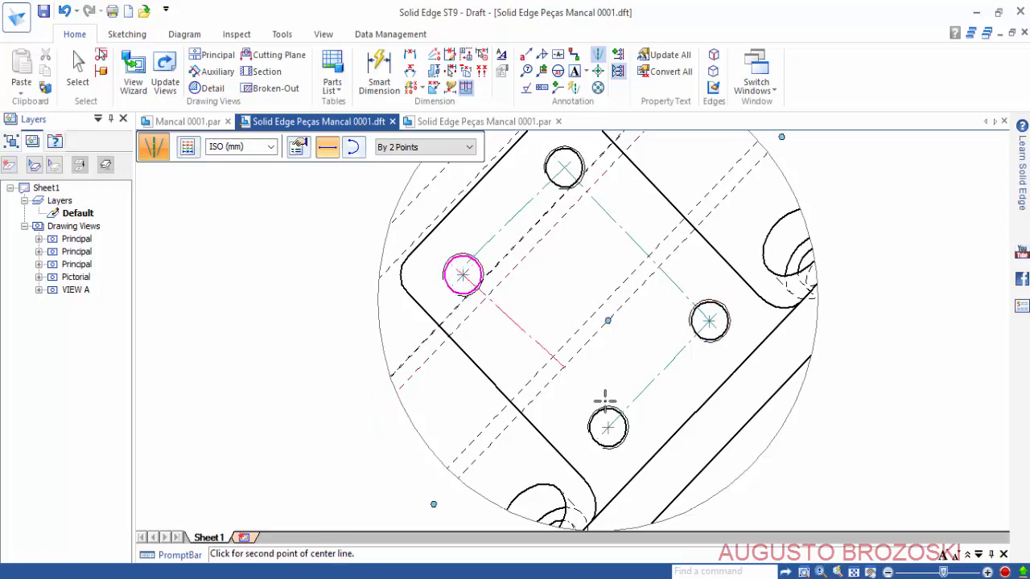
left_click(608, 427)
middle_click_drag(530, 286, 556, 330)
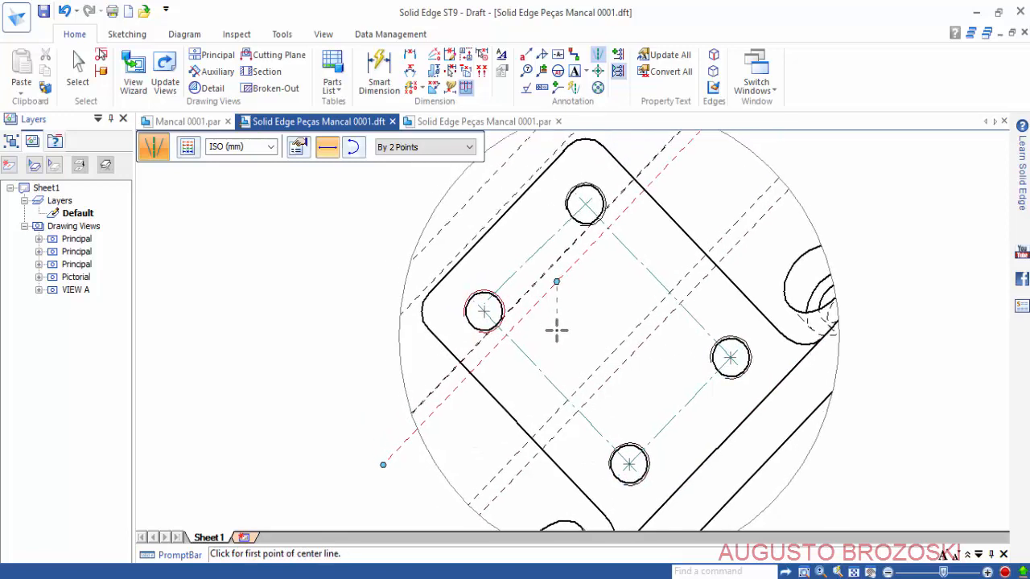
Extend the centerline between the left and bottom holes outward past the left hole, beyond the edge of the inclined face.
scroll(478, 306, "down", 3)
scroll(475, 305, "up", 6)
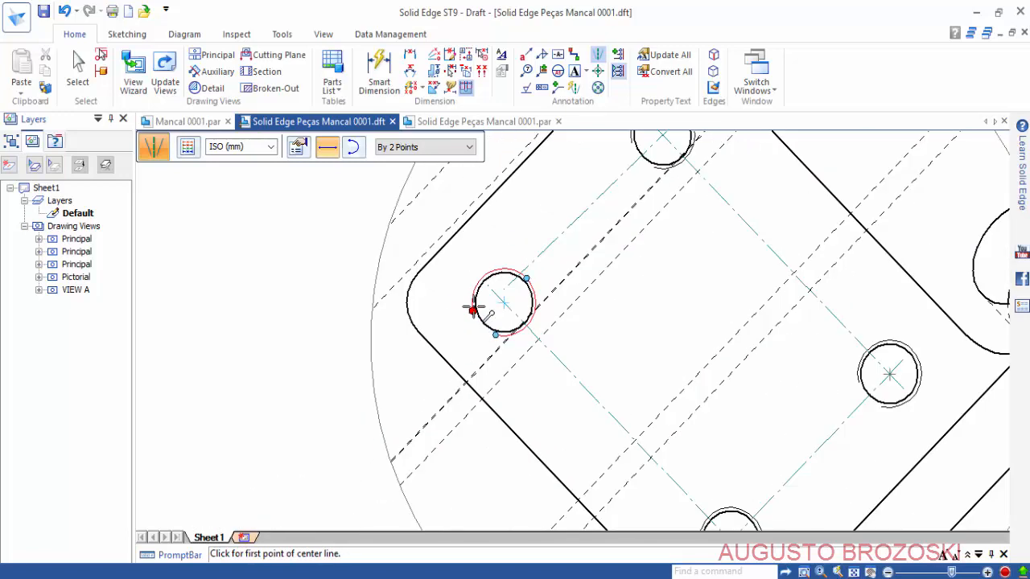
key("Escape")
left_click(509, 307)
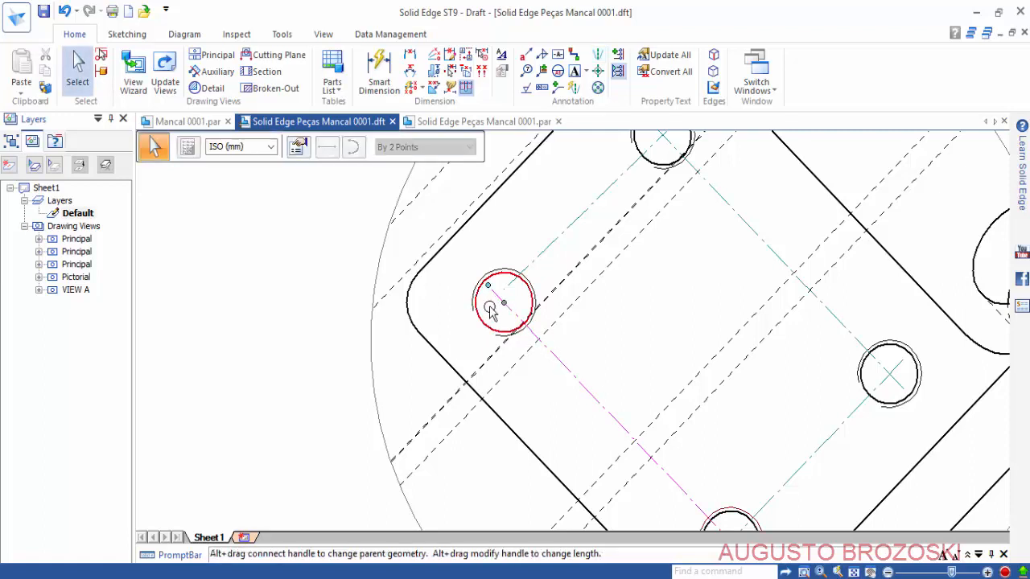
left_click_drag(477, 279, 420, 237)
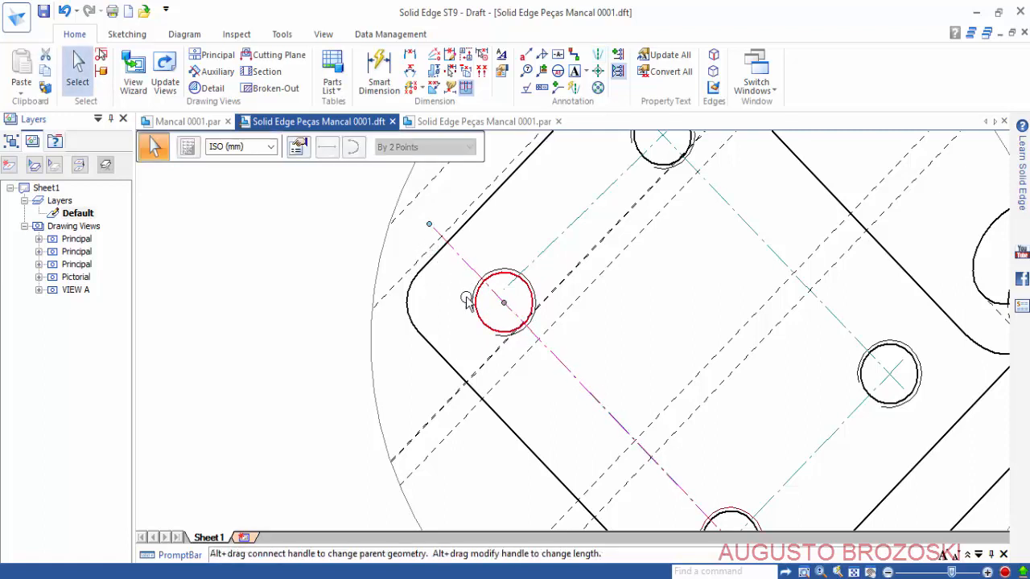
key("Escape")
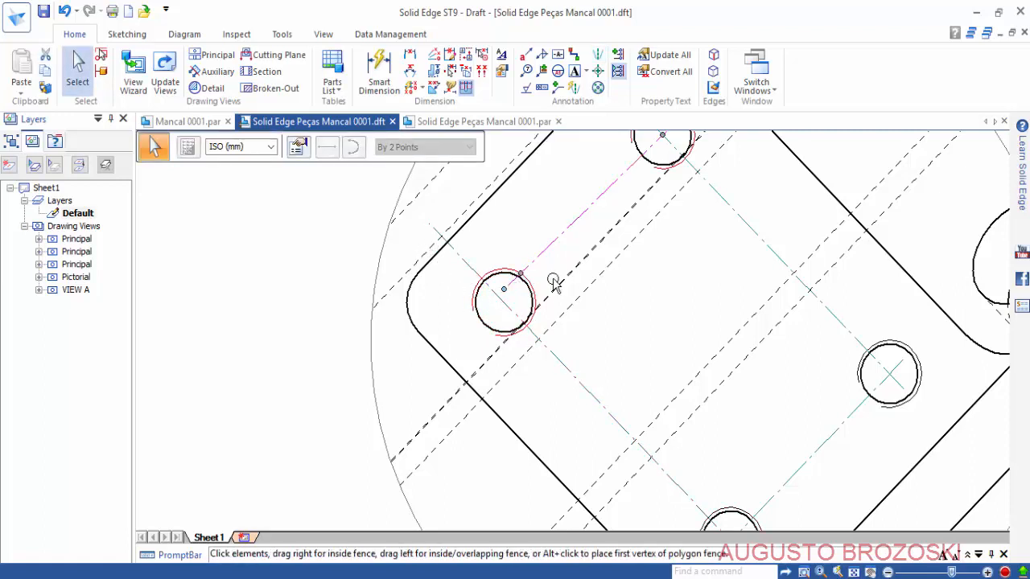
Delete the misaligned centerline between the left and top holes and redraw it by two points through both hole centers.
scroll(554, 281, "down", 2)
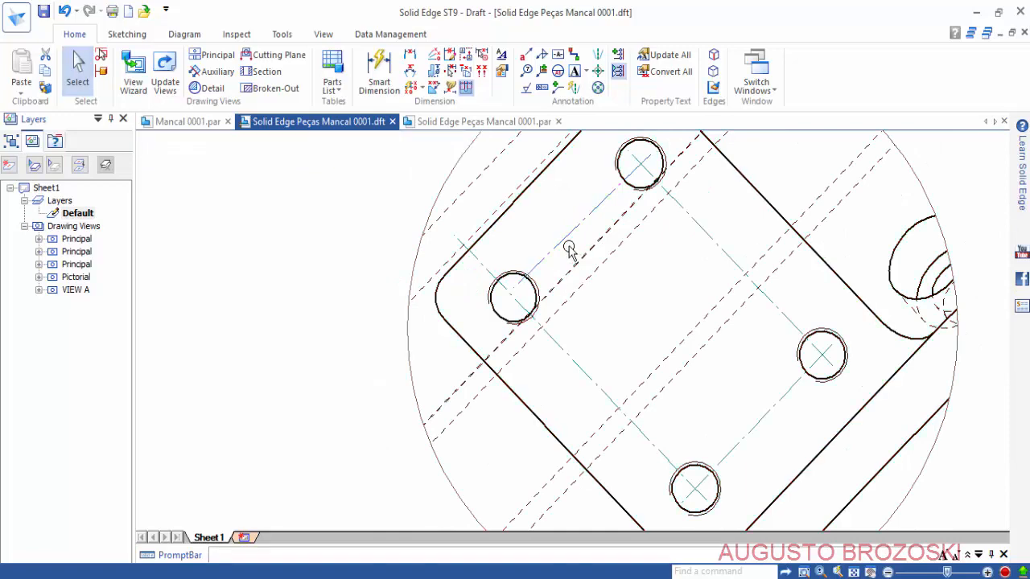
key("ctrl+a")
left_click(598, 57)
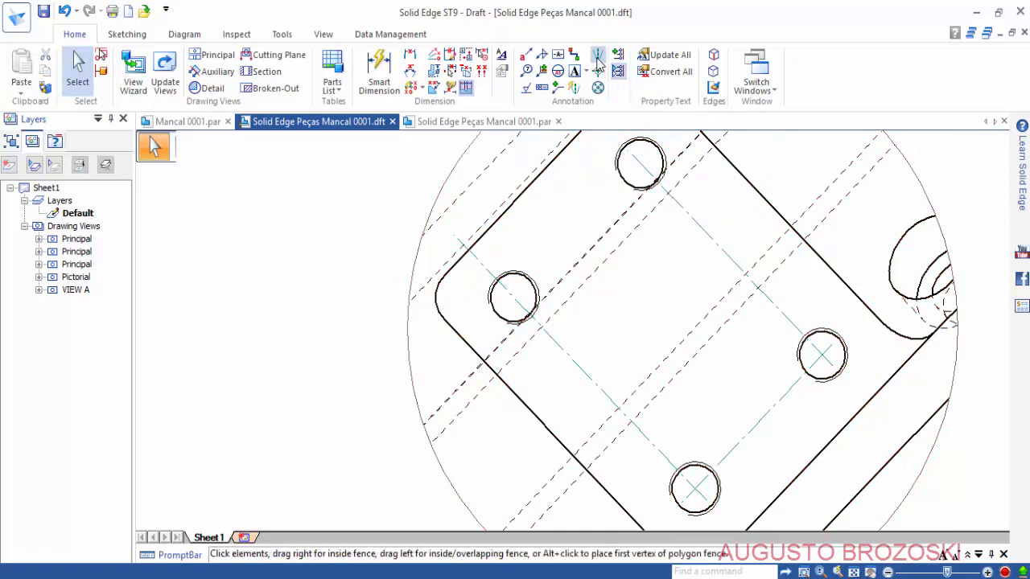
scroll(568, 214, "down", 2)
scroll(536, 295, "up", 1)
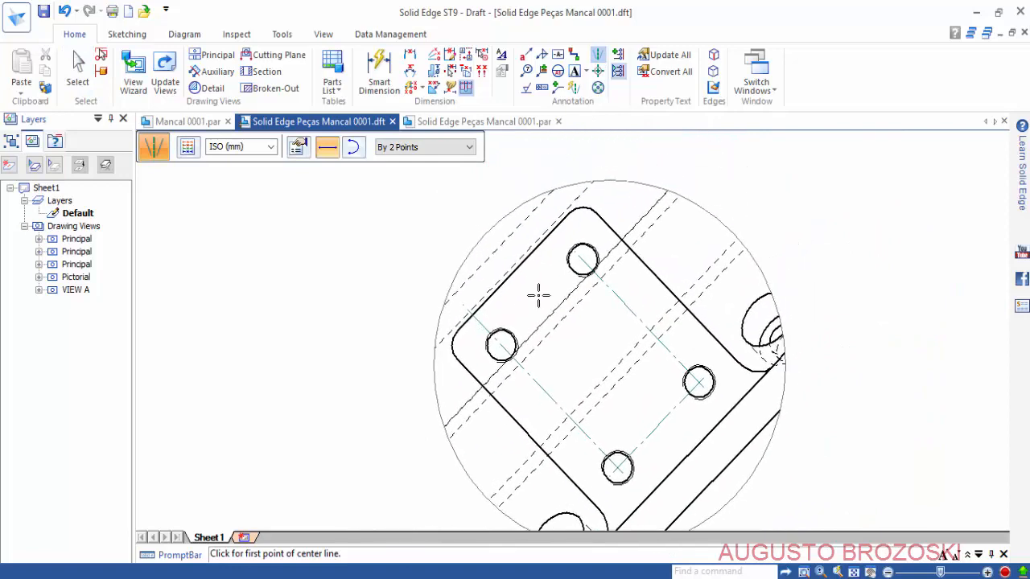
scroll(523, 349, "down", 2)
scroll(506, 345, "up", 4)
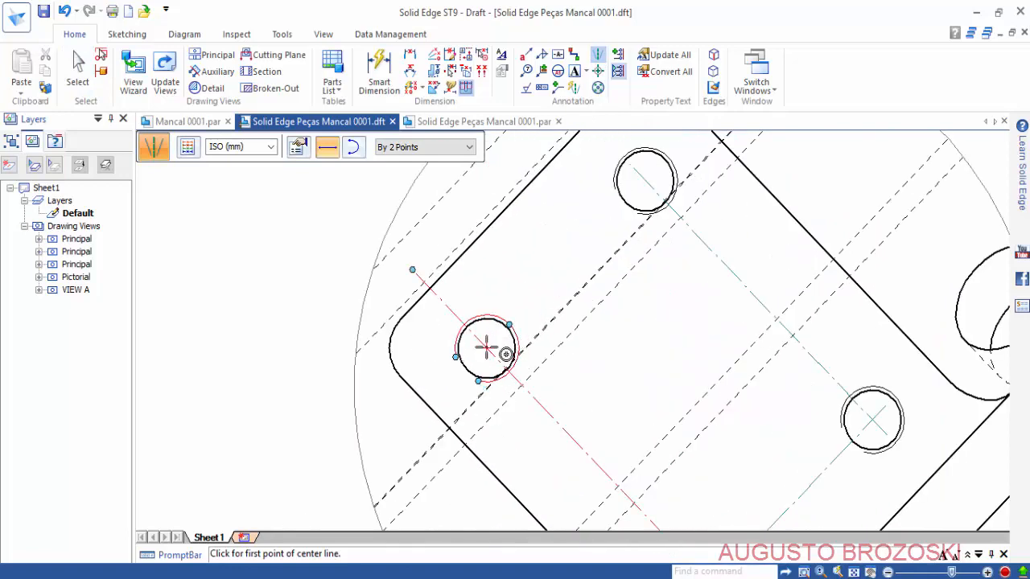
left_click(486, 348)
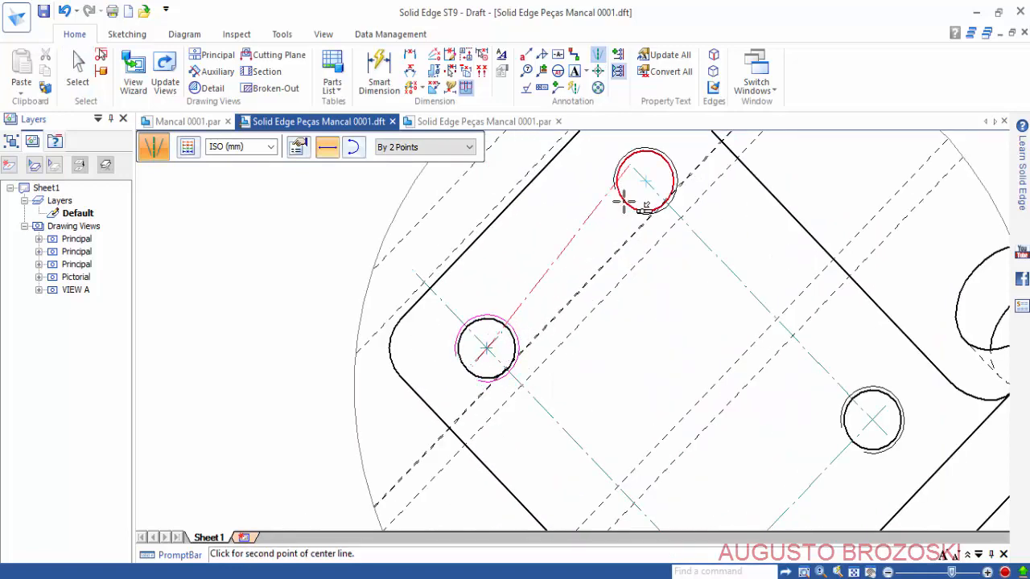
left_click(646, 184)
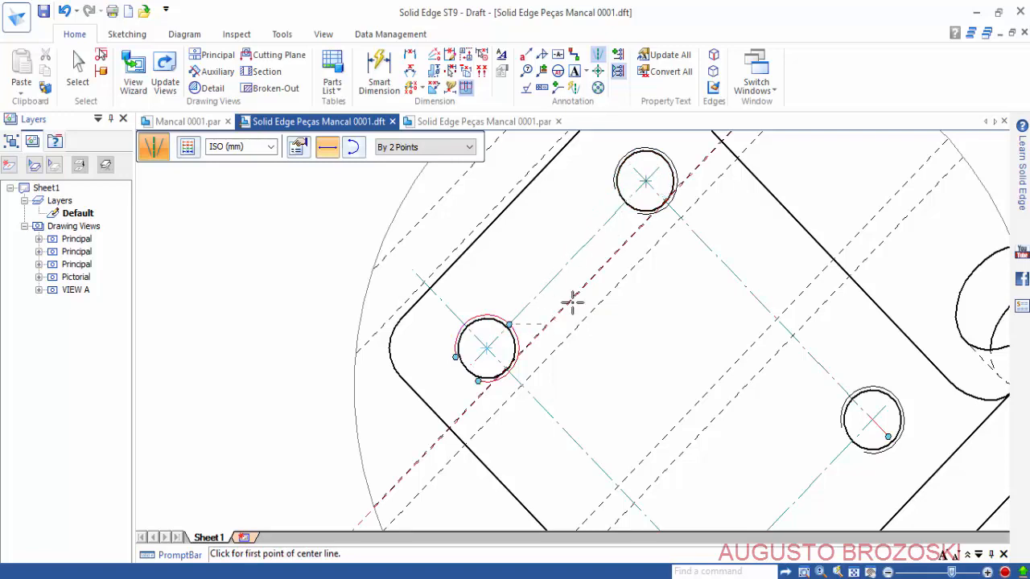
Extend the left-to-top and top-to-right hole centerlines outward past the top hole in View A.
key("Escape")
left_click(608, 222)
middle_click_drag(674, 175, 640, 246)
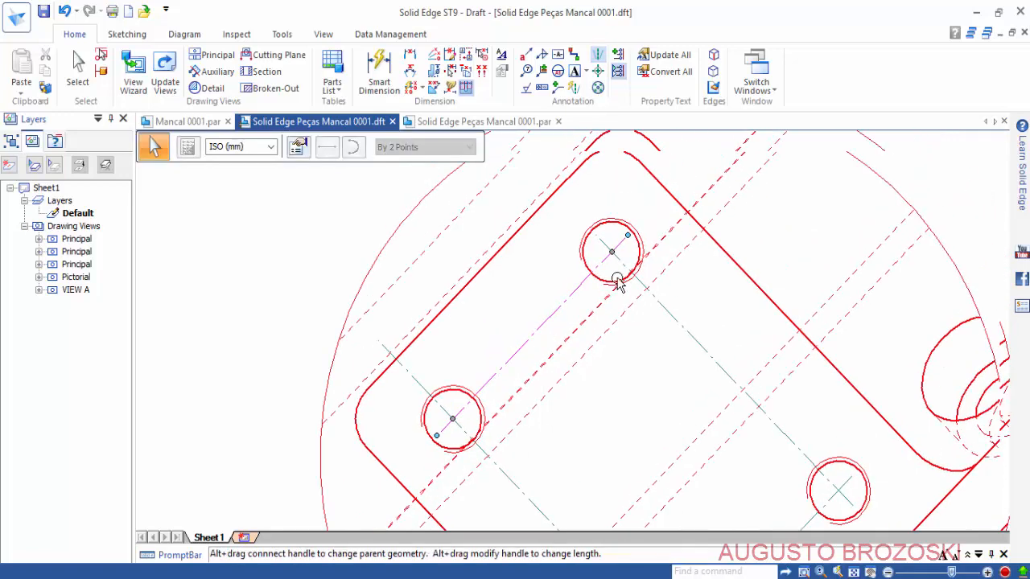
middle_click_drag(616, 282, 595, 310)
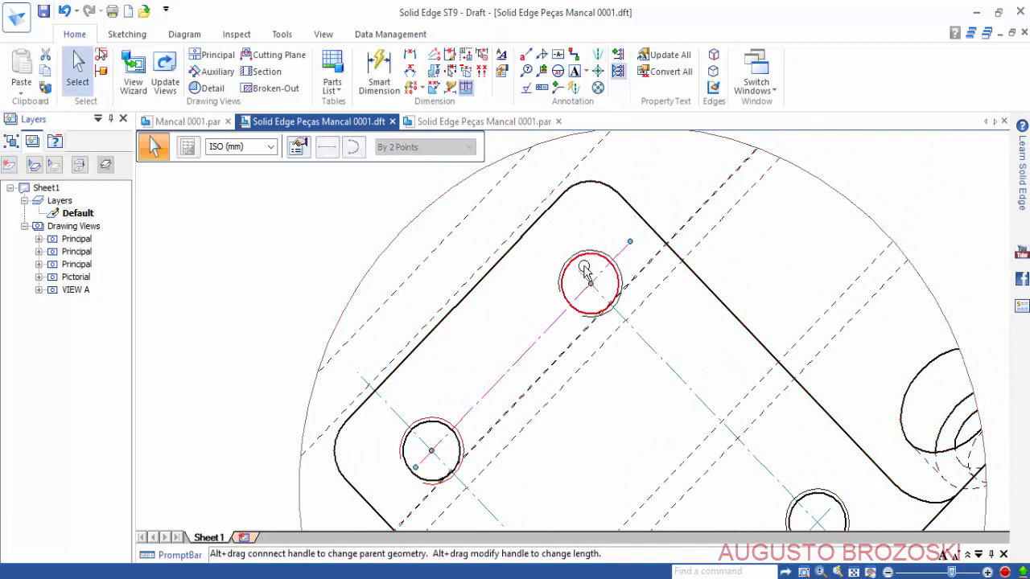
key("Escape")
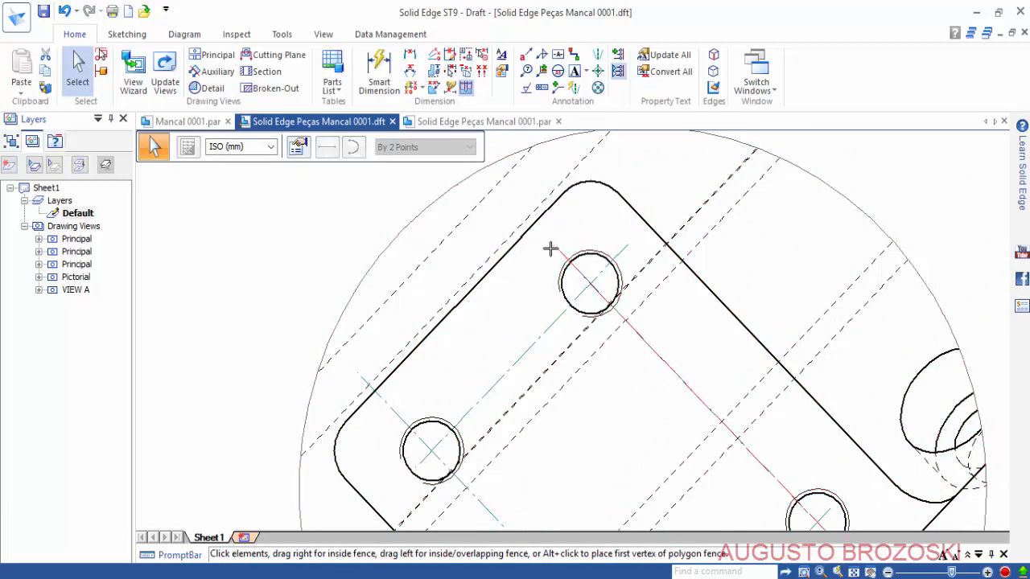
middle_click_drag(525, 304, 545, 163)
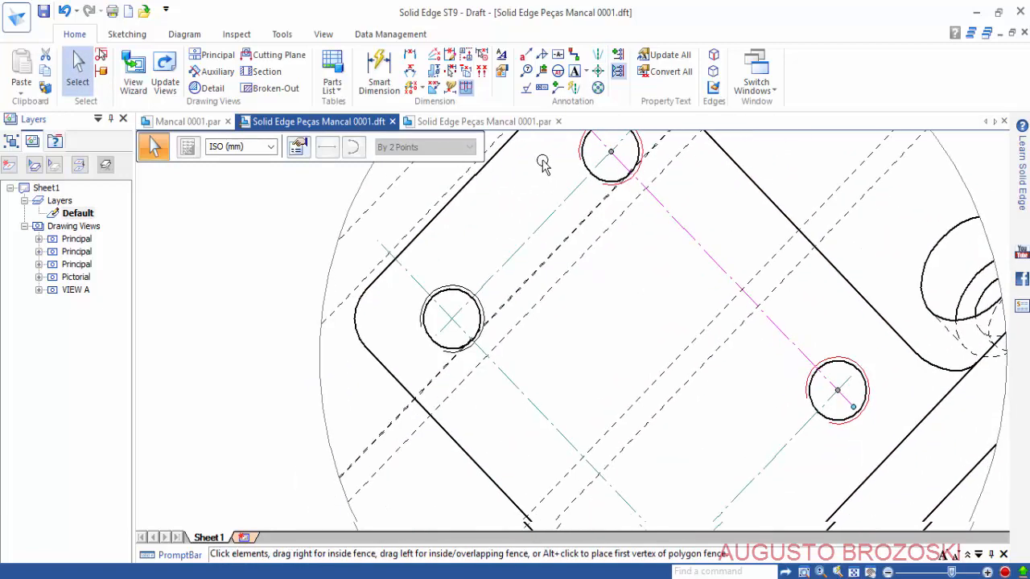
Extend the centerline ends past the left hole and the right hole so both lines cross each circle completely.
left_click(407, 263)
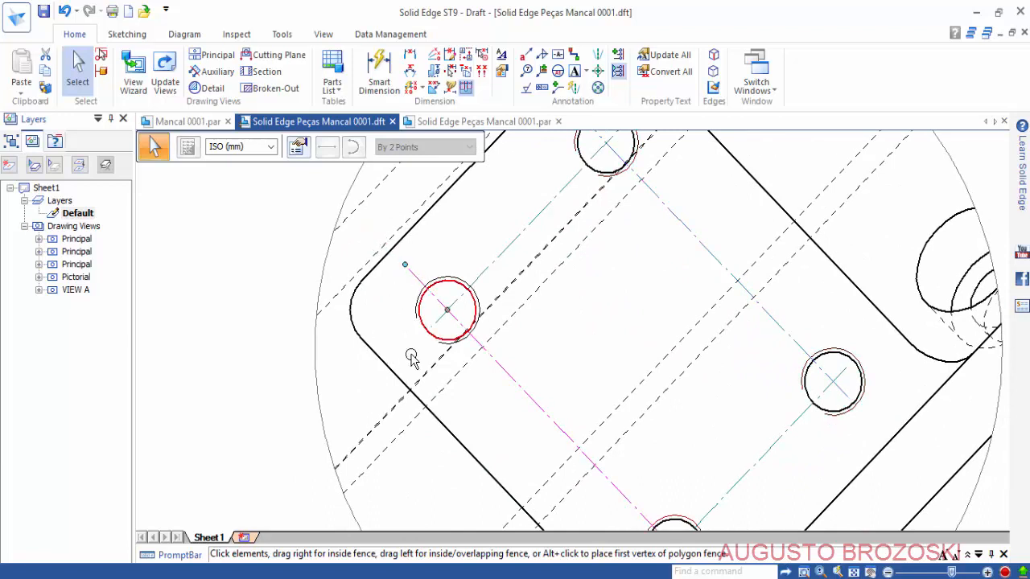
left_click(483, 270)
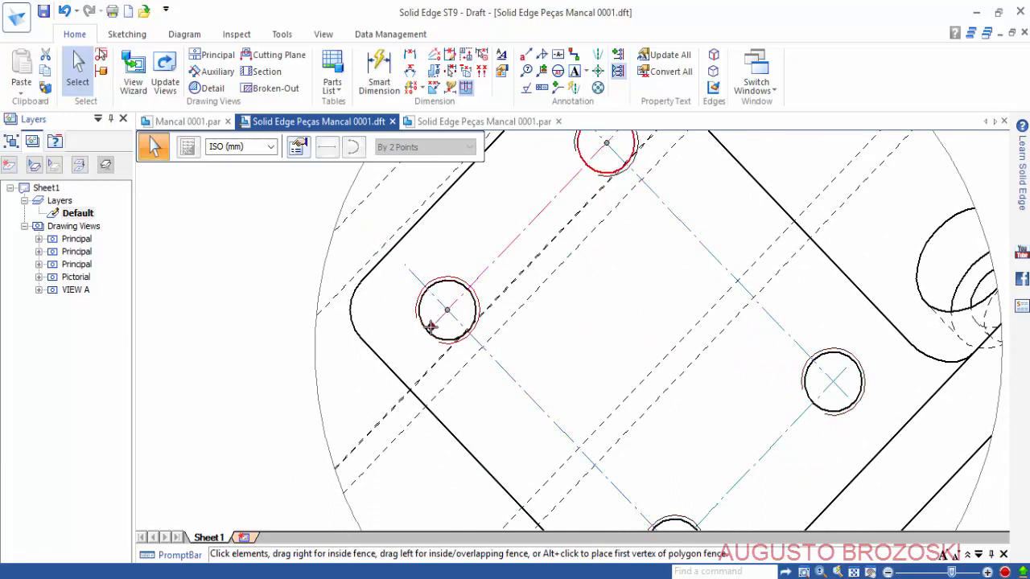
middle_click_drag(592, 324, 390, 235)
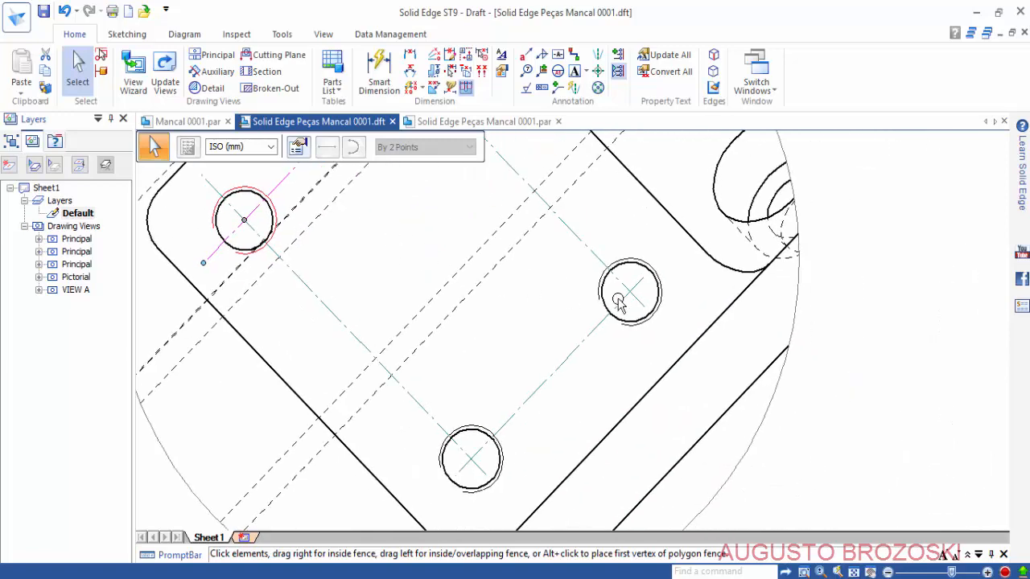
left_click(626, 302)
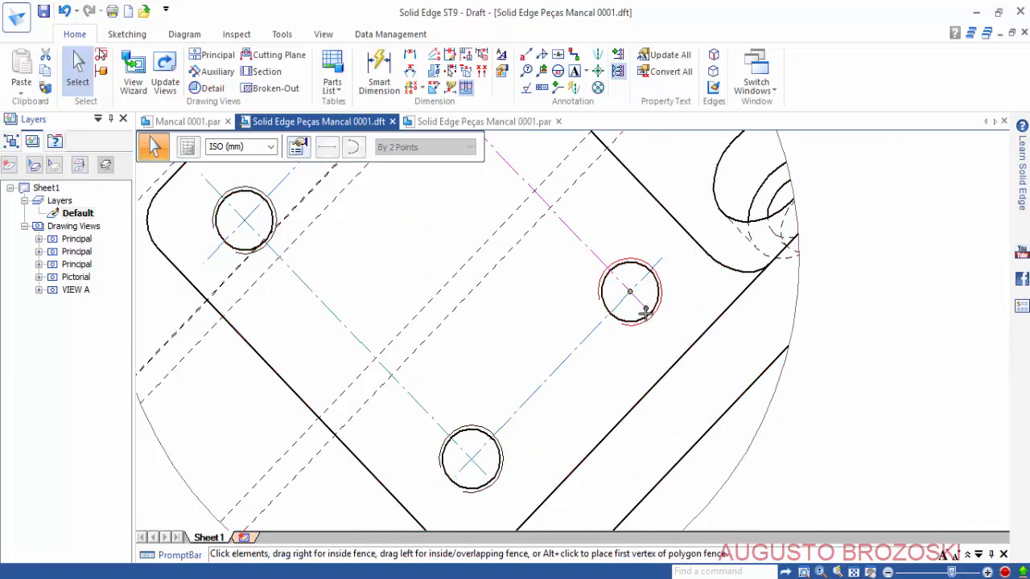
left_click(649, 308)
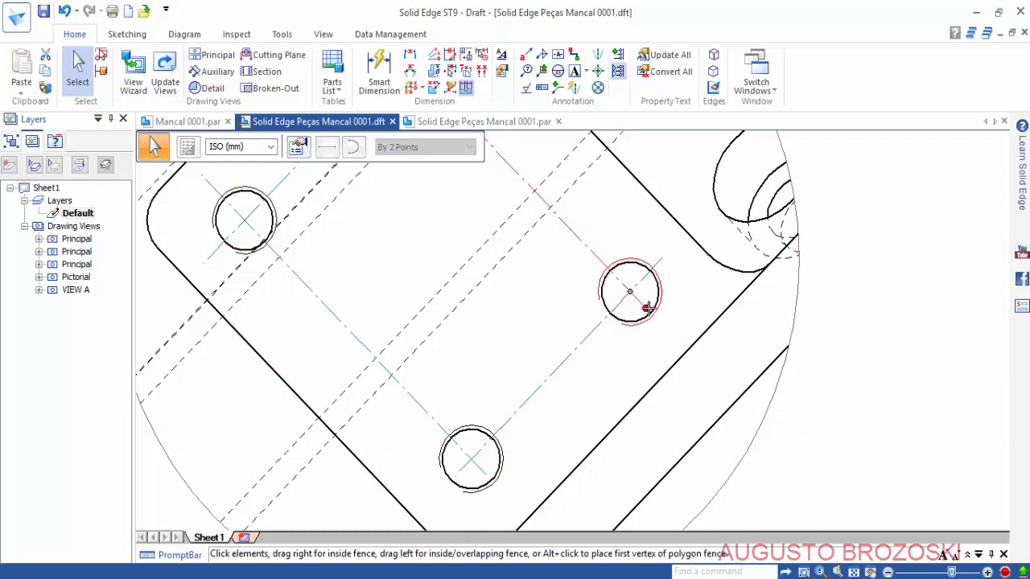
Extend both centerlines meeting at the bottom hole outward past its circle and clear the selection.
left_click(510, 424)
left_click(435, 498)
left_click(431, 415)
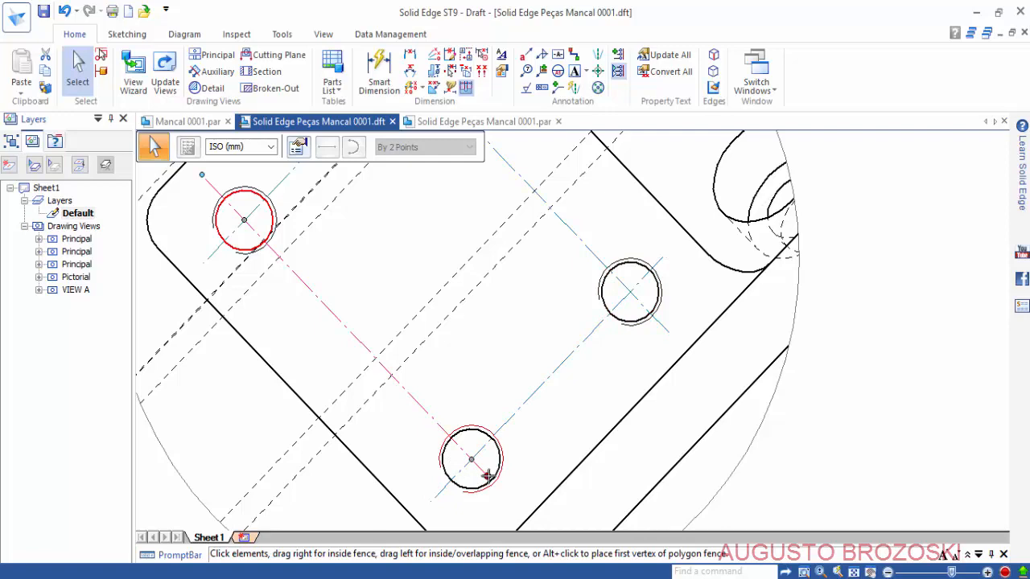
scroll(646, 370, "down", 2)
middle_click_drag(596, 318, 695, 387)
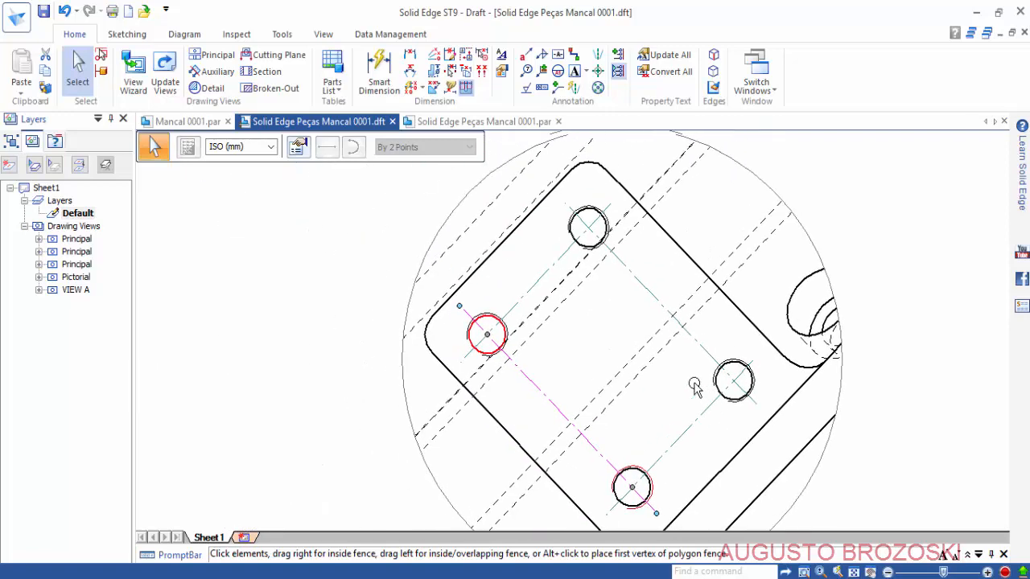
middle_click_drag(568, 387, 595, 416)
left_click(606, 387)
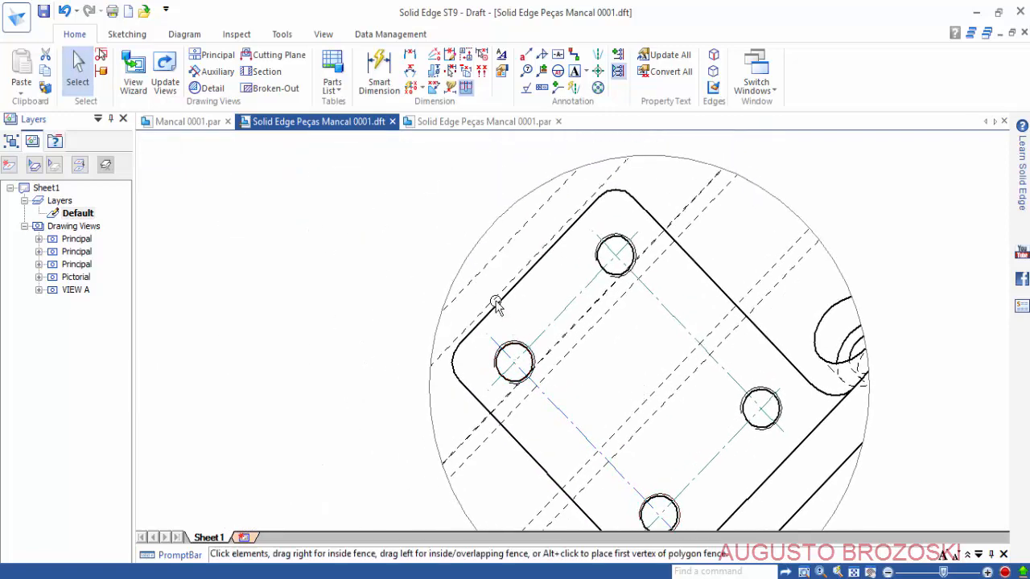
left_click(379, 74)
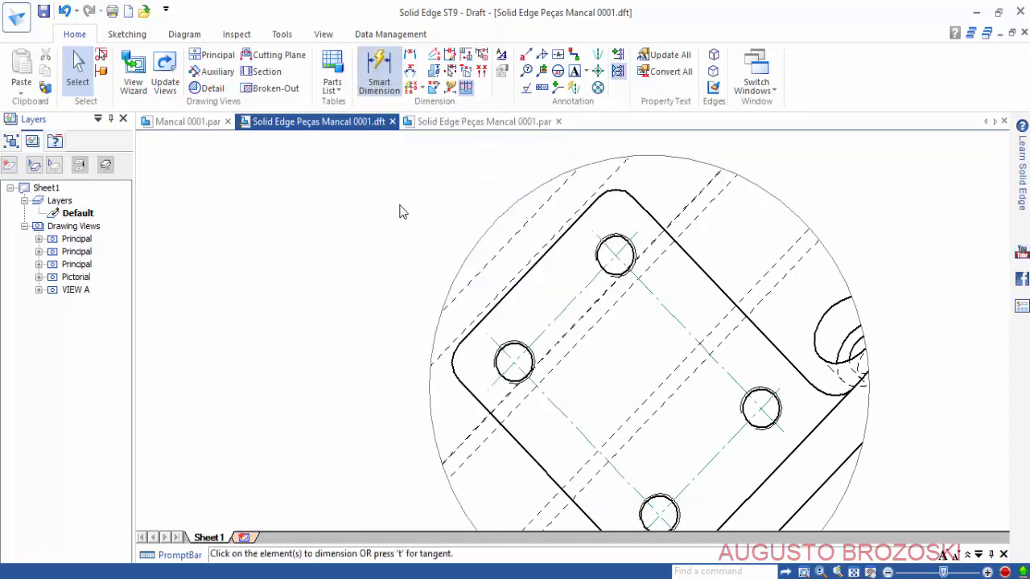
middle_click_drag(439, 266, 461, 267)
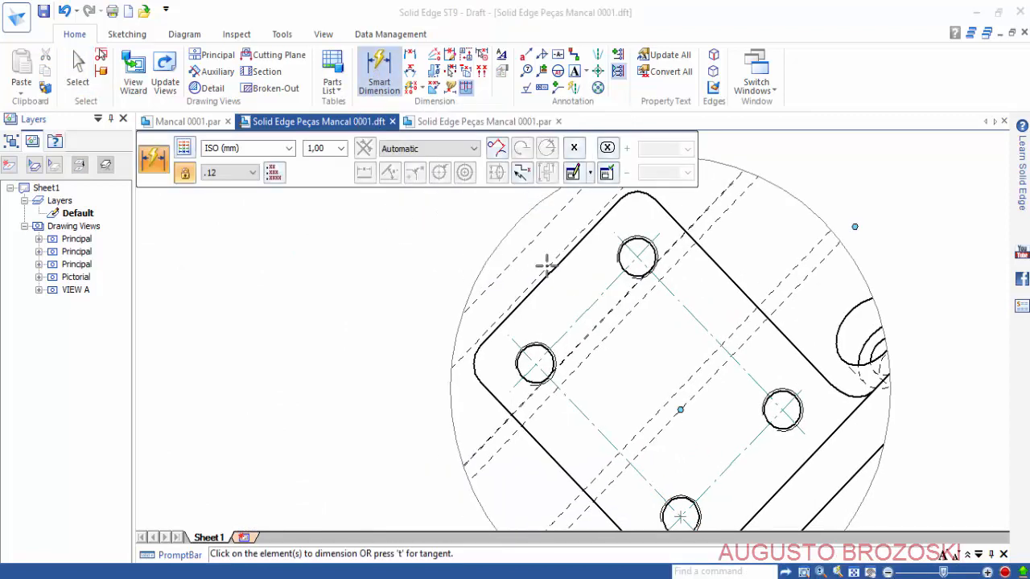
left_click(614, 241)
left_click(510, 316)
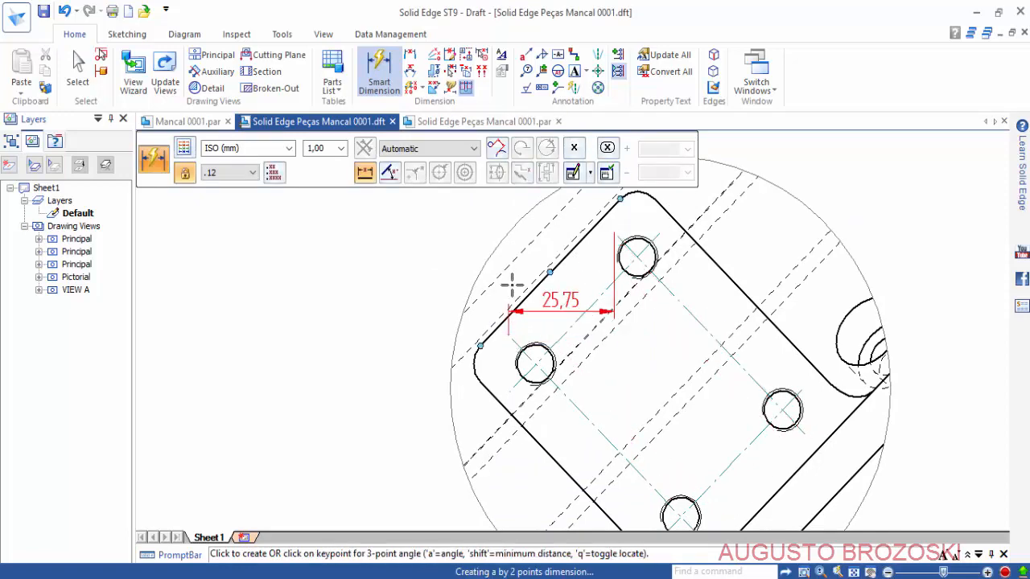
scroll(487, 270, "up", 3)
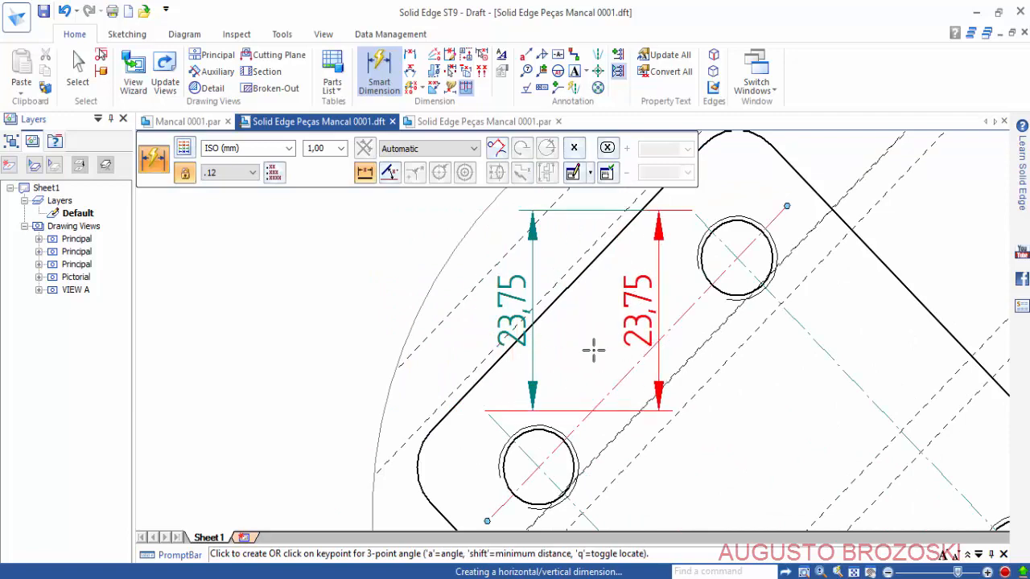
scroll(633, 322, "up", 2)
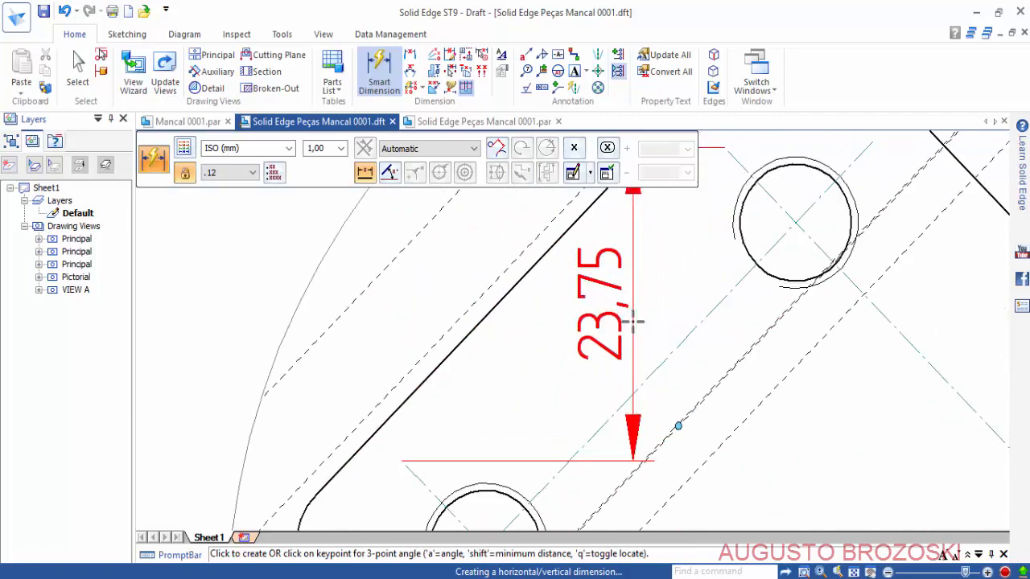
scroll(632, 322, "down", 3)
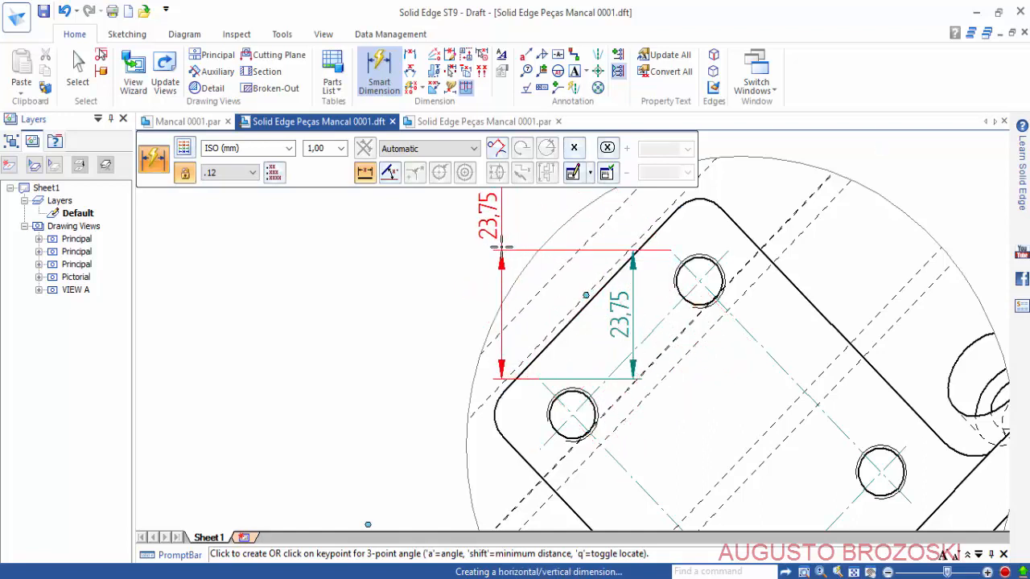
key("Escape")
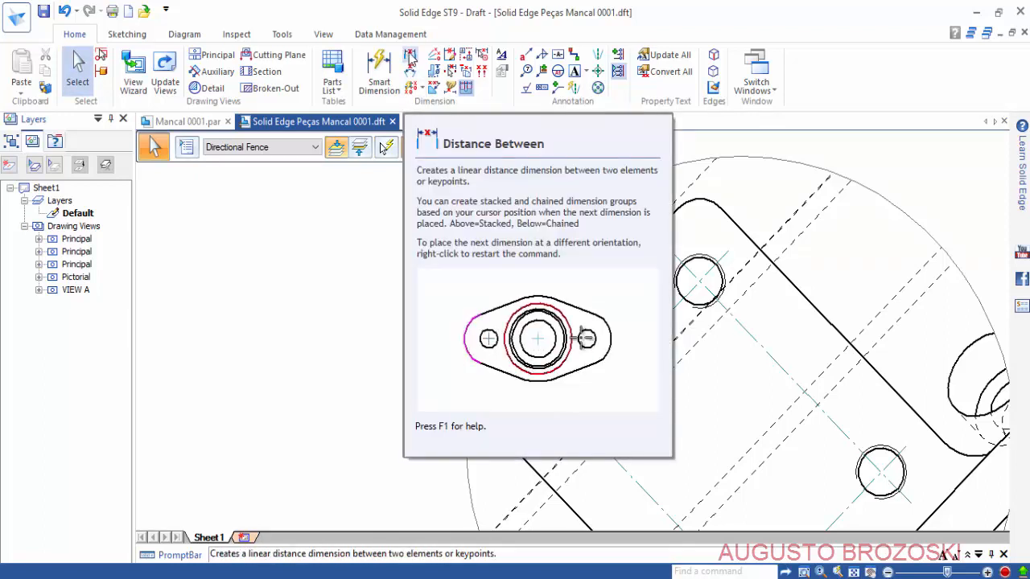
Place a Distance Between dimension by two points between the left and top hole centerlines, parallel to the face edge and outside the crop circle.
left_click(409, 56)
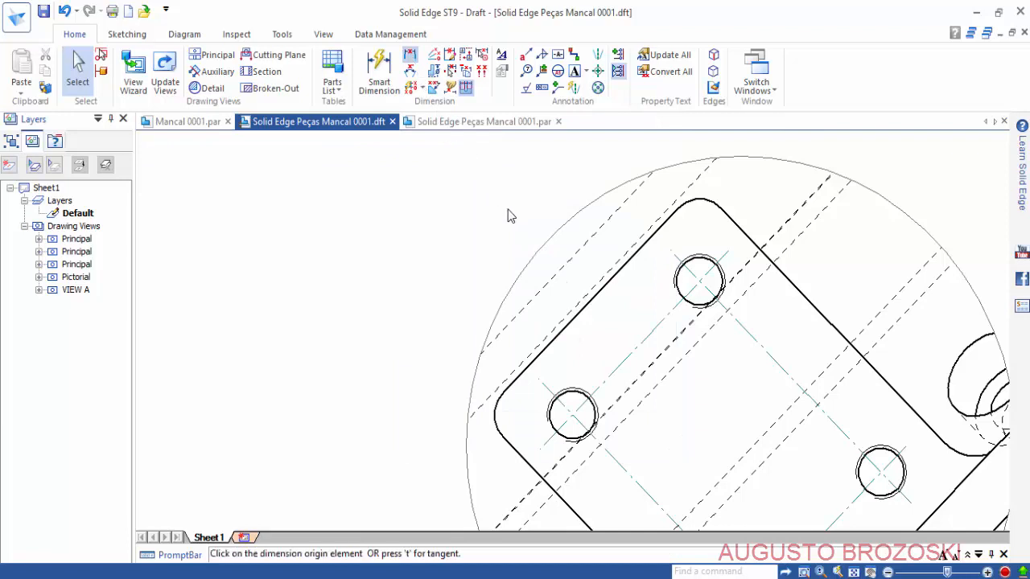
left_click(544, 384)
left_click(676, 254)
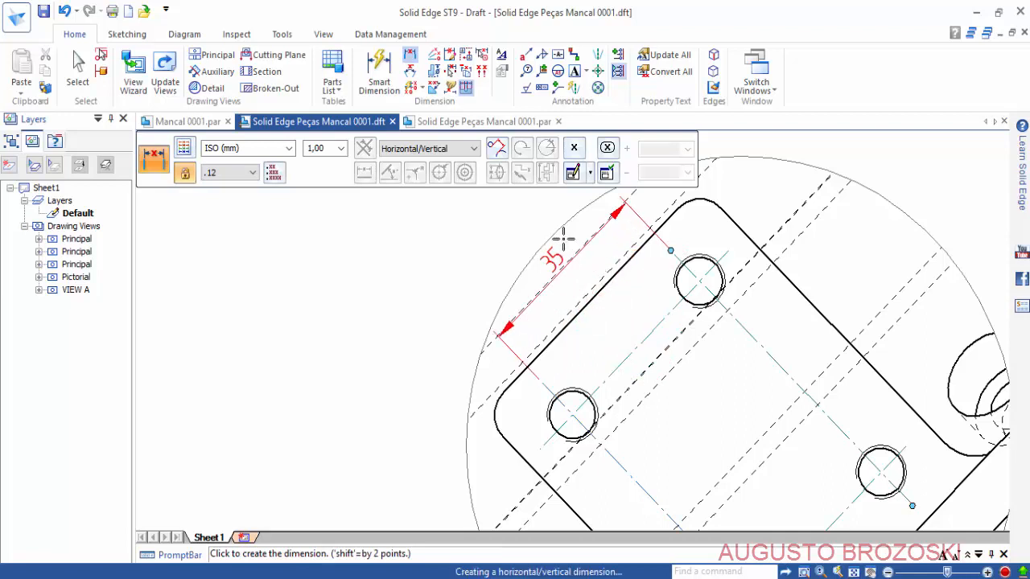
key("shift")
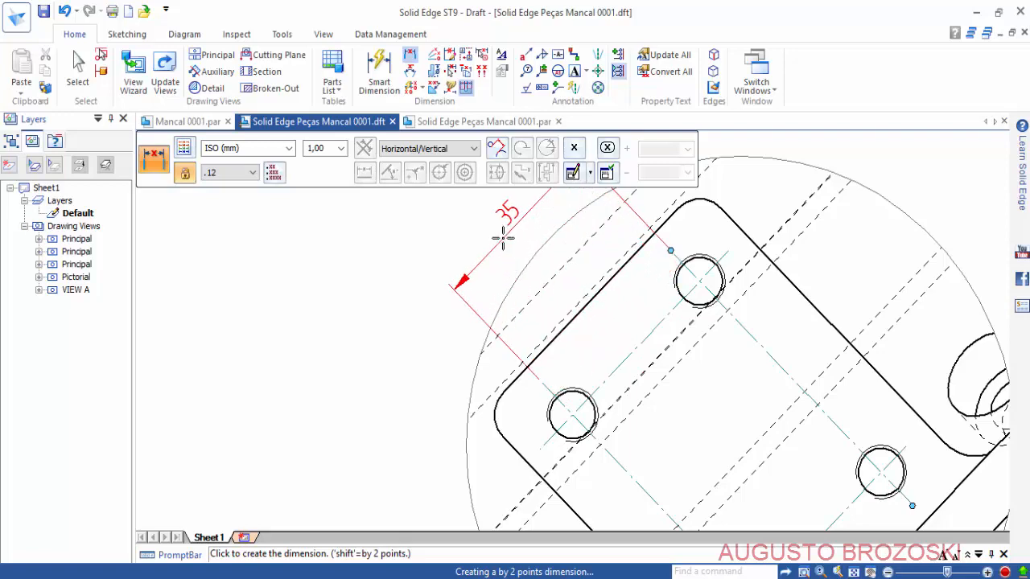
left_click(506, 244)
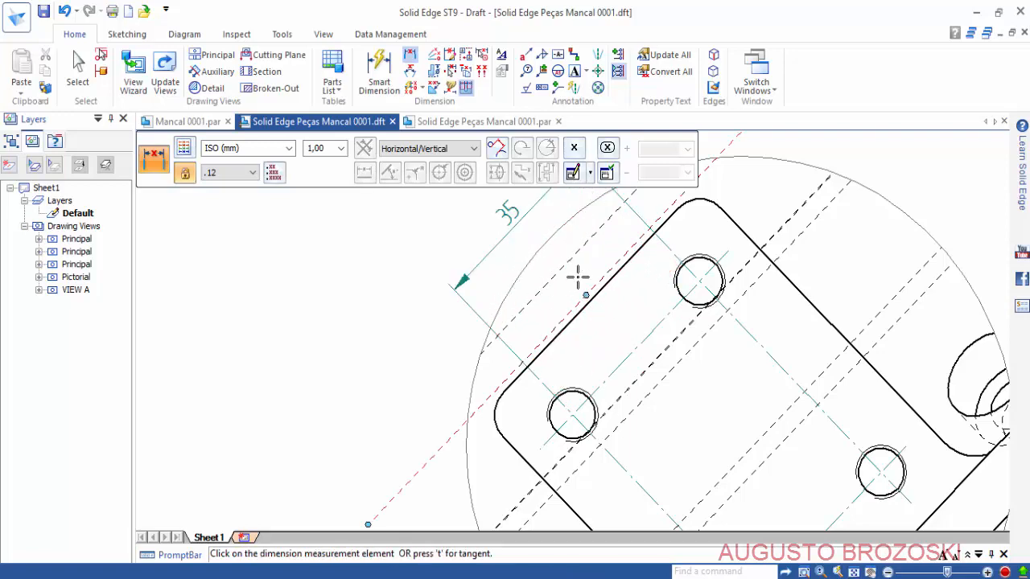
Chain a dimension from the top hole's centerline to the upper-right edge of the face, in line with the hole spacing dimension.
middle_click_drag(577, 277, 596, 344)
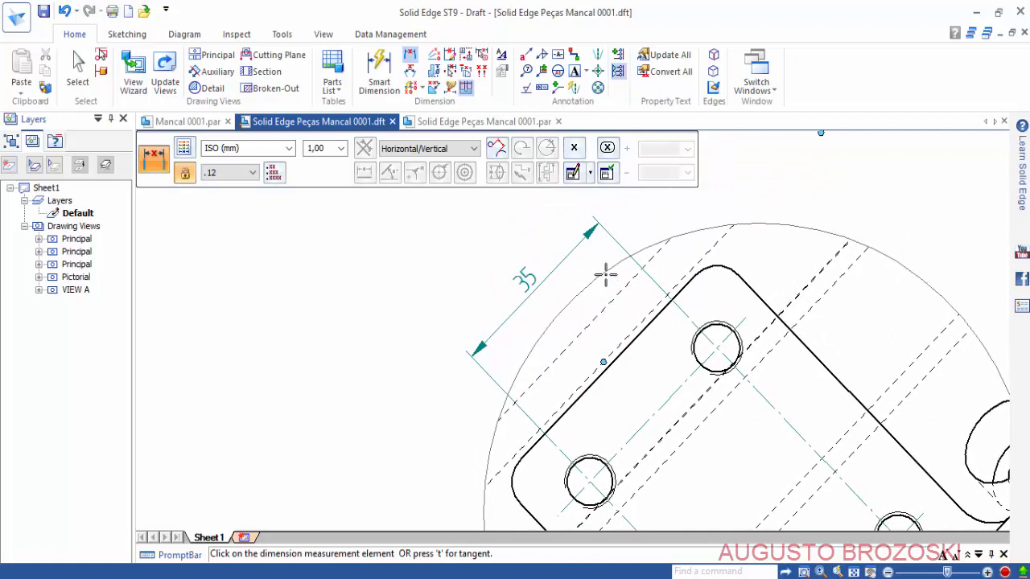
left_click(754, 293)
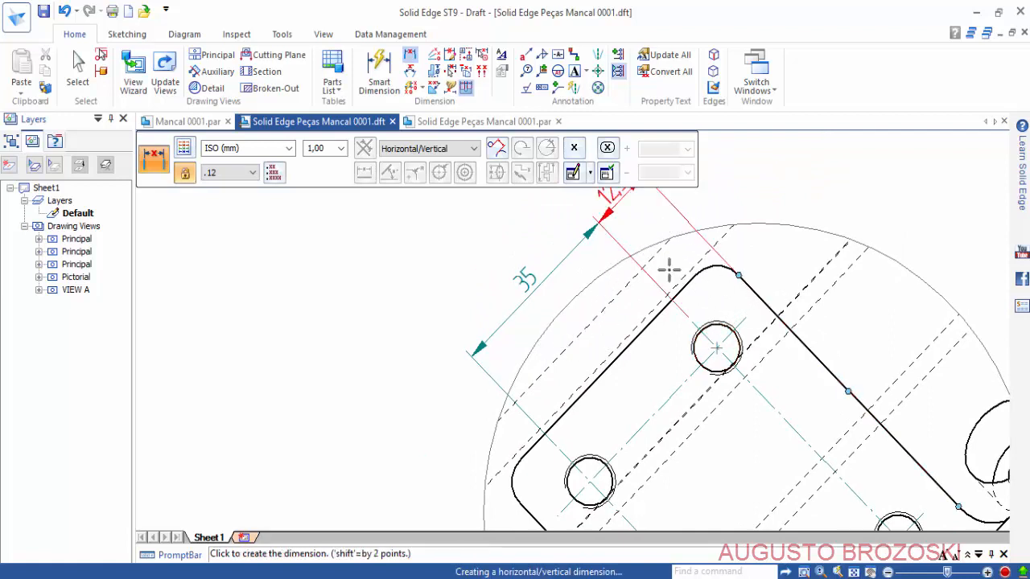
middle_click_drag(656, 250, 668, 310)
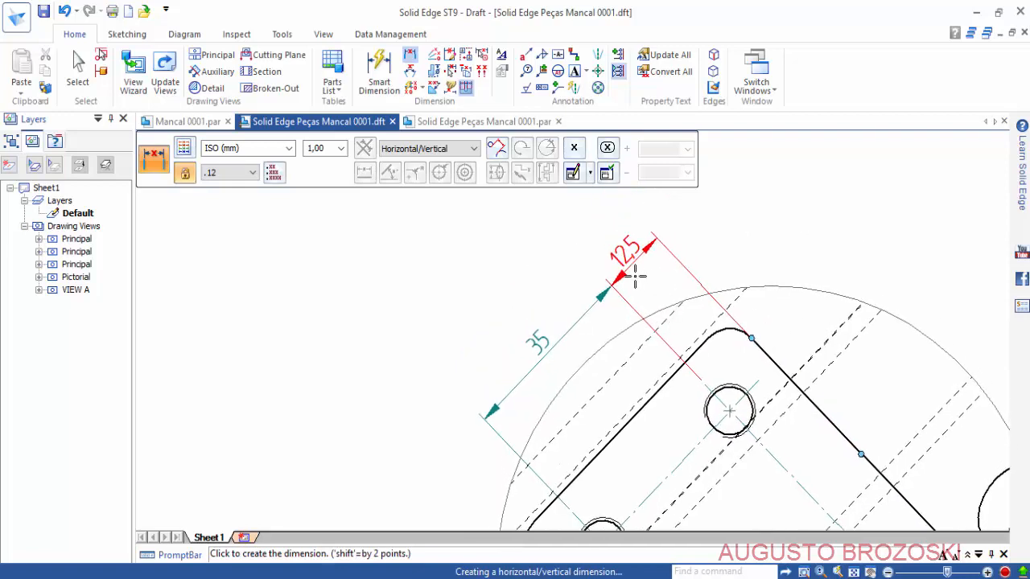
left_click(655, 280)
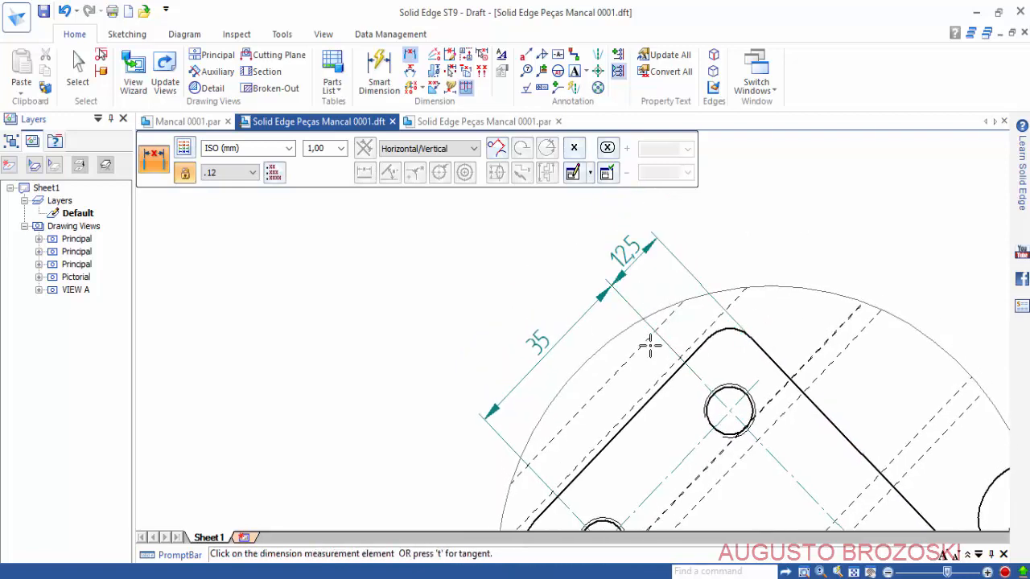
Chain a dimension from the left hole's centerline to the lower-left edge of the face, in line with the hole spacing dimension.
middle_click_drag(650, 346, 684, 260)
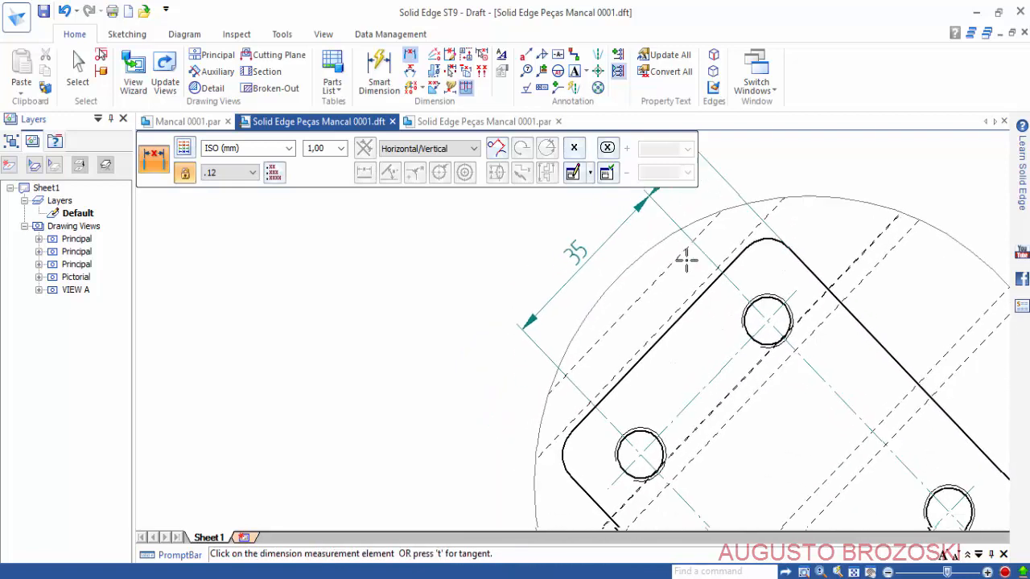
left_click(588, 481)
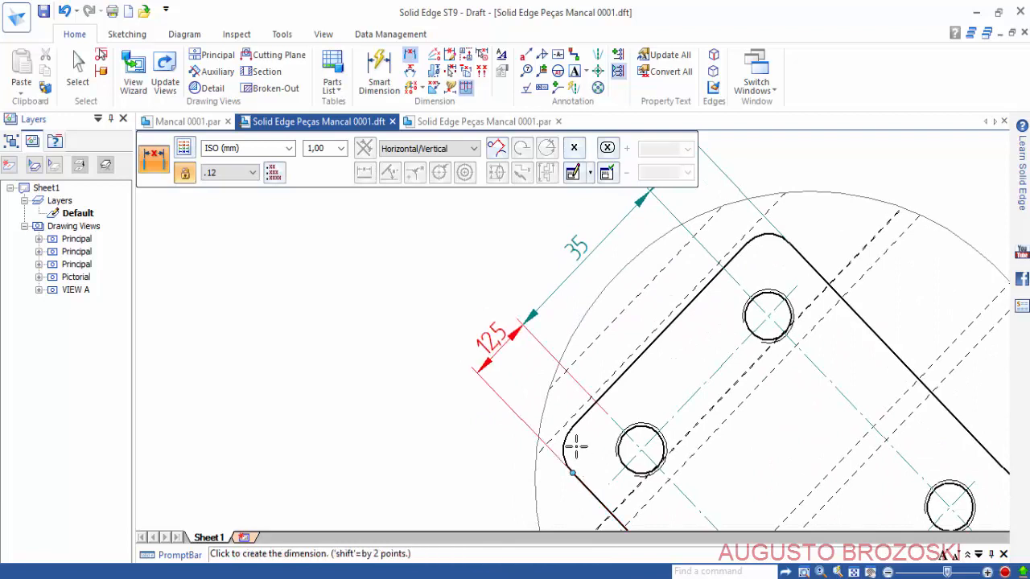
left_click(527, 370)
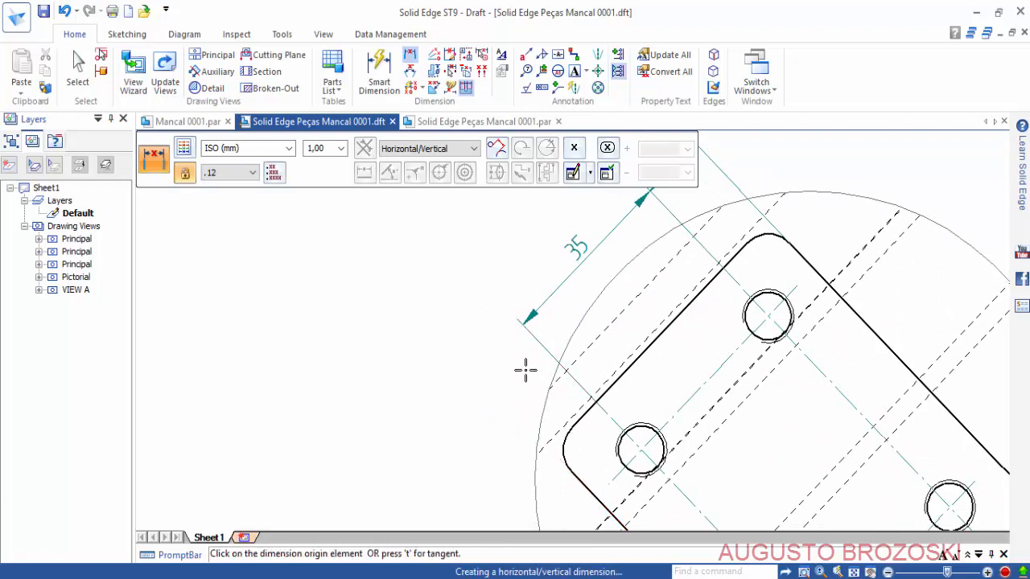
right_click(578, 298)
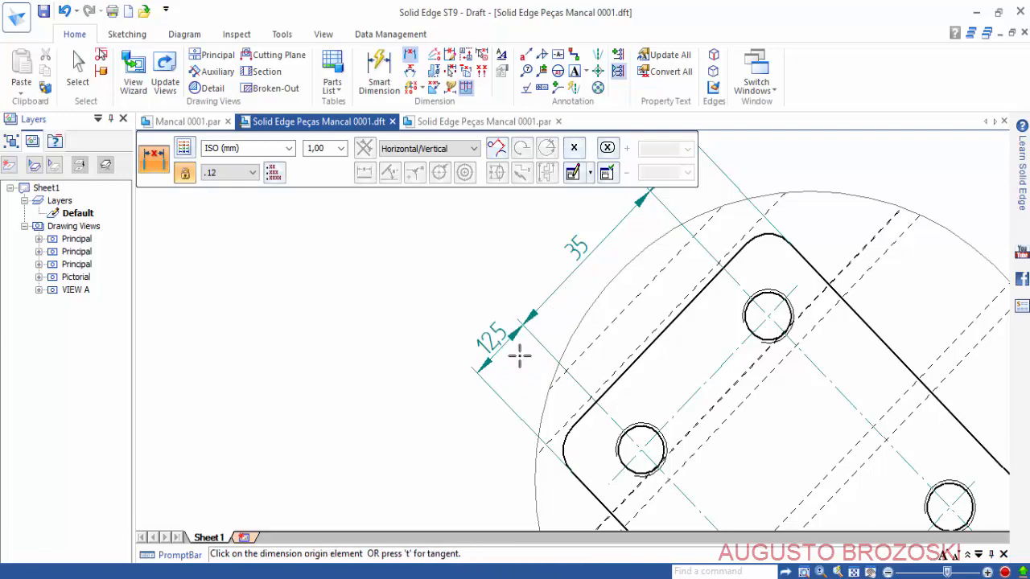
Place a Distance Between dimension by two points from the face's upper-left edge to the top hole's centerline, beyond the crop circle.
mouse_move(708, 340)
middle_mouse_down()
mouse_move(556, 363)
mouse_move(489, 397)
middle_mouse_up()
middle_click_drag(579, 369, 561, 387)
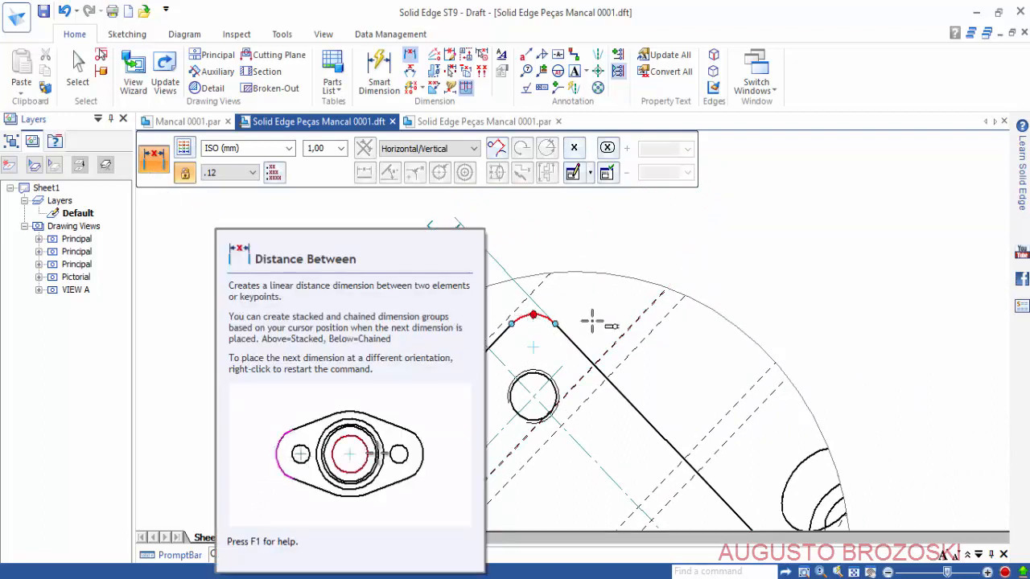
key("Escape")
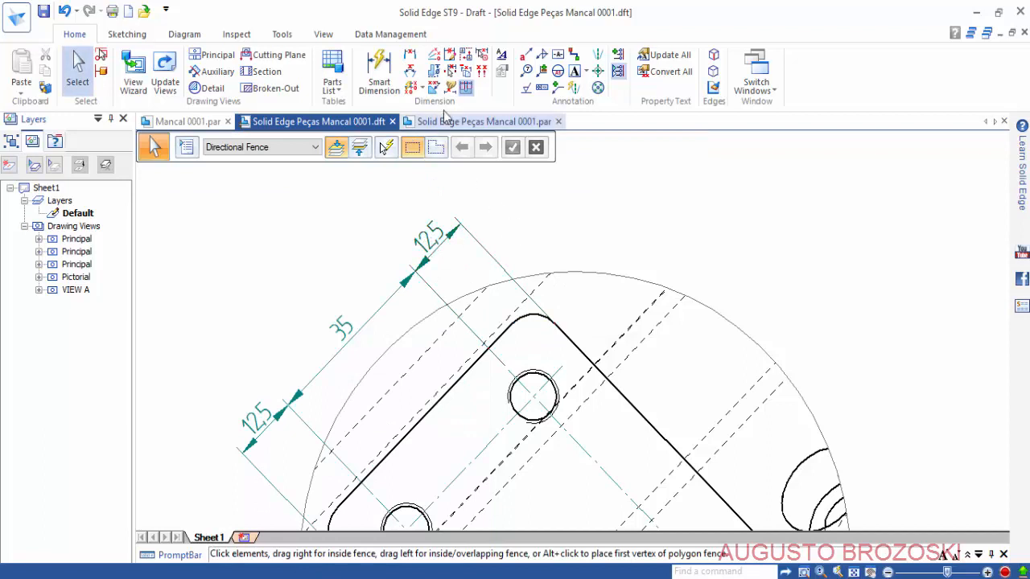
left_click(409, 55)
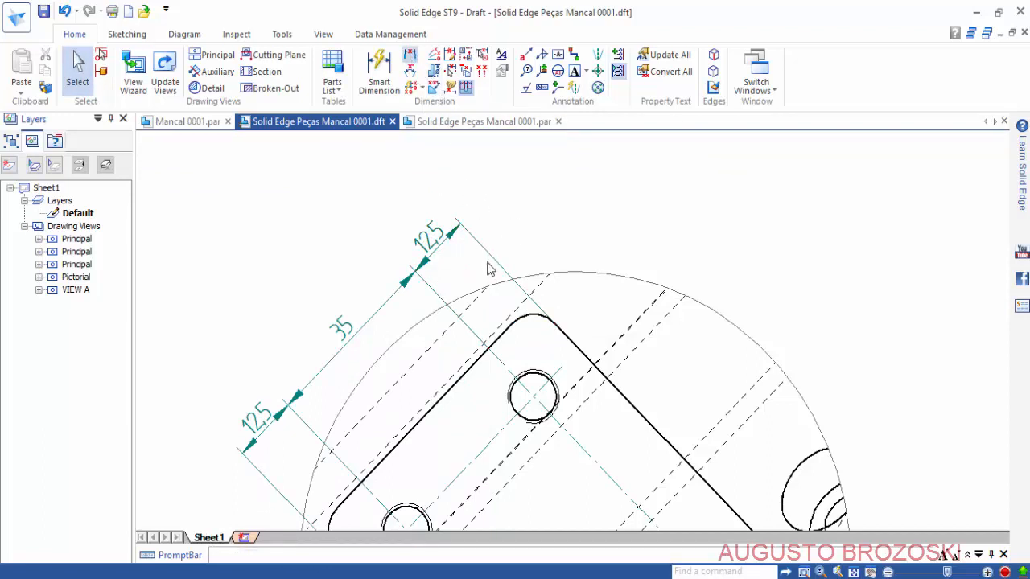
left_click(509, 328)
left_click(563, 365)
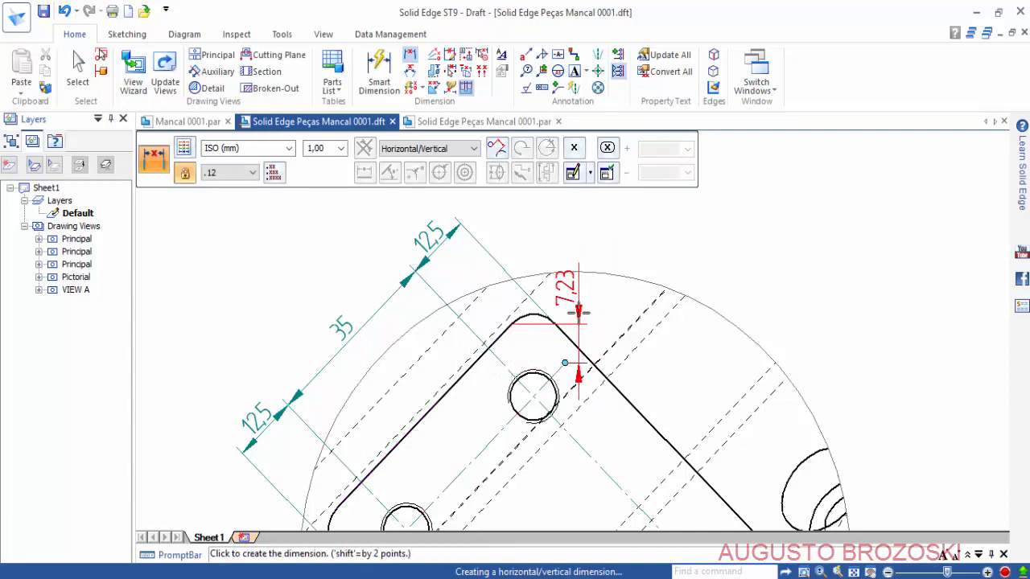
key("shift")
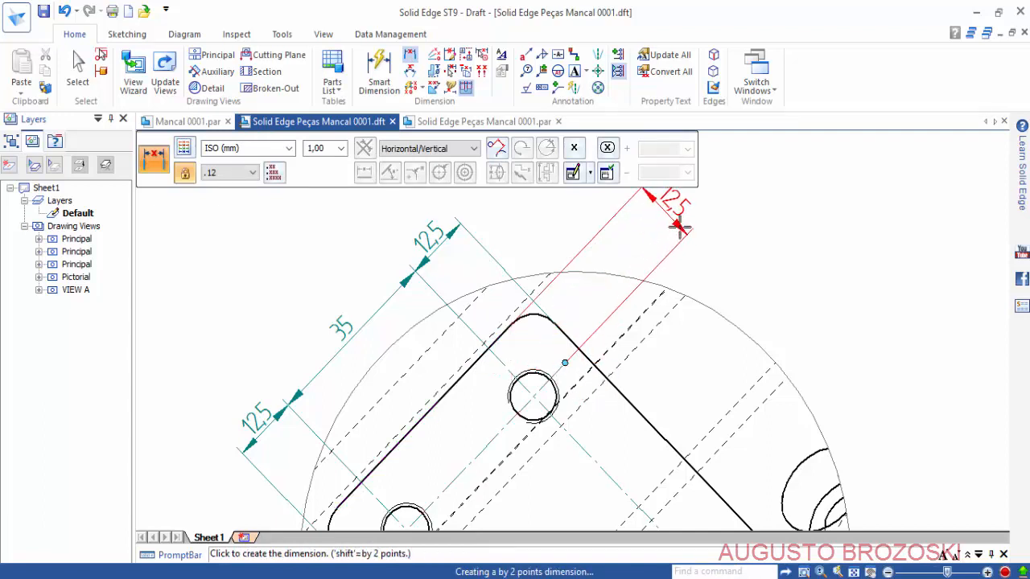
left_click(680, 235)
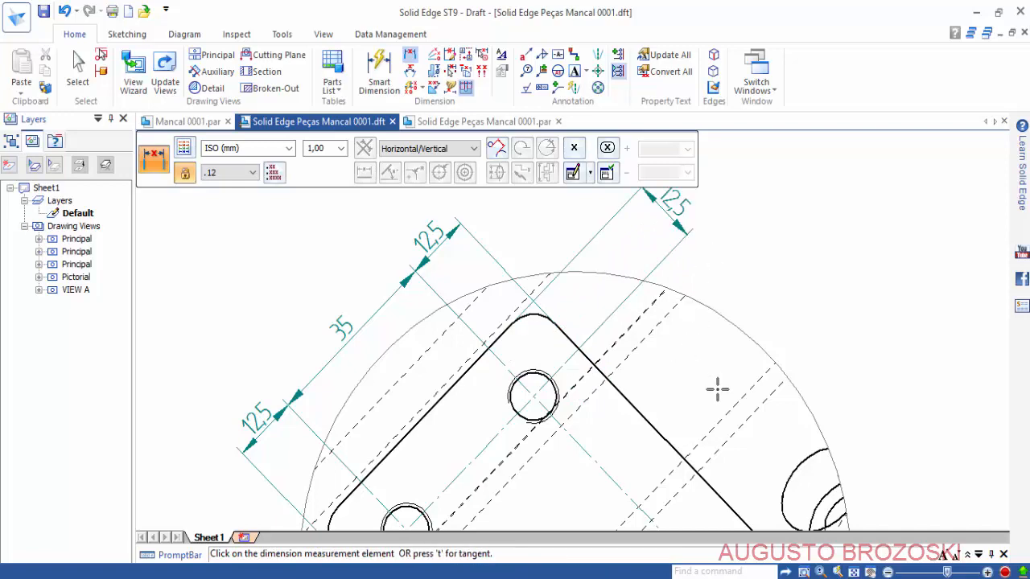
Chain a dimension from the top hole's centerline to the right hole's centerline, in line with the edge dimension just placed.
scroll(694, 384, "up", 1)
scroll(694, 385, "down", 2)
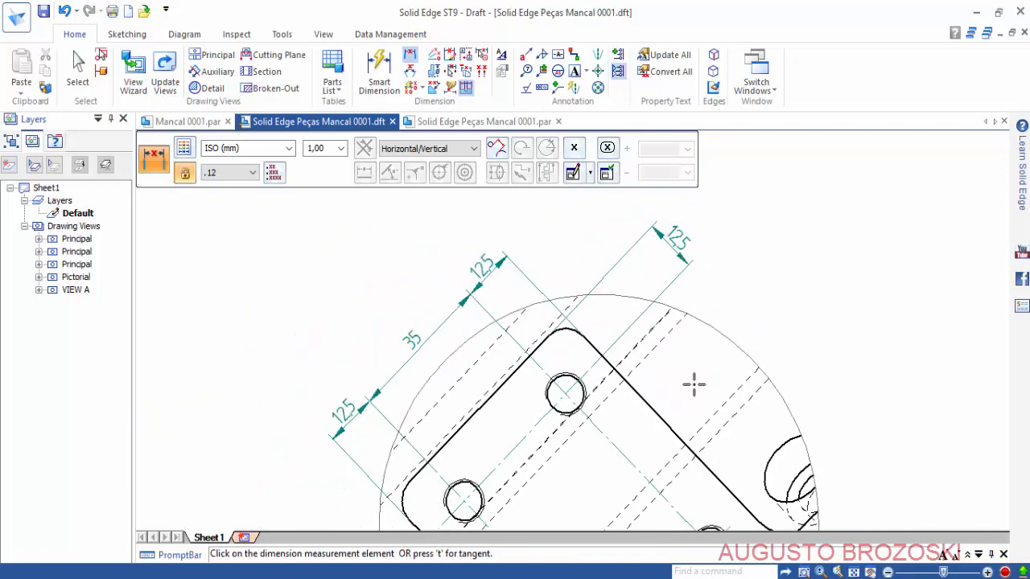
middle_click_drag(694, 384, 645, 323)
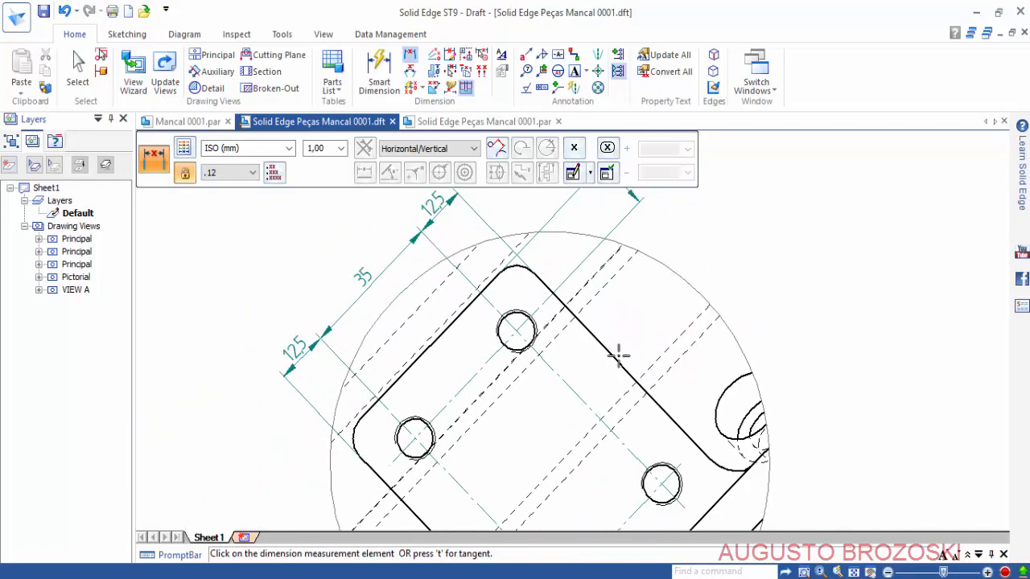
left_click(684, 462)
middle_click_drag(720, 316, 707, 367)
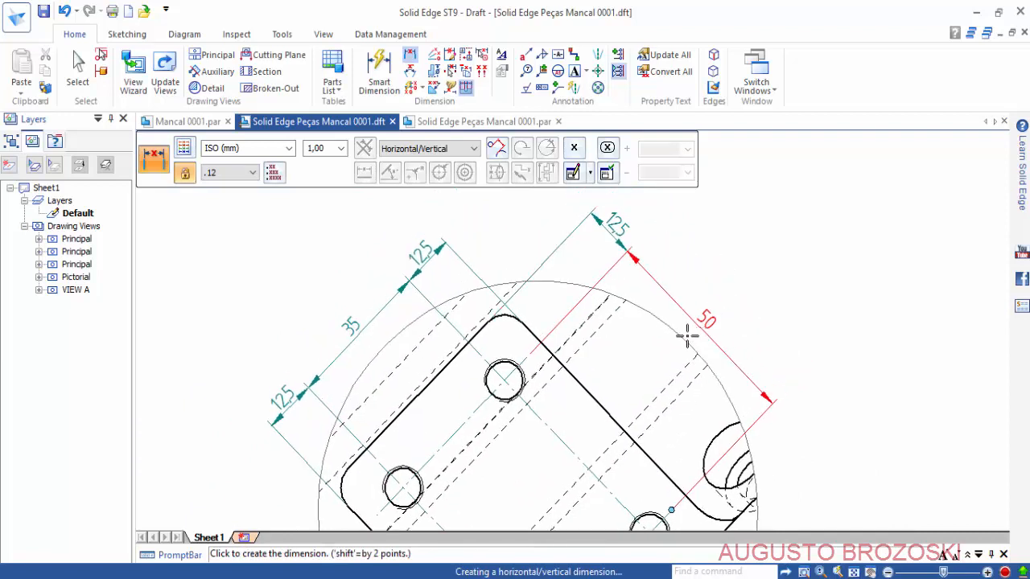
left_click(686, 340)
Chain a dimension from the right hole's centerline to the lower-right edge of the face, in line with that hole spacing dimension.
middle_click_drag(711, 385, 650, 313)
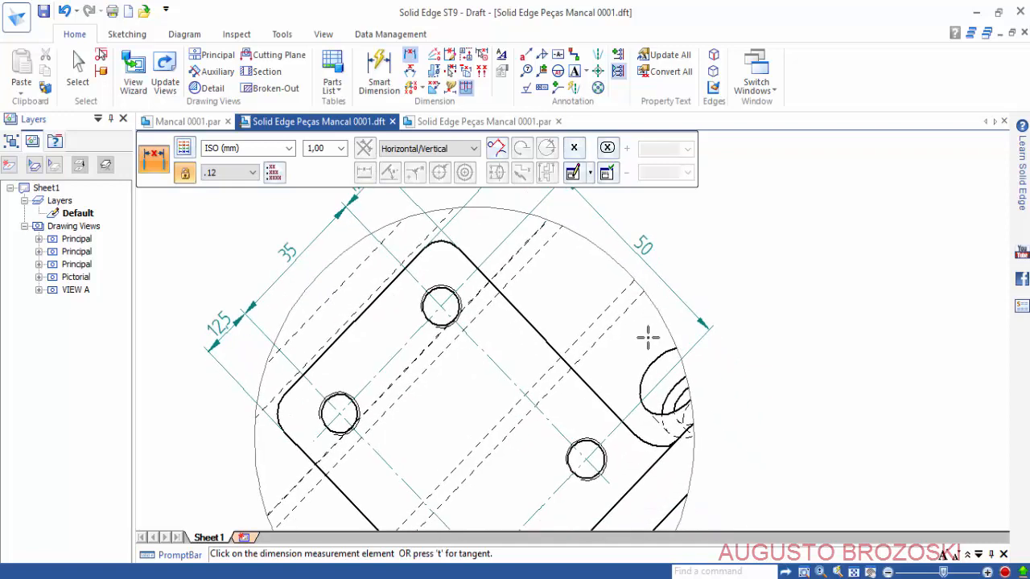
left_click(650, 465)
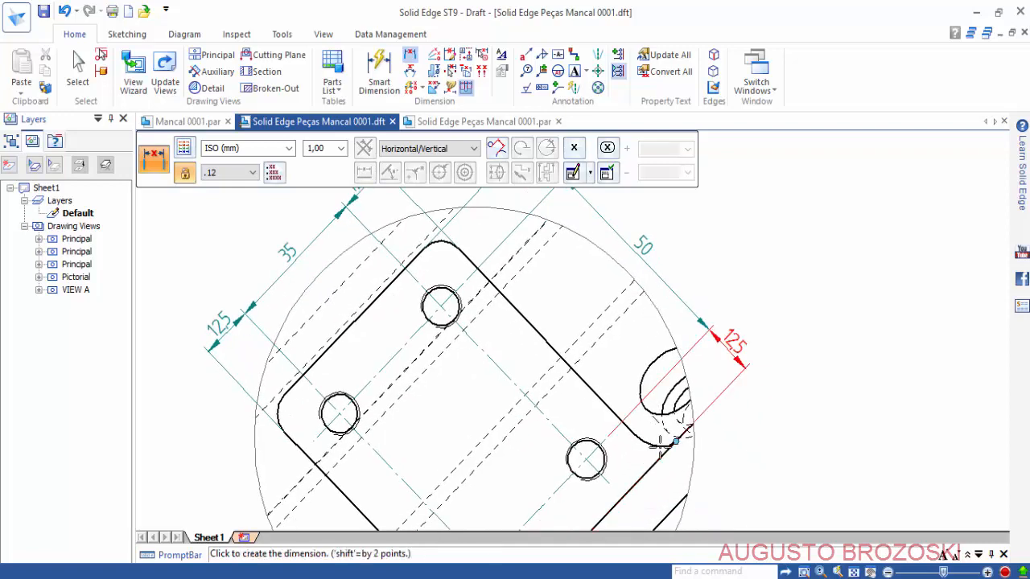
left_click(716, 371)
Place an overall dimension by two points between the face's lower-left and upper-right edges, outside the existing chained dimensions.
scroll(713, 368, "up", 1)
scroll(635, 338, "down", 1)
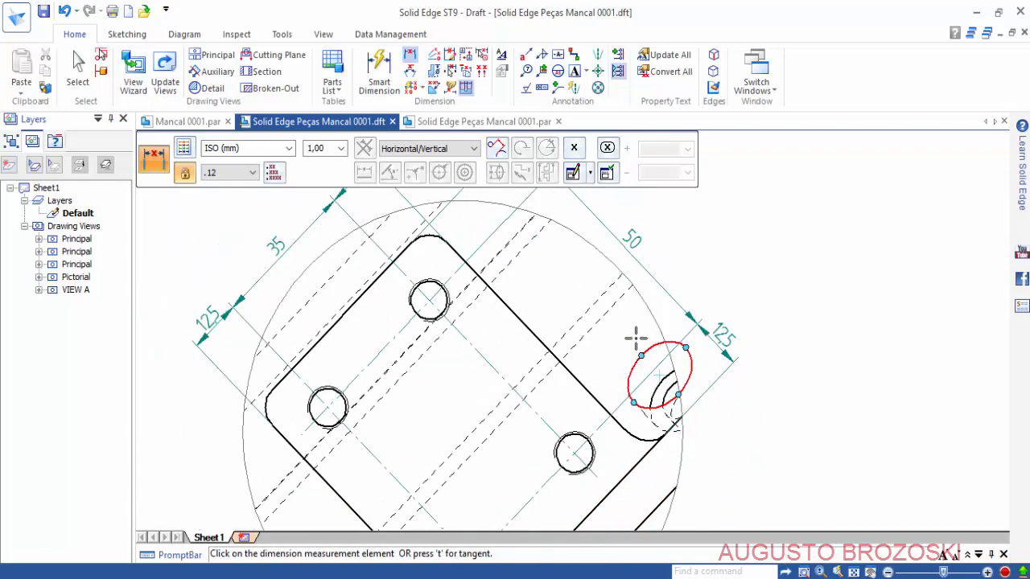
scroll(636, 338, "down", 1)
middle_click_drag(593, 324, 731, 369)
scroll(483, 330, "up", 1)
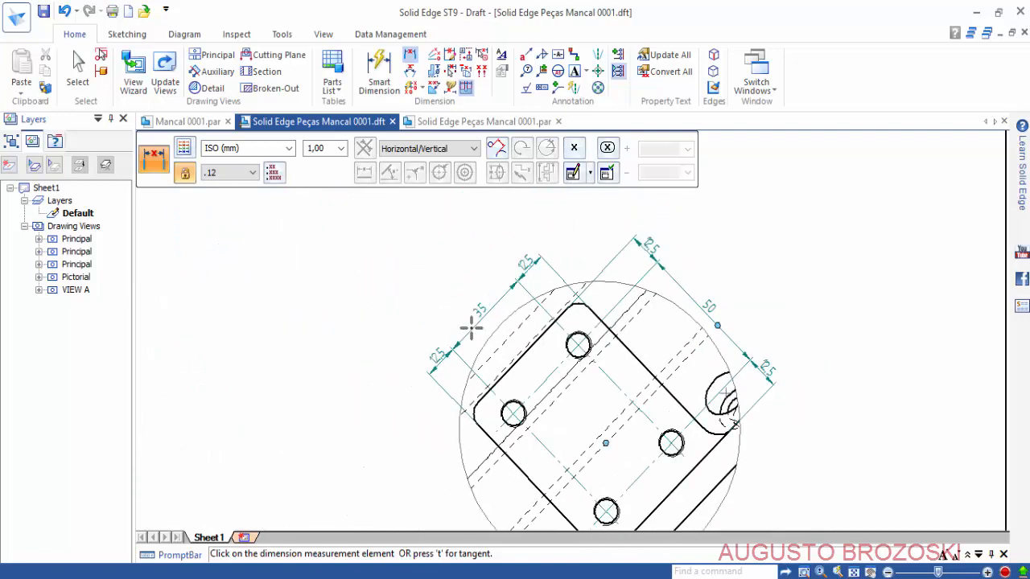
scroll(457, 306, "up", 1)
right_click(441, 276)
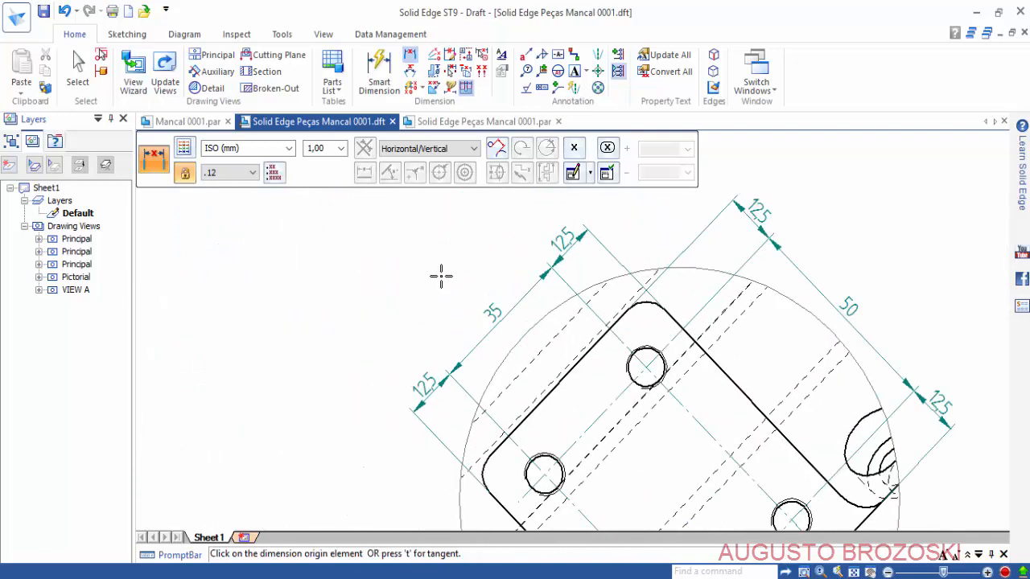
left_click(498, 499)
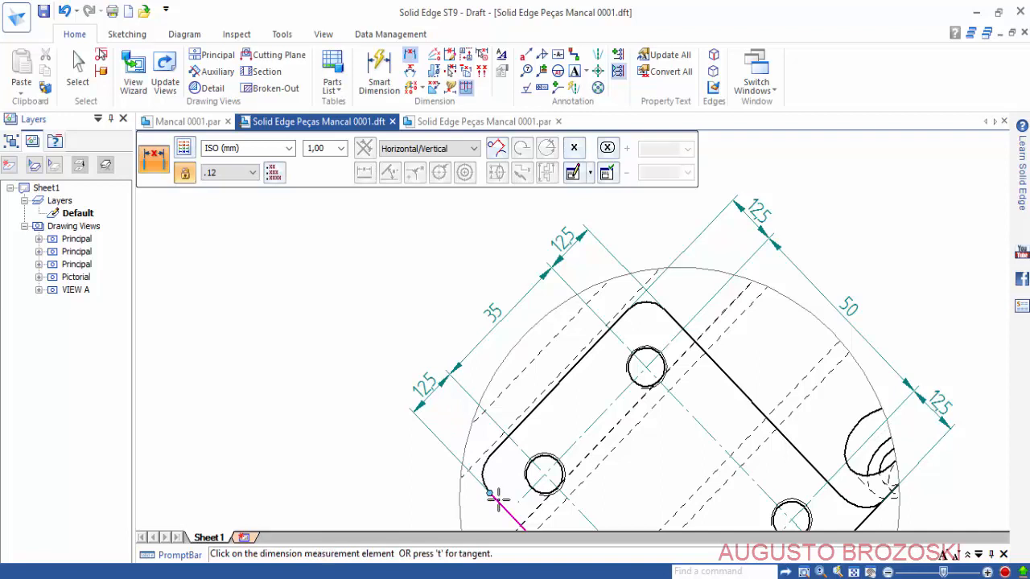
left_click(673, 321)
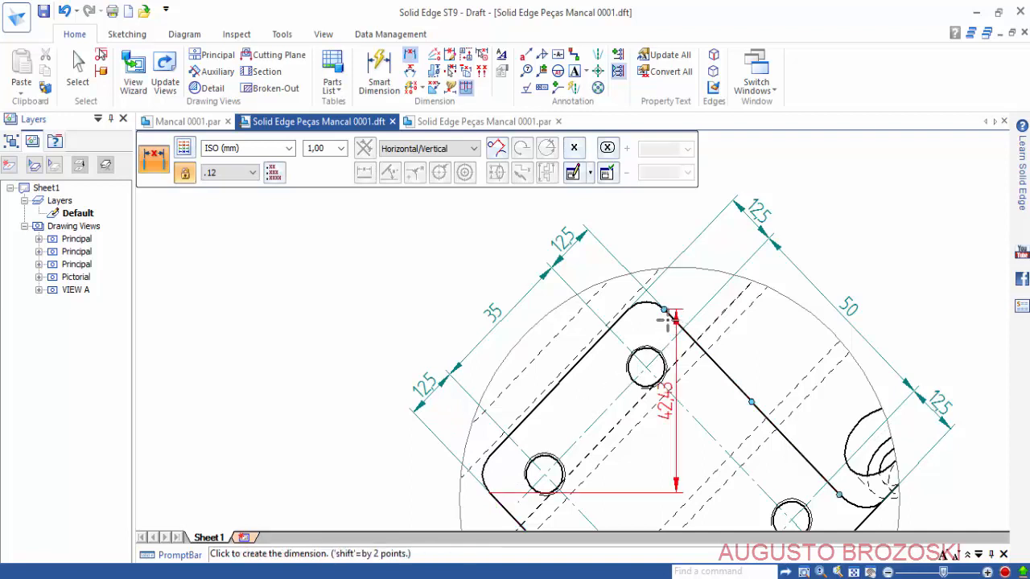
right_click(473, 279)
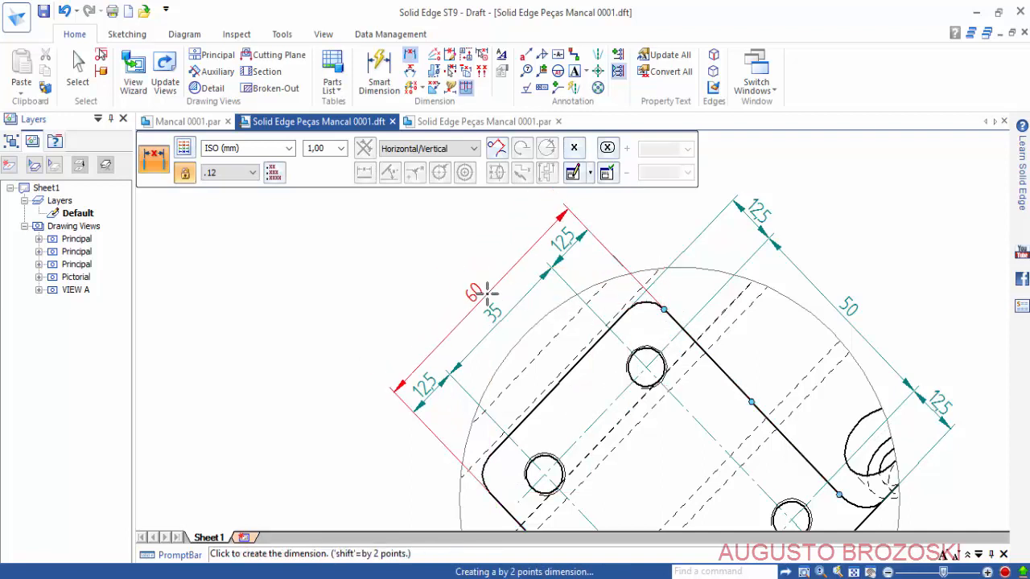
left_click(470, 281)
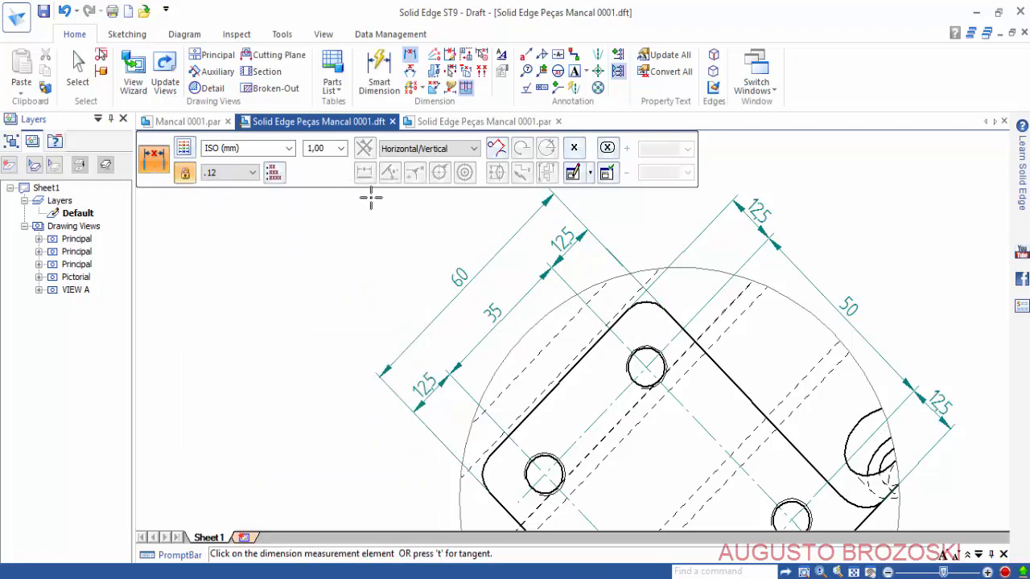
Add a Smart Dimension radius to the rounded left corner of the face, with its text outside the crop circle.
scroll(643, 287, "down", 4)
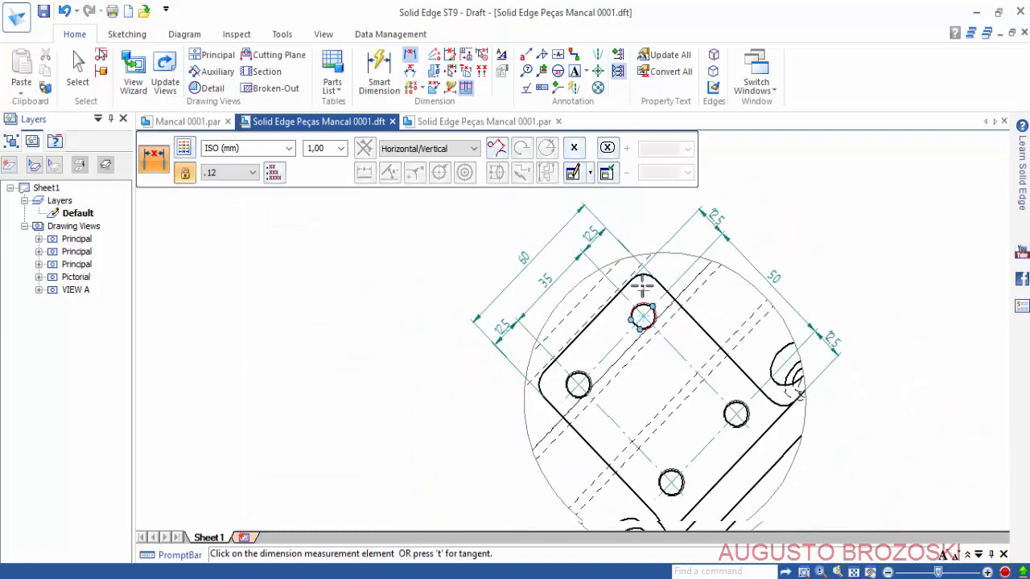
scroll(561, 298, "up", 2)
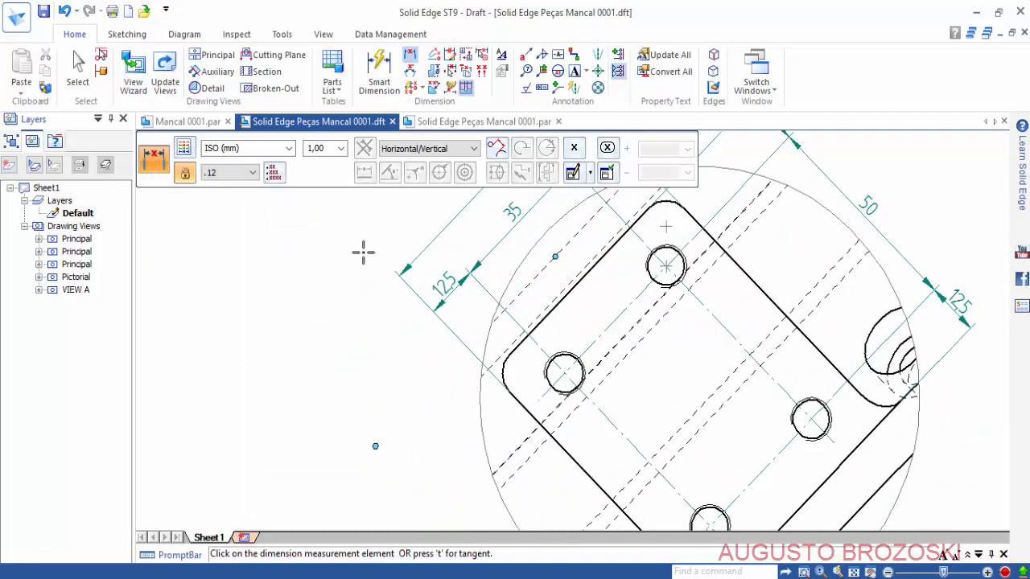
left_click(380, 72)
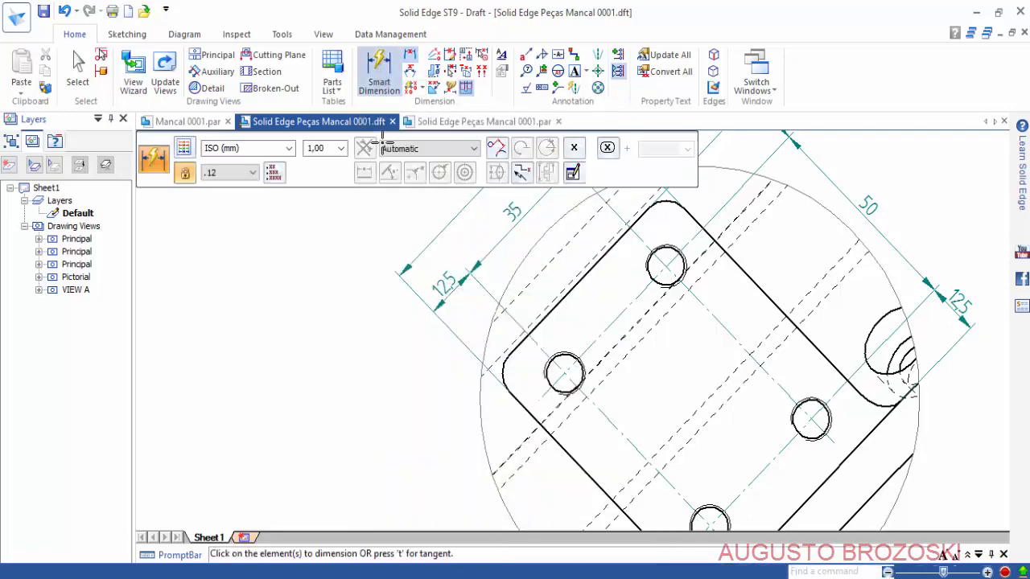
scroll(461, 344, "down", 2)
scroll(492, 371, "up", 5)
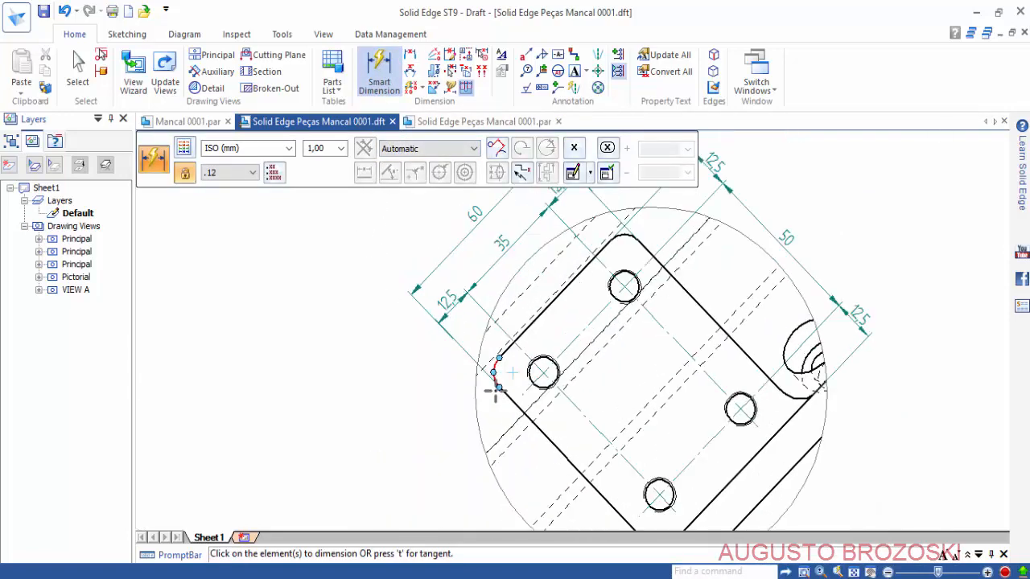
left_click(482, 368)
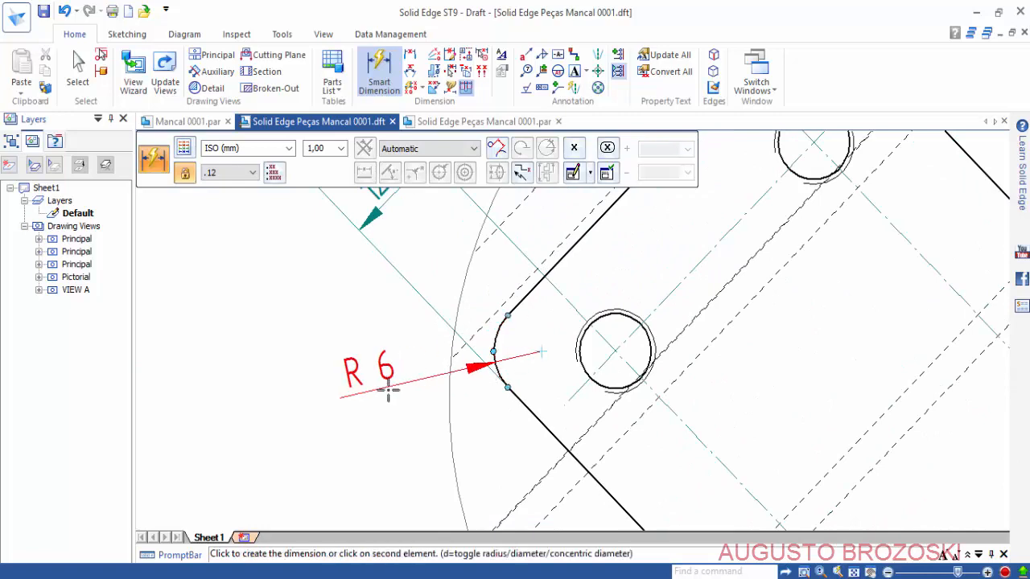
left_click(364, 390)
Add a Smart Dimension to the right hole's outer thread arc, set as a diameter, with its text outside the crop circle.
scroll(559, 350, "down", 5)
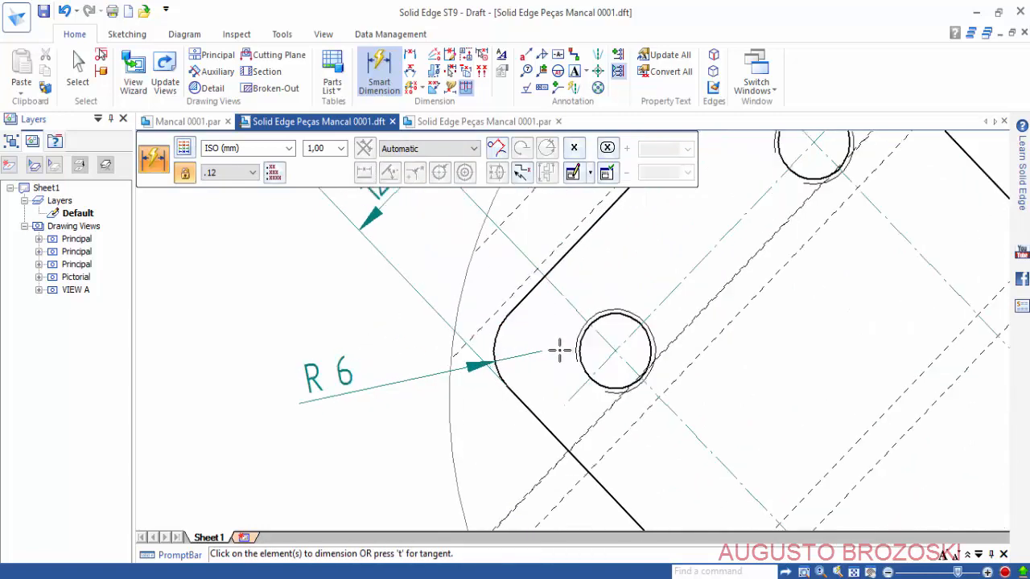
scroll(519, 344, "up", 3)
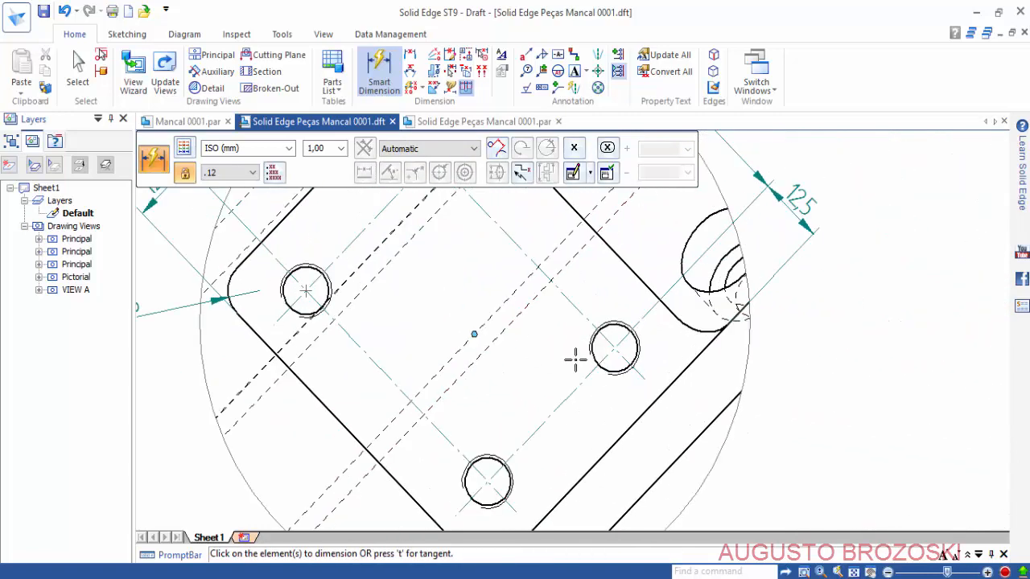
scroll(665, 372, "up", 2)
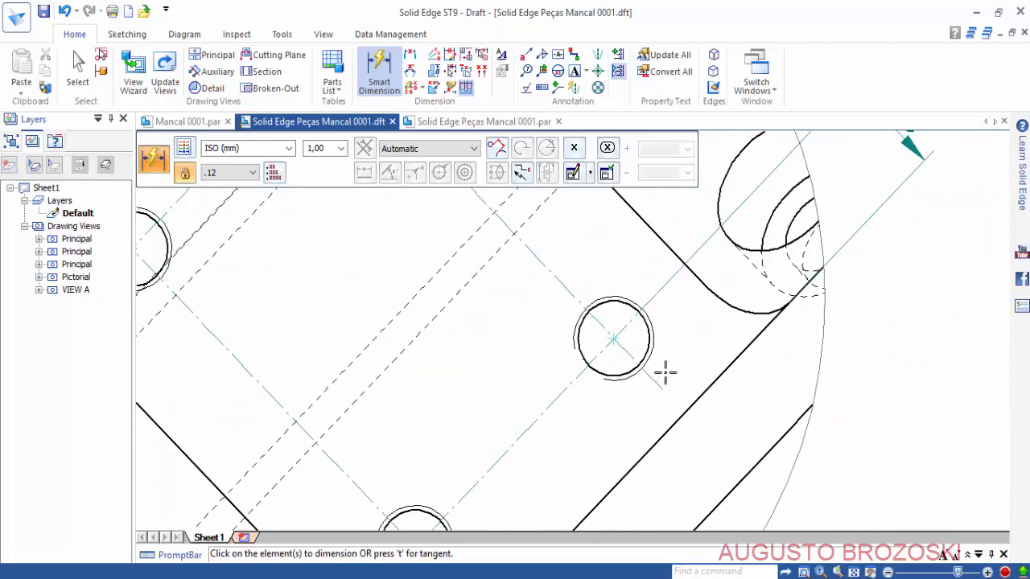
left_click(654, 348)
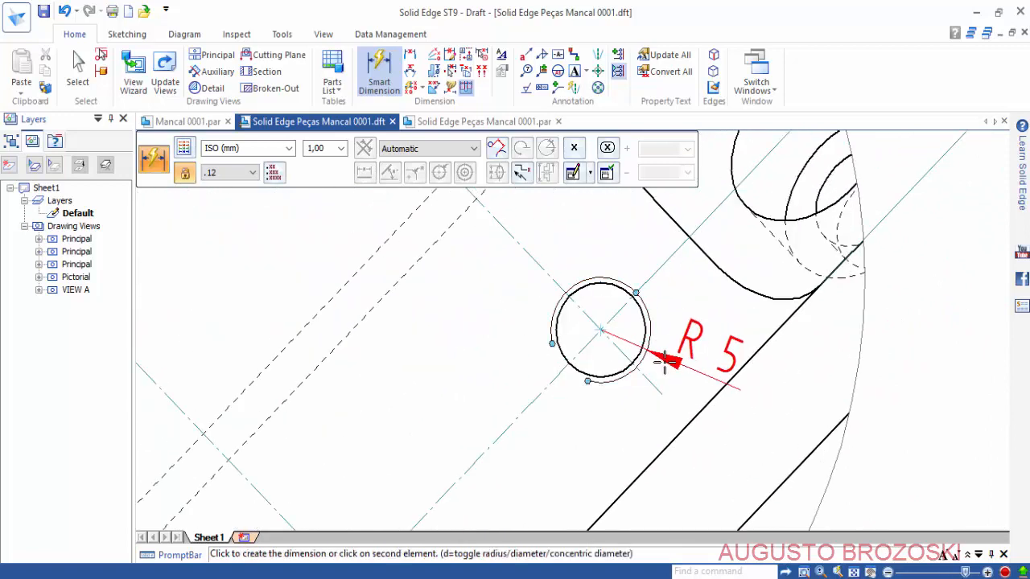
scroll(668, 357, "up", 1)
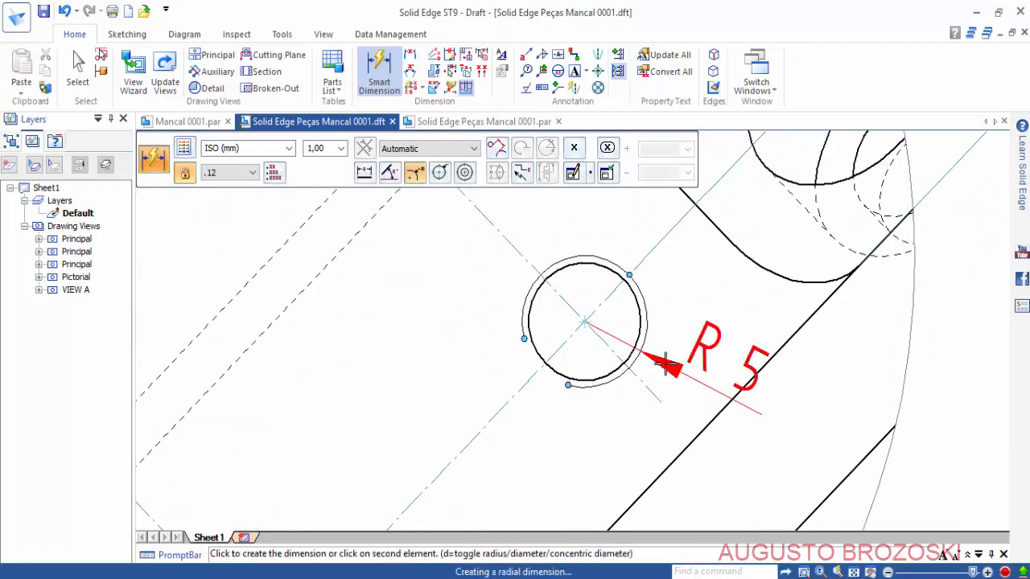
left_click(440, 173)
scroll(589, 331, "down", 5)
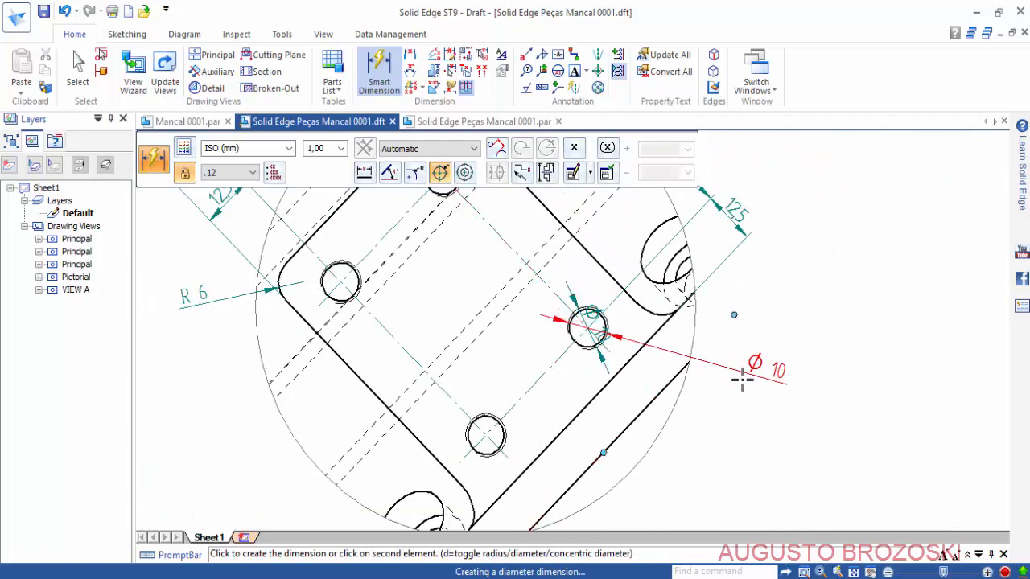
left_click(733, 375)
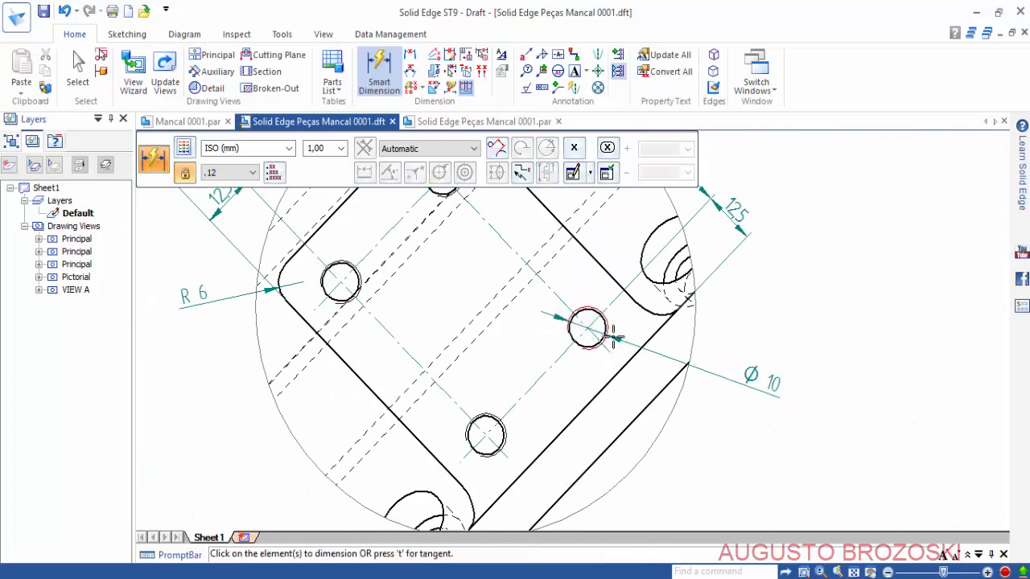
Save the drawing and go to the base of the front view.
scroll(595, 326, "down", 4)
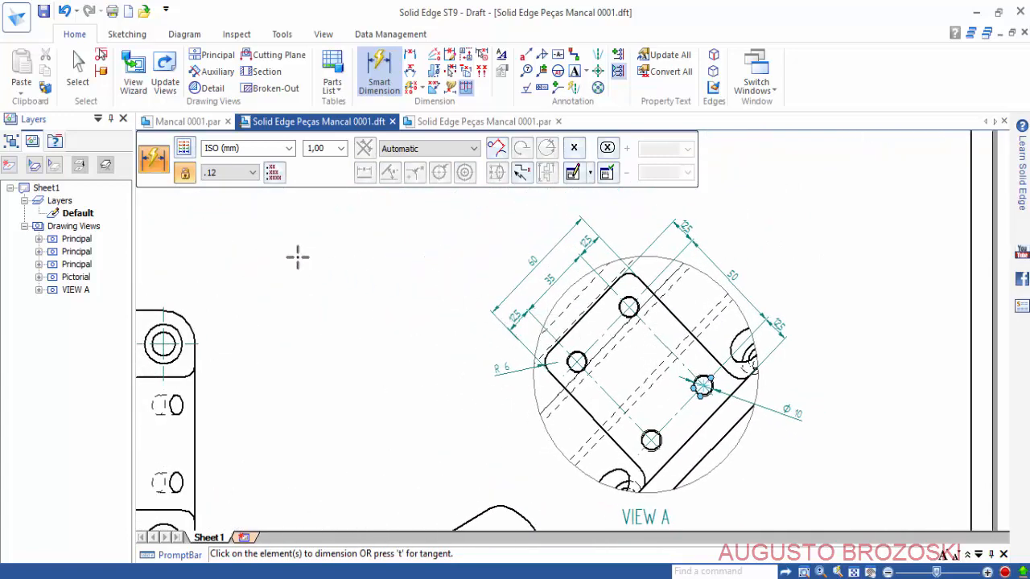
left_click(44, 11)
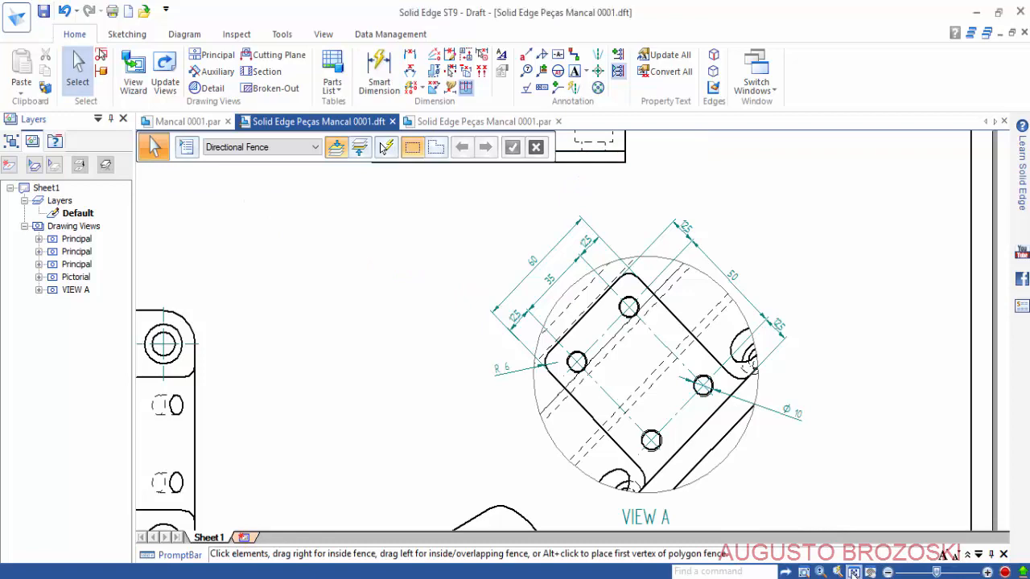
left_click(854, 572)
scroll(403, 226, "down", 1)
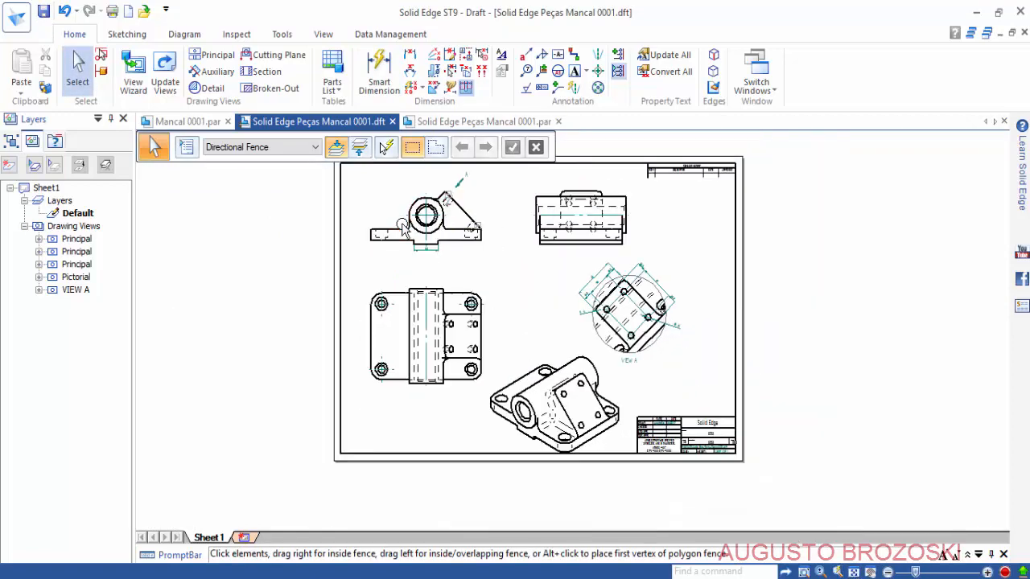
scroll(402, 219, "up", 4)
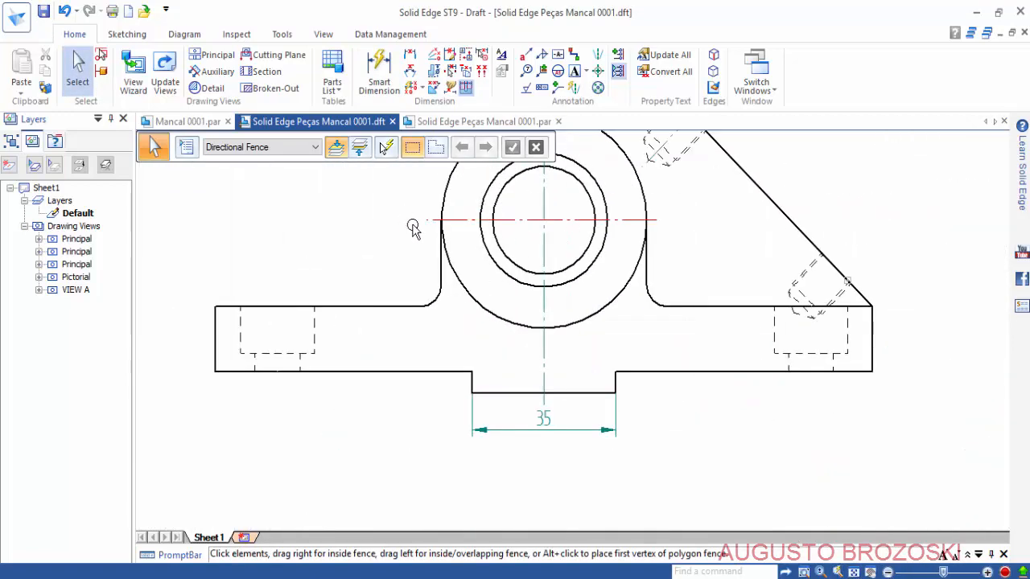
middle_click_drag(555, 358, 541, 307)
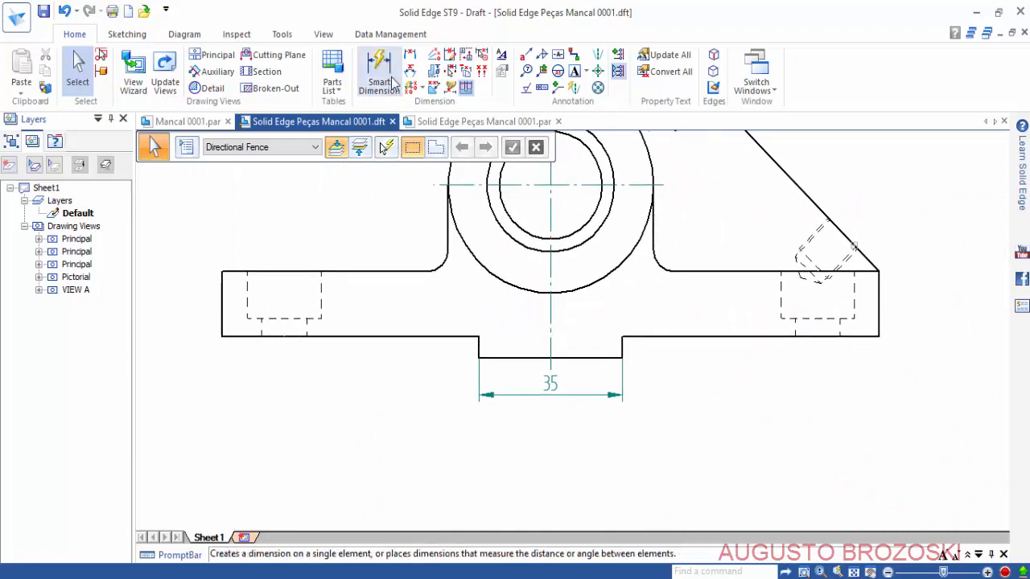
Add a Smart Dimension for the overall length of the front view's base, placed below the tongue's width dimension.
left_click(386, 69)
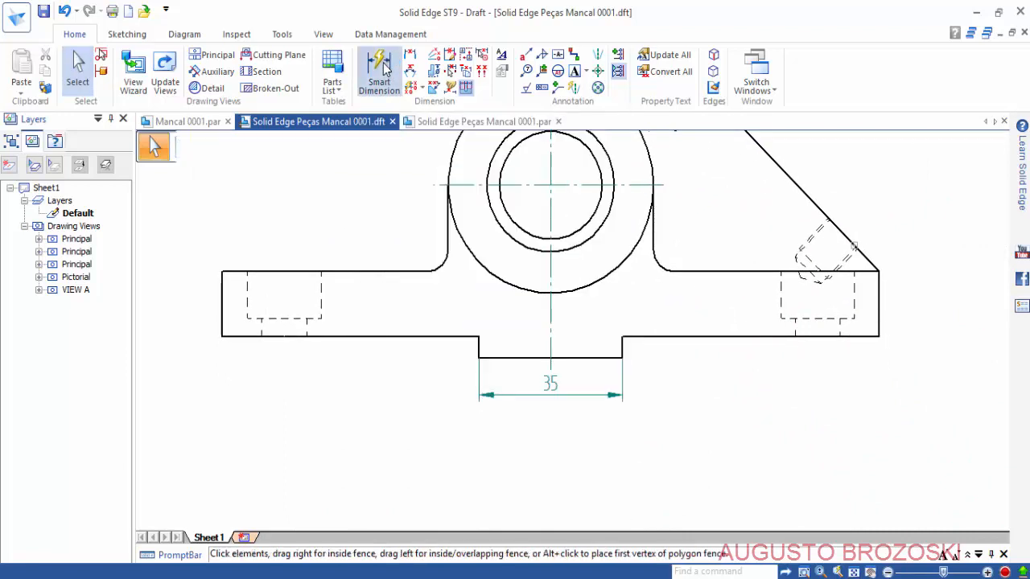
left_click(224, 337)
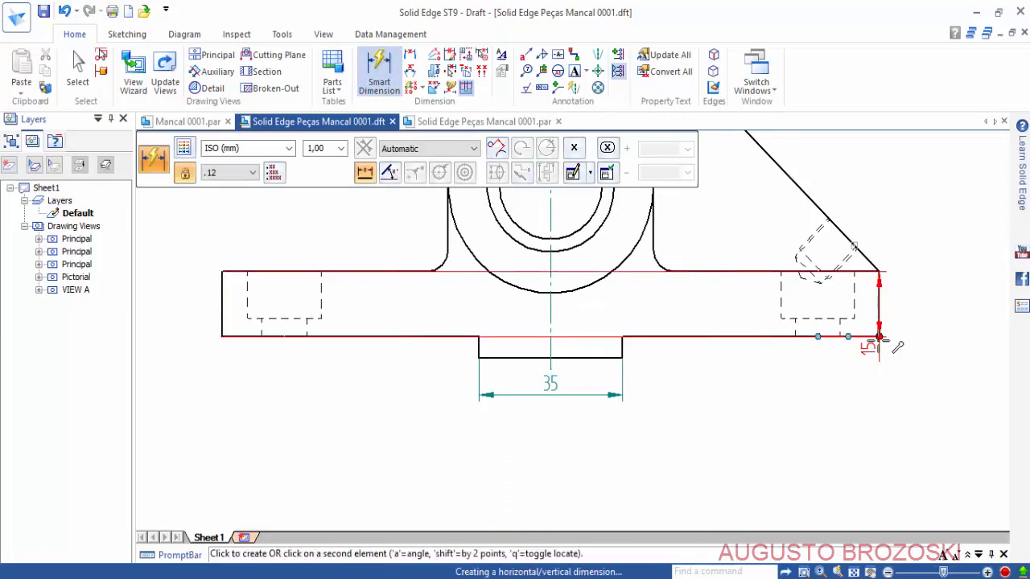
left_click(549, 432)
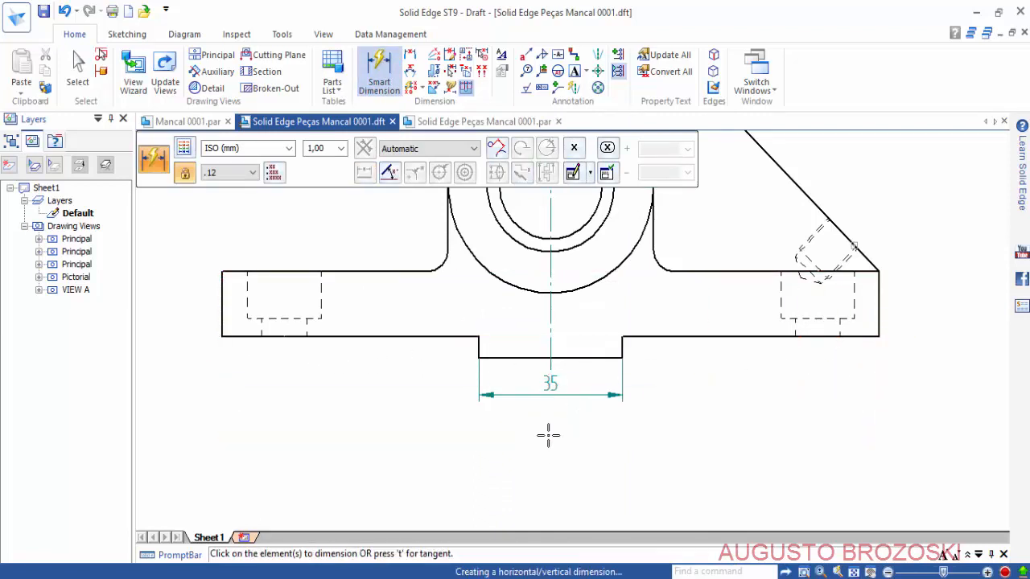
Add a vertical Smart Dimension for the base's thickness, placed outside its right edge in the front view.
middle_click_drag(755, 390, 563, 443)
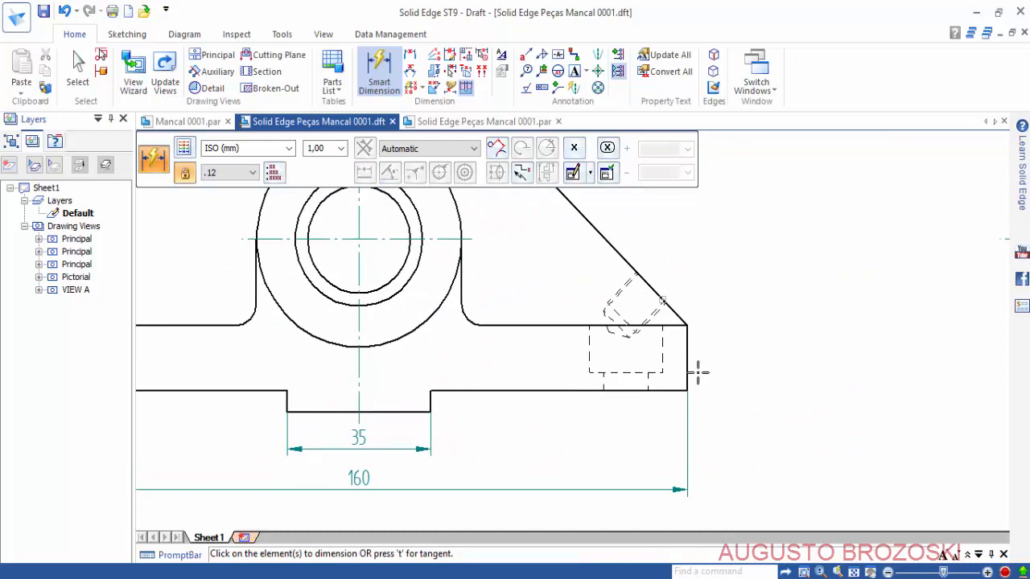
left_click(691, 342)
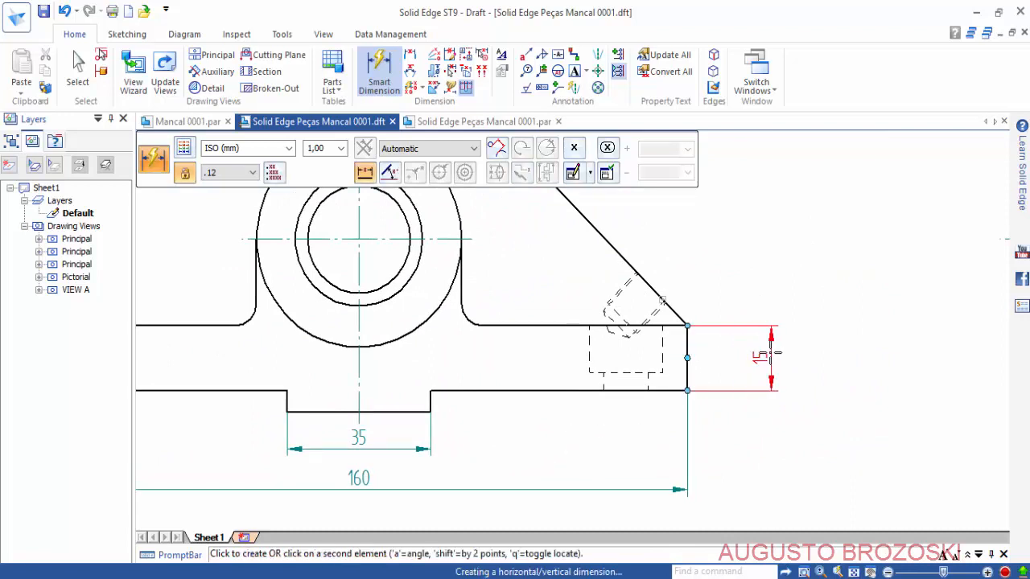
left_click(770, 370)
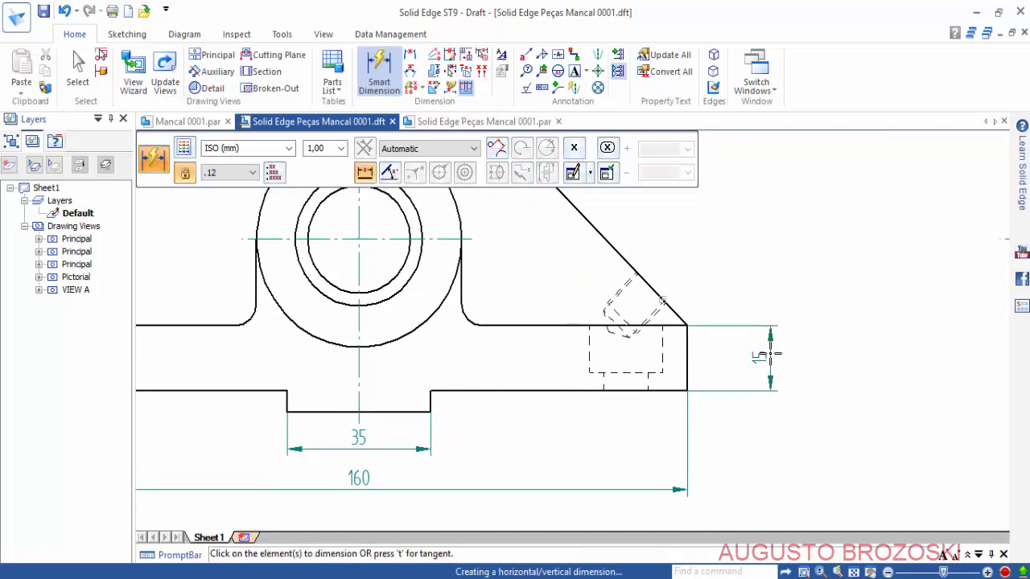
Dimension the tongue's height in the front view, from the base's underside to the tongue's bottom edge.
left_click(667, 393)
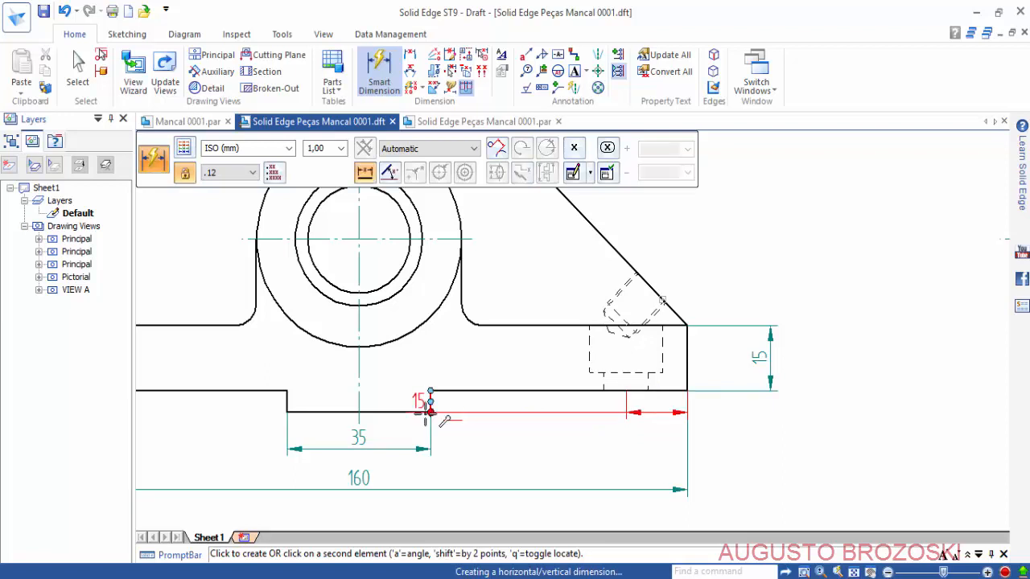
Dimension the height of the tongue under the base in the front view, in line with the base thickness dimension.
left_click(428, 411)
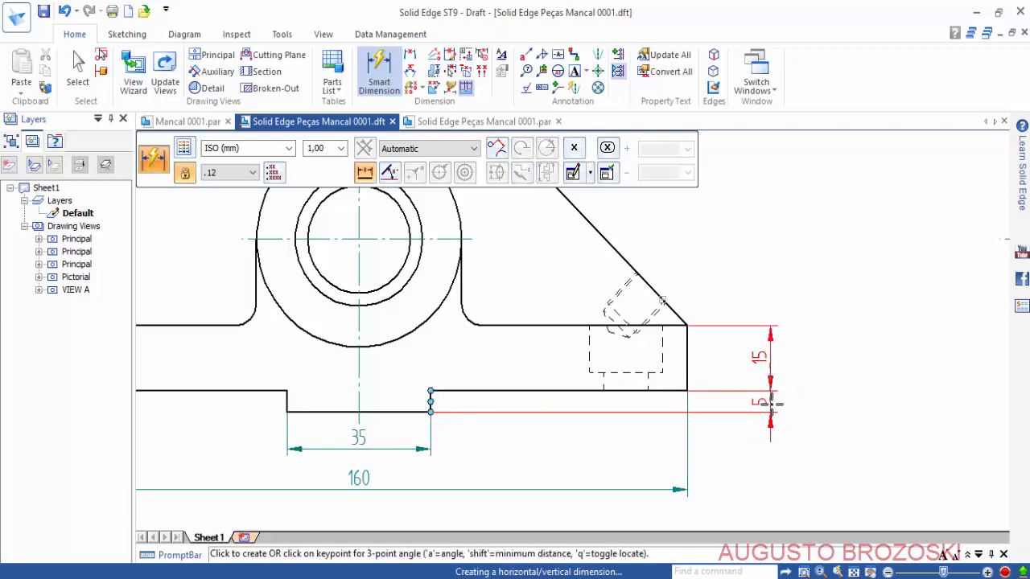
left_click(772, 404)
Add an angular dimension between the base's end face and the inclined face in the front view.
mouse_move(669, 369)
middle_mouse_down()
mouse_move(683, 389)
mouse_move(690, 446)
middle_mouse_up()
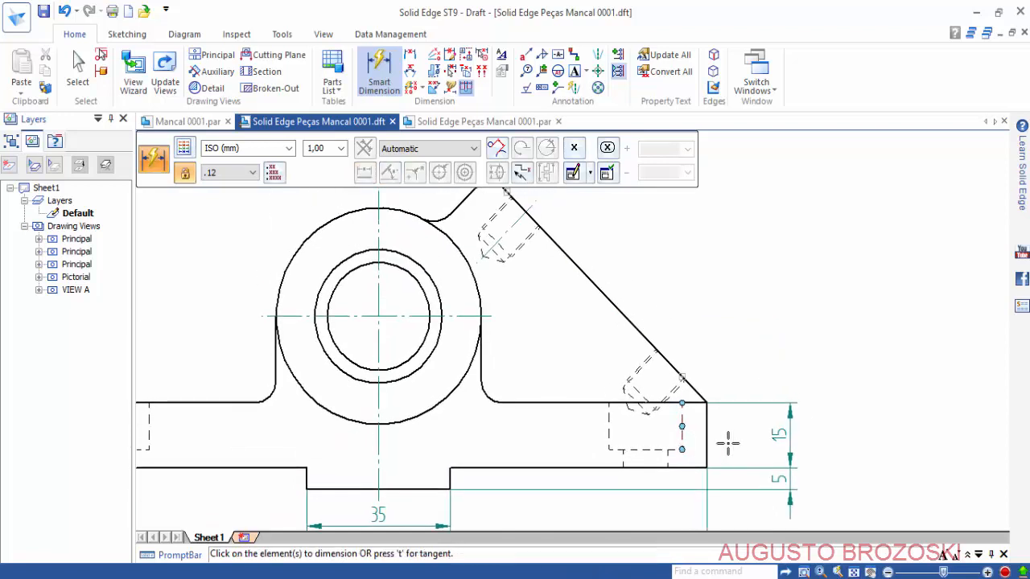
scroll(714, 394, "up", 2)
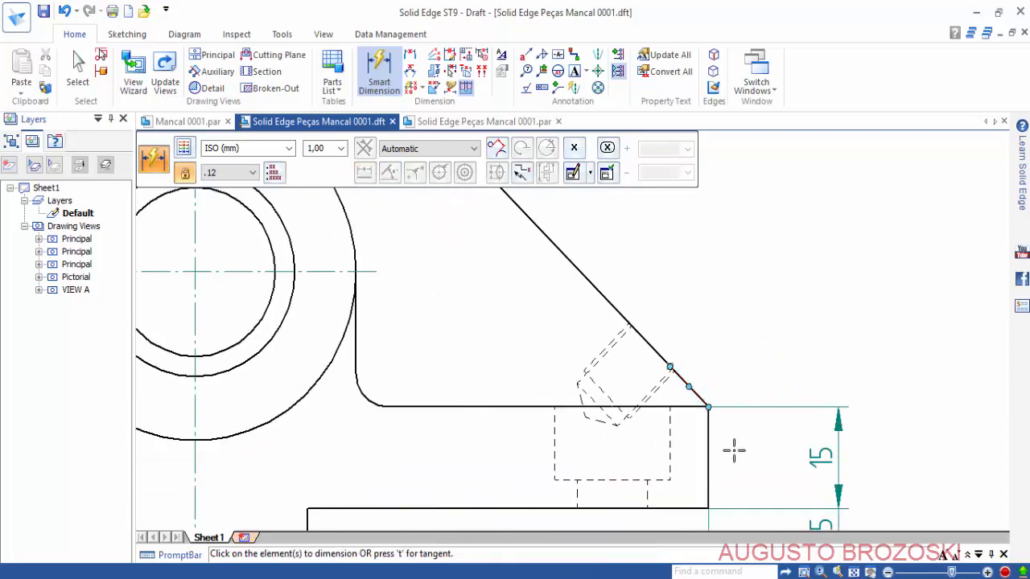
left_click(710, 432)
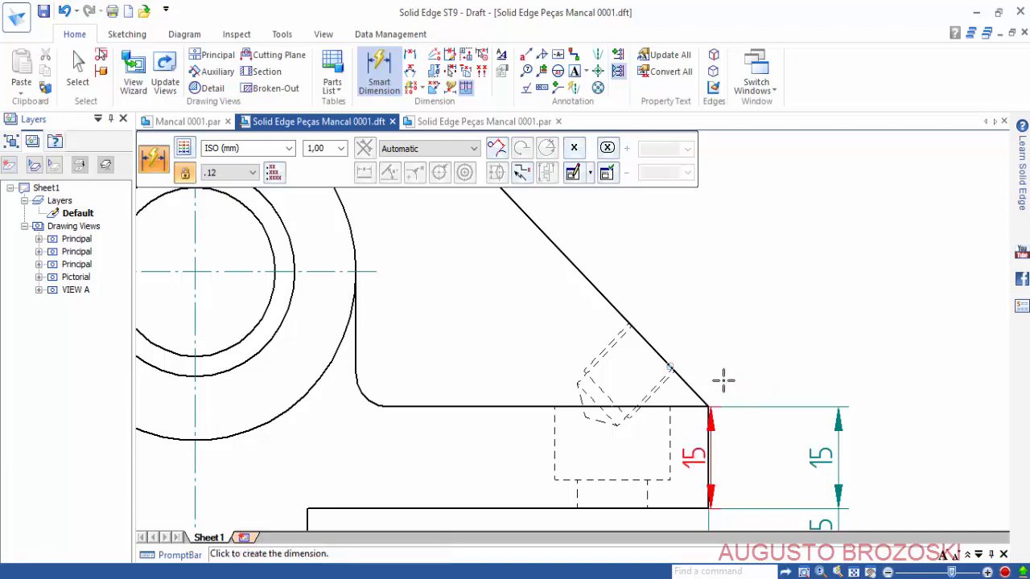
left_click(610, 303)
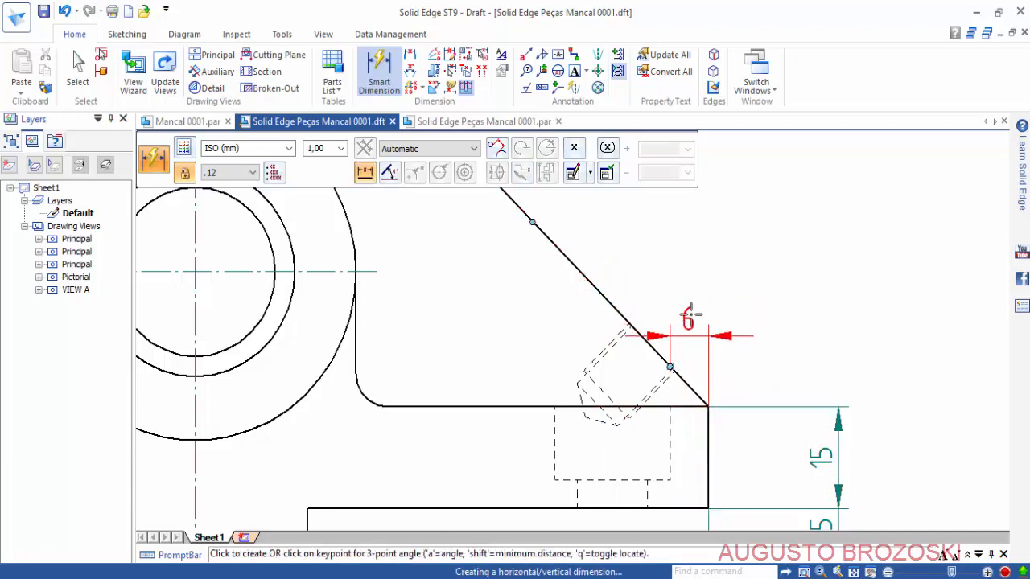
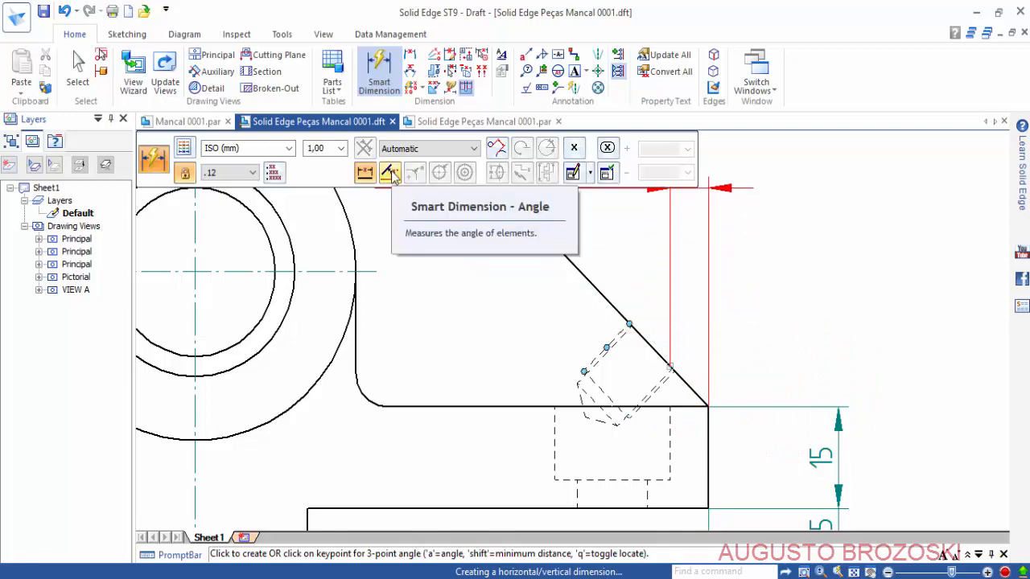
left_click(392, 177)
middle_click_drag(671, 304, 739, 402)
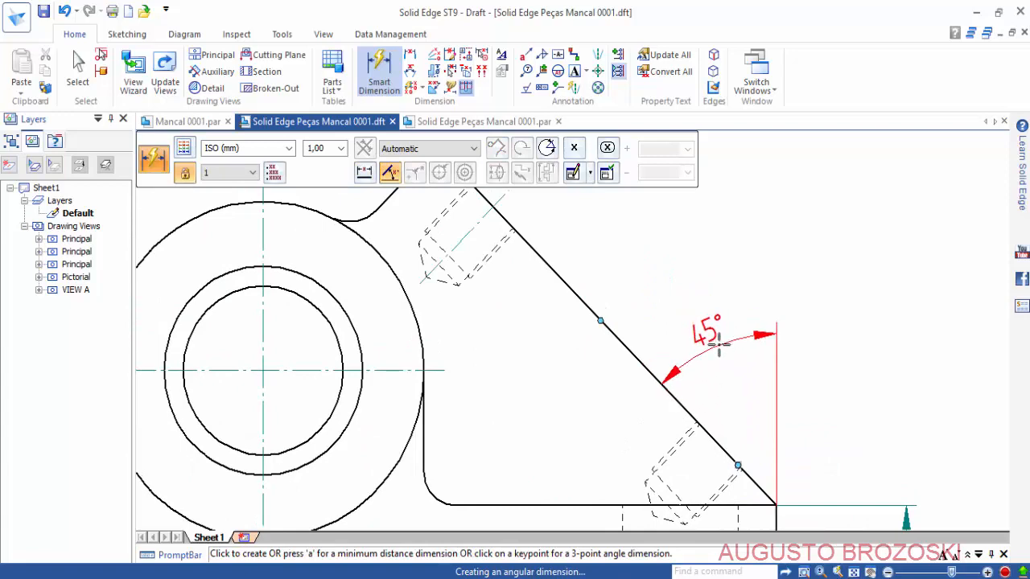
left_click(719, 344)
Dimension the diameters of the outer boss circle and the inner bore in the front view.
scroll(619, 346, "down", 1)
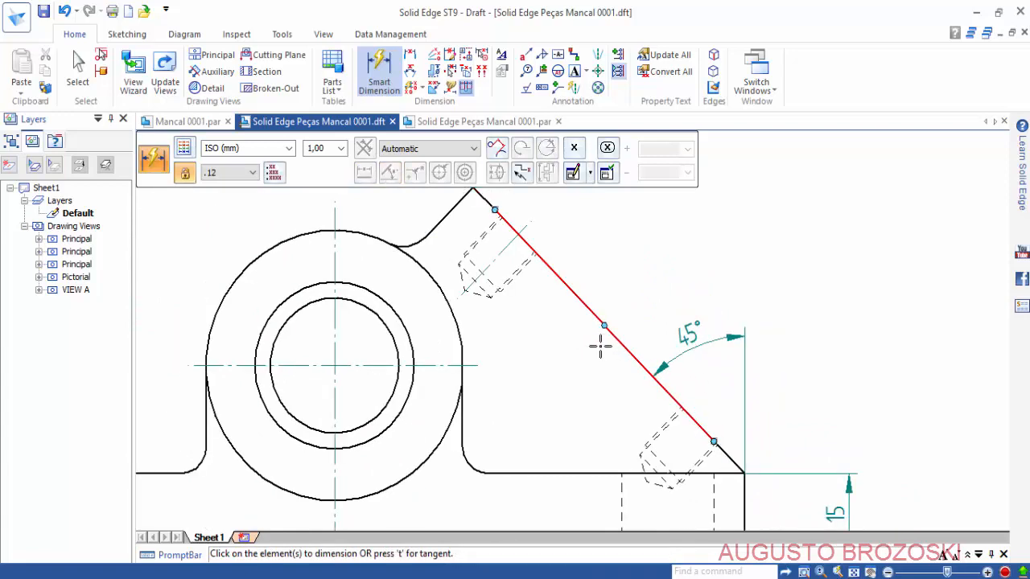
scroll(563, 338, "down", 2)
scroll(408, 301, "up", 2)
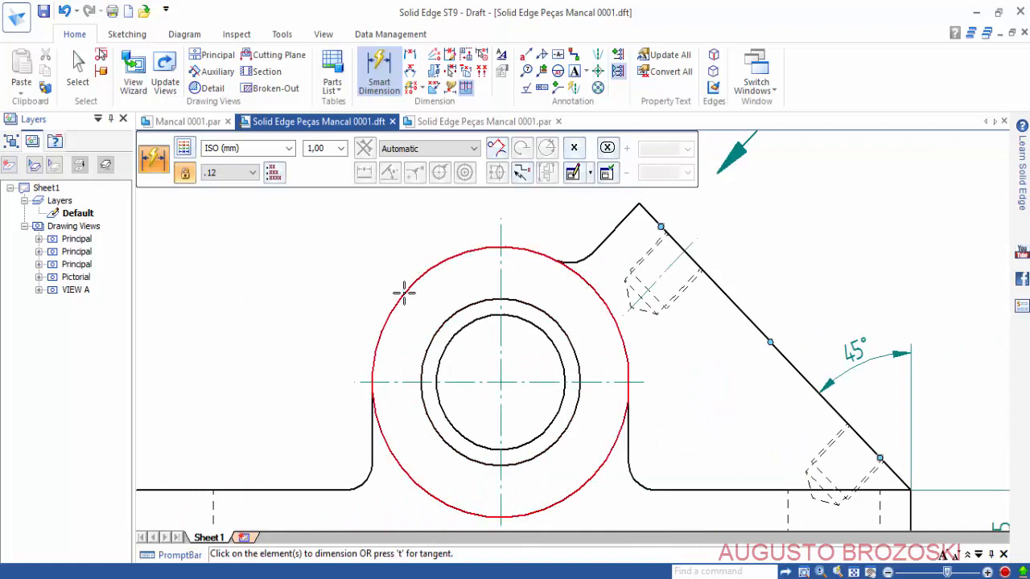
left_click(405, 293)
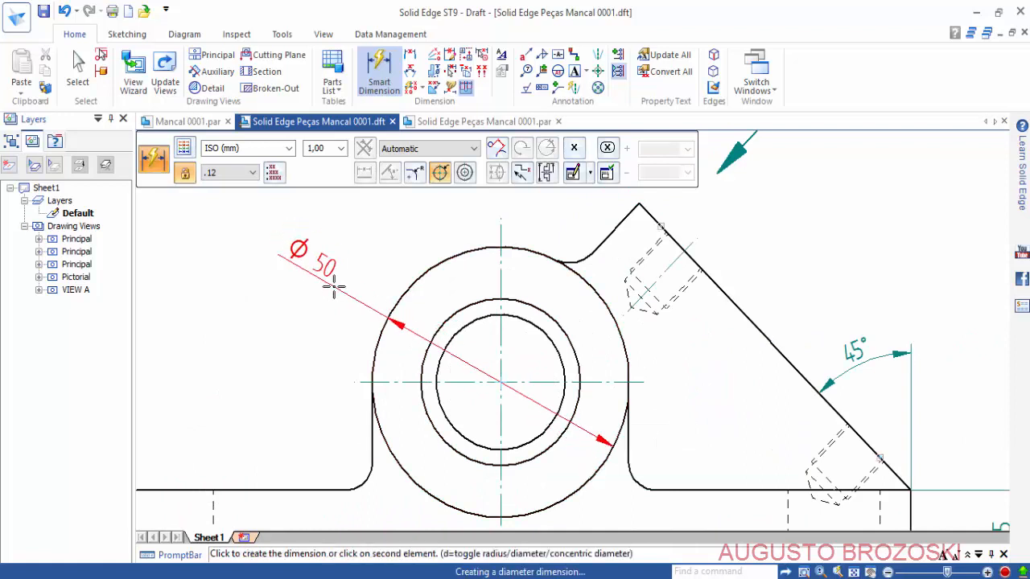
left_click(333, 288)
left_click(471, 322)
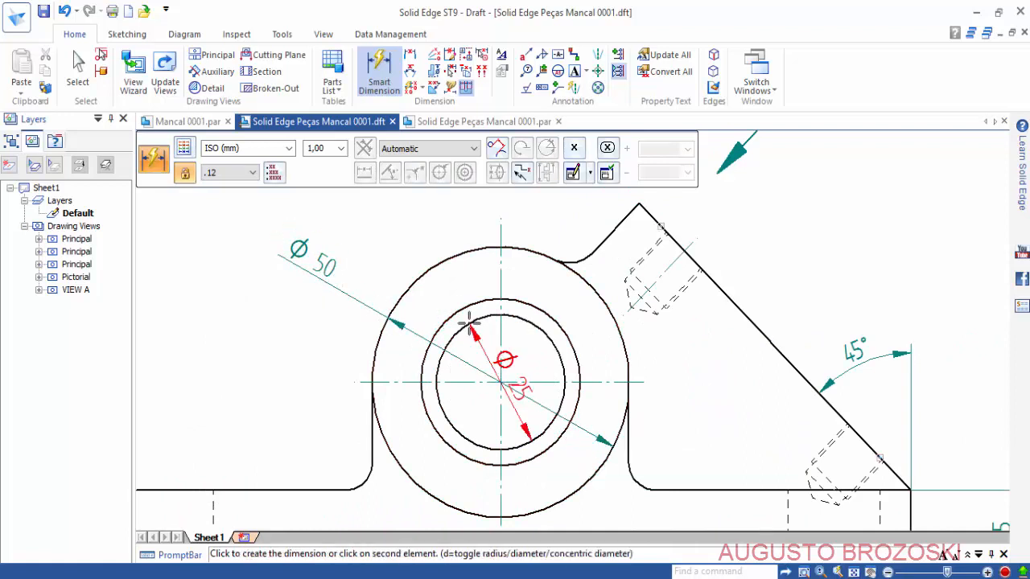
middle_click_drag(459, 310, 548, 391)
left_click(486, 303)
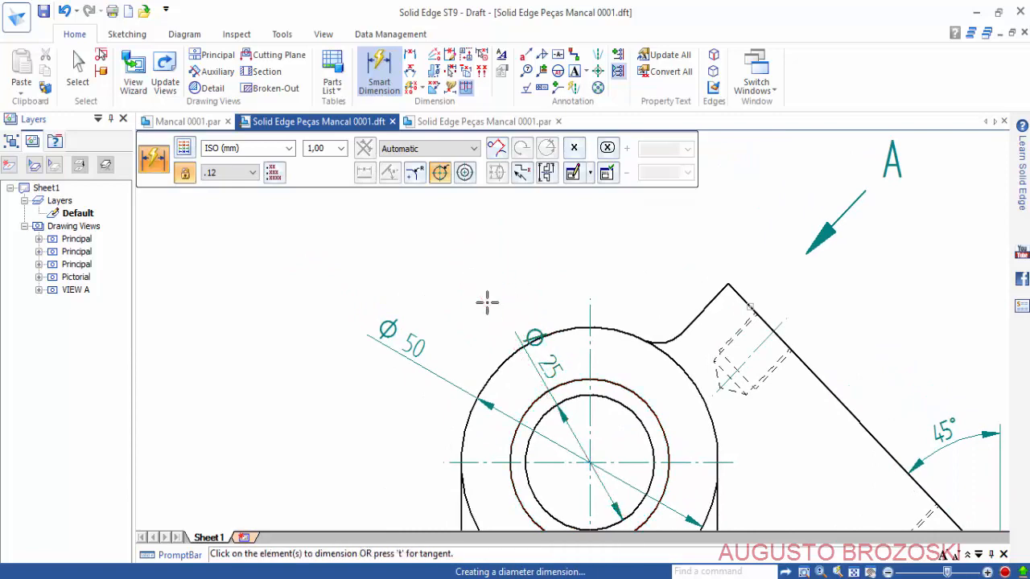
Dimension the height from the tongue's underside to the bore's horizontal centerline, placing it beyond the free end of the base.
scroll(494, 306, "up", 2)
scroll(506, 322, "down", 4)
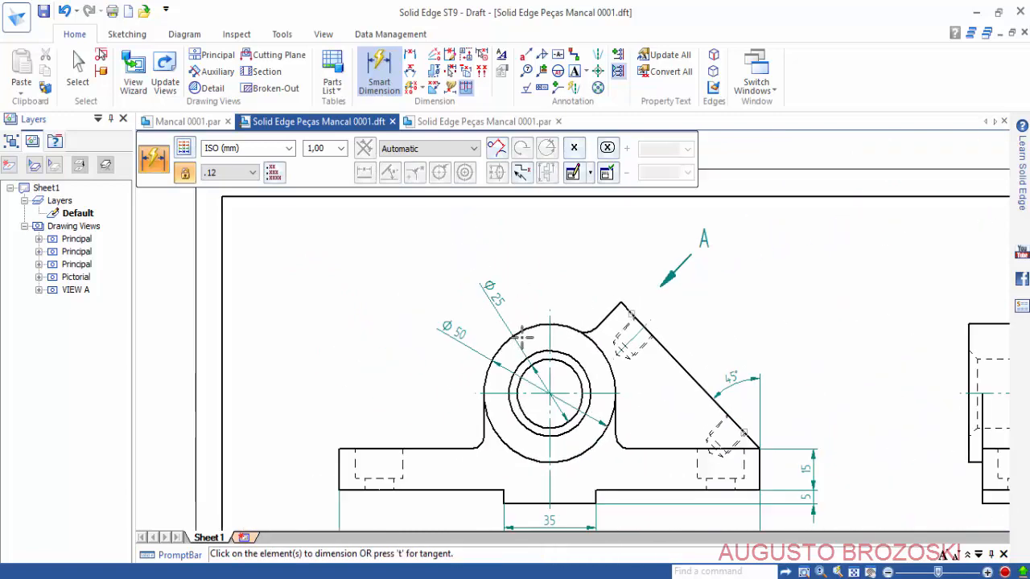
middle_click_drag(522, 337, 580, 271)
scroll(427, 426, "down", 2)
scroll(515, 435, "up", 5)
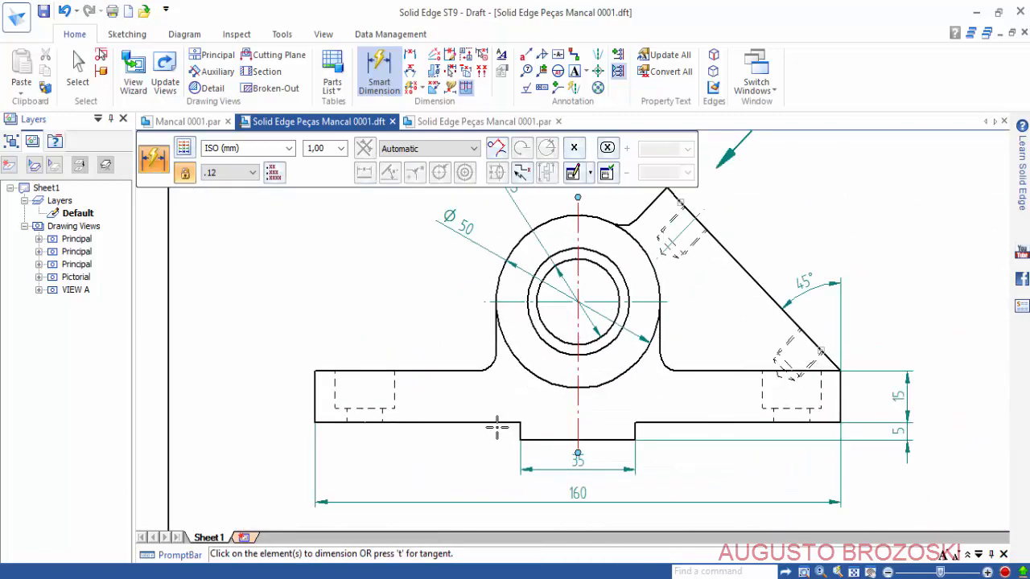
left_click(632, 456)
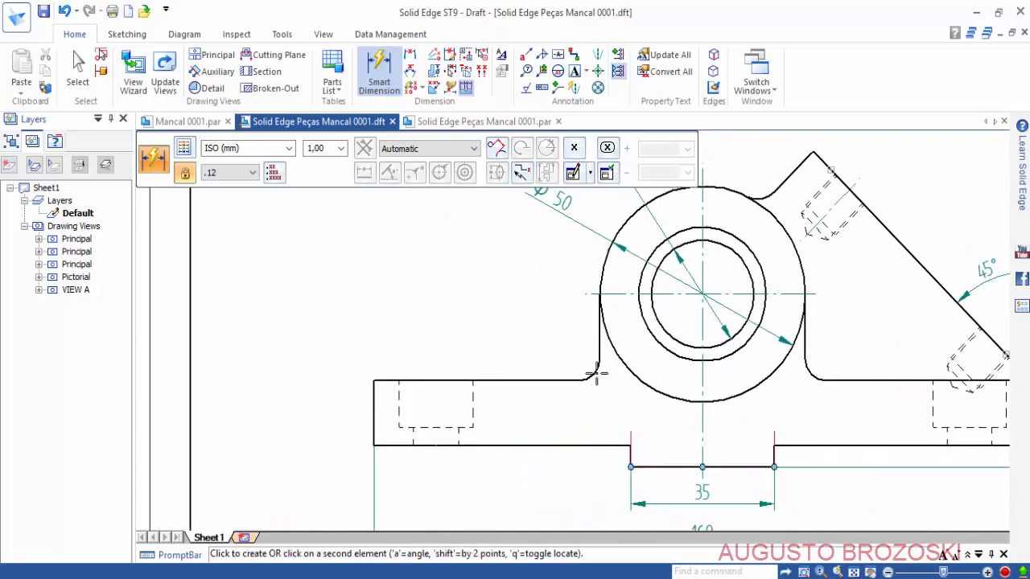
left_click(588, 296)
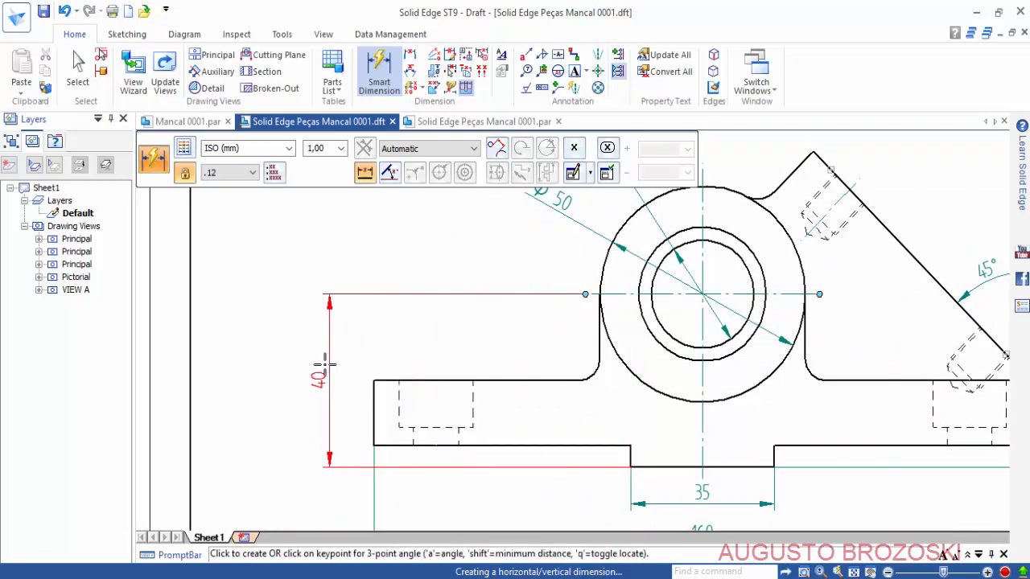
left_click(318, 362)
Dimension the overall length of the base in the side view, placing the dimension below its lower edge.
scroll(373, 352, "up", 1)
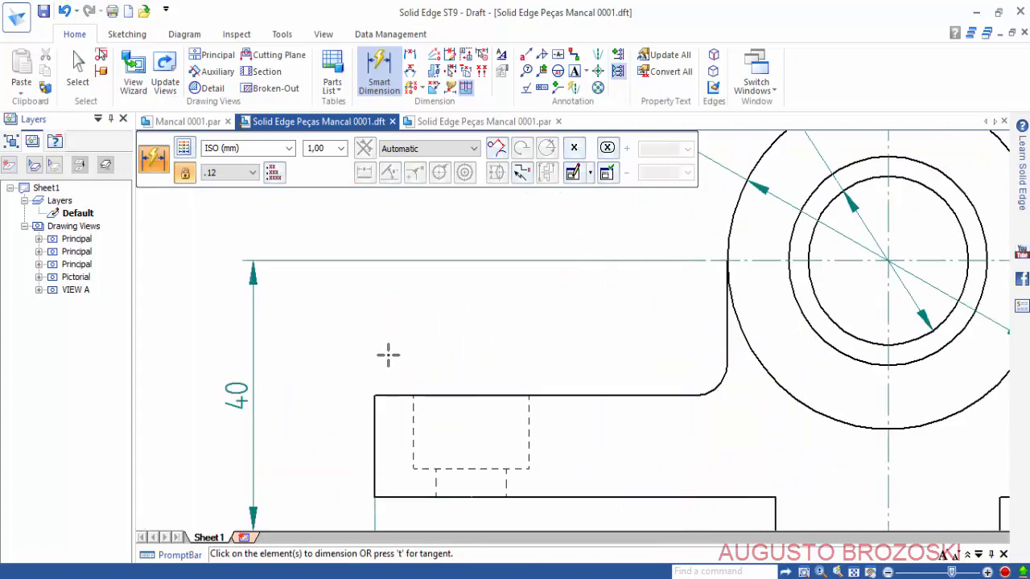
scroll(386, 350, "down", 5)
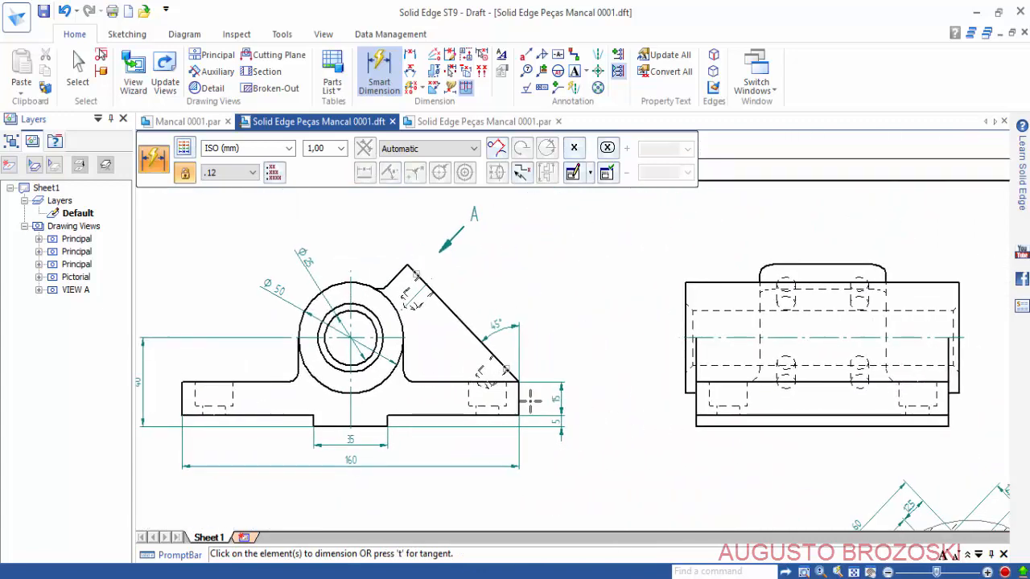
middle_click_drag(695, 436, 506, 408)
scroll(534, 404, "up", 2)
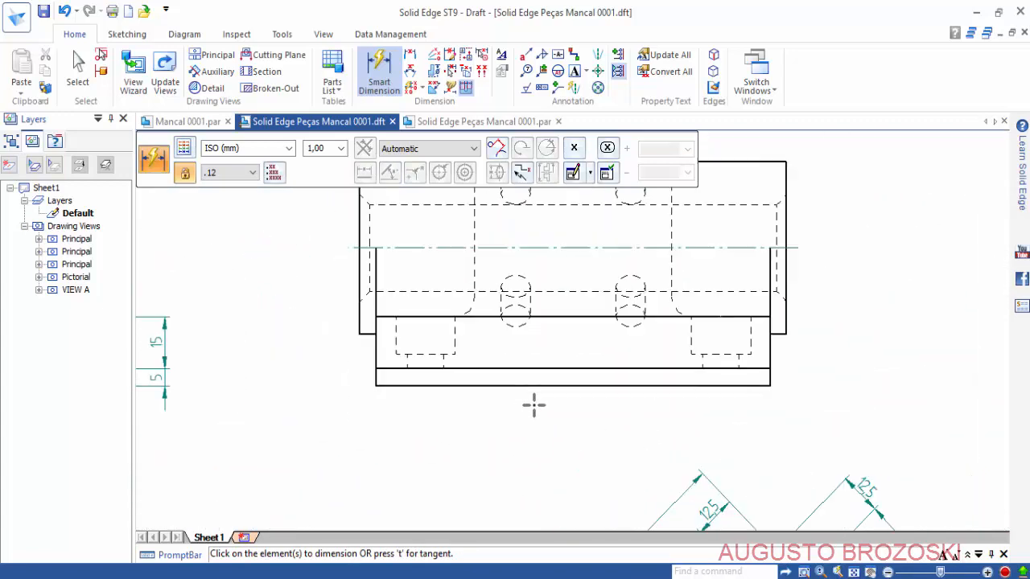
left_click(482, 386)
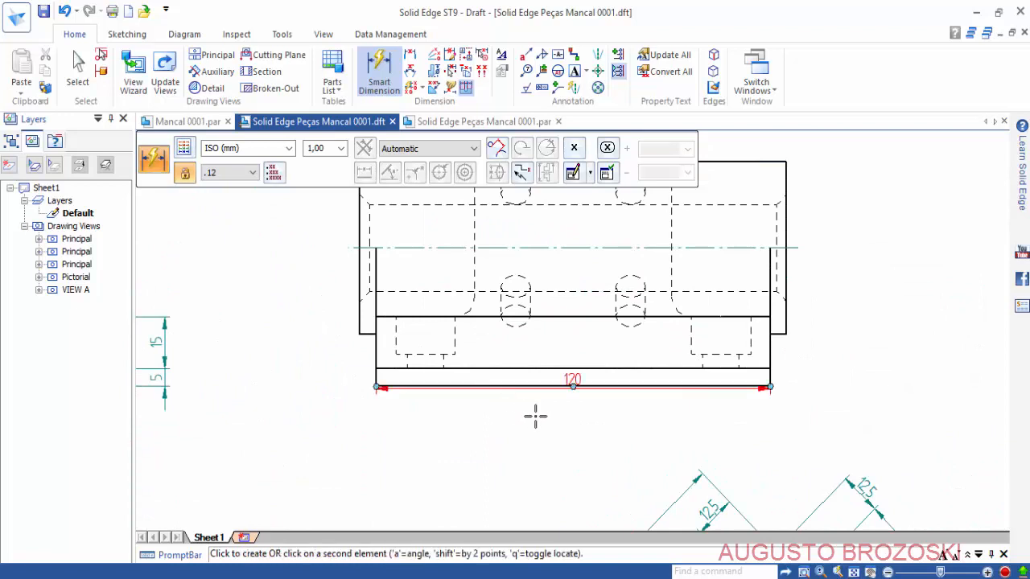
left_click(503, 419)
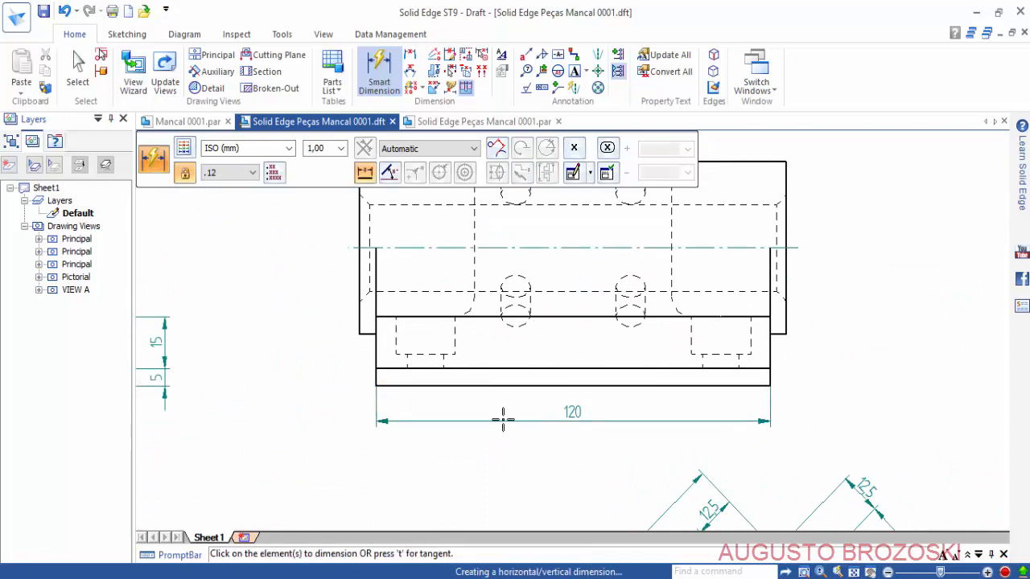
Try to dimension the distance between the two end faces of the boss in the side view.
left_click(359, 321)
left_click(784, 321)
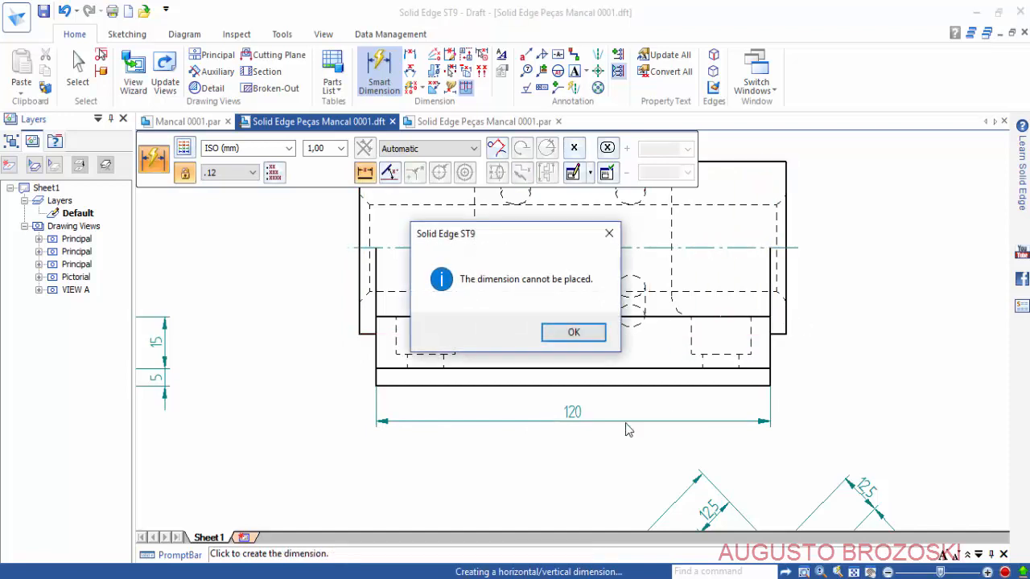
left_click(573, 333)
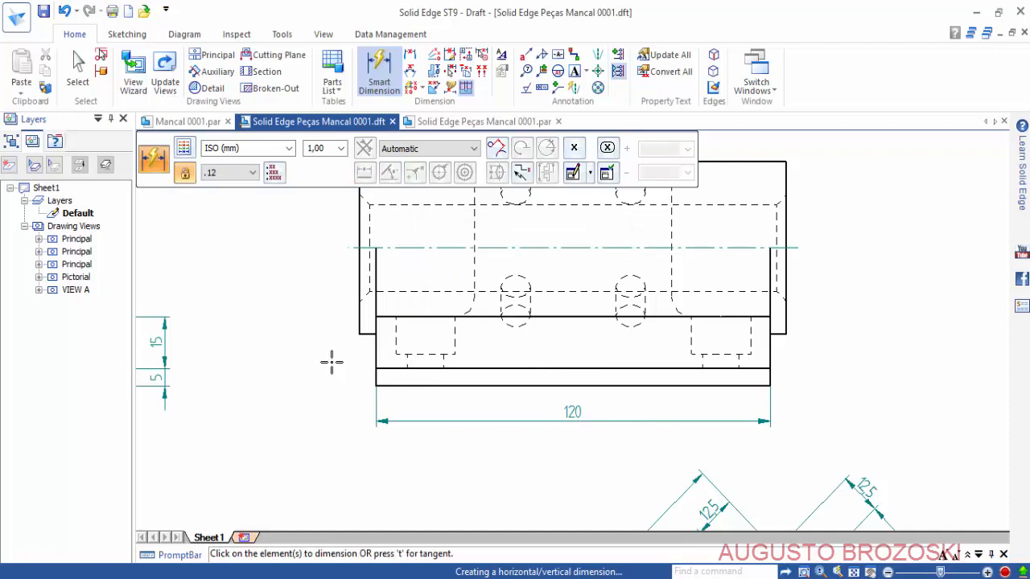
Dimension the boss's full length across its end faces in the side view, placing it below the base length dimension.
left_click(359, 326)
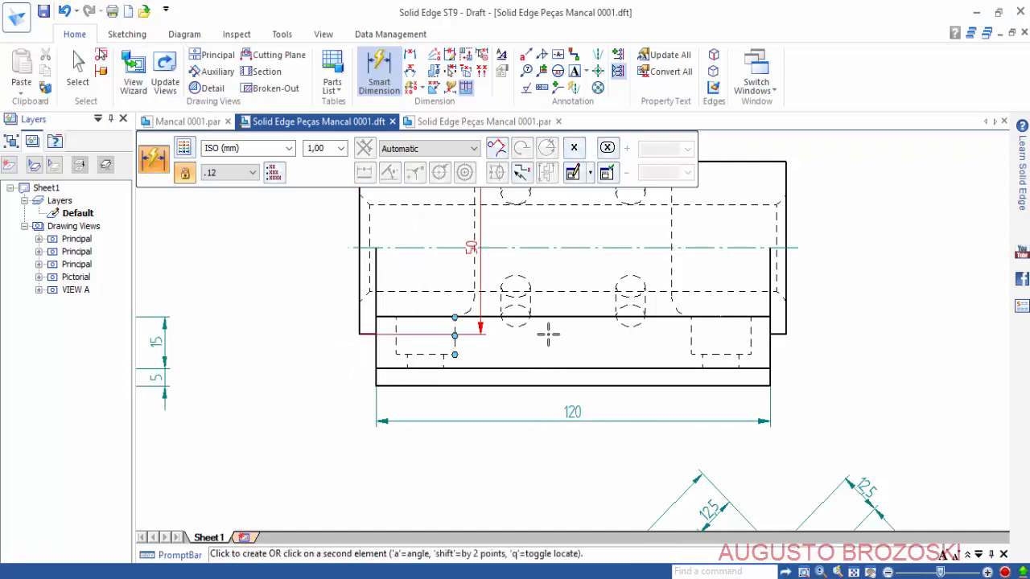
left_click(785, 330)
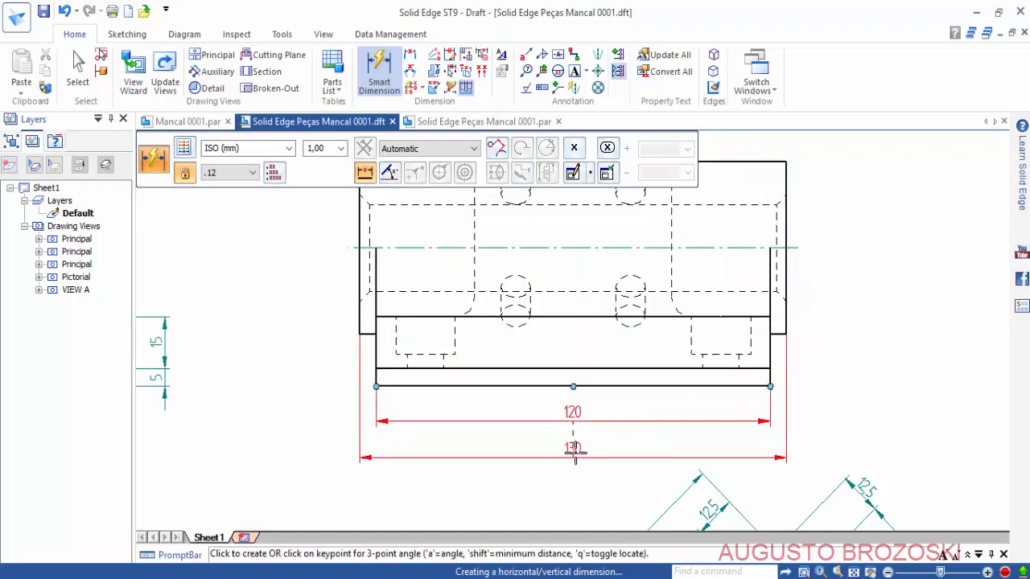
left_click(575, 452)
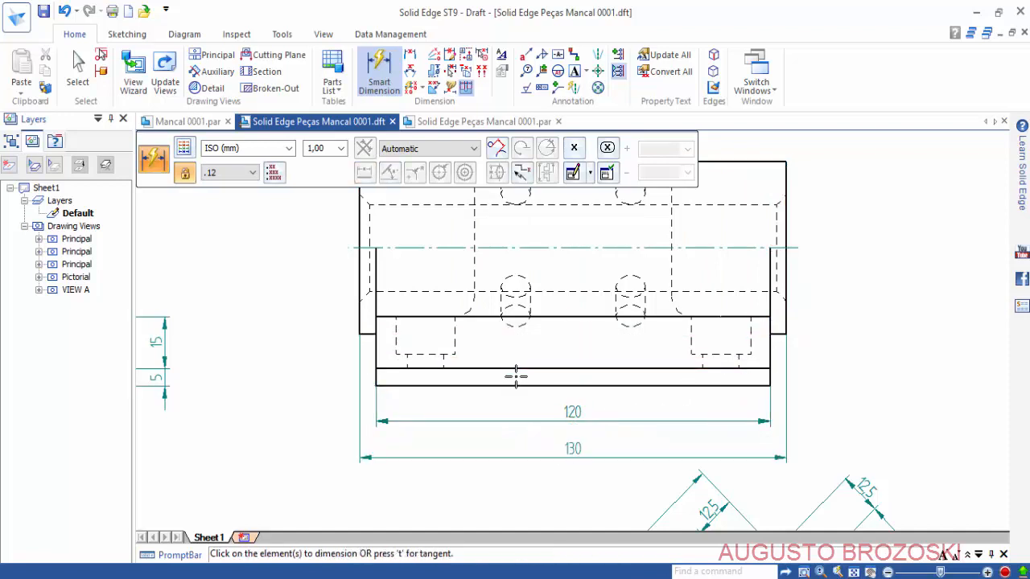
Dimension the vertical center distance between the two left mounting holes in the top view, outside the plate edge.
scroll(516, 376, "down", 4)
scroll(520, 332, "up", 3)
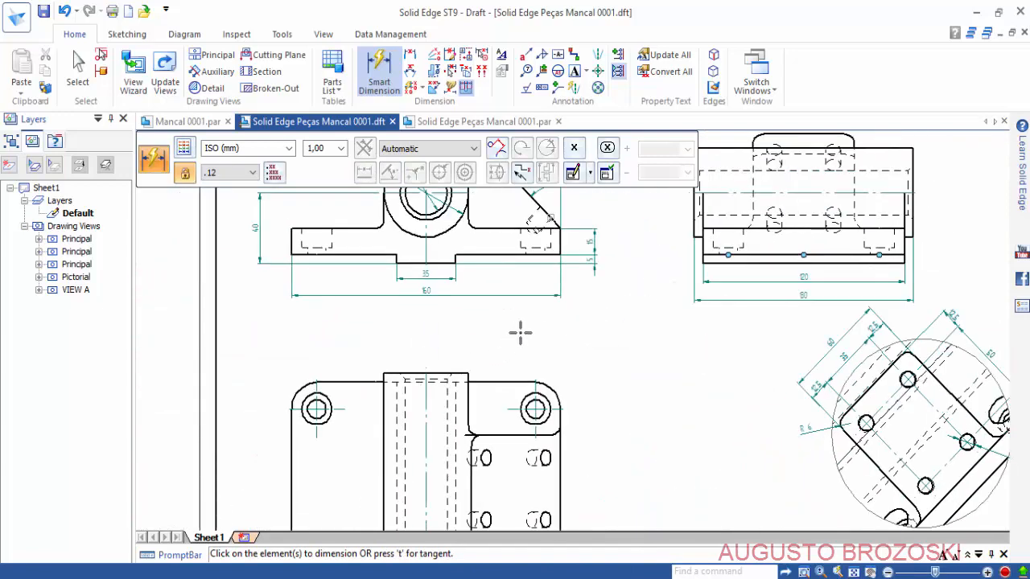
middle_click_drag(520, 332, 612, 216)
scroll(386, 345, "up", 1)
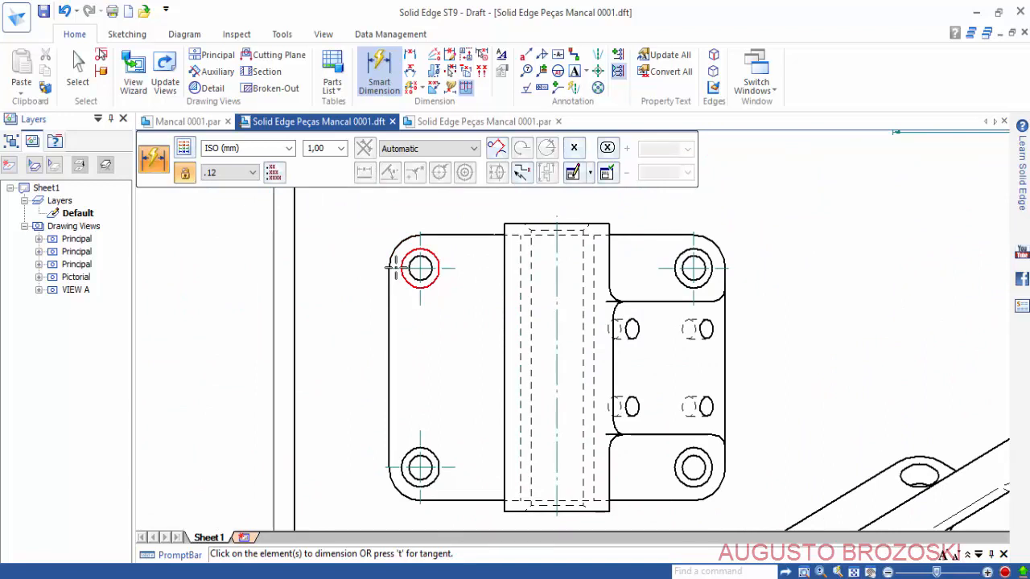
left_click(416, 267)
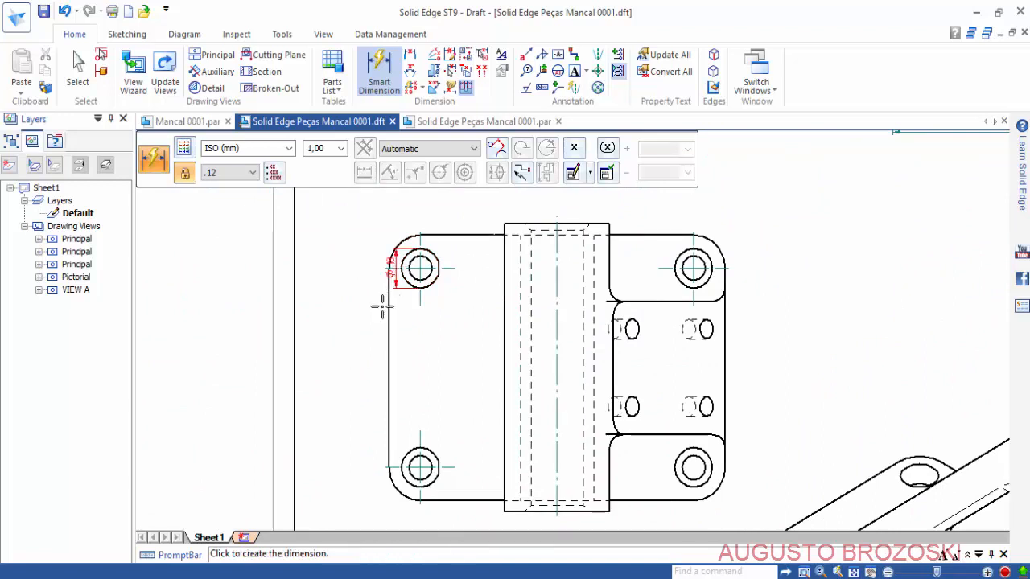
left_click(393, 468)
left_click(369, 372)
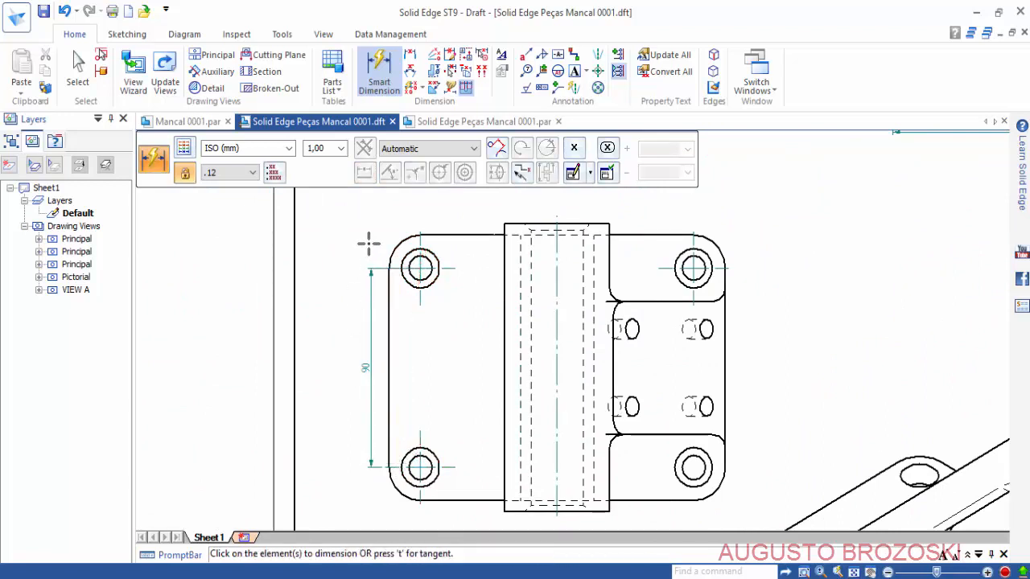
Dimension the distance from the plate's upper edge to the upper left hole's center, in line with the hole spacing dimension.
scroll(375, 235, "up", 4)
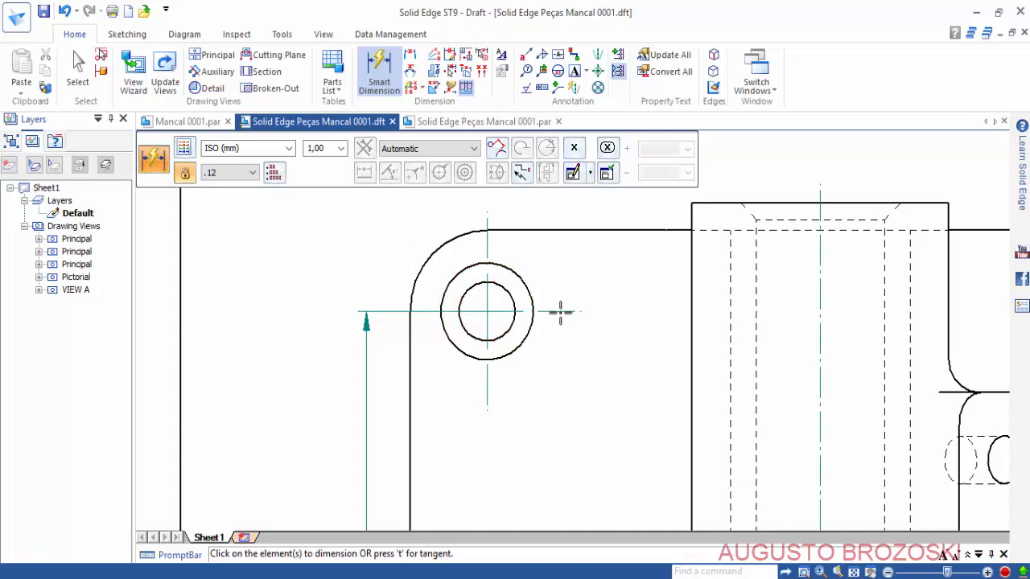
left_click(538, 231)
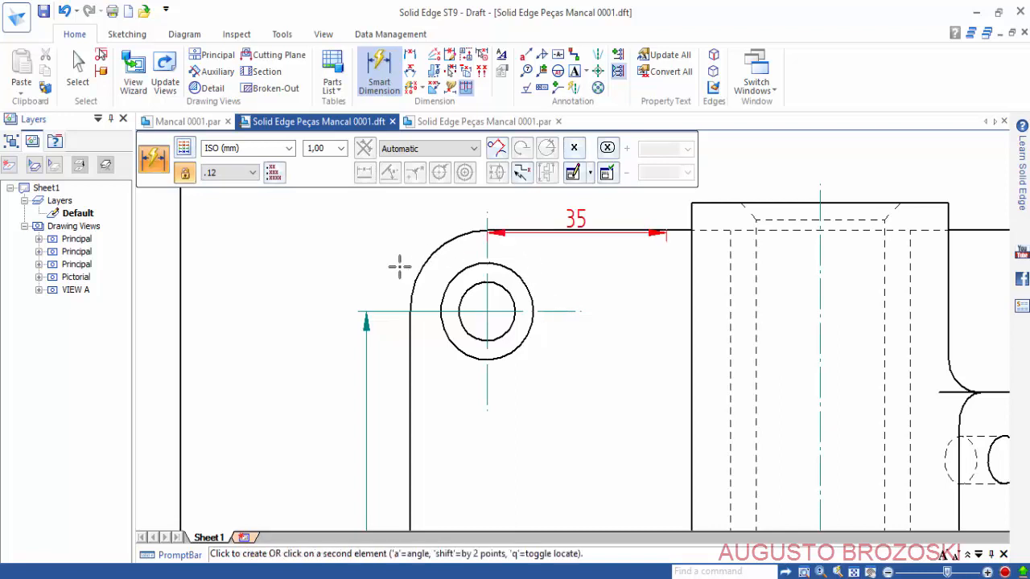
left_click(473, 311)
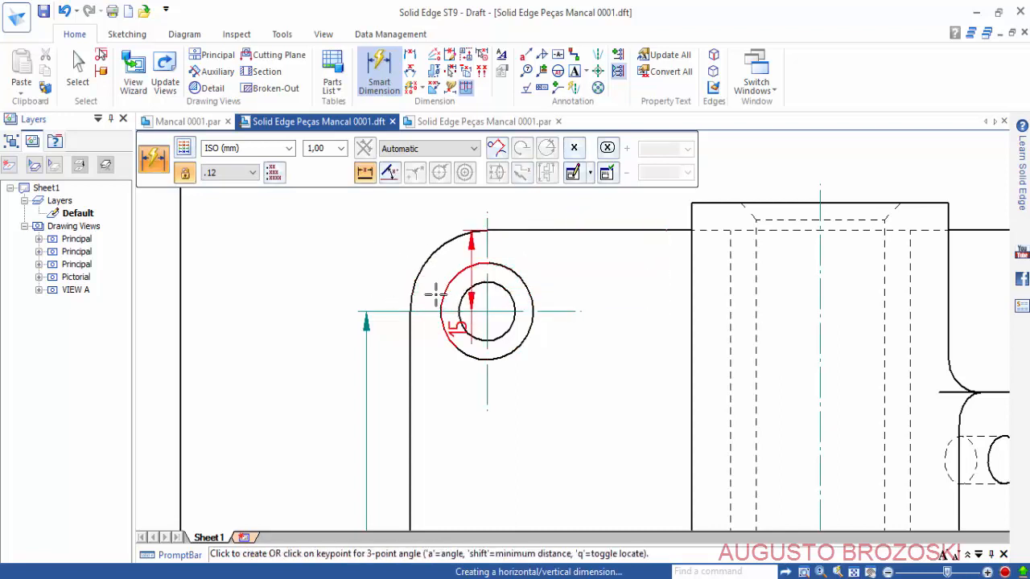
left_click(369, 282)
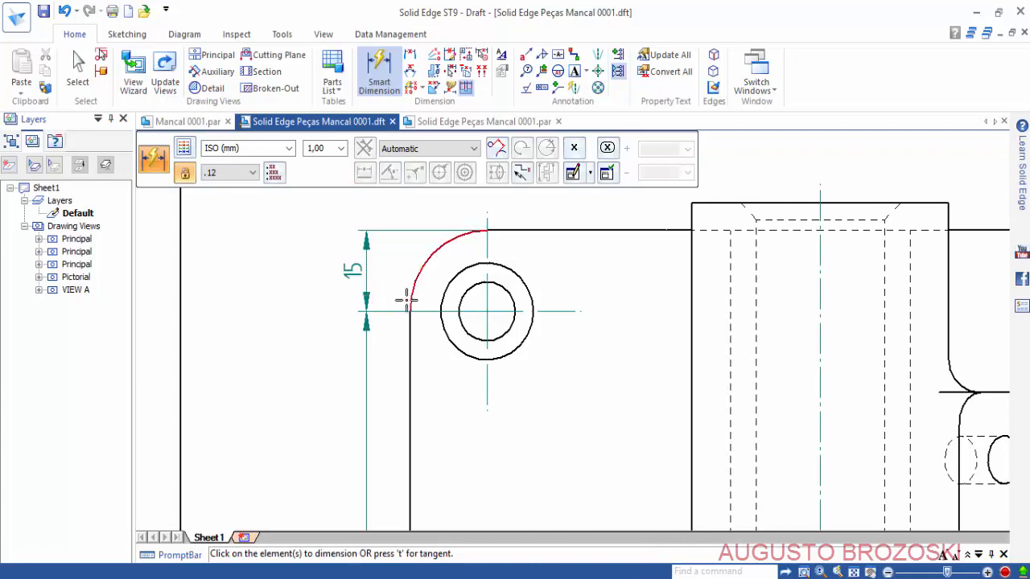
scroll(409, 297, "up", 2)
scroll(410, 299, "down", 4)
scroll(433, 321, "down", 3)
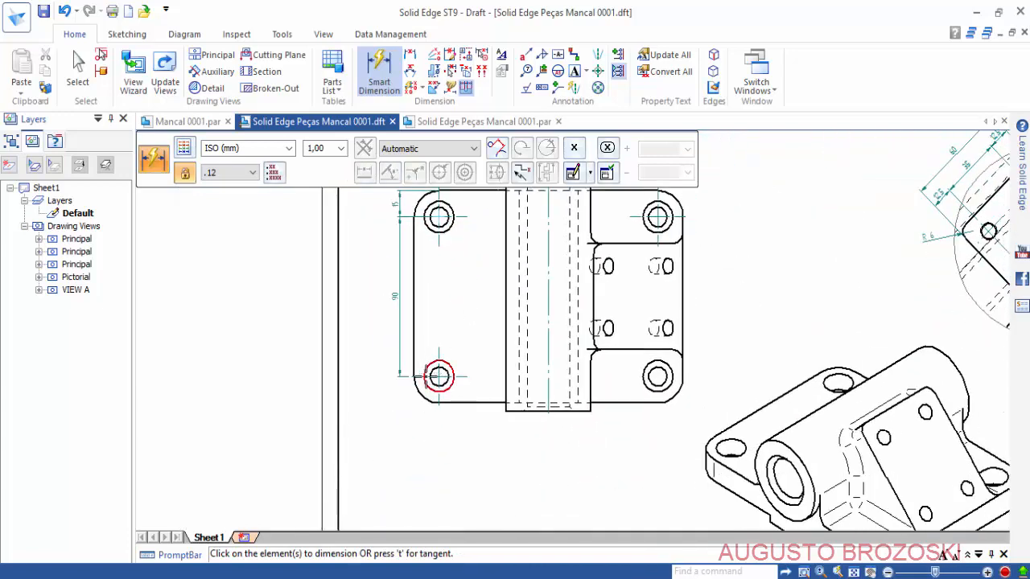
Dimension the distance from the lower left hole's center to the plate's lower edge in the top view, in line with the hole spacing dimension.
scroll(437, 370, "up", 5)
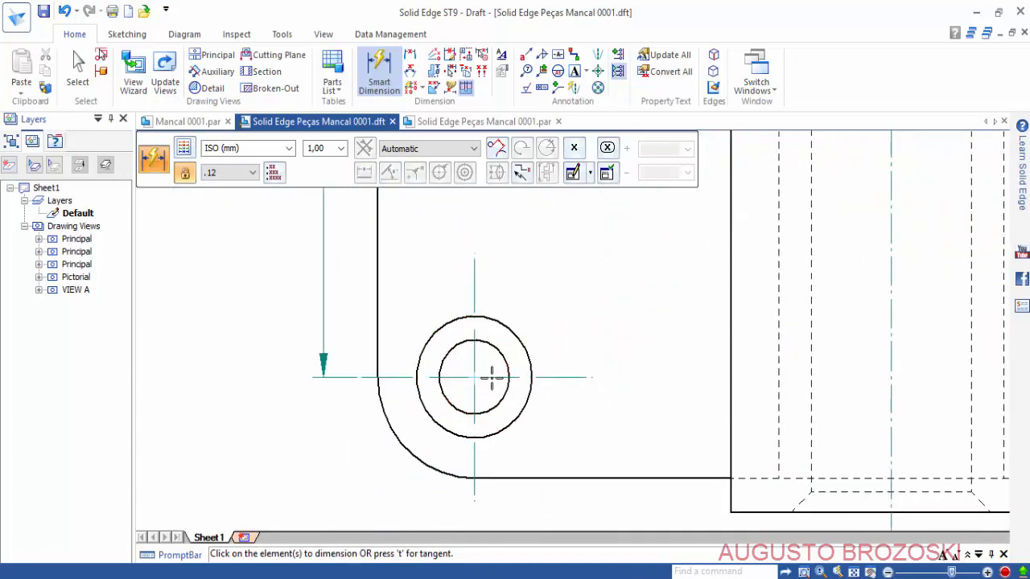
left_click(496, 478)
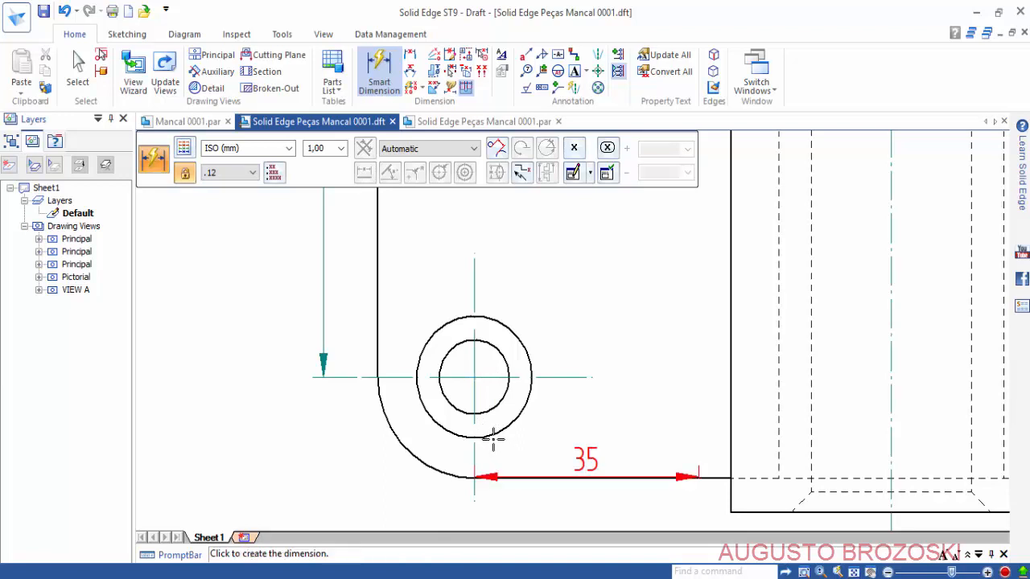
left_click(541, 378)
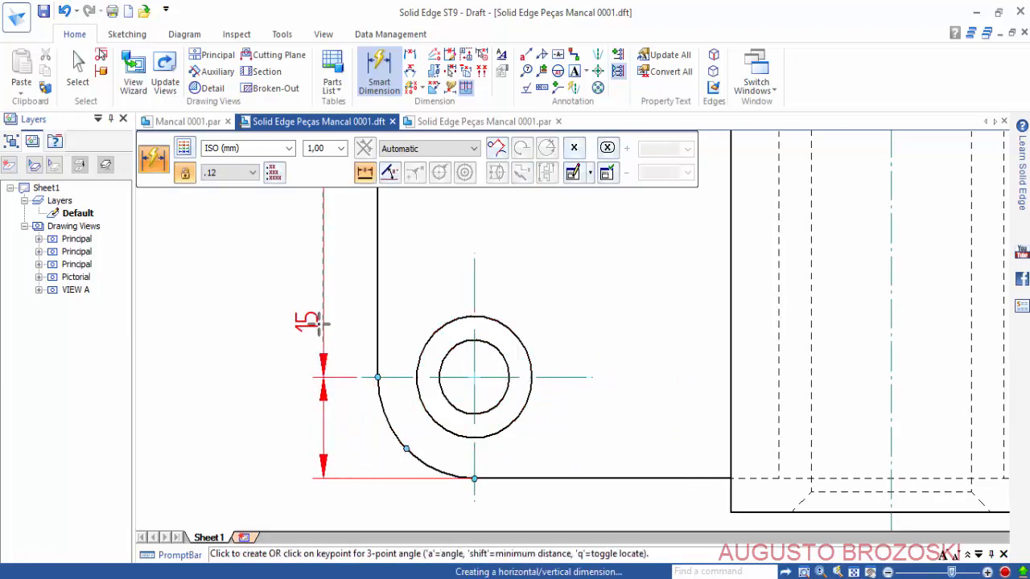
left_click(322, 424)
scroll(342, 421, "up", 2)
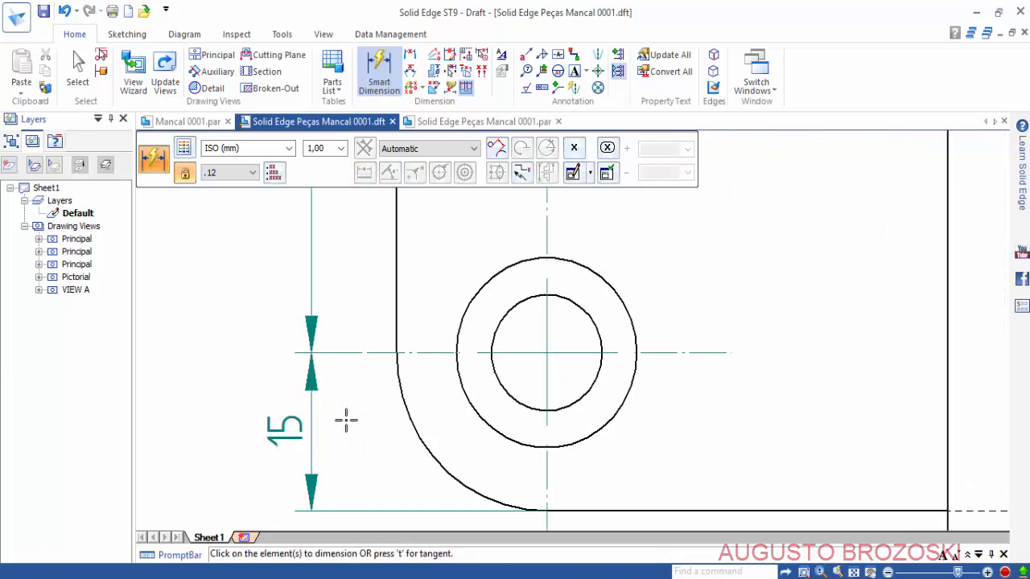
scroll(367, 416, "down", 3)
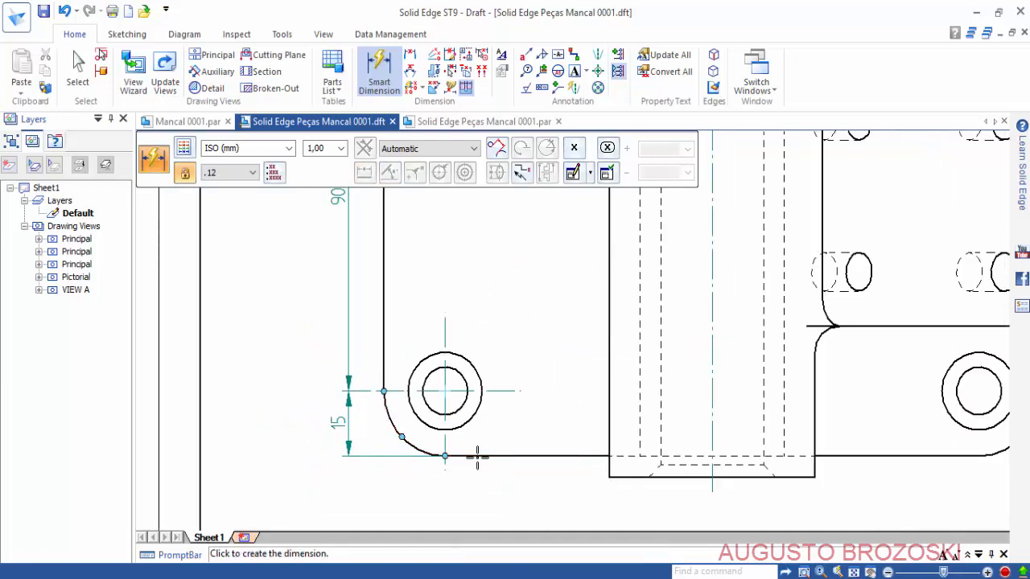
Dimension the plate's full height between its lower and upper edges in the top view, outside the chained hole dimensions.
left_click(477, 455)
scroll(477, 455, "down", 2)
scroll(491, 261, "down", 1)
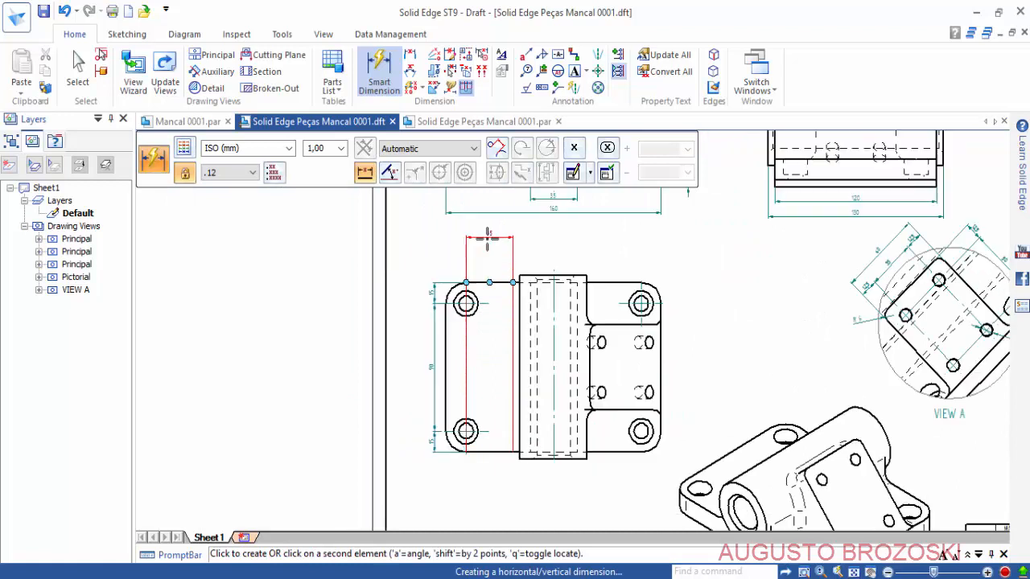
left_click(486, 283)
left_click(418, 354)
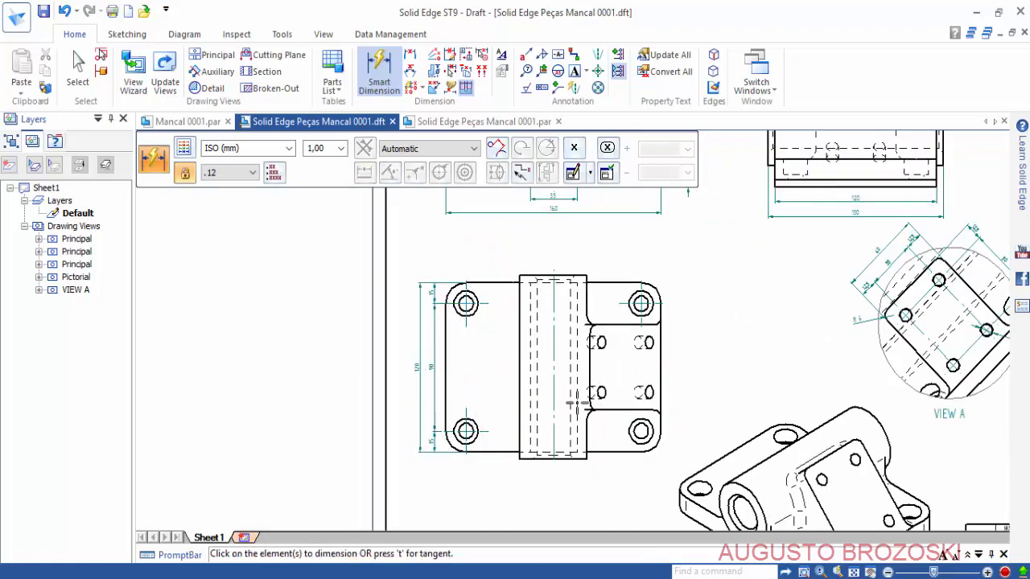
Add a center mark to the lower right mounting hole in the top view.
scroll(553, 458, "up", 4)
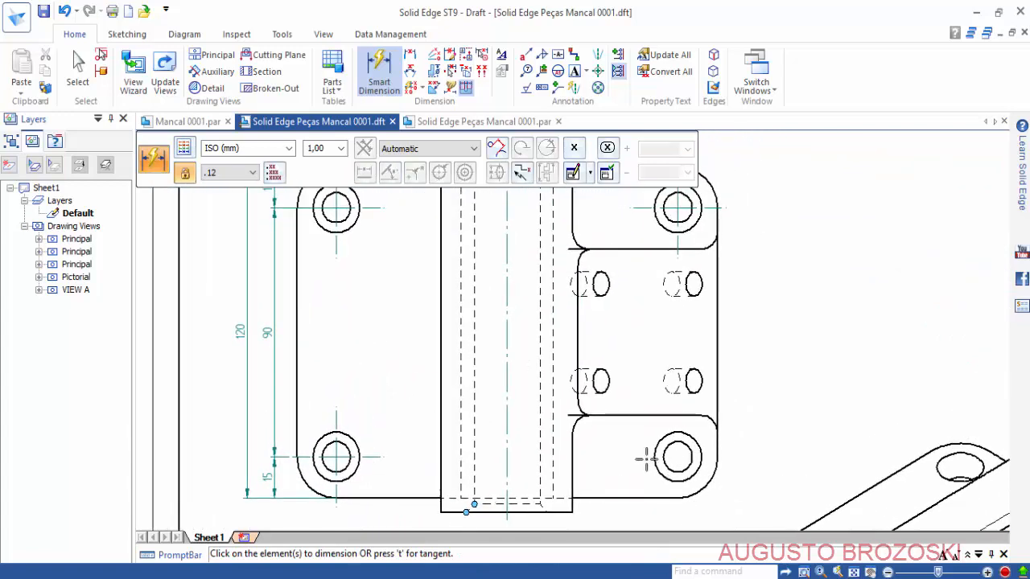
key("Escape")
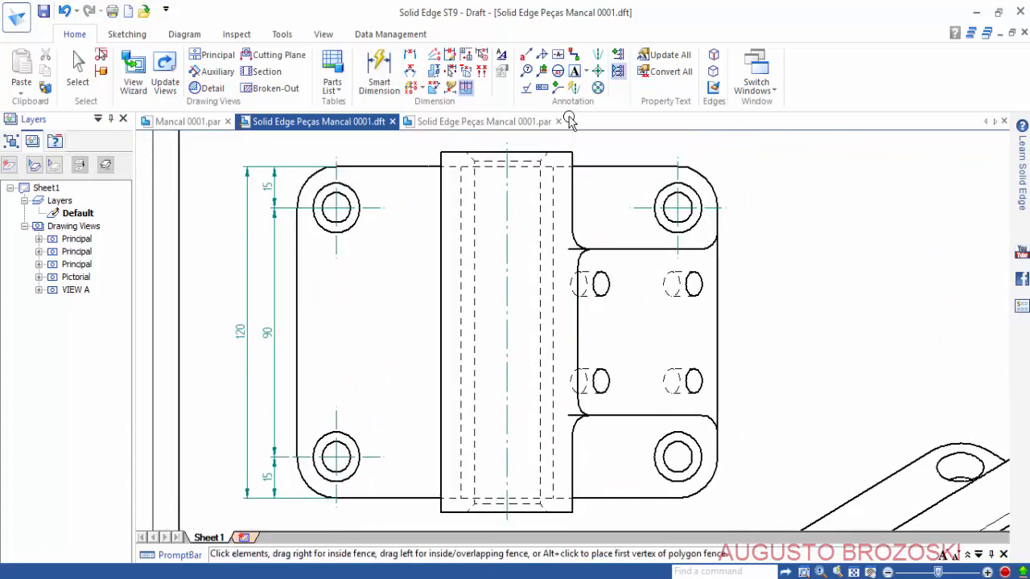
left_click(598, 71)
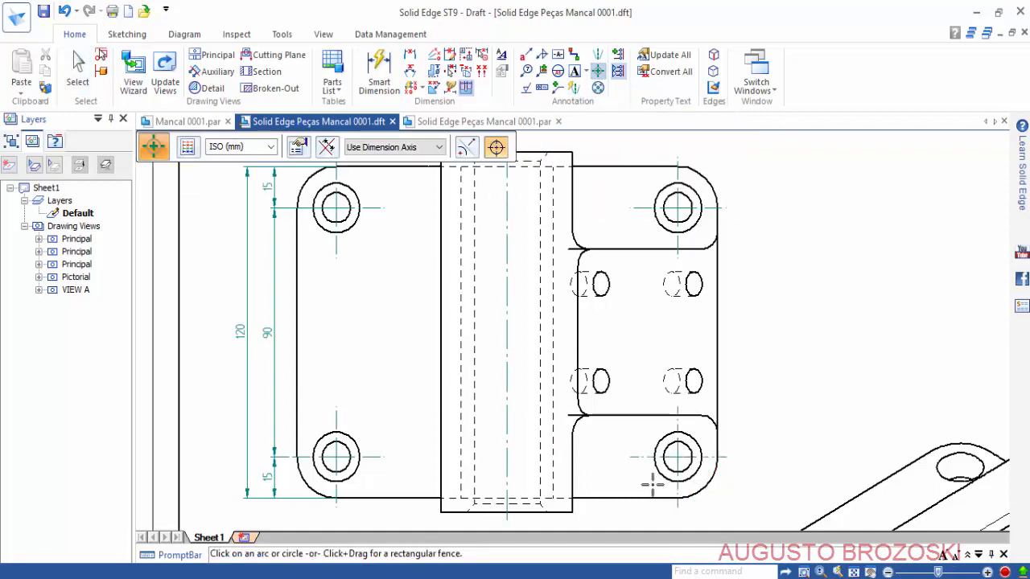
Dimension the horizontal center distance between the two lower mounting holes with Distance Between, placing it below the top view.
middle_click_drag(522, 495, 519, 437)
scroll(458, 474, "down", 1)
scroll(455, 473, "up", 2)
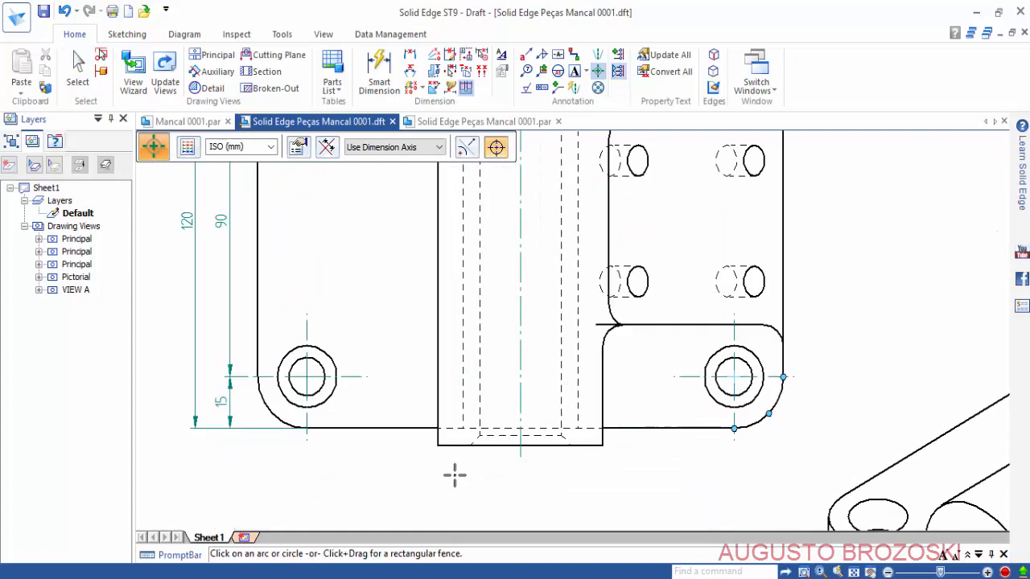
middle_click_drag(457, 472, 484, 446)
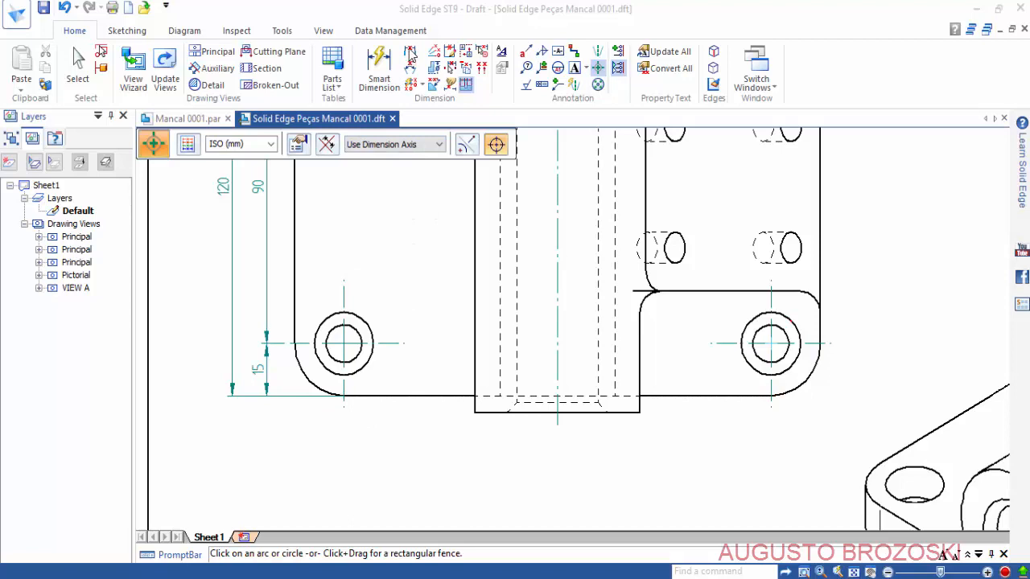
left_click(410, 54)
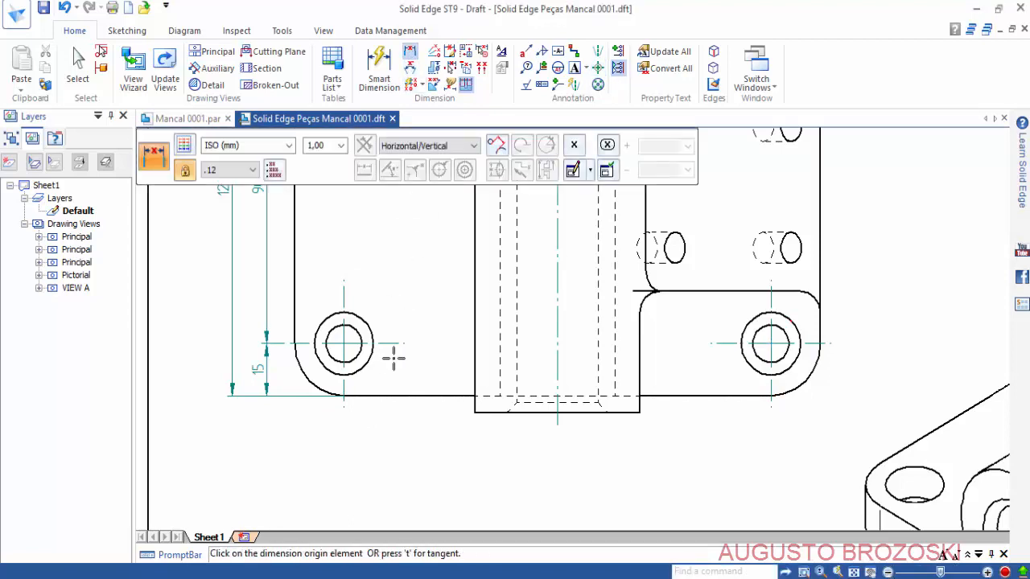
left_click(343, 408)
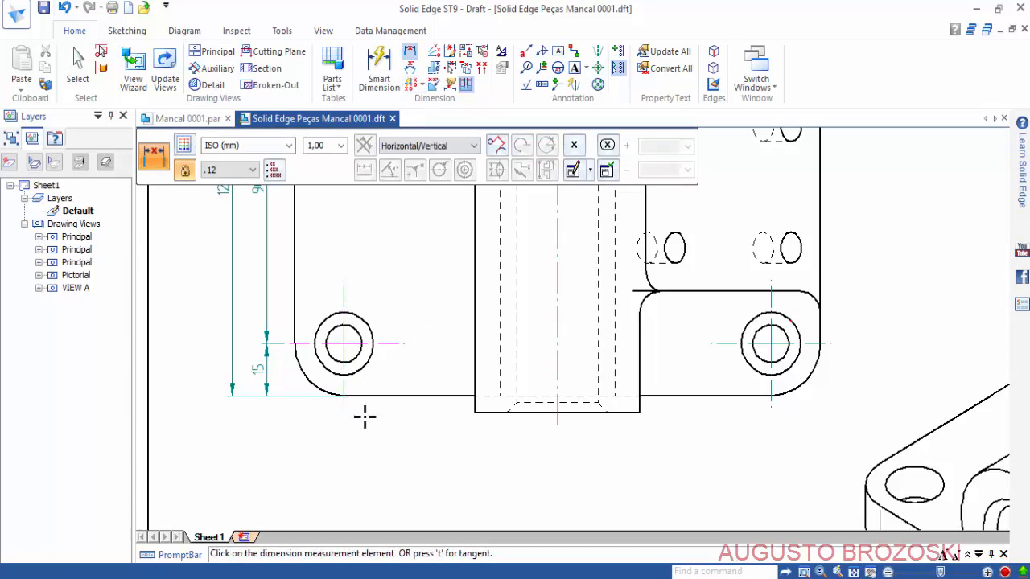
left_click(773, 408)
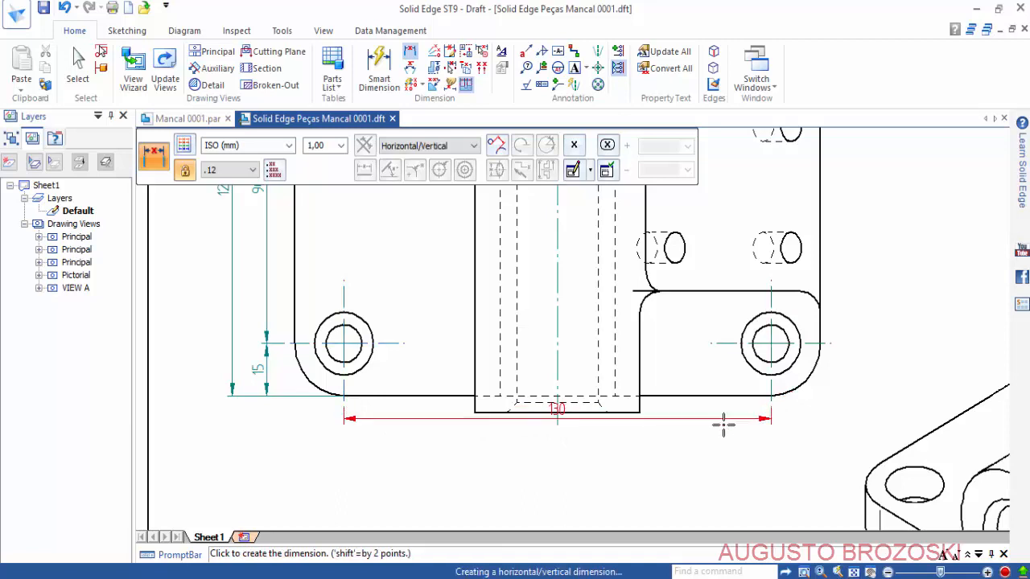
left_click(553, 454)
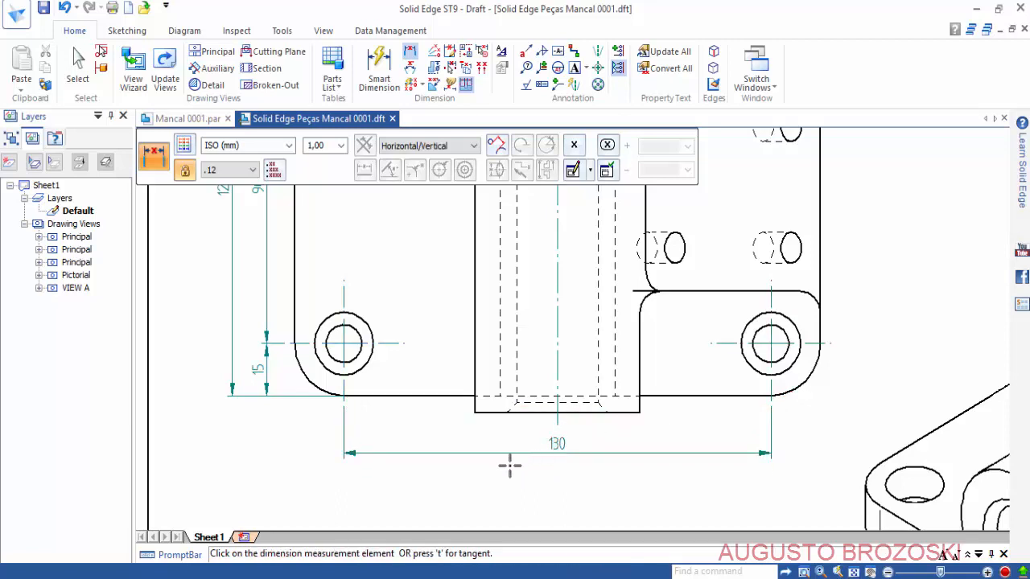
Dimension the distances from the lower hole centers to the plate's left and right edges, in line with the horizontal hole spacing dimension.
left_click(293, 326)
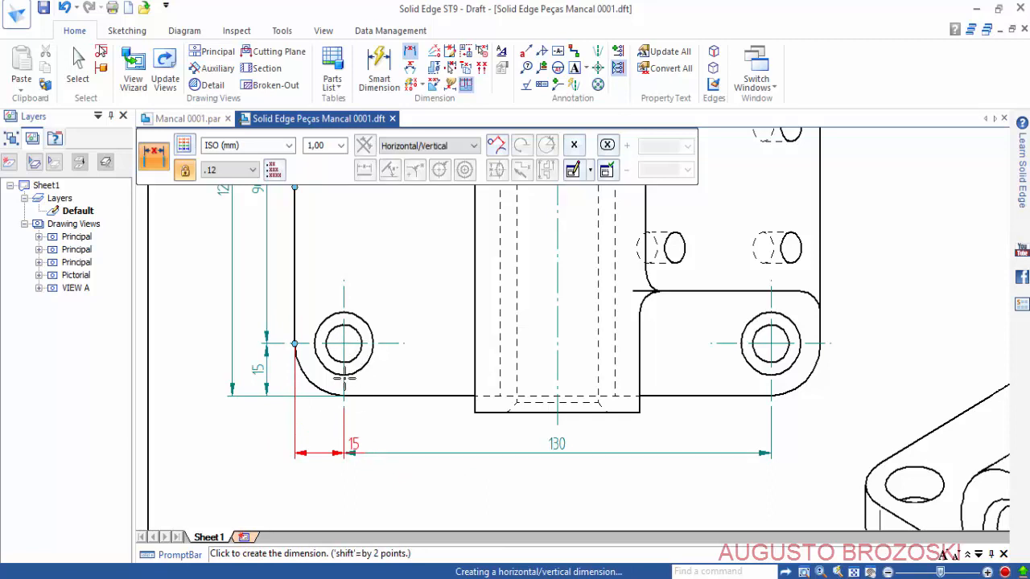
left_click(316, 424)
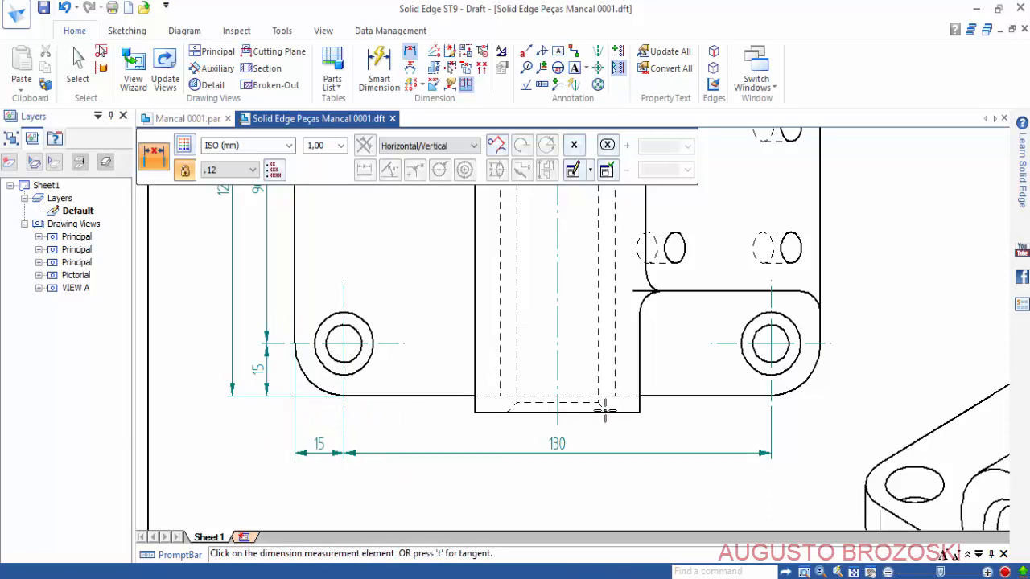
left_click(819, 328)
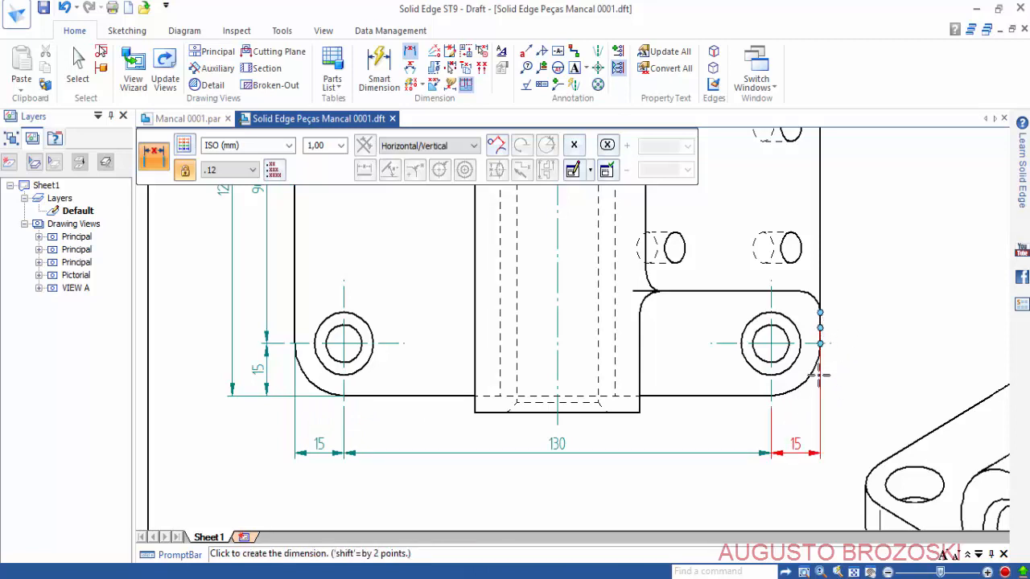
left_click(792, 438)
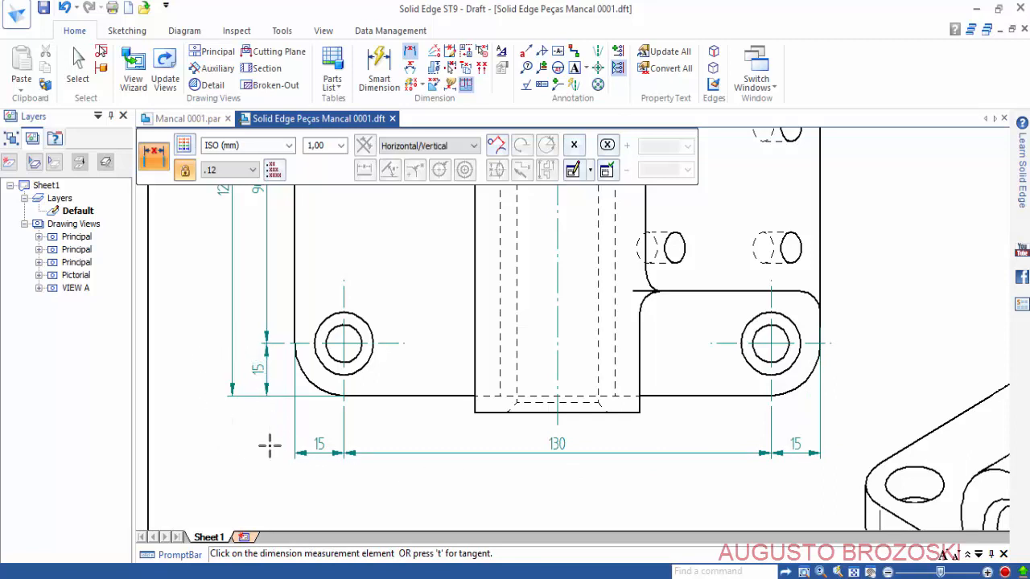
Dimension the plate's overall width between its left and right edges, below the chained hole dimensions of the top view.
right_click(245, 421)
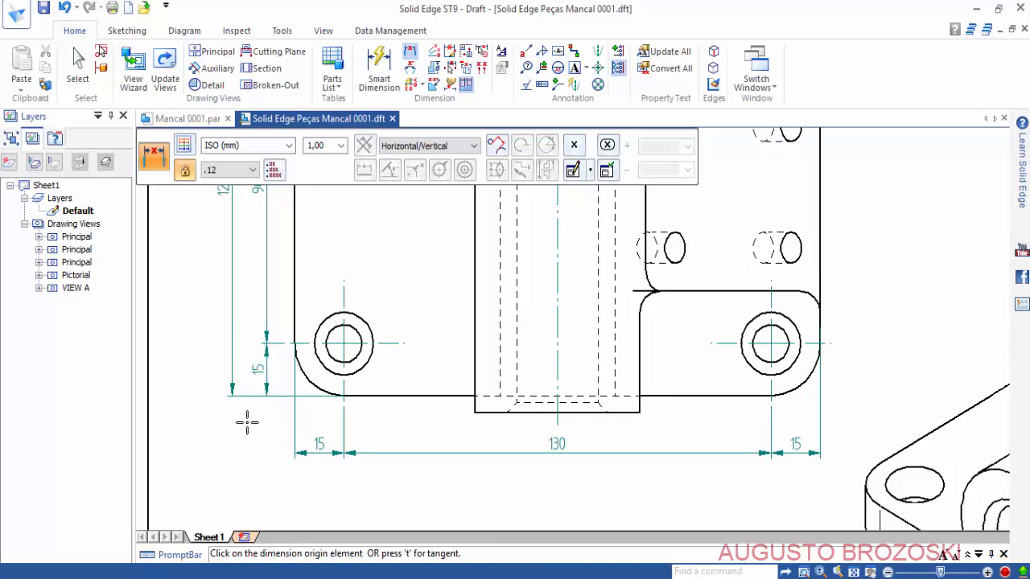
left_click(294, 326)
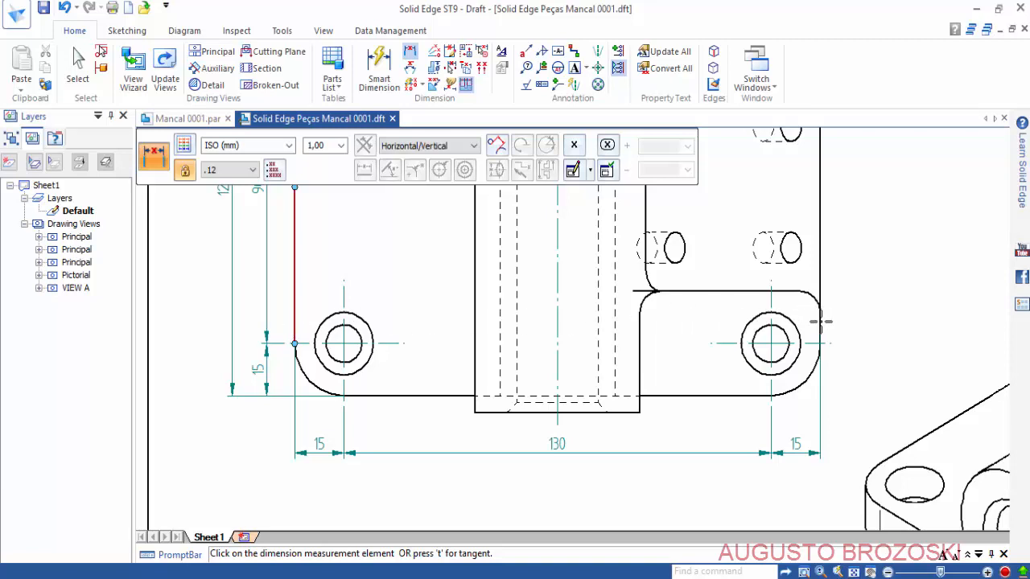
left_click(819, 336)
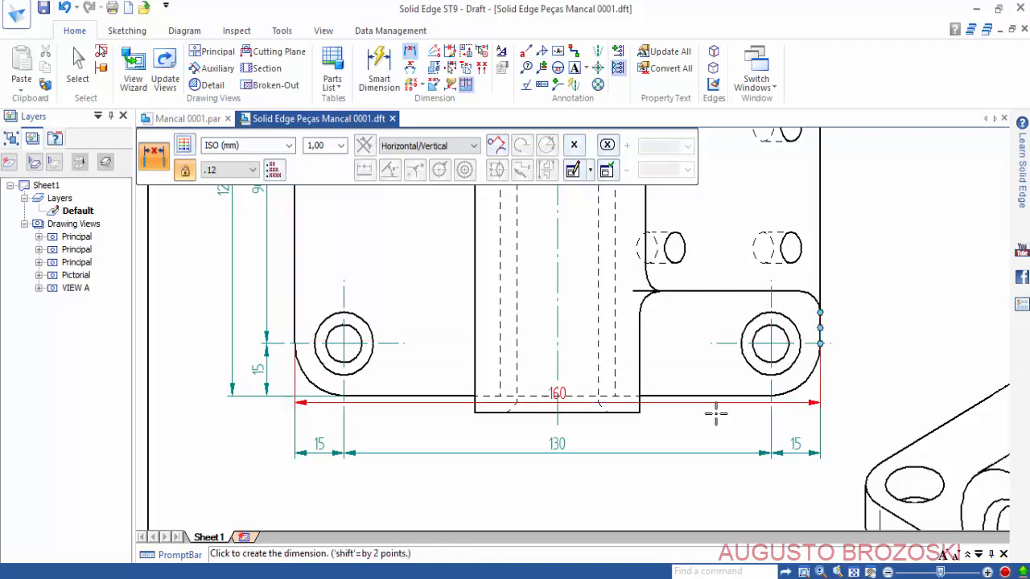
left_click(575, 481)
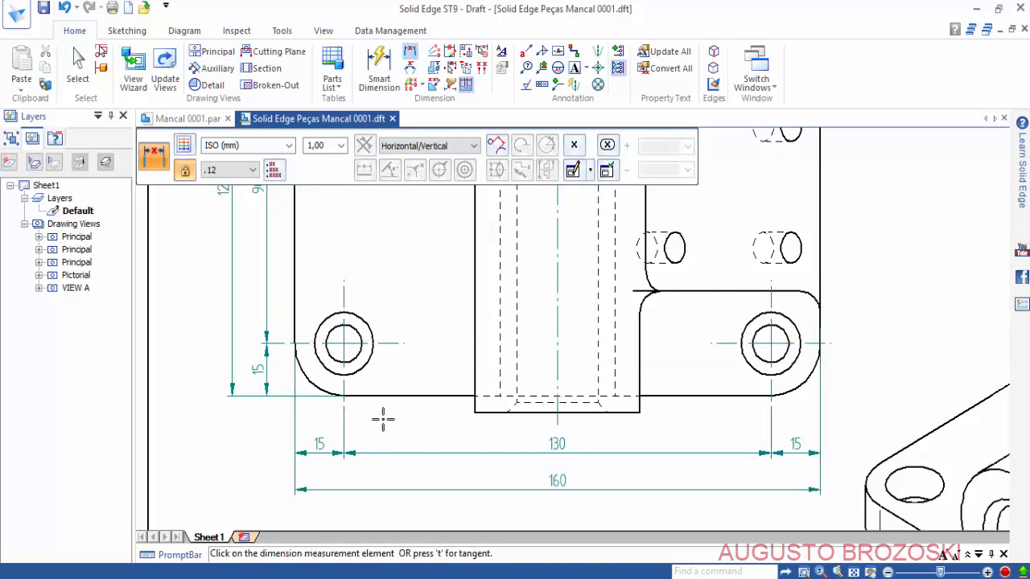
Dimension the inclined face's full length between its end corners in the front view, parallel to the slope and outside the 45° dimension.
left_click(425, 395)
scroll(515, 431, "up", 1)
scroll(515, 431, "down", 4)
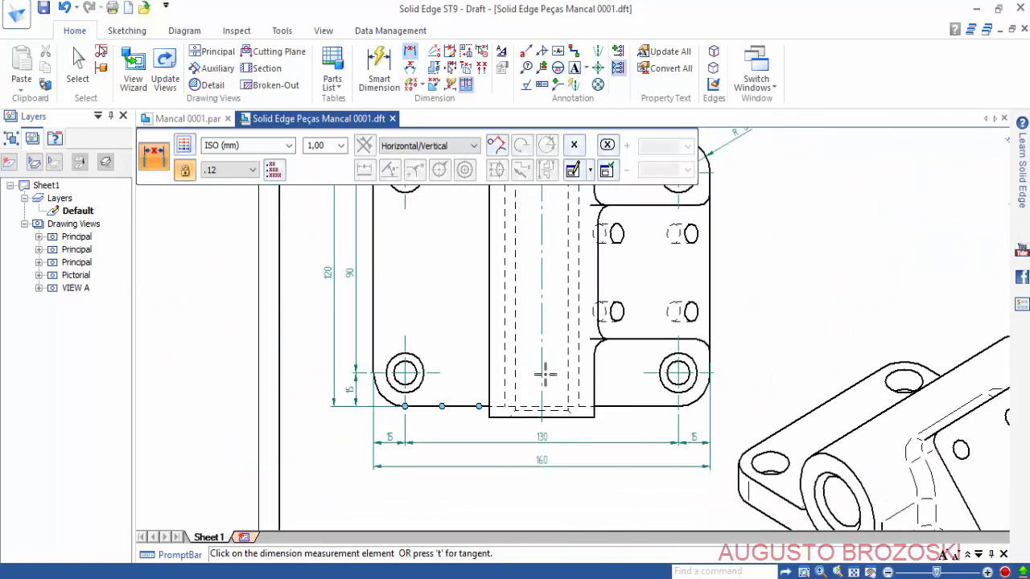
scroll(472, 395, "down", 5)
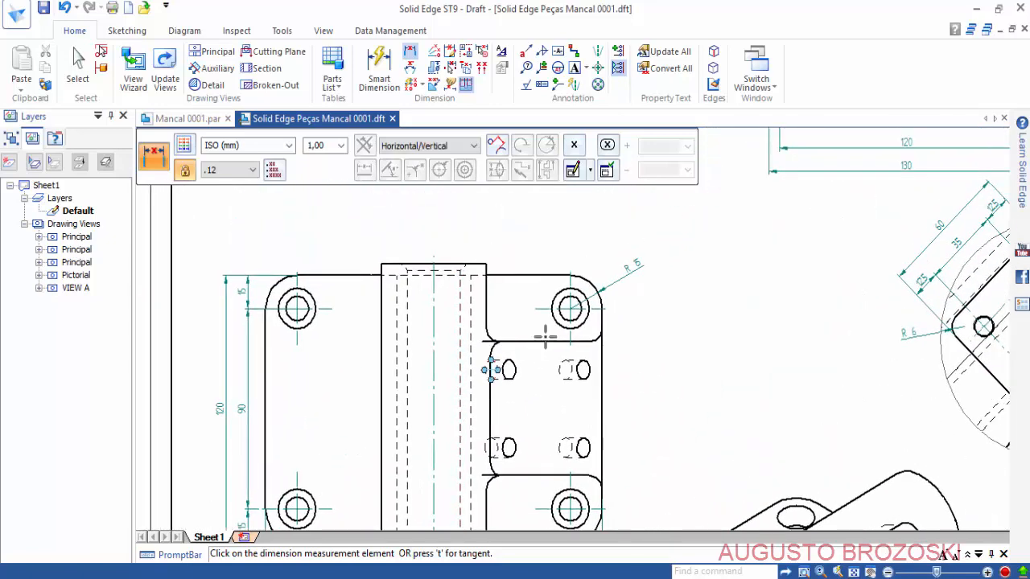
scroll(594, 344, "up", 3)
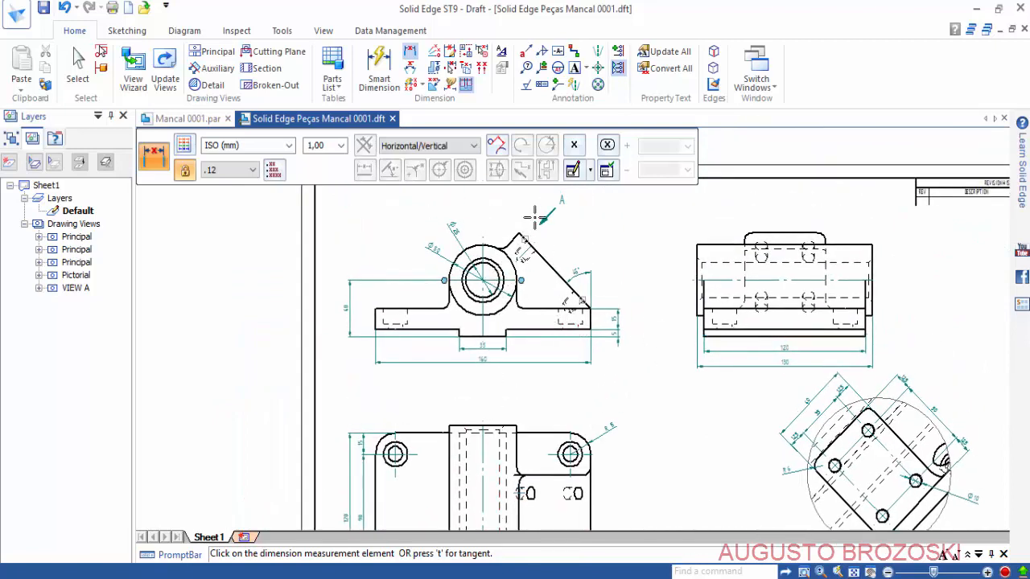
scroll(536, 209, "down", 1)
scroll(541, 221, "up", 4)
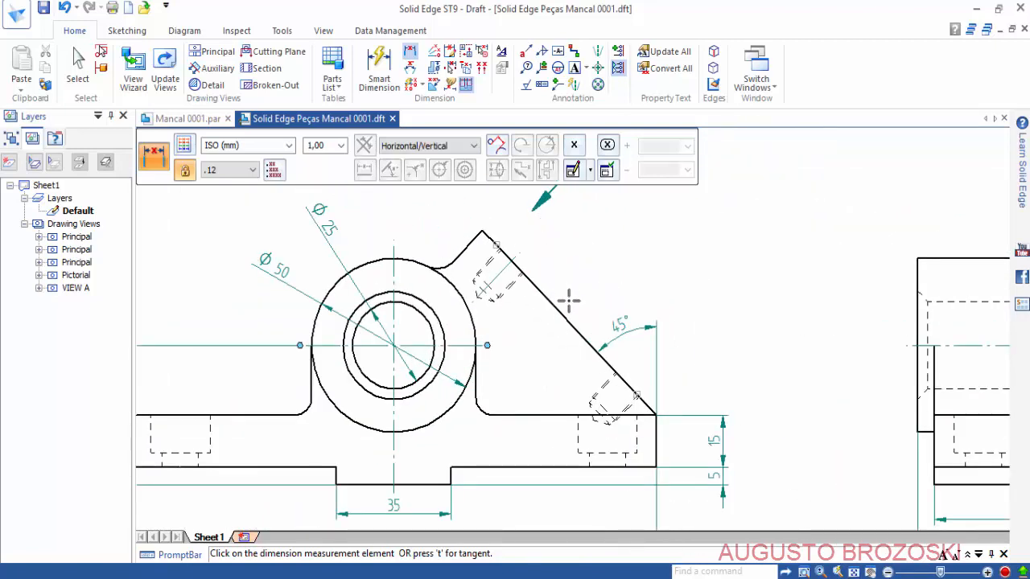
right_click(559, 260)
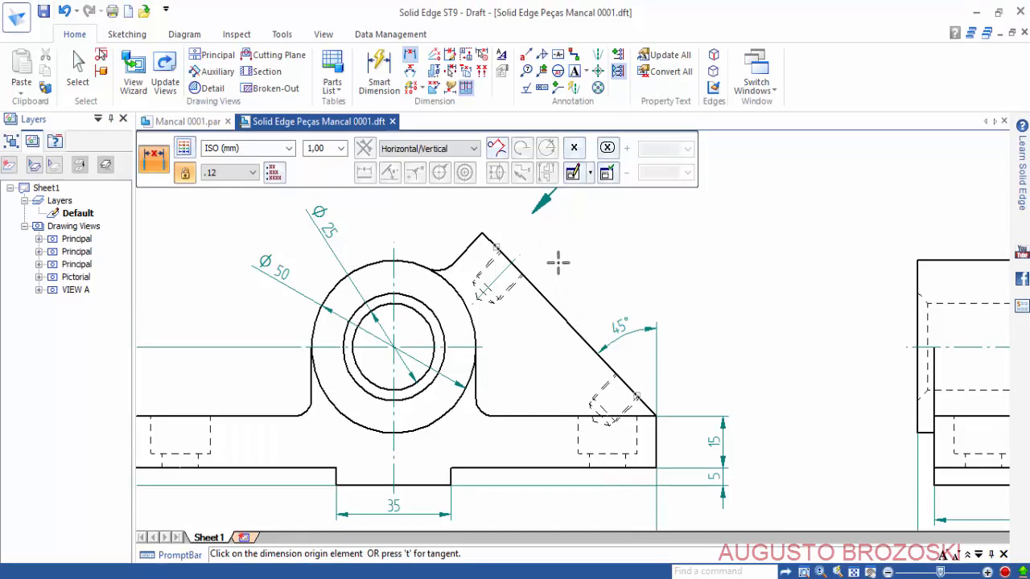
left_click(481, 231)
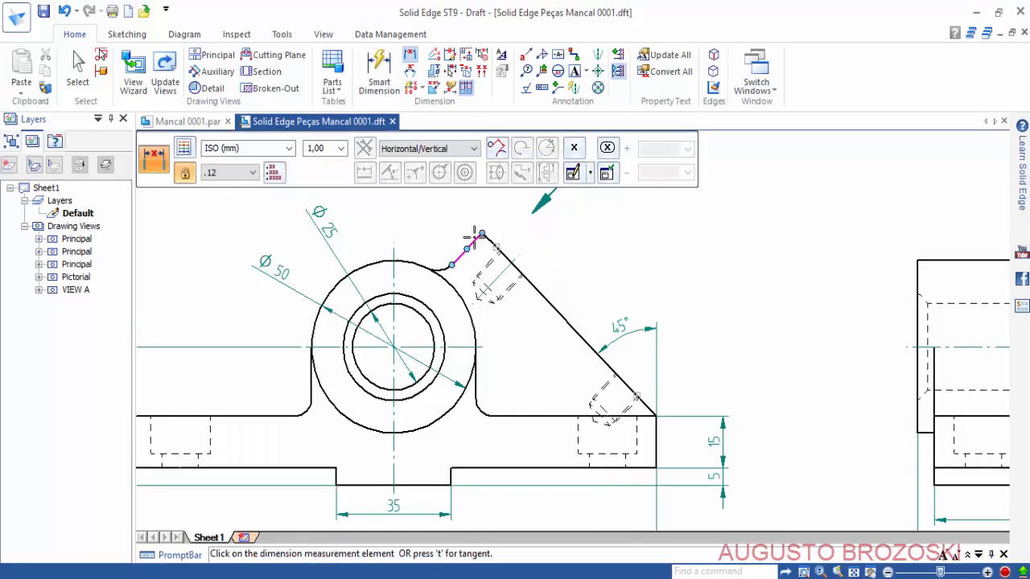
left_click(657, 415)
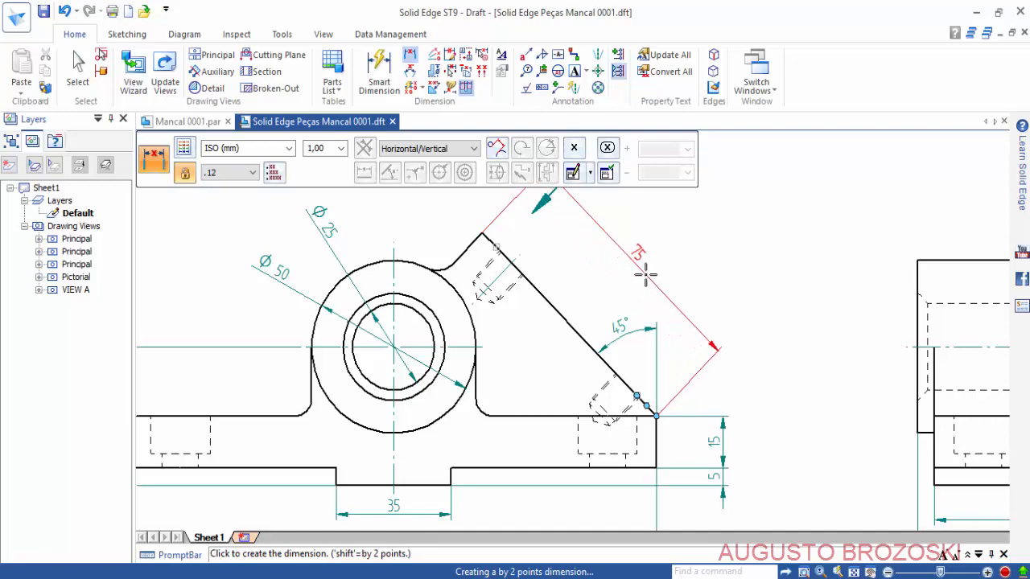
left_click(640, 276)
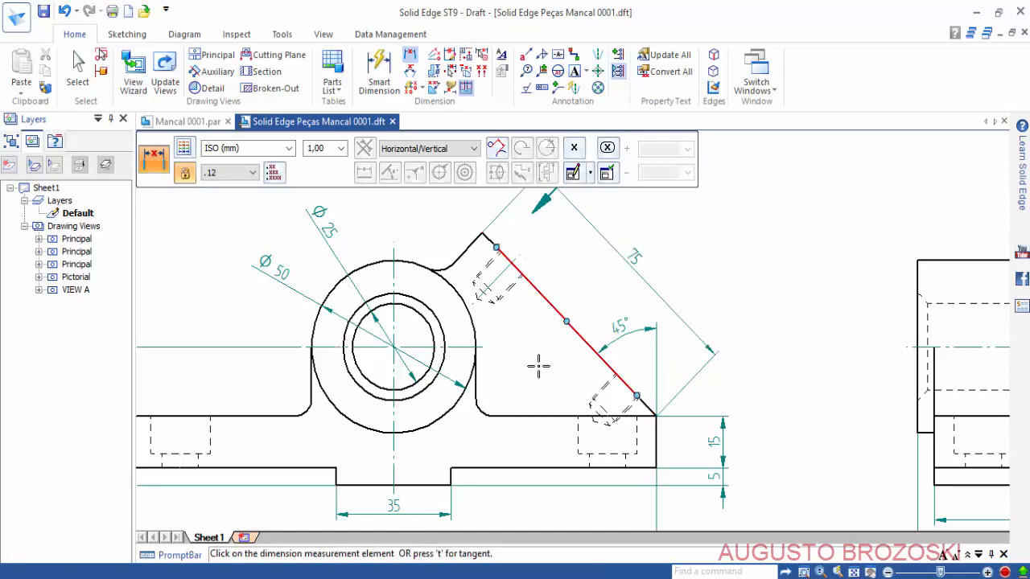
Save the draft document and examine the front and side views of the reference PDF in Adobe Acrobat Reader.
left_click(855, 573)
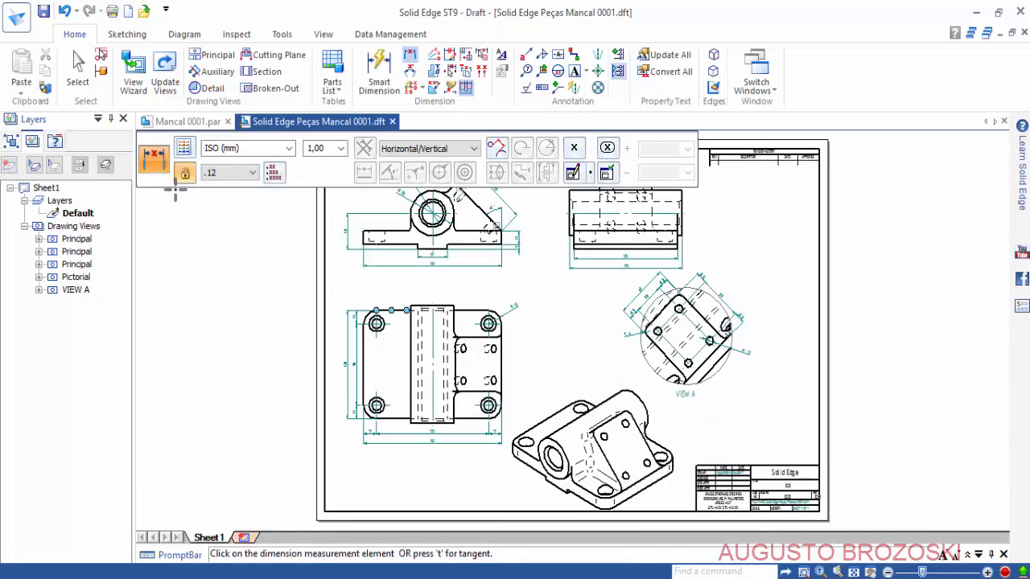
left_click(43, 11)
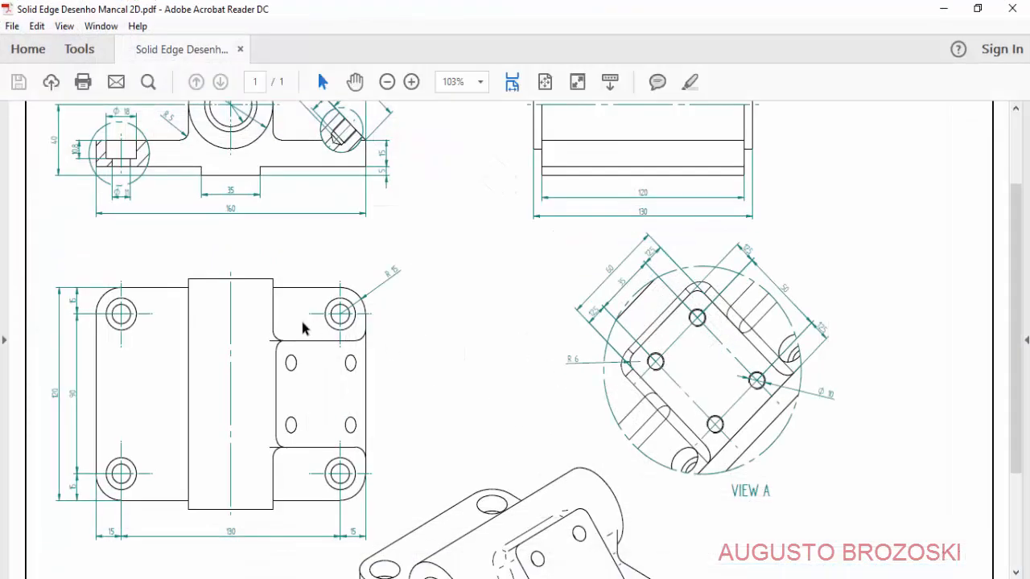
scroll(300, 329, "up", 3)
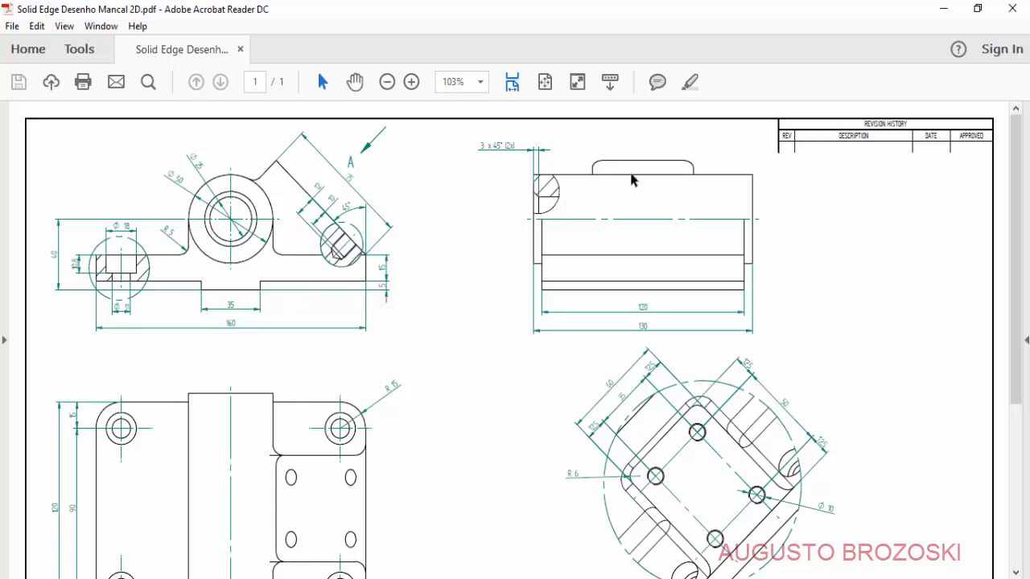
Switch back to Solid Edge and sketch a circular Broken-Out profile around the left counterbored hole in the front view.
left_click(943, 10)
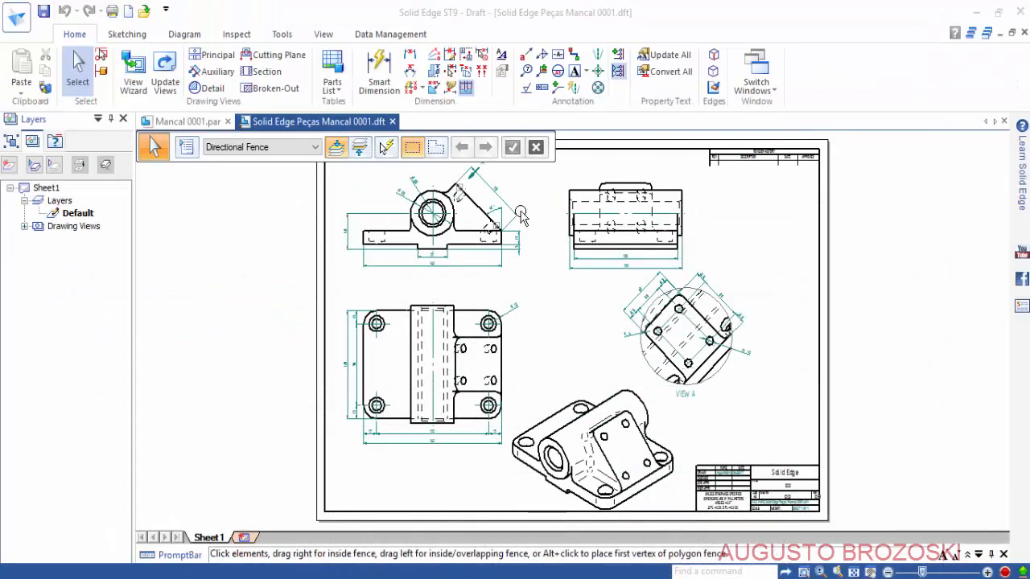
scroll(386, 242, "up", 6)
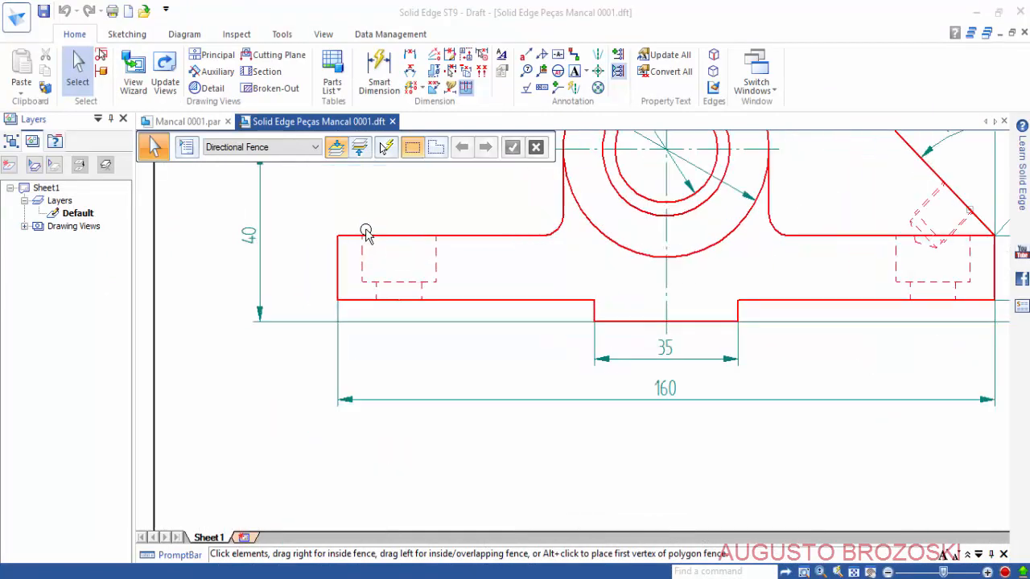
scroll(360, 235, "up", 3)
scroll(362, 252, "down", 2)
middle_click_drag(363, 251, 455, 251)
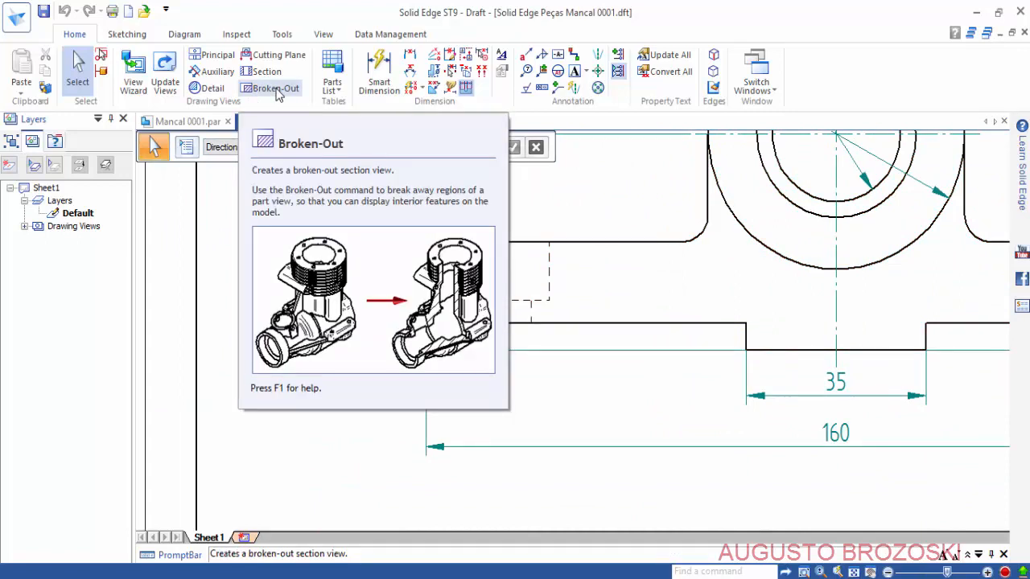
left_click(275, 89)
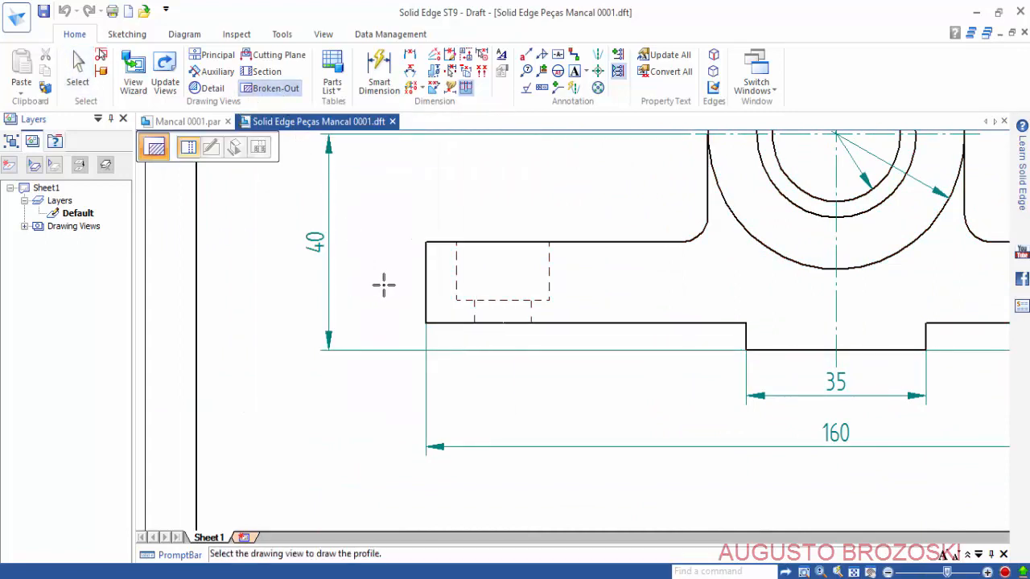
left_click(427, 288)
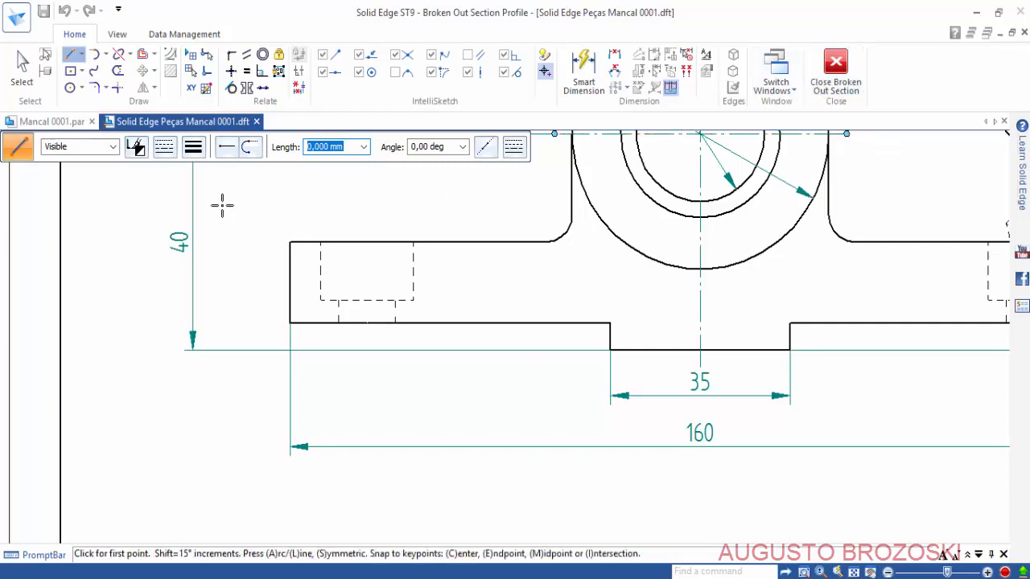
left_click(70, 86)
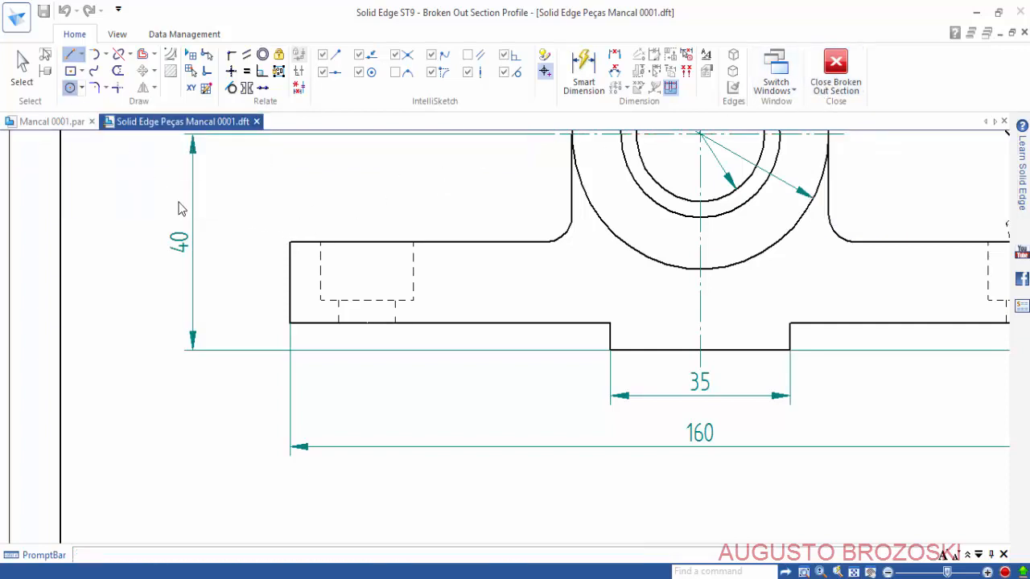
left_click(359, 288)
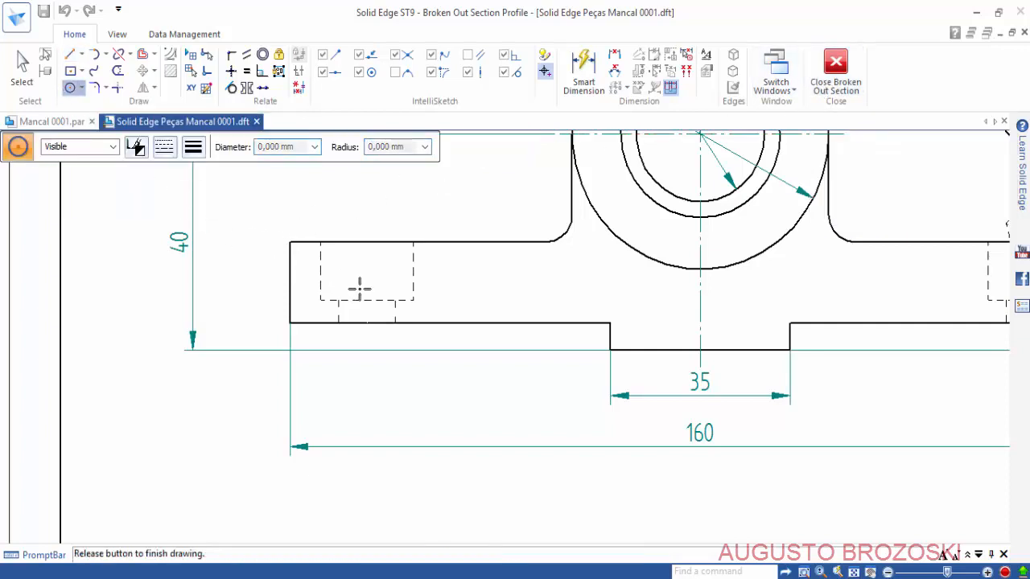
left_click(449, 309)
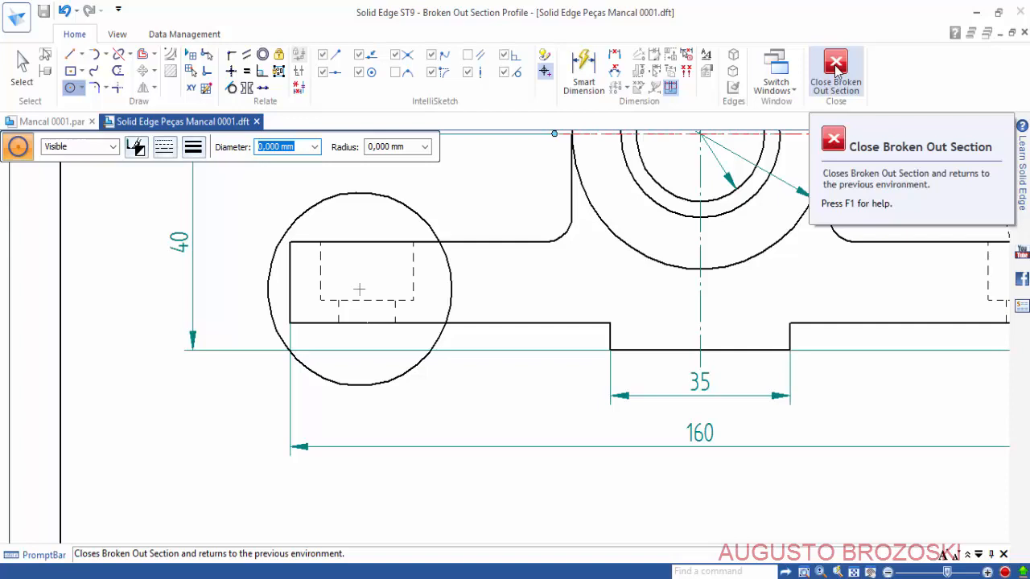
left_click(836, 70)
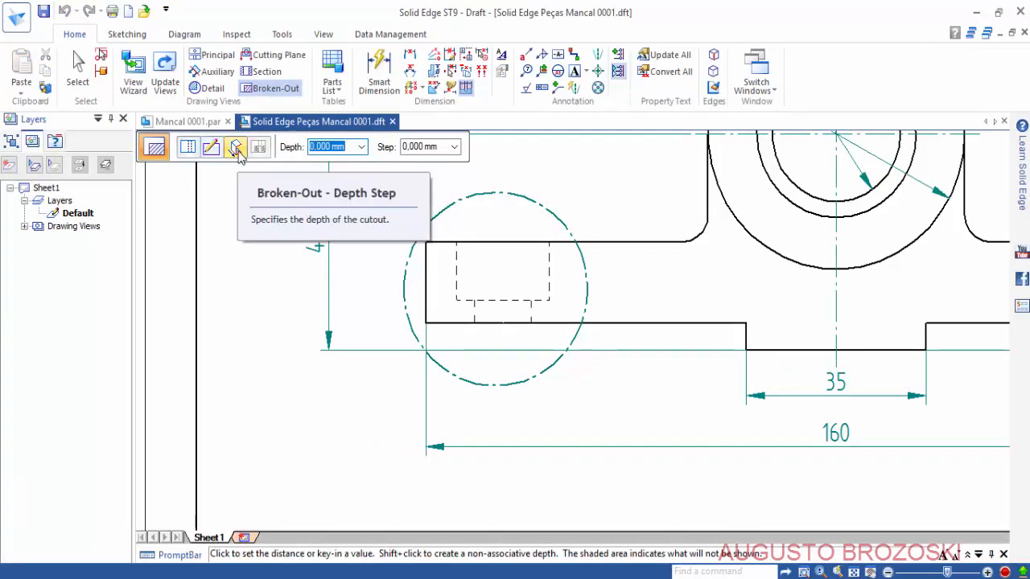
Set the broken-out section's depth to the center of the lower-left hole in the top view, at 20 mm.
scroll(455, 279, "down", 5)
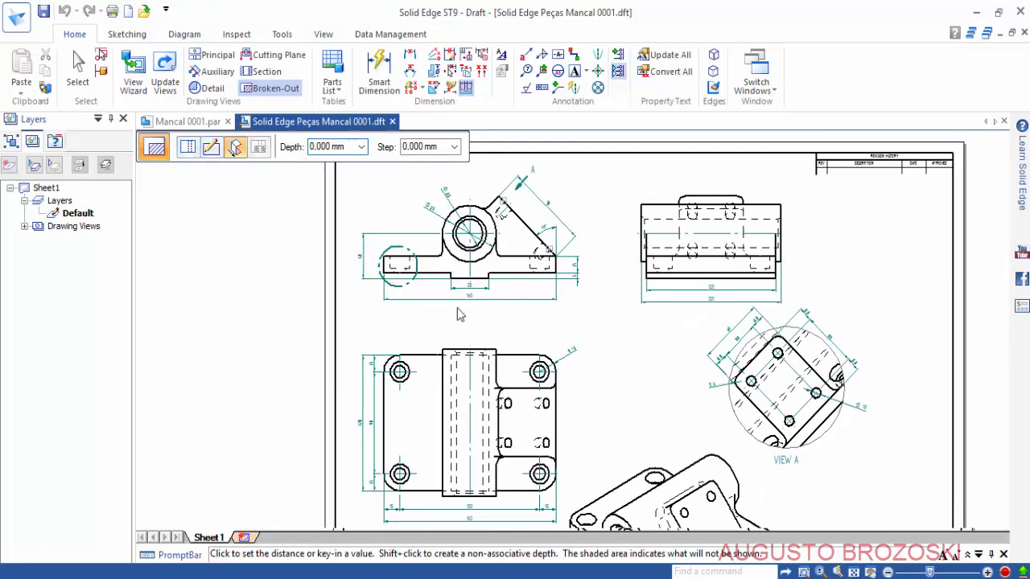
scroll(458, 314, "down", 3)
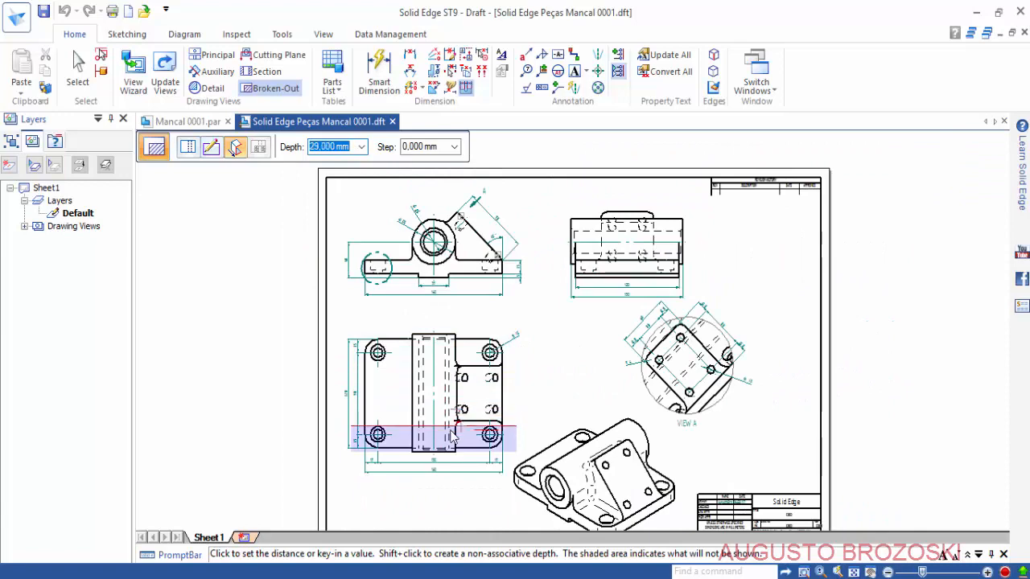
scroll(459, 443, "down", 1)
scroll(460, 442, "up", 3)
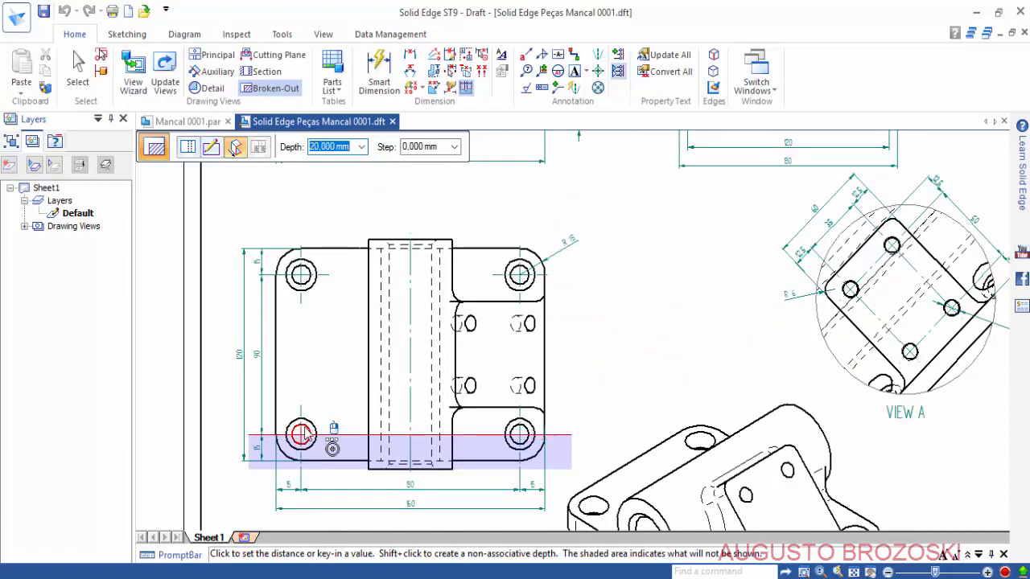
scroll(359, 379, "down", 2)
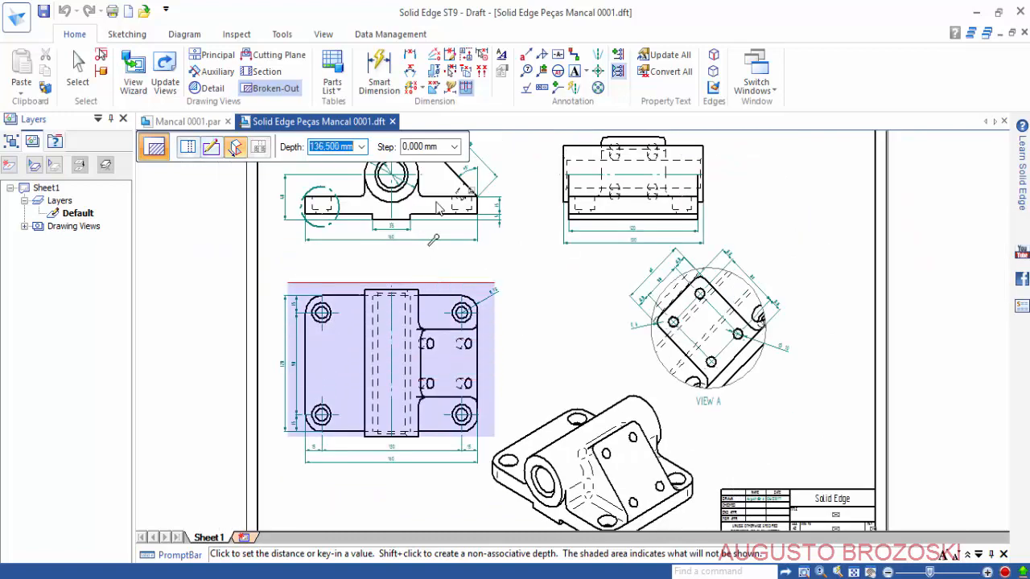
scroll(685, 177, "up", 3)
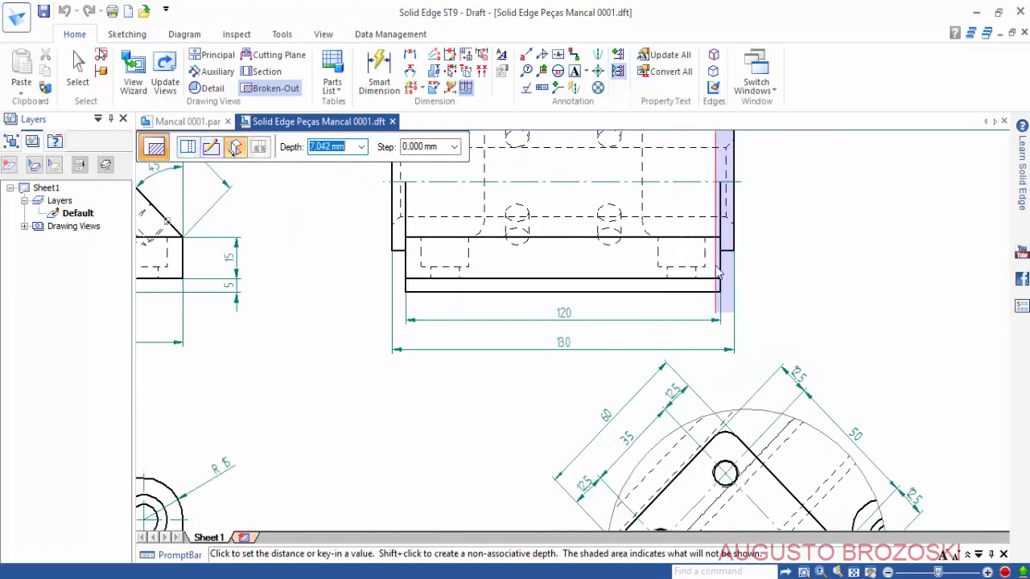
scroll(625, 276, "down", 3)
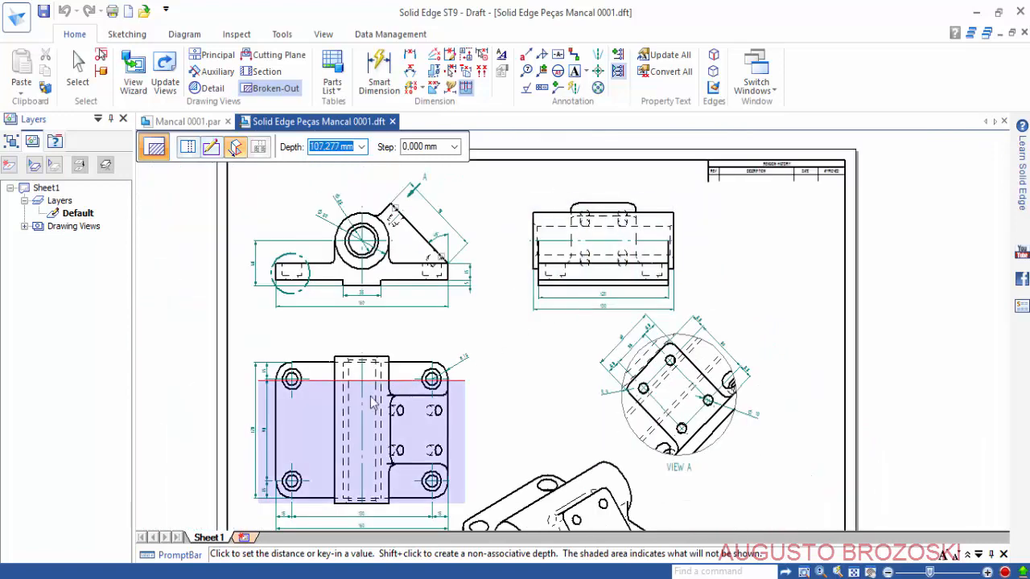
scroll(288, 487, "up", 2)
scroll(290, 491, "up", 2)
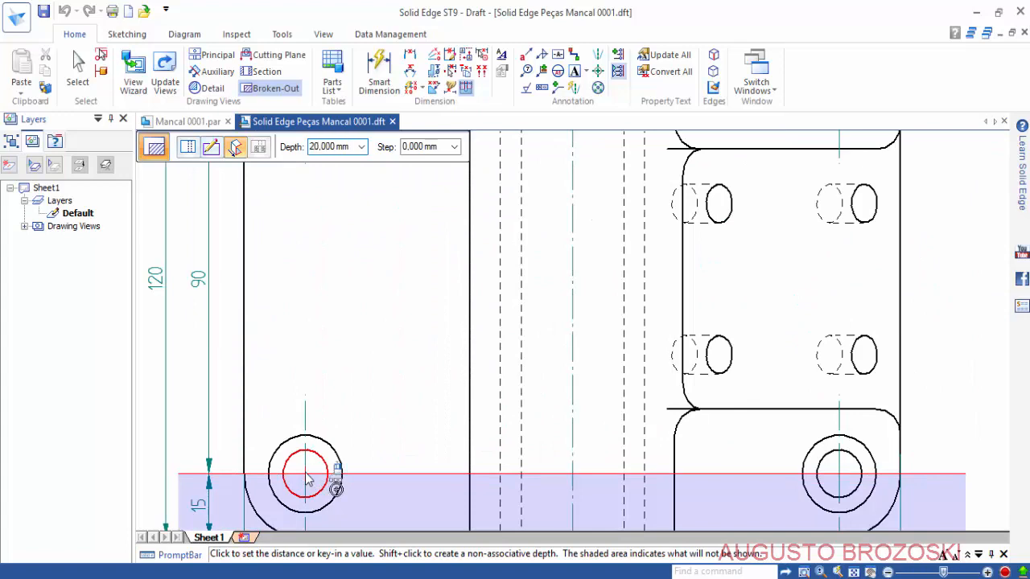
left_click(310, 479)
Apply the broken-out cutout to the front view.
scroll(423, 395, "down", 5)
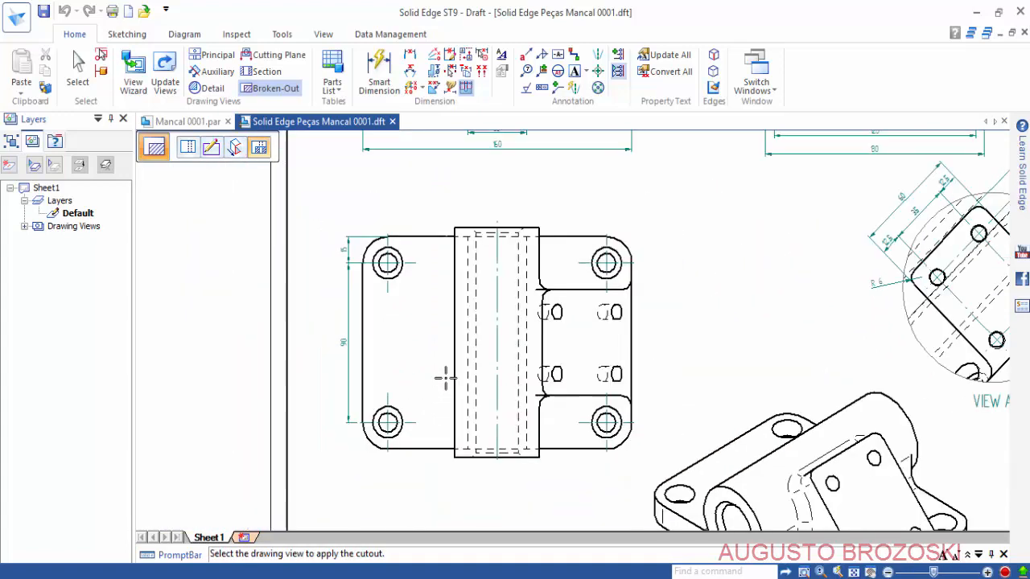
scroll(430, 273, "up", 3)
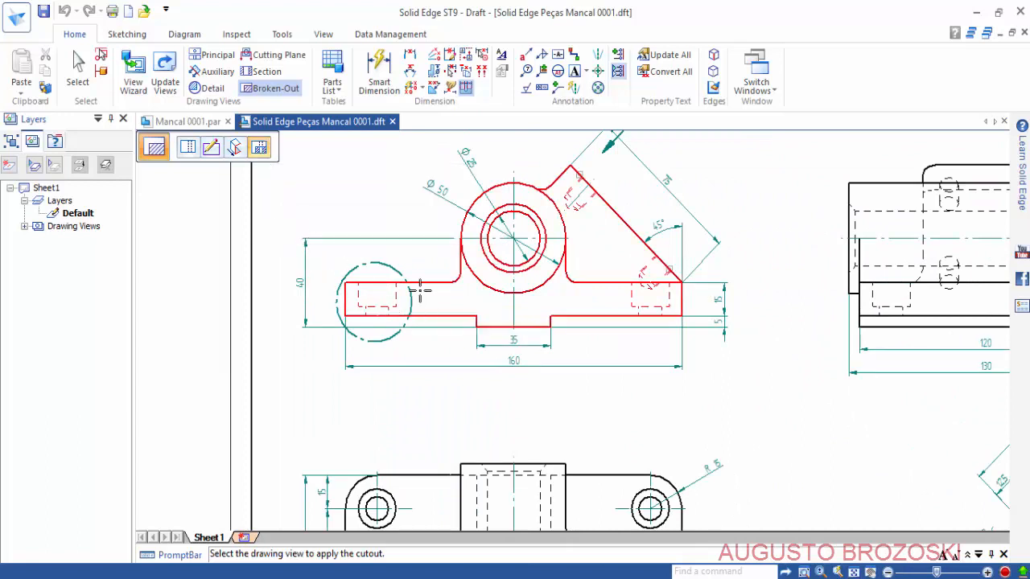
scroll(460, 292, "up", 1)
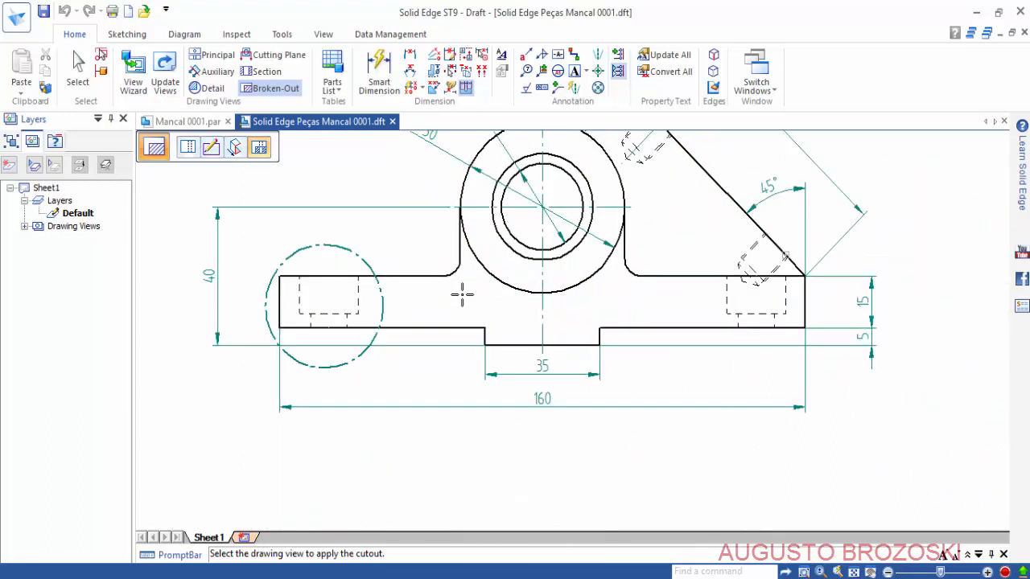
scroll(460, 294, "down", 4)
middle_click_drag(659, 453, 587, 327)
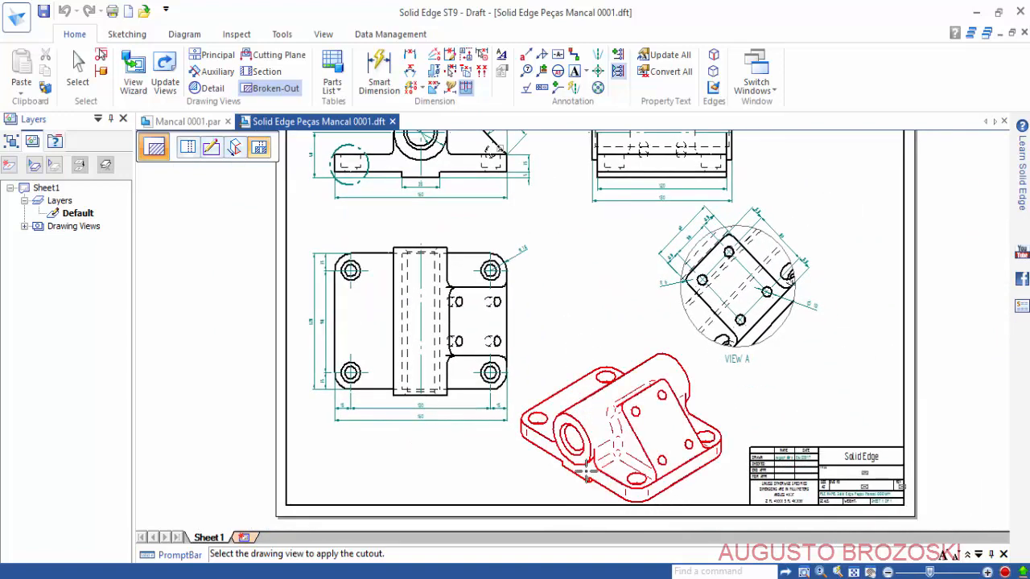
scroll(391, 285, "up", 6)
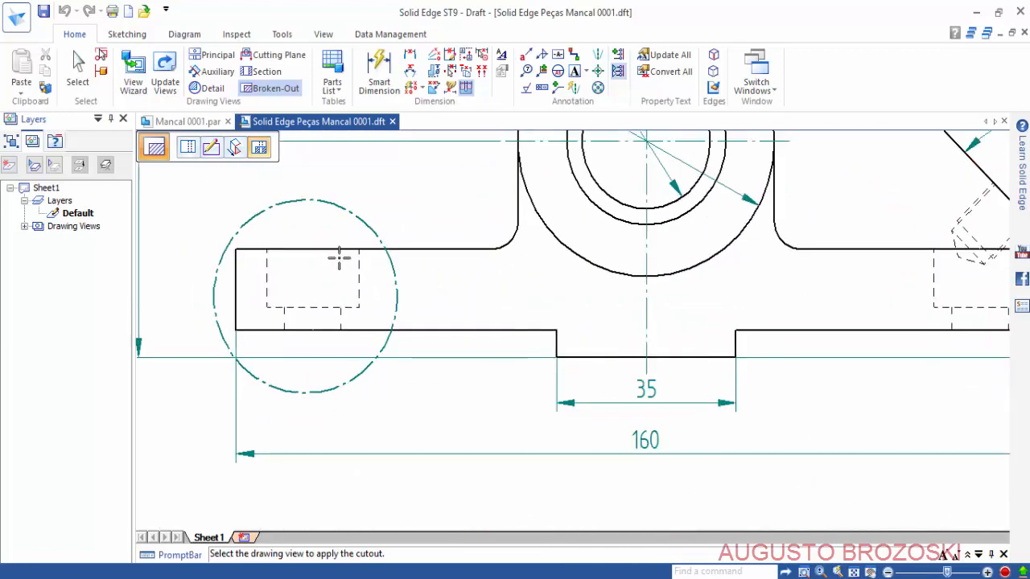
left_click(329, 251)
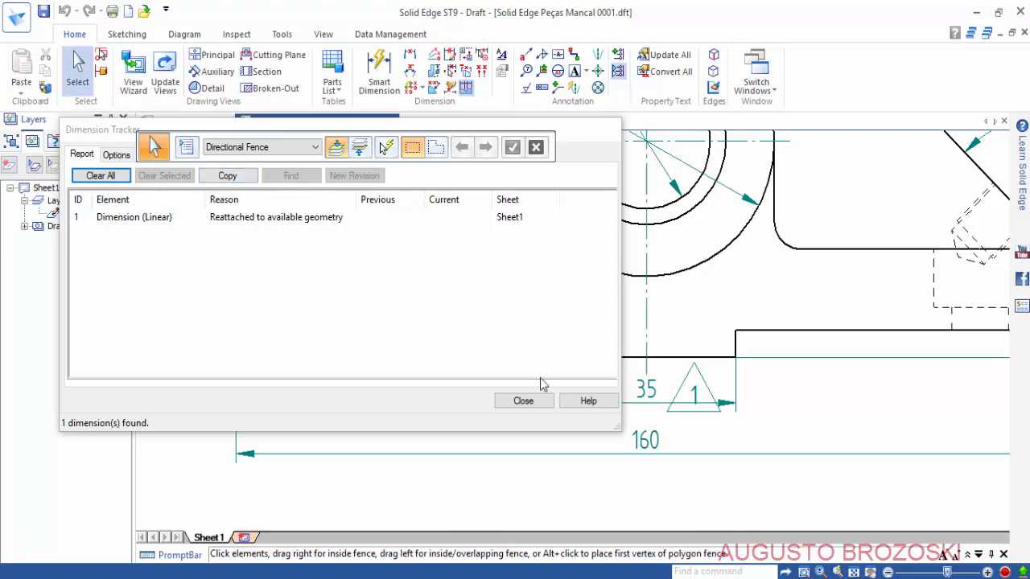
Locate the reattached linear dimension listed in the Dimension Tracker, clear all tracked changes, and close the tracker.
left_click(136, 220)
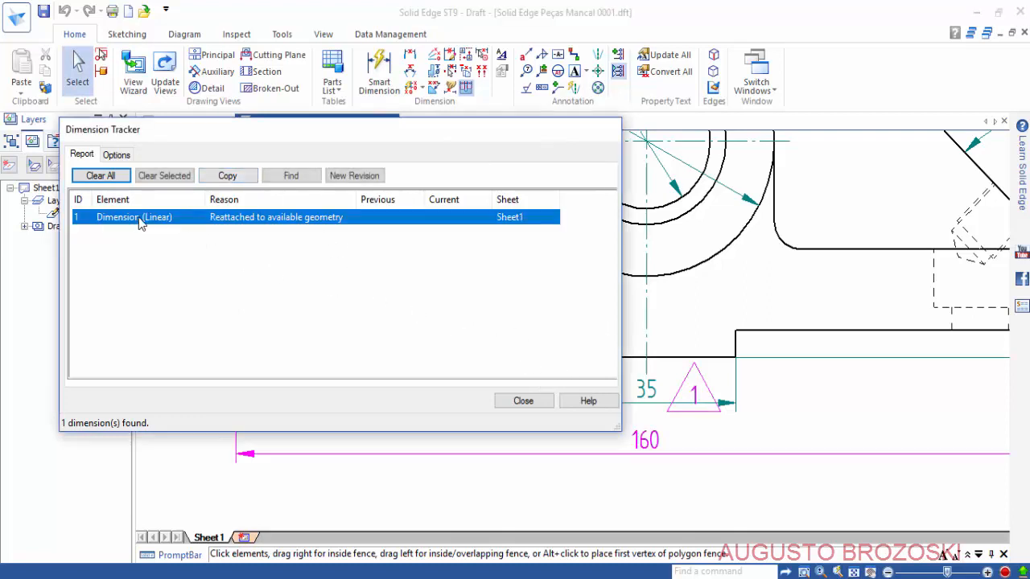
left_click(291, 175)
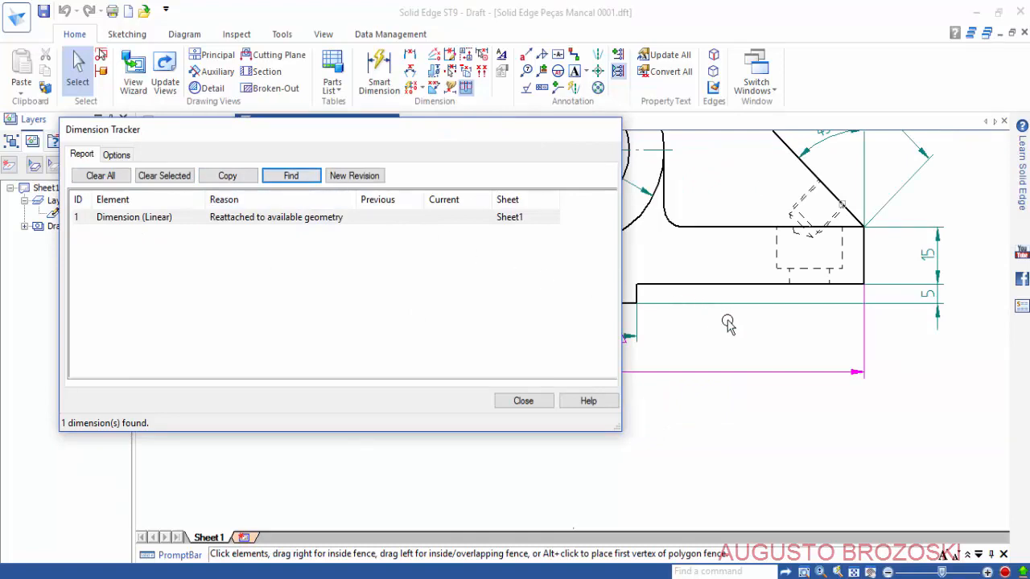
mouse_move(453, 142)
left_mouse_down()
mouse_move(724, 80)
mouse_move(686, 422)
left_mouse_up()
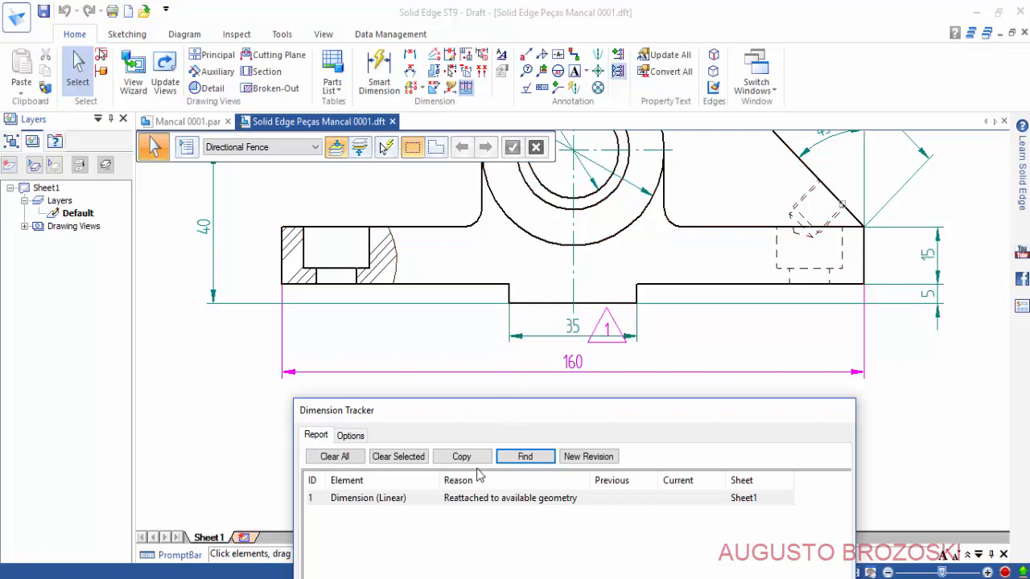
left_click(347, 501)
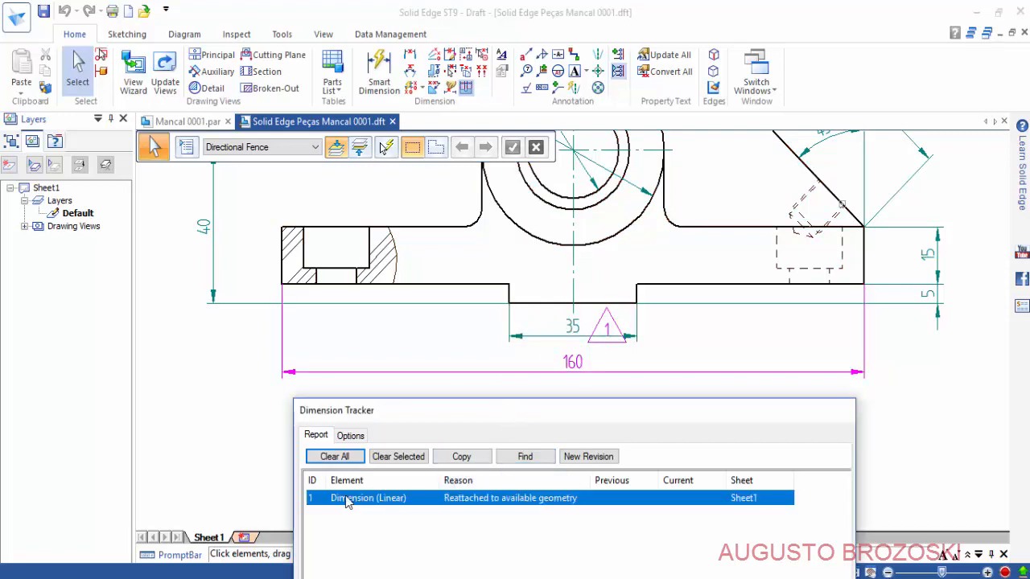
left_click(337, 457)
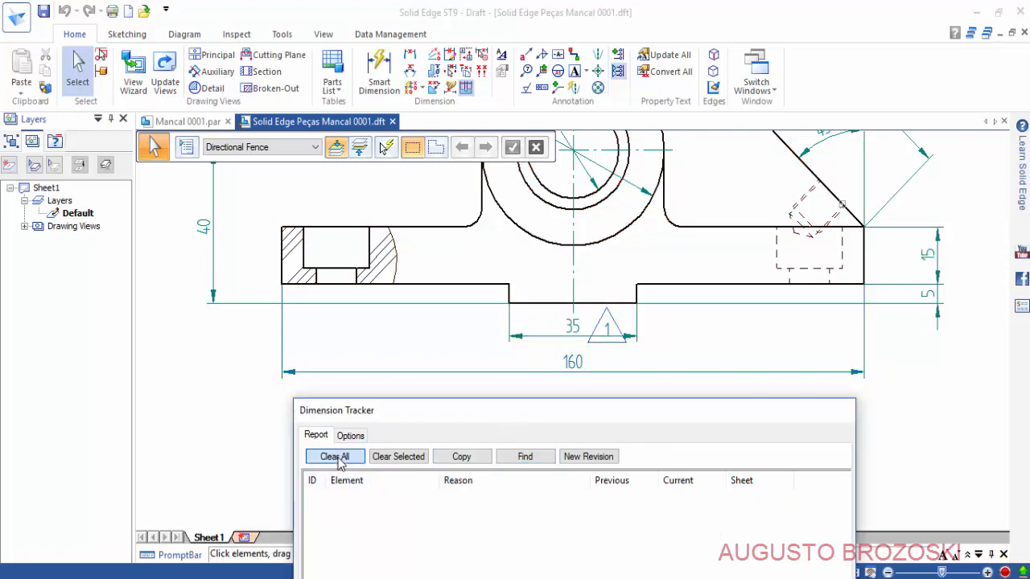
left_click_drag(573, 417, 545, 228)
left_click(728, 492)
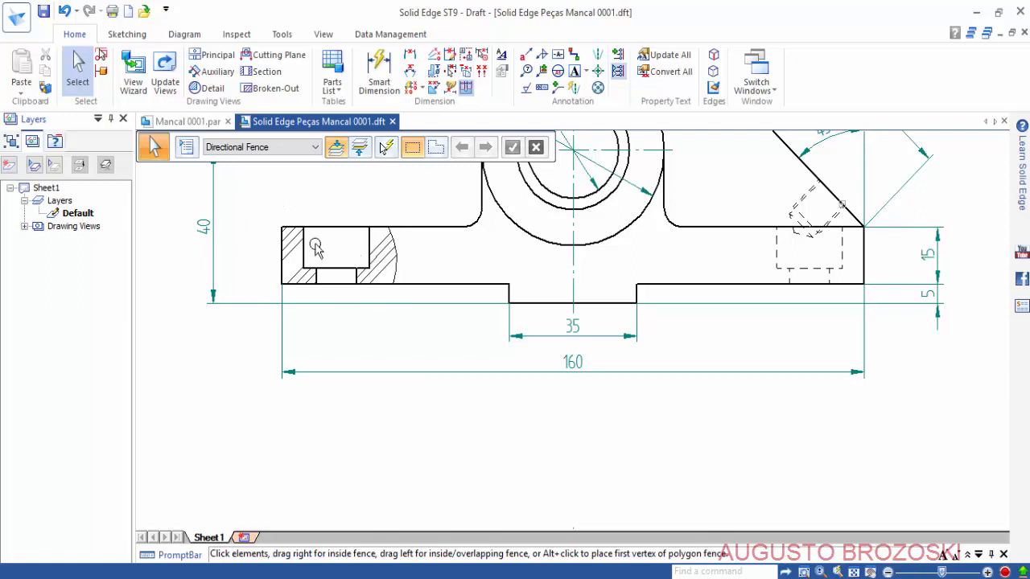
Sketch a closed freeform curve as a Broken-Out profile around the lower angled hole on the sloped face in the front view.
scroll(315, 248, "up", 5)
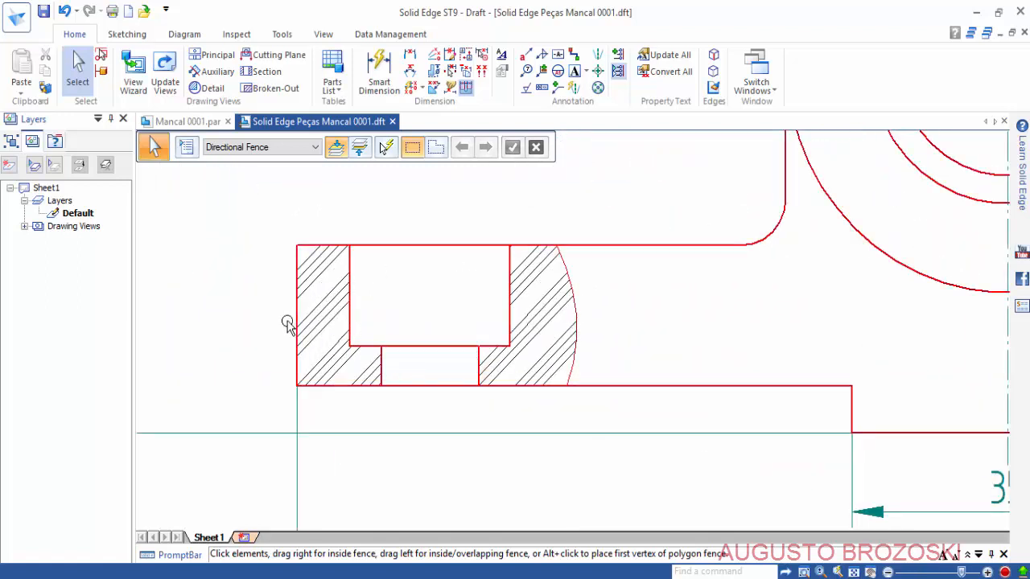
scroll(344, 322, "down", 4)
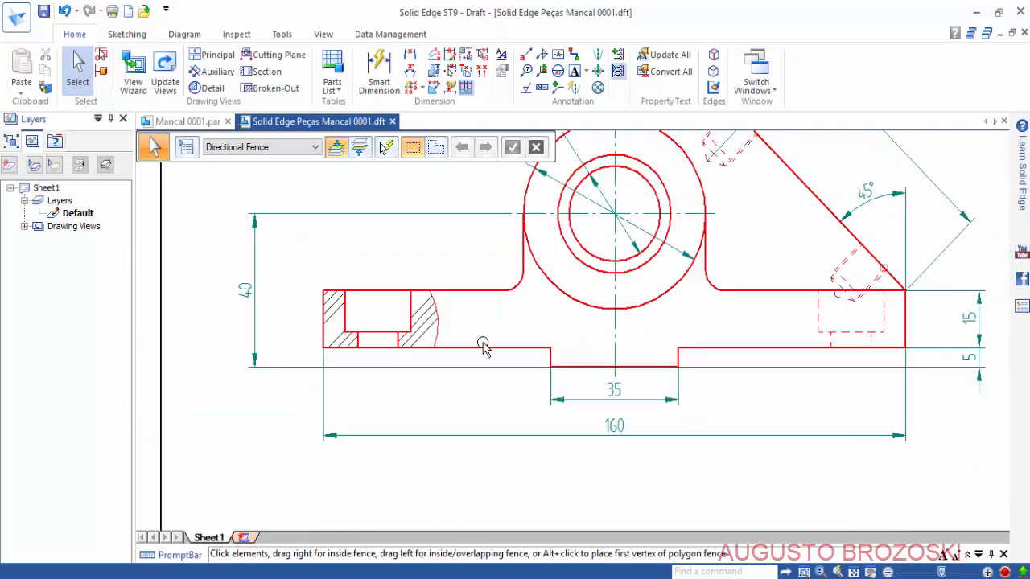
middle_click_drag(483, 345, 387, 350)
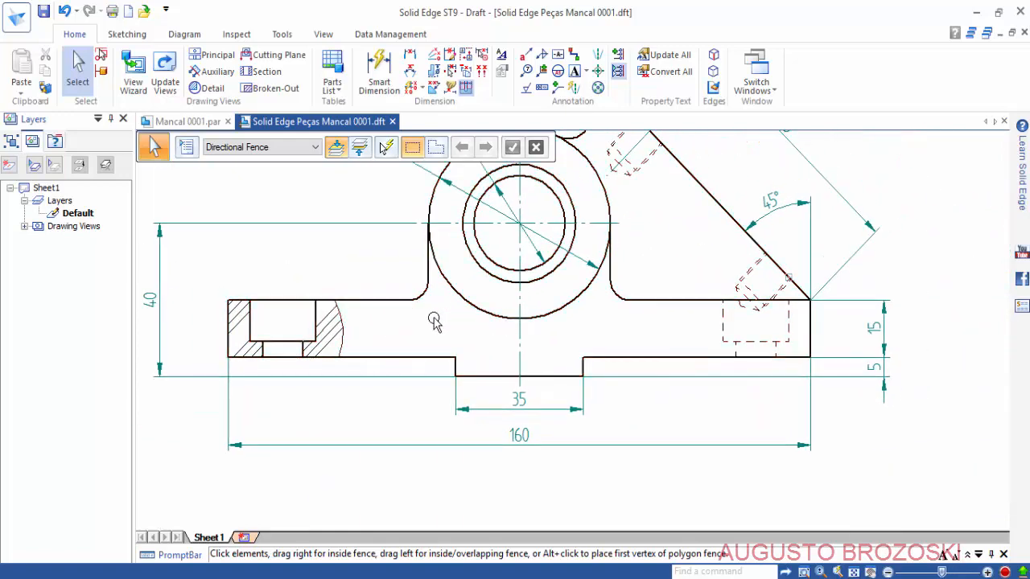
middle_click_drag(476, 336, 409, 370)
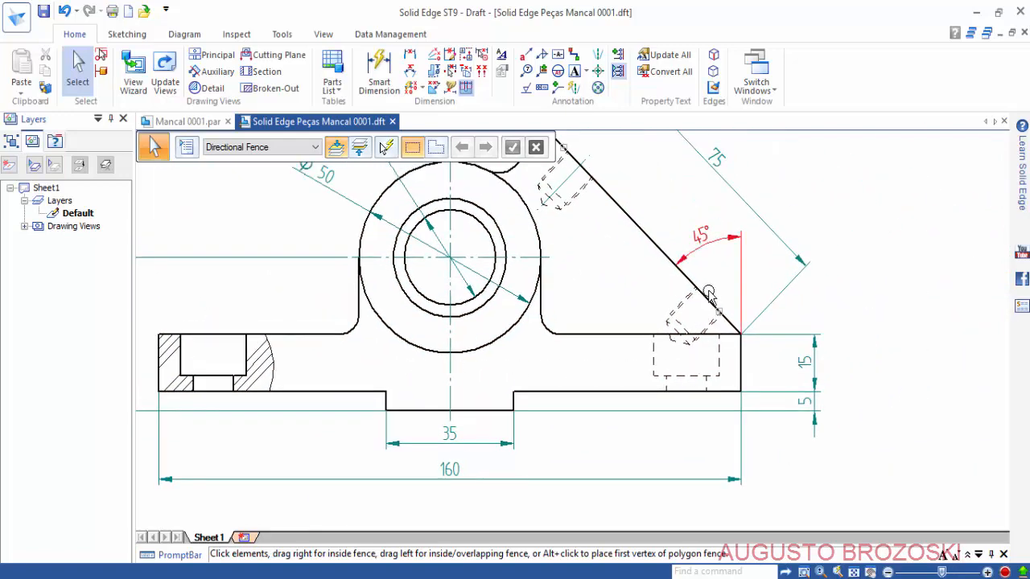
scroll(725, 316, "up", 2)
scroll(724, 316, "up", 2)
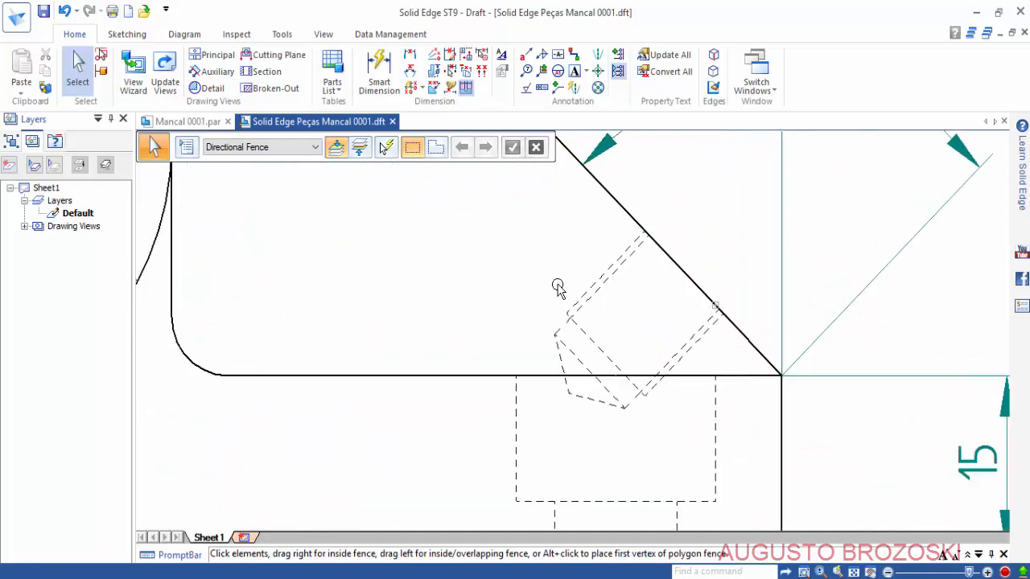
left_click(271, 88)
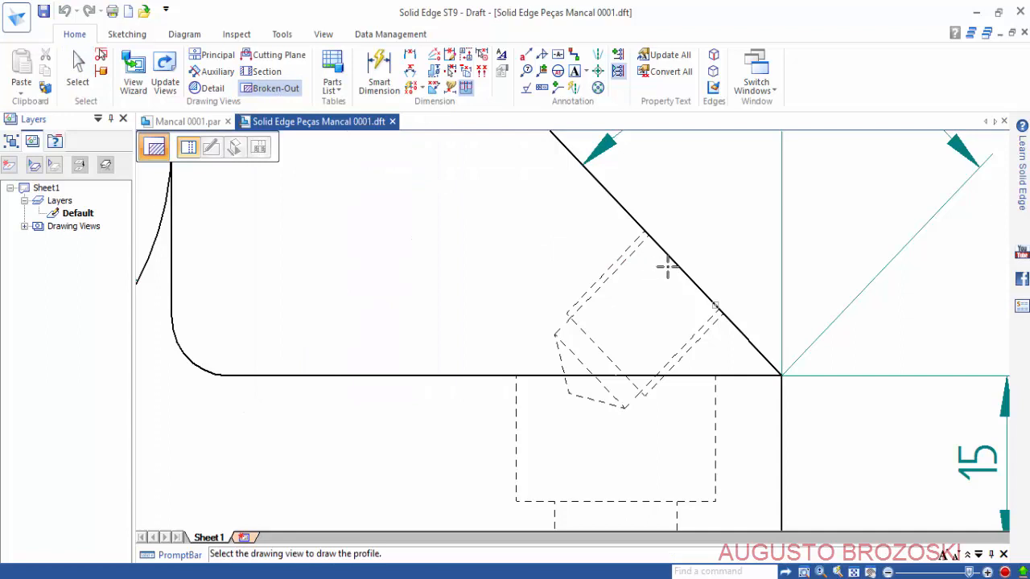
left_click(670, 273)
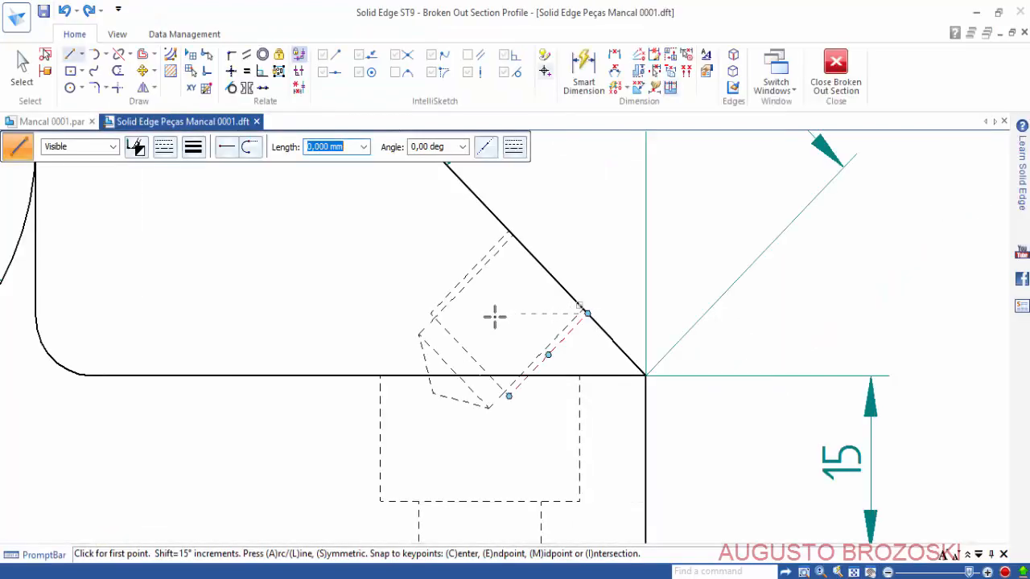
left_click(94, 71)
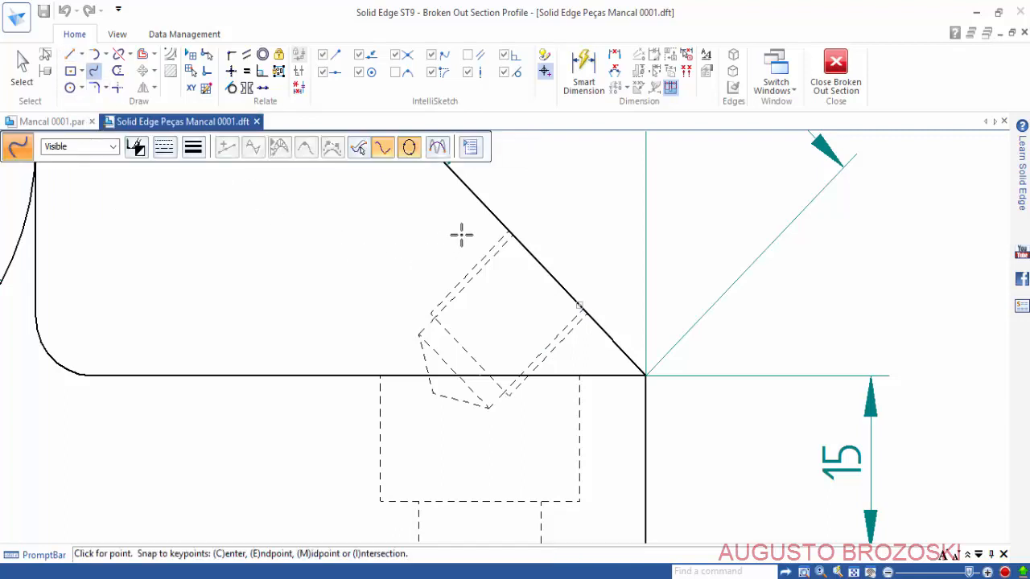
left_click(524, 201)
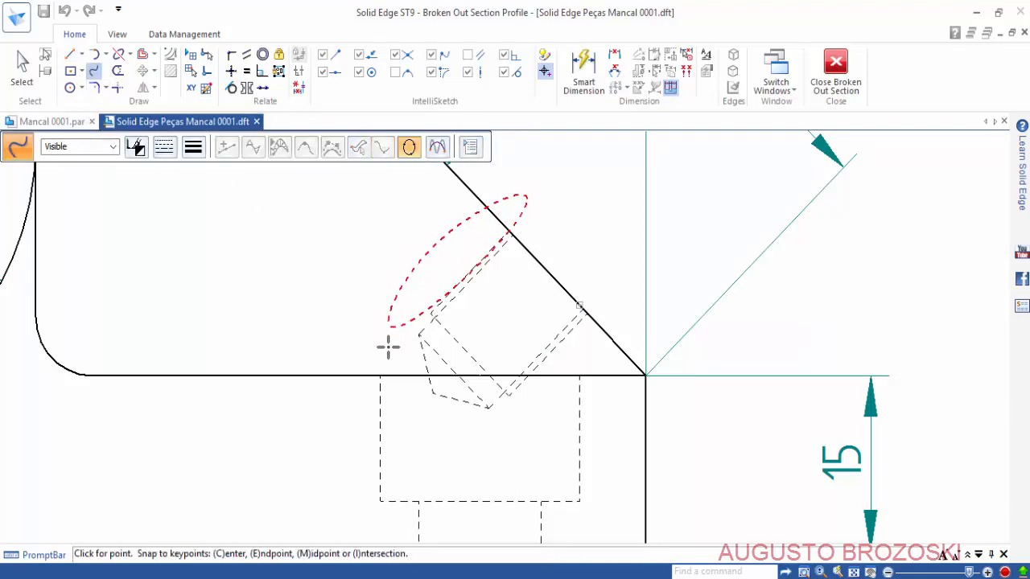
left_click(422, 437)
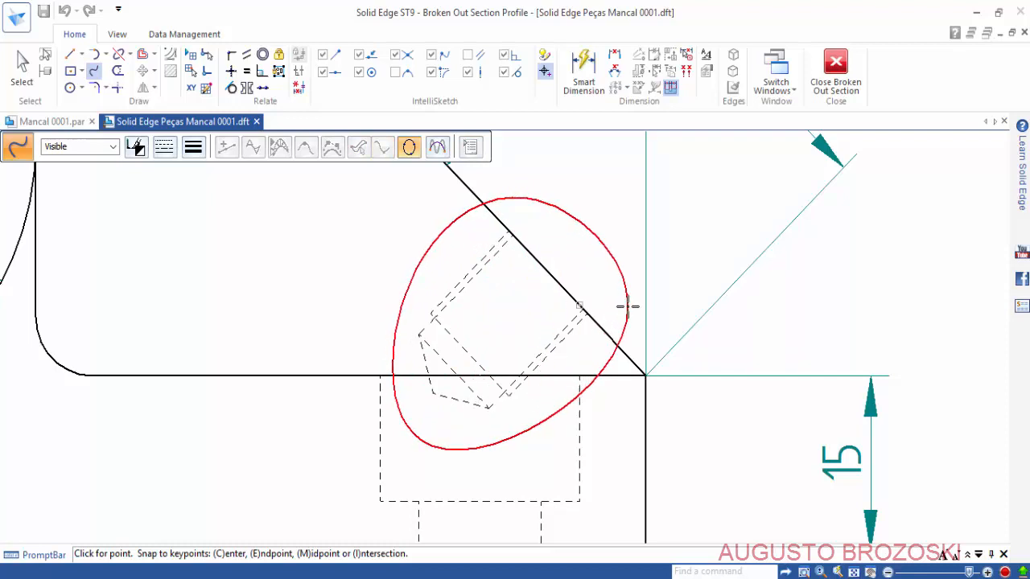
left_click(602, 266)
right_click(604, 264)
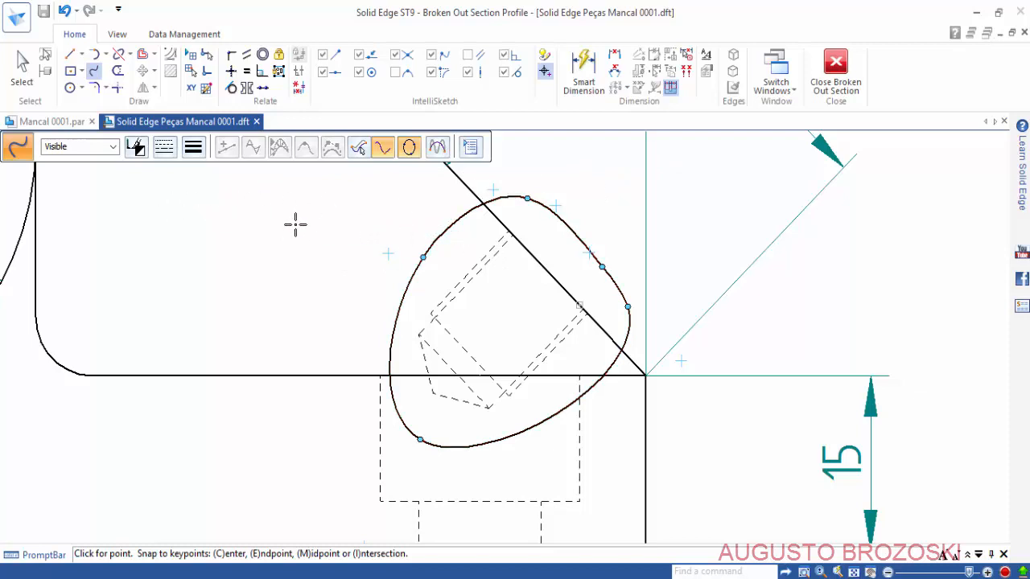
key("Escape")
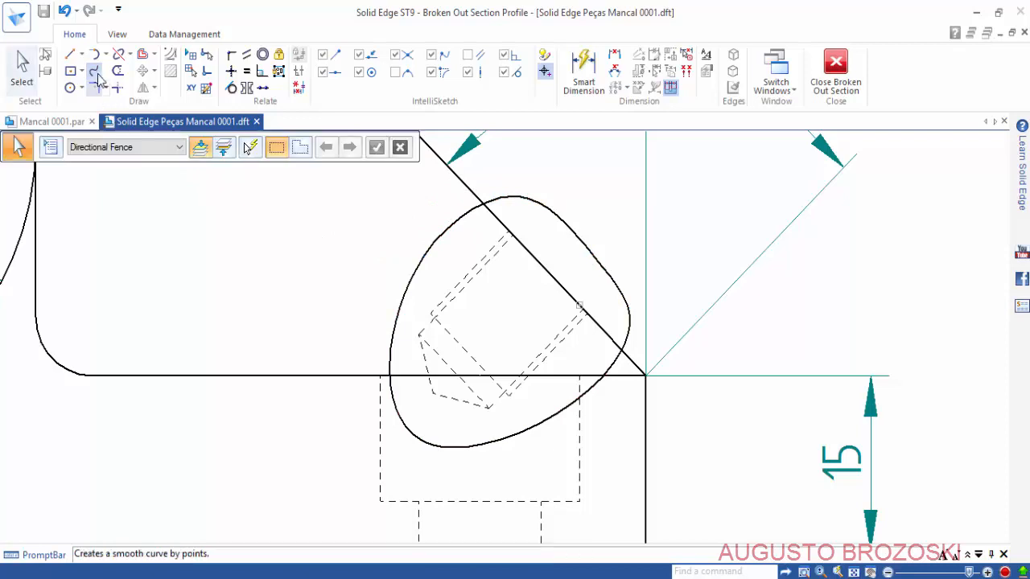
Give the closed curve a dash-dot line type and finish the broken-out section profile.
left_click(426, 253)
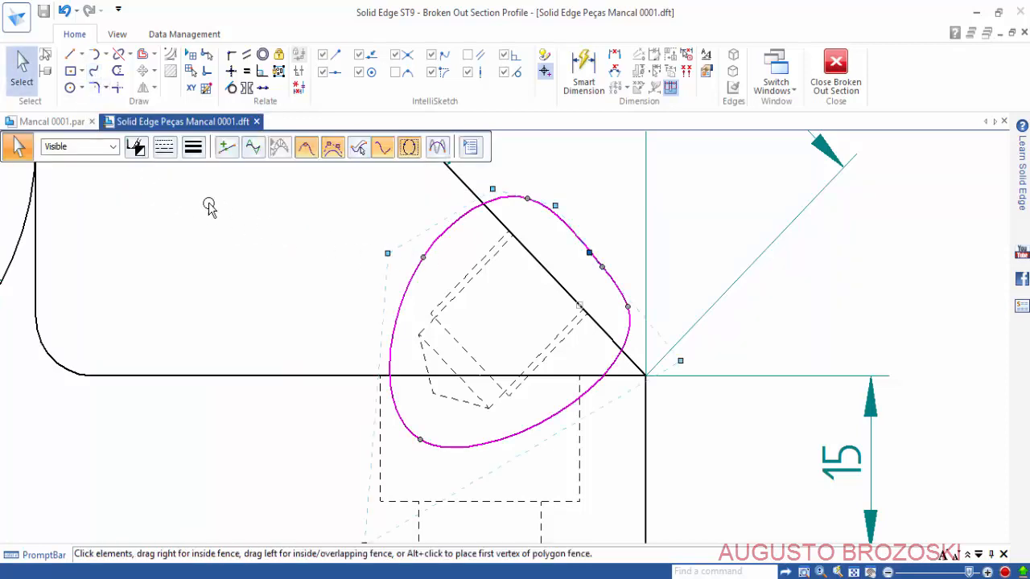
left_click(164, 147)
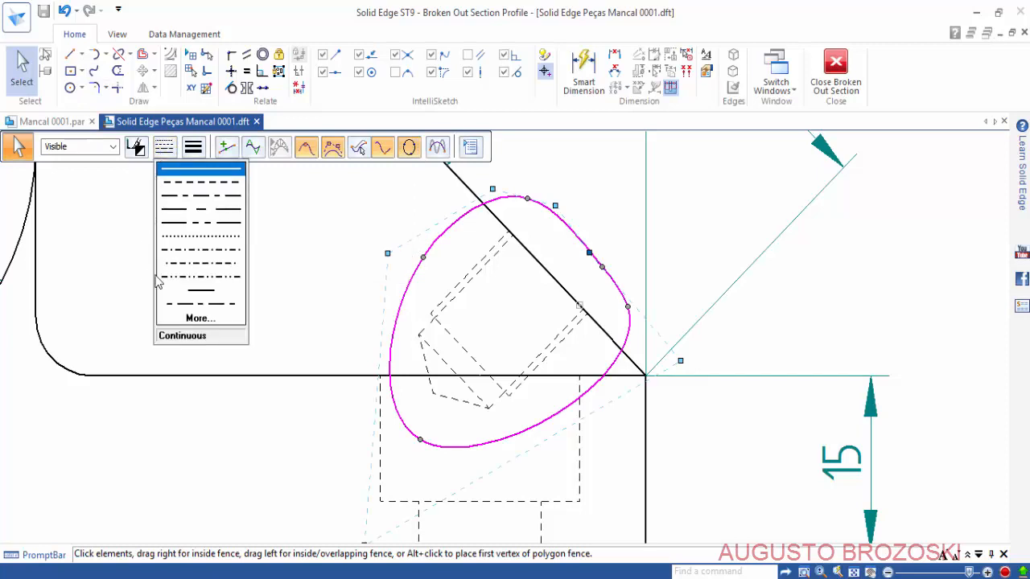
left_click(192, 305)
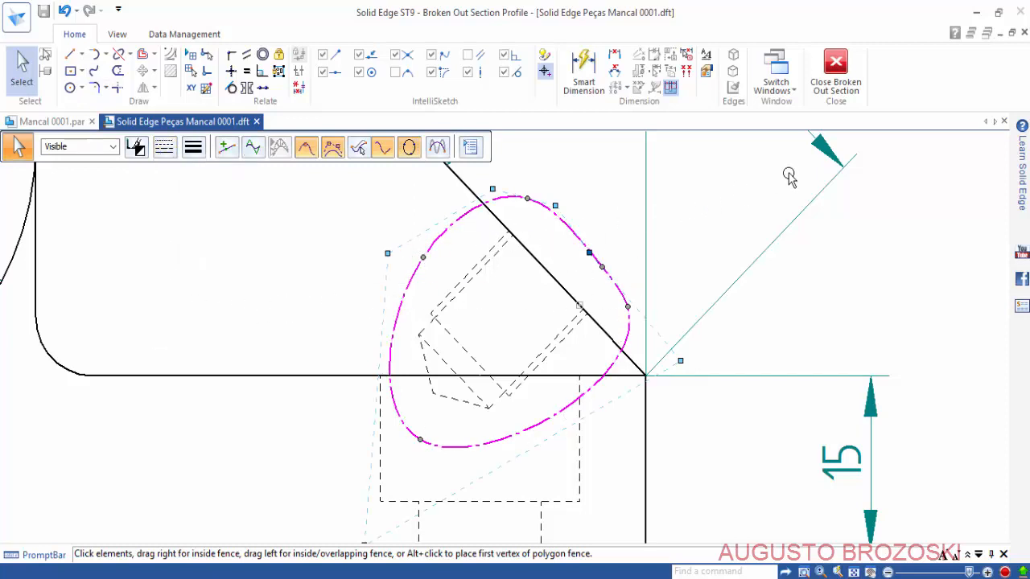
left_click(835, 72)
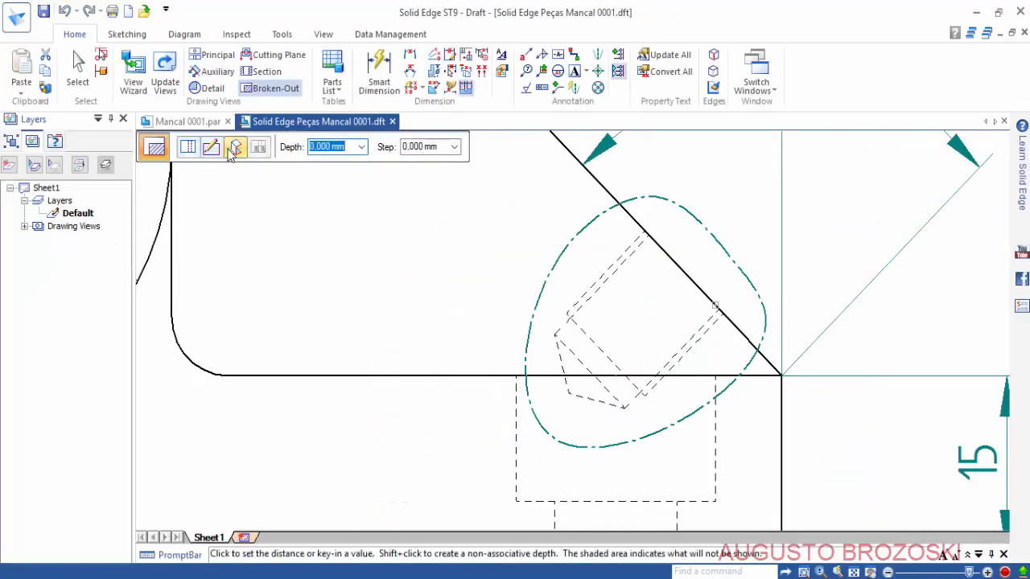
Set the broken-out section's depth to the center of the lower-right angled hole in the side view, at 47.5 mm.
left_click(233, 150)
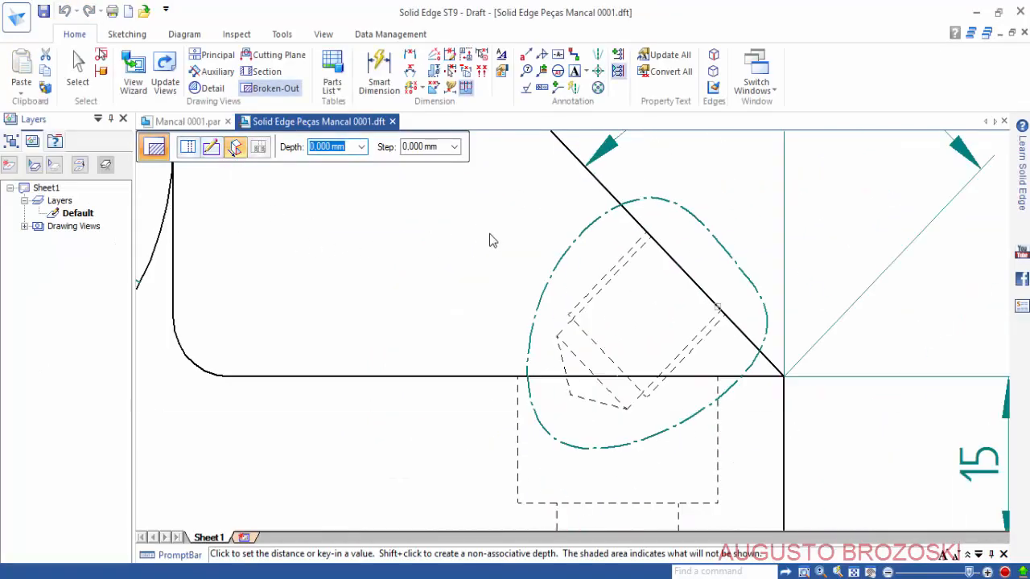
scroll(492, 242, "down", 5)
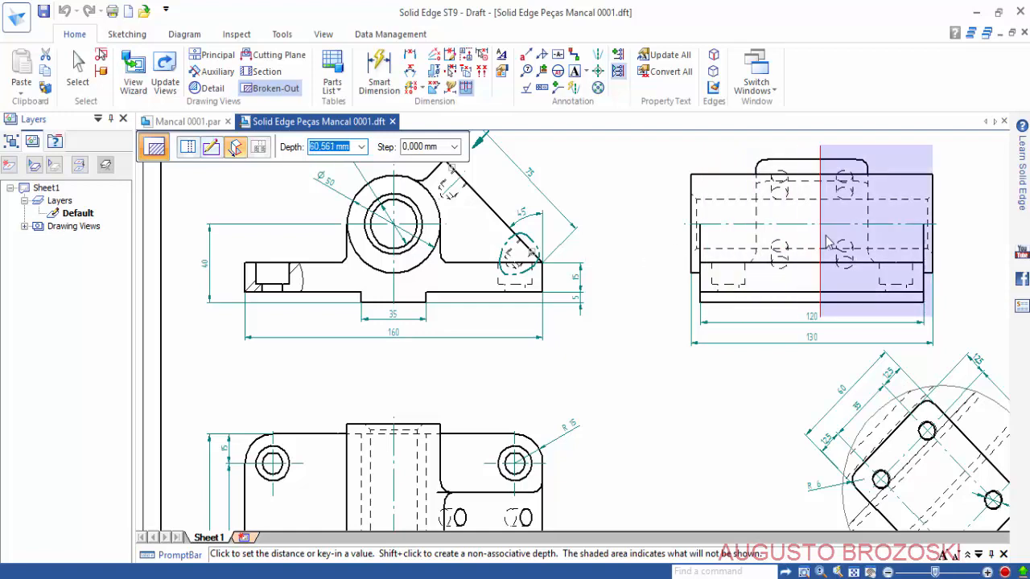
scroll(827, 241, "up", 3)
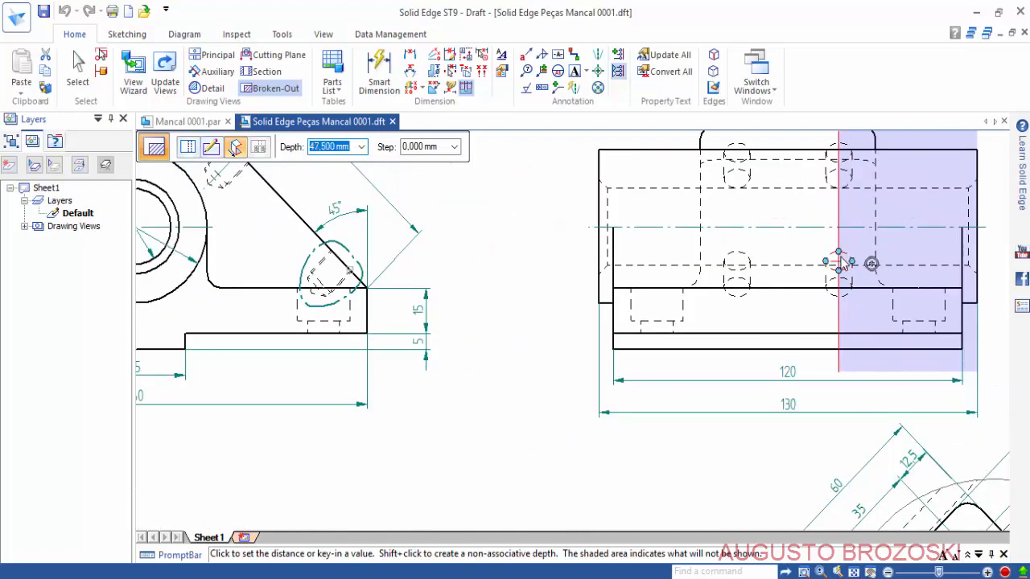
left_click(846, 264)
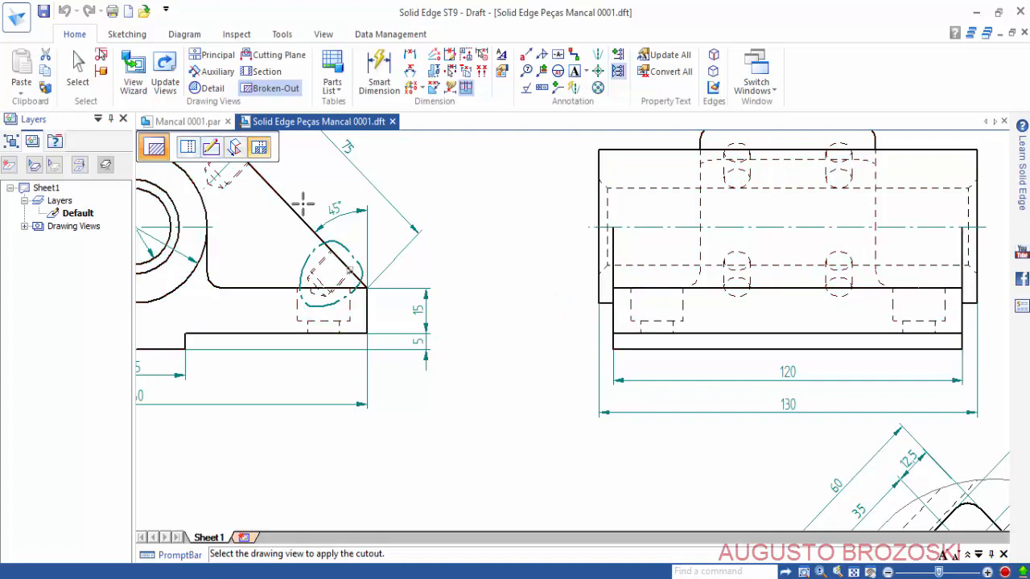
Apply the angled hole's broken-out cutout to the front view and clear the selection.
scroll(512, 248, "up", 2)
scroll(517, 247, "down", 4)
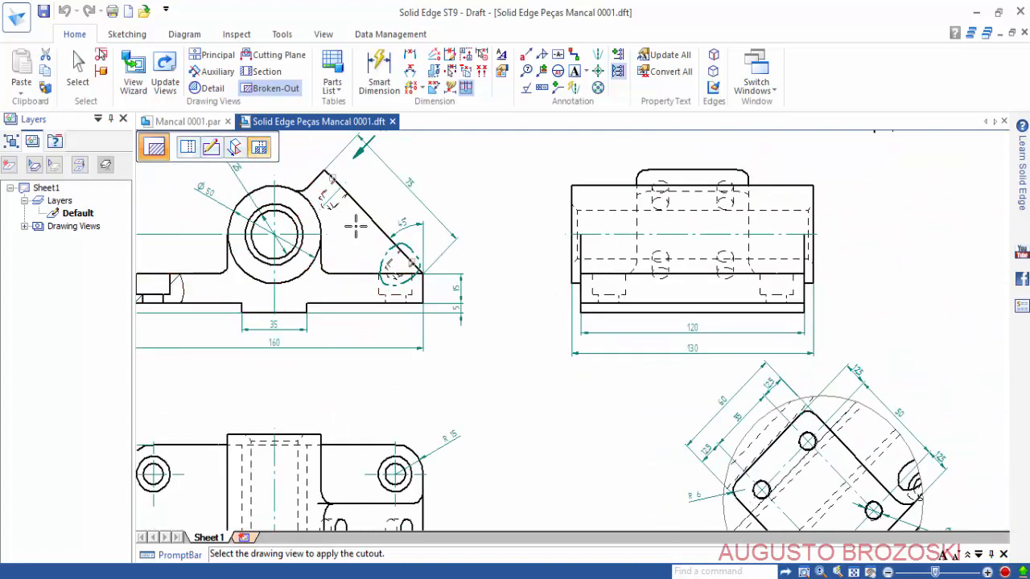
scroll(358, 226, "up", 4)
left_click(406, 233)
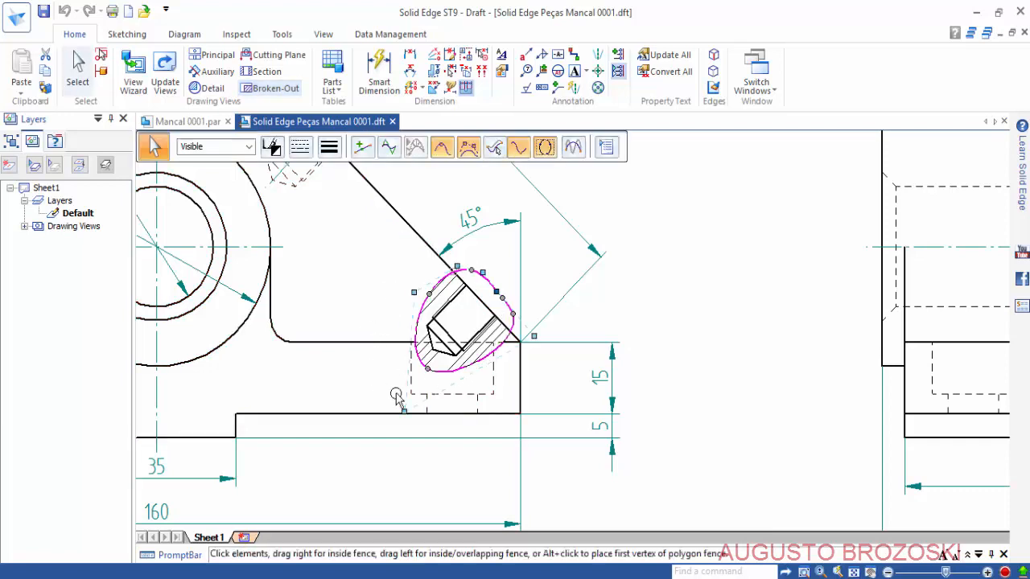
scroll(380, 338, "up", 2)
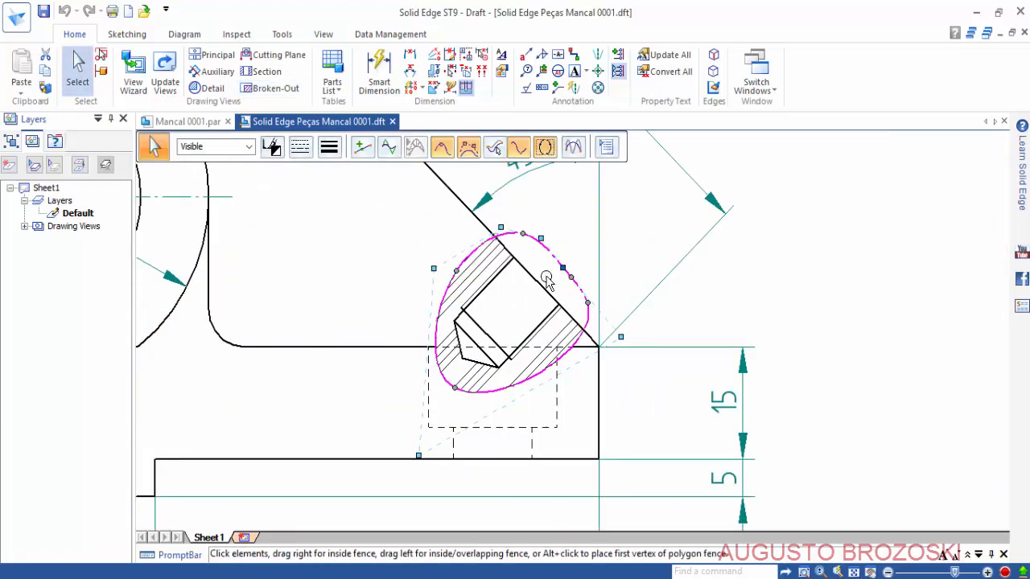
left_click(770, 278)
Sketch a circular Broken-Out profile around the chamfered left end of the bore in the side view and finish the profile.
scroll(643, 310, "down", 6)
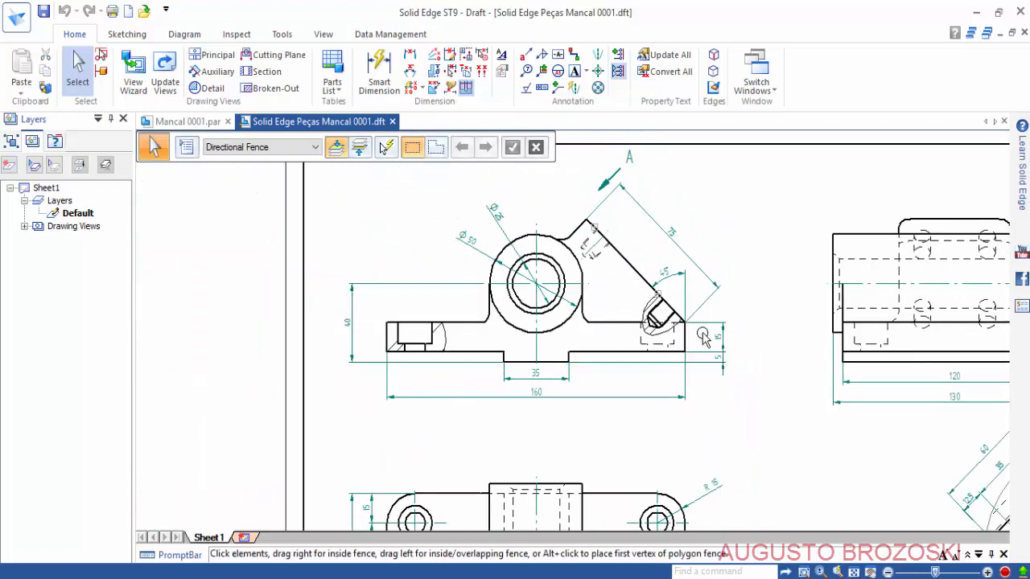
middle_click_drag(716, 338, 492, 336)
scroll(607, 257, "up", 5)
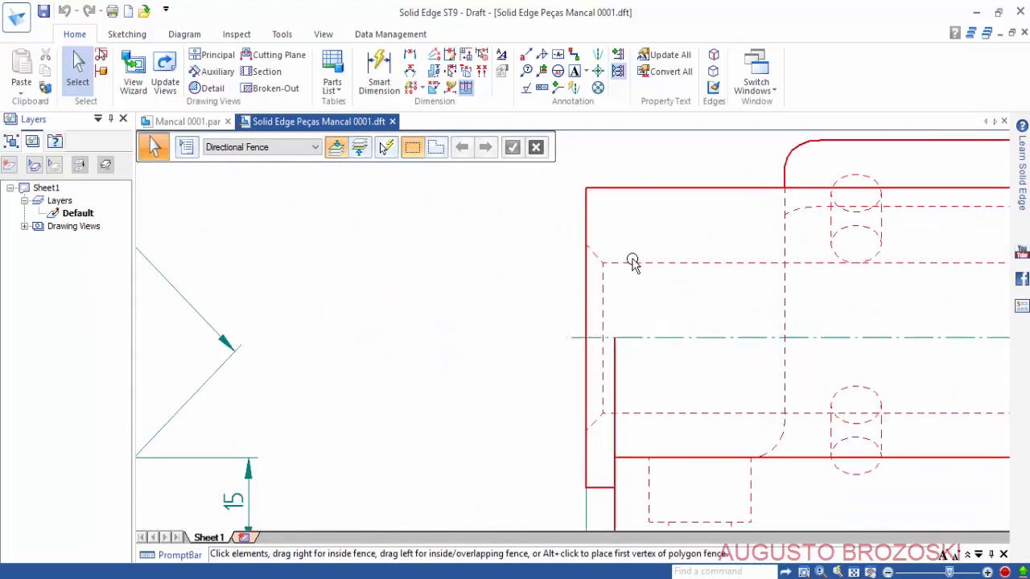
middle_click_drag(582, 304, 528, 347)
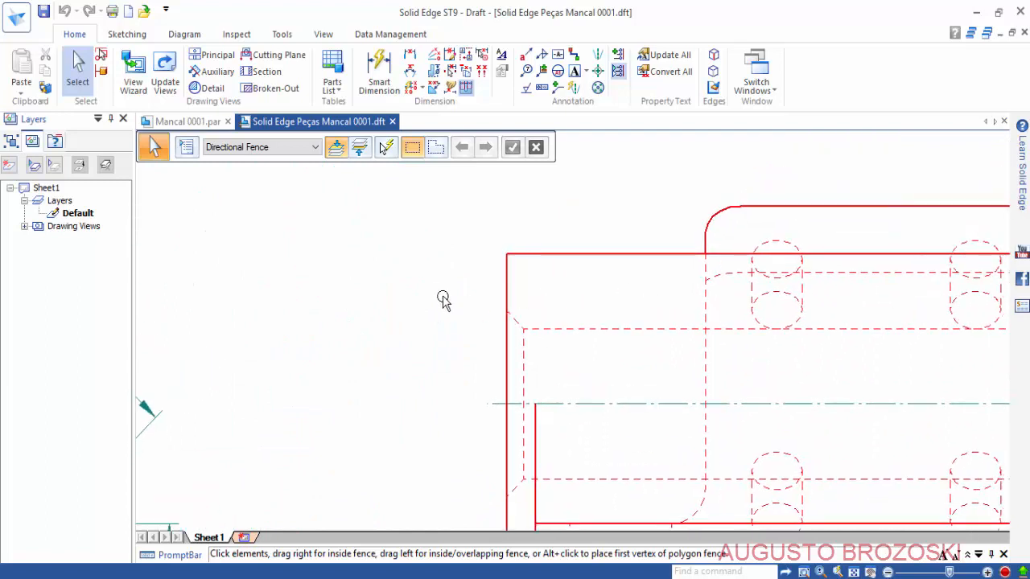
left_click(500, 278)
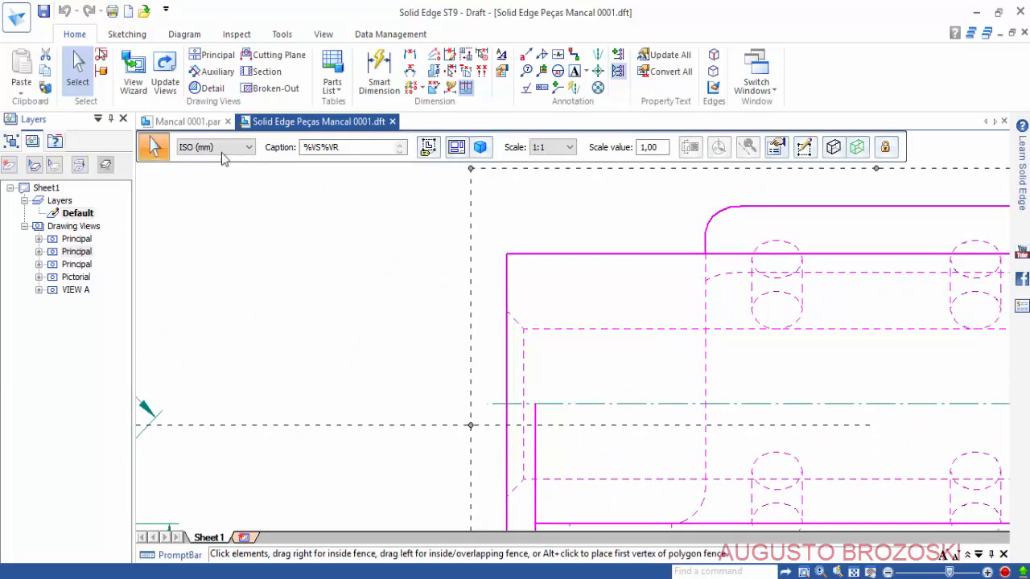
left_click(264, 88)
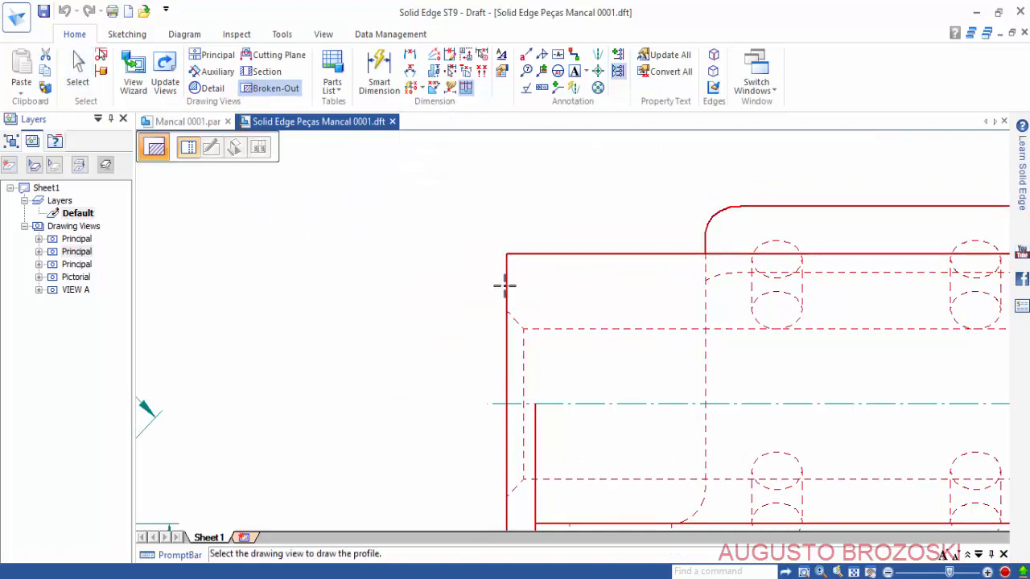
left_click(504, 285)
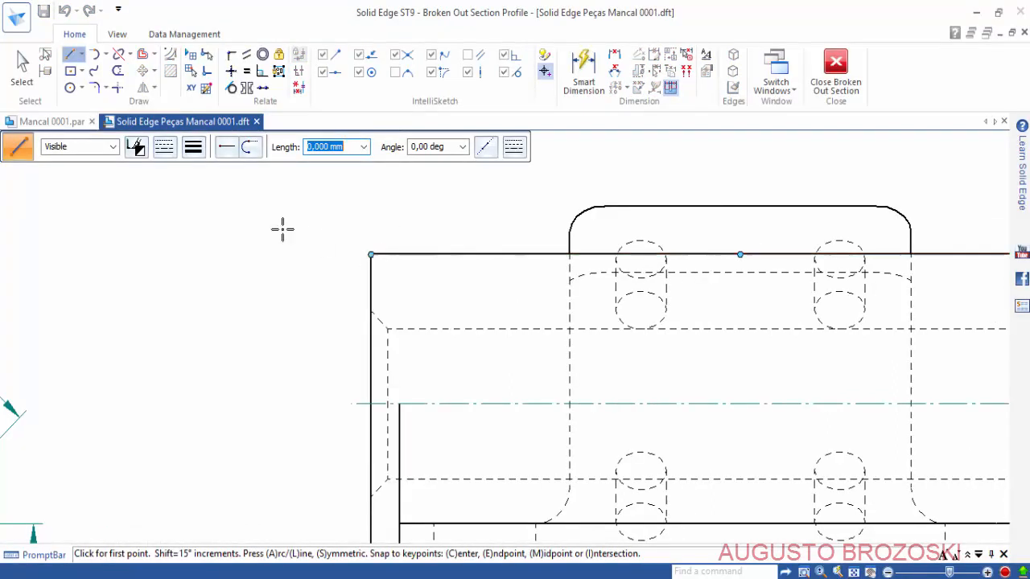
left_click(70, 88)
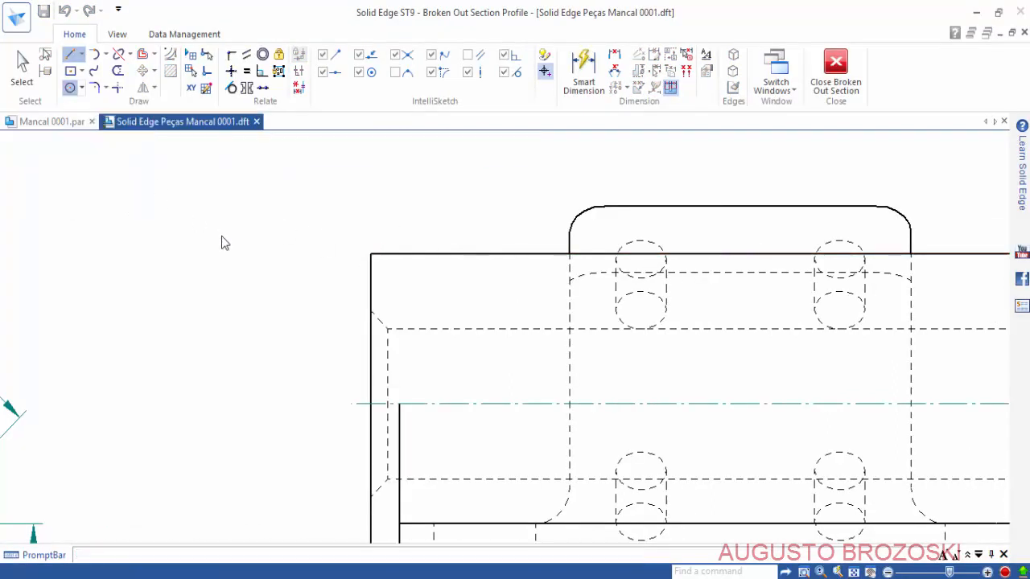
left_click(404, 344)
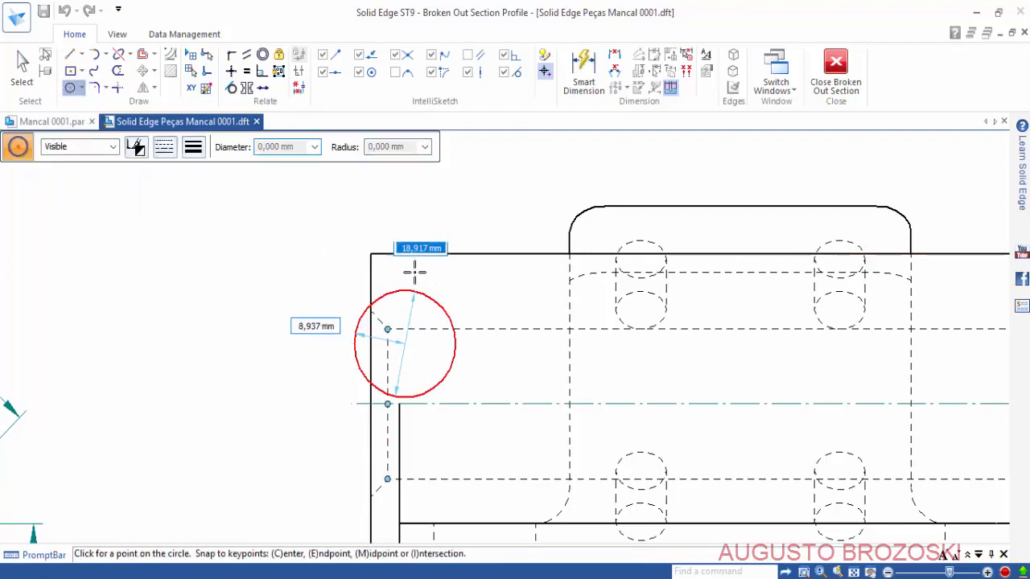
left_click(411, 231)
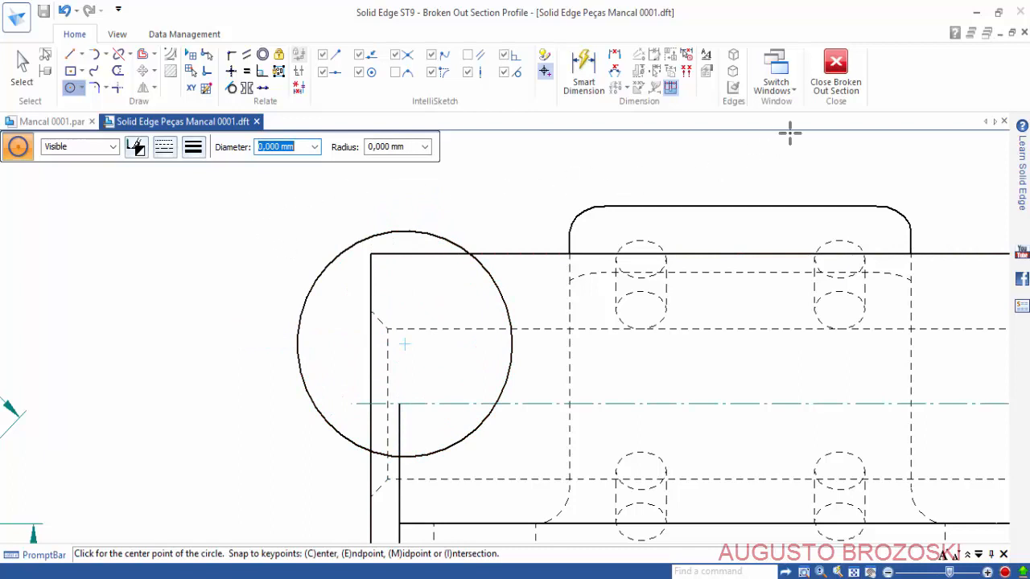
left_click(835, 71)
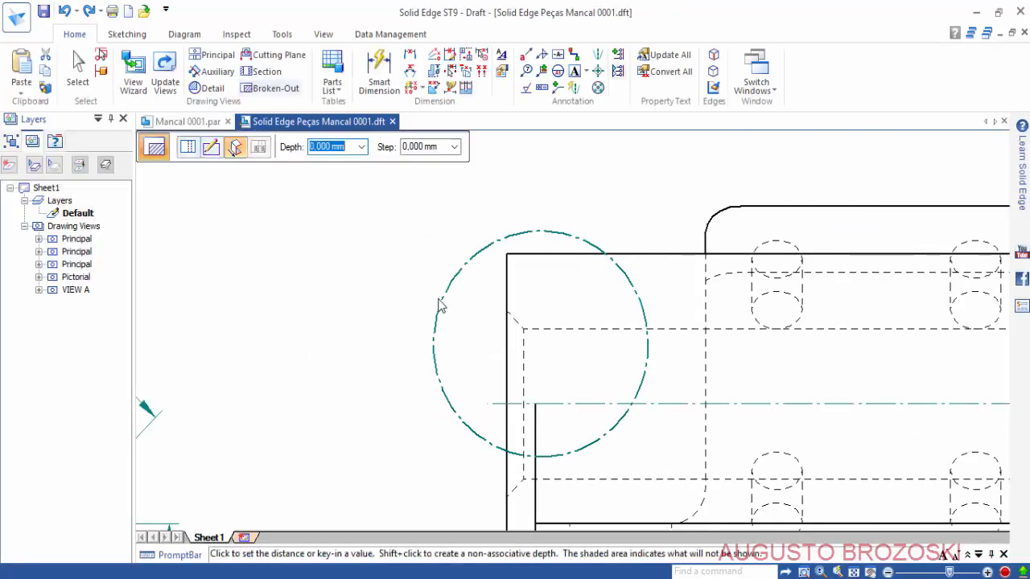
Set the broken-out section's depth to the bore's center in the front view and apply the cutout to the side view.
scroll(432, 251, "down", 5)
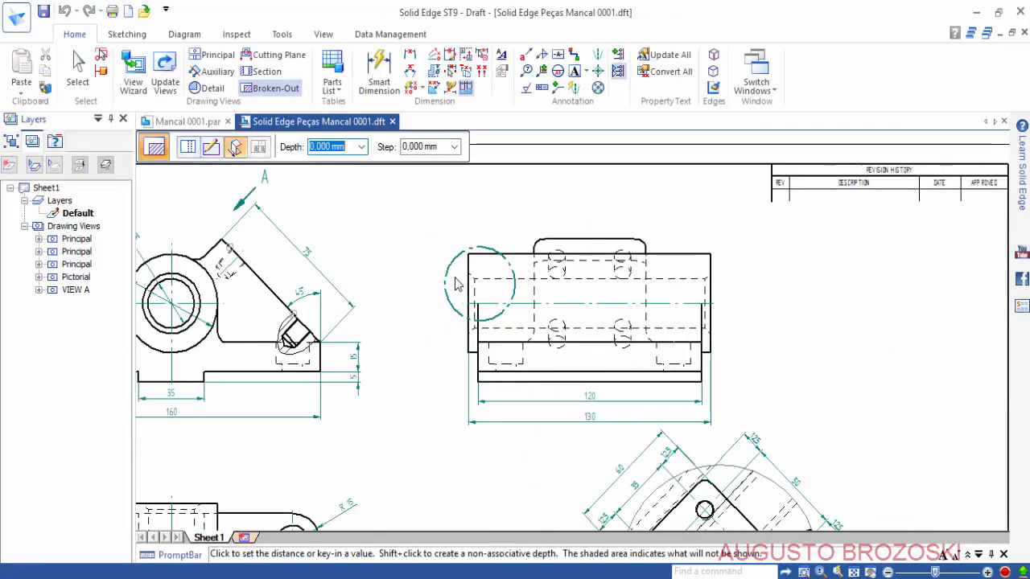
middle_click_drag(495, 262, 552, 216)
scroll(485, 256, "down", 1)
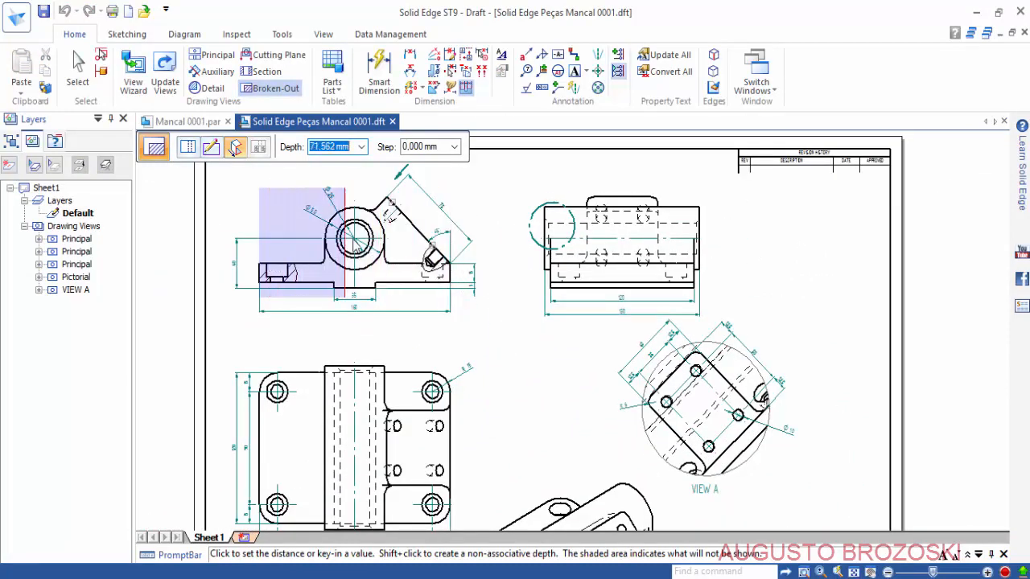
scroll(361, 238, "up", 1)
scroll(362, 237, "up", 2)
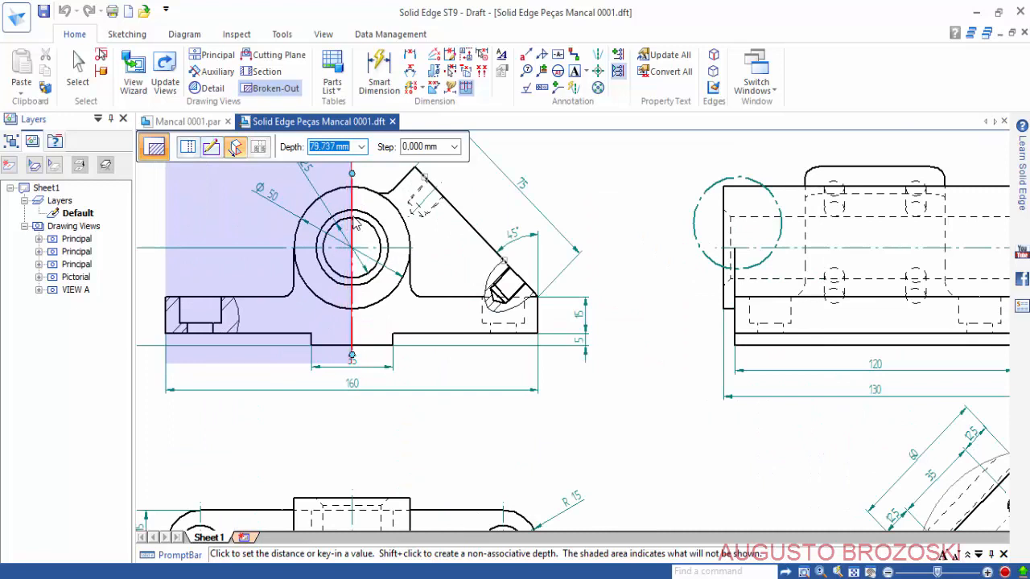
left_click(375, 241)
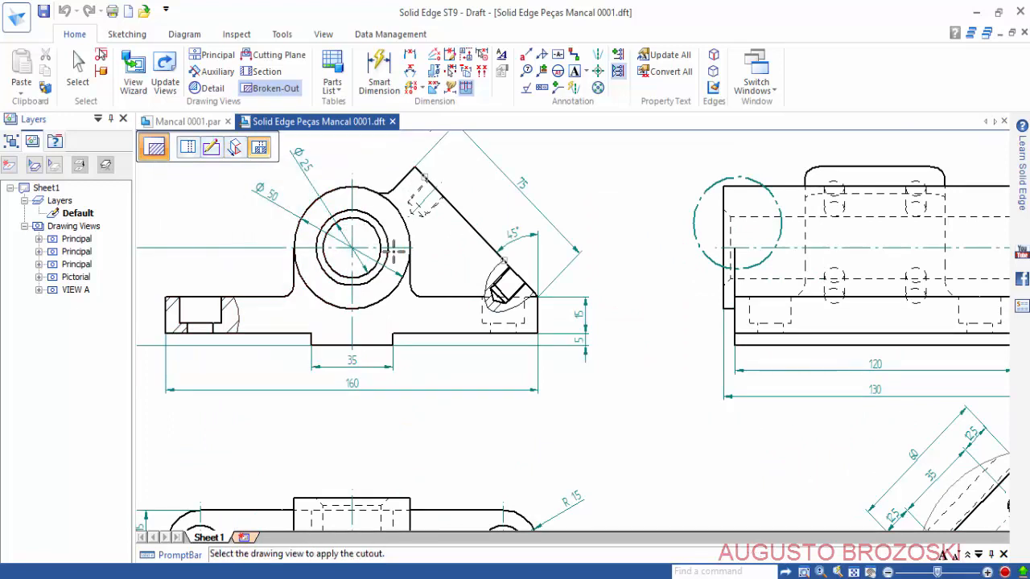
left_click(726, 219)
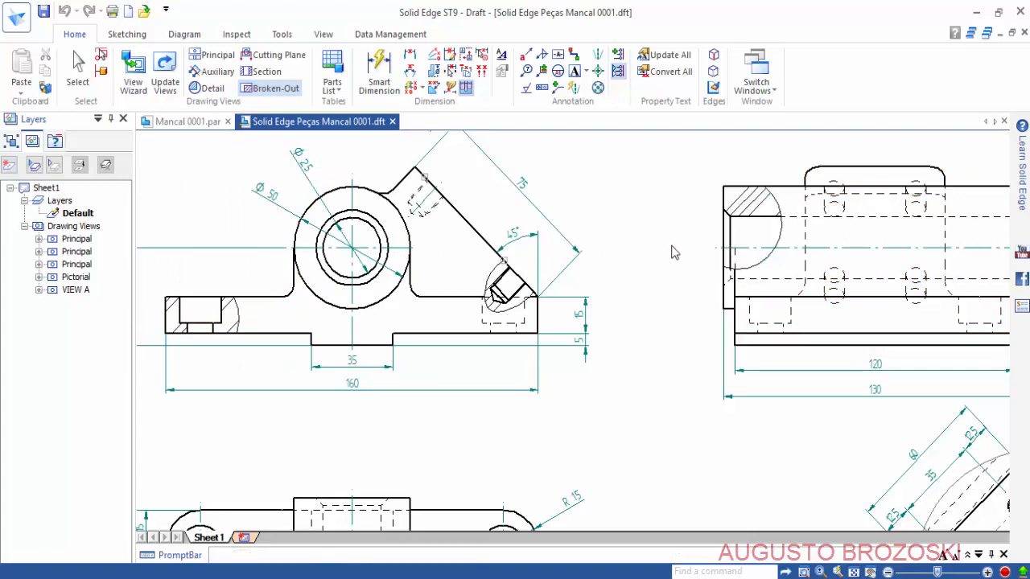
Dimension the horizontal width of the bore's chamfer in the side view, placing the dimension above the sectioned end.
scroll(771, 221, "up", 5)
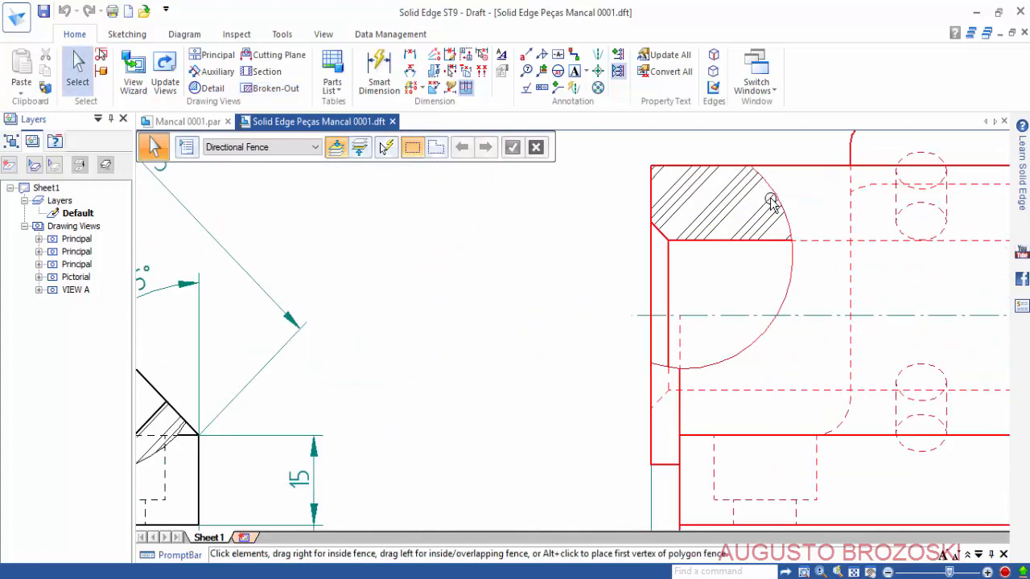
left_click(379, 71)
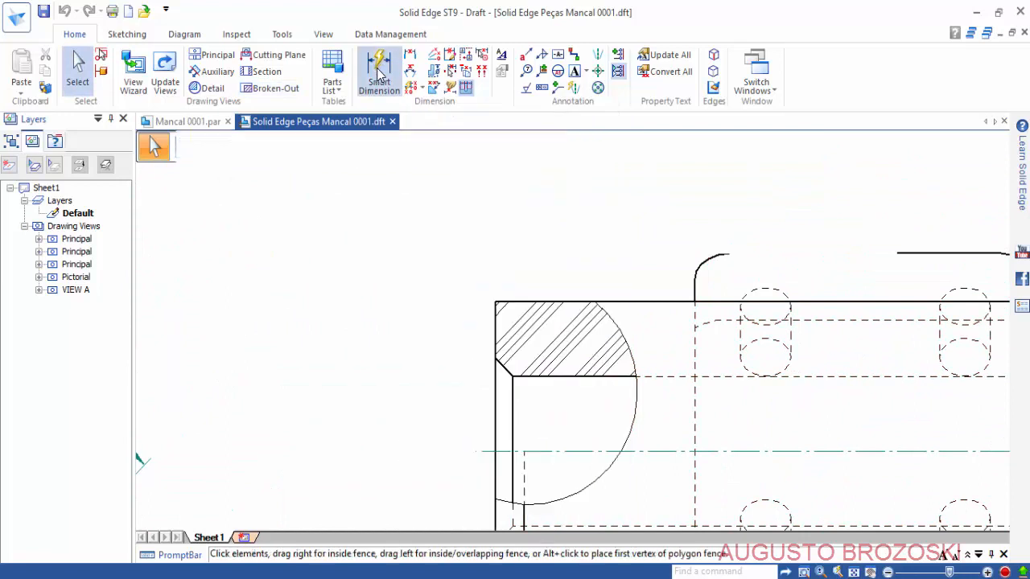
left_click(515, 396)
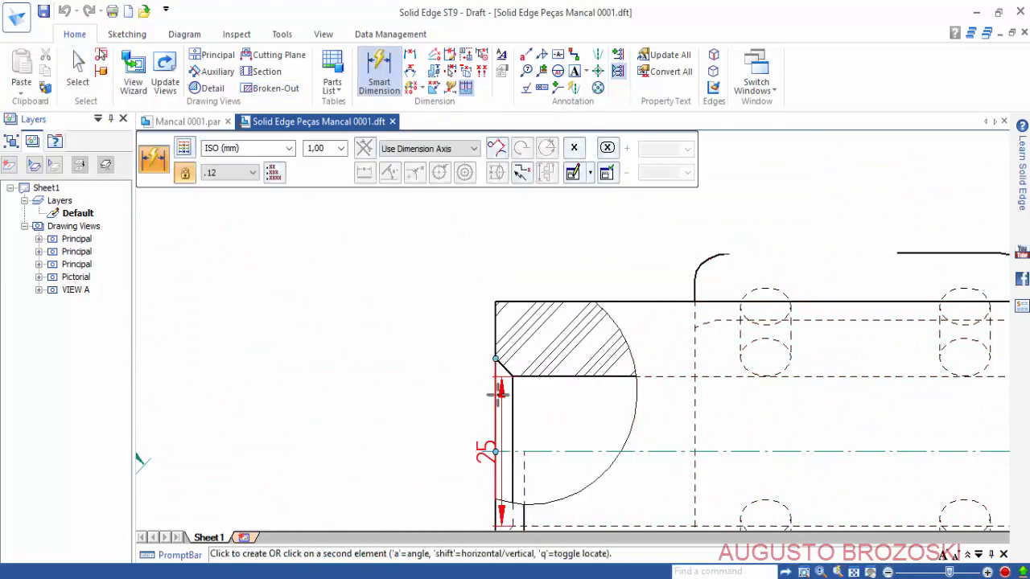
left_click(495, 334)
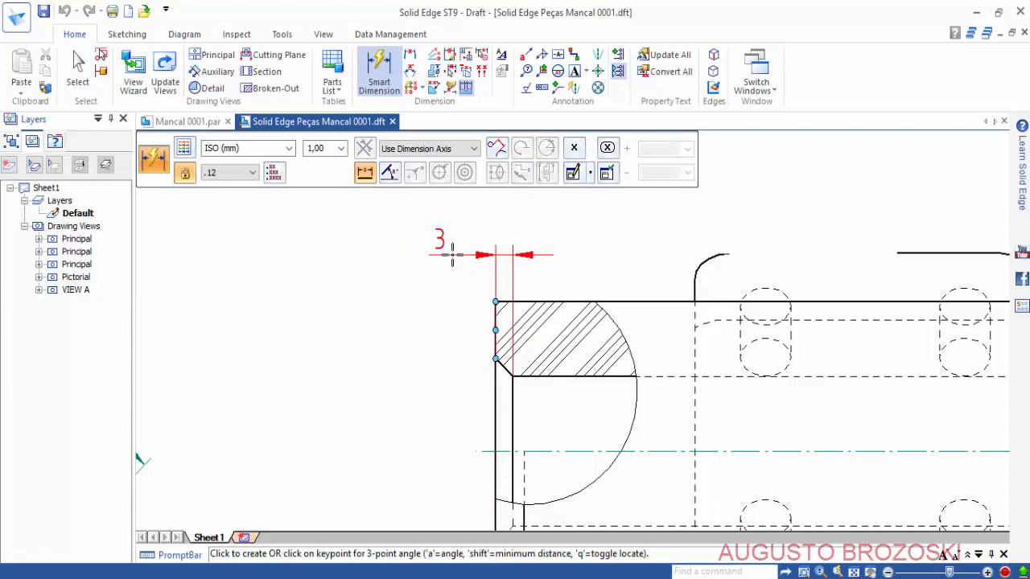
left_click(424, 256)
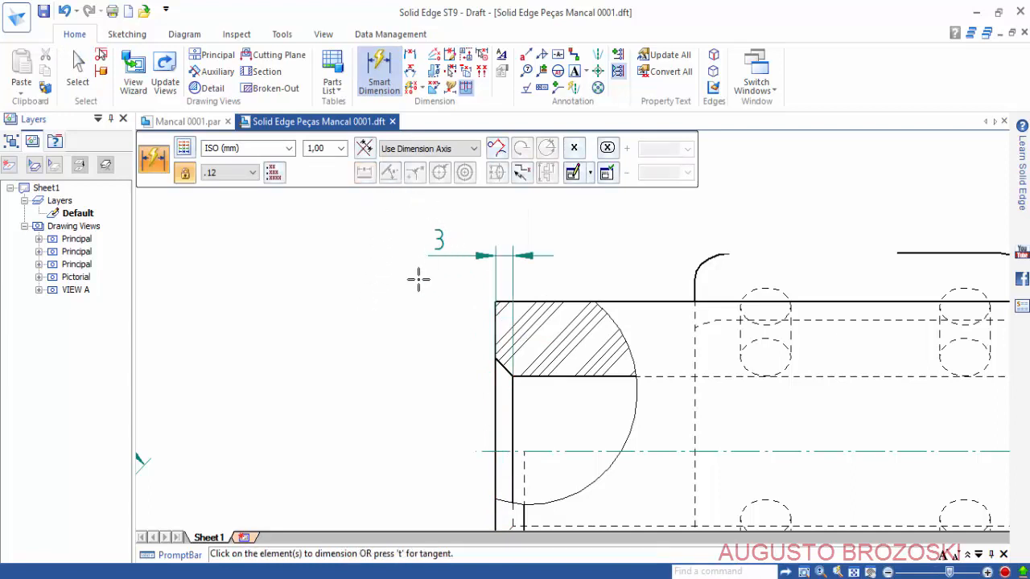
Dimension the counterbore's width in the front view's sectioned base hole, placing the dimension above the base.
scroll(508, 307, "down", 5)
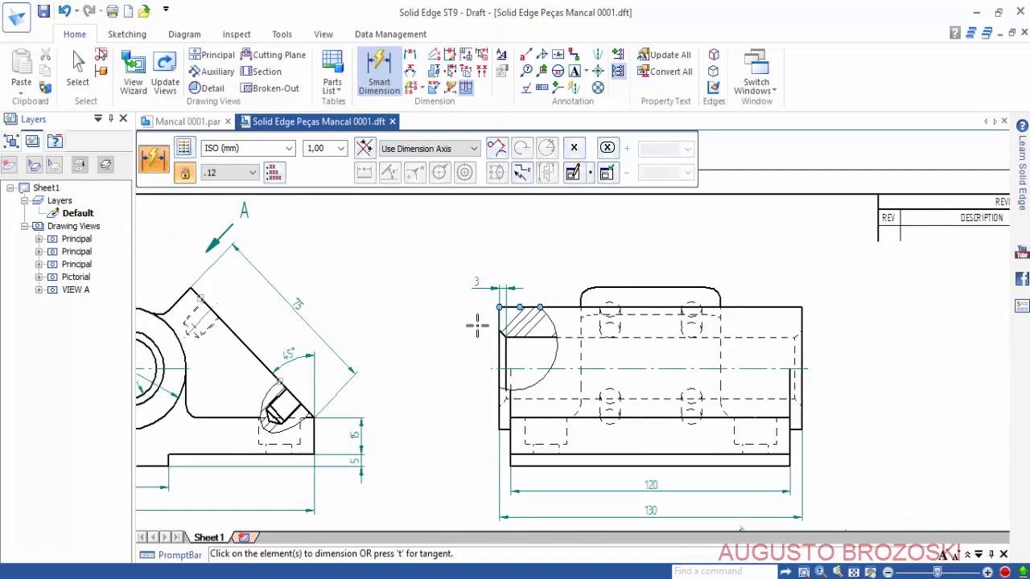
mouse_move(189, 443)
middle_mouse_down()
mouse_move(333, 387)
mouse_move(426, 368)
middle_mouse_up()
scroll(287, 338, "down", 2)
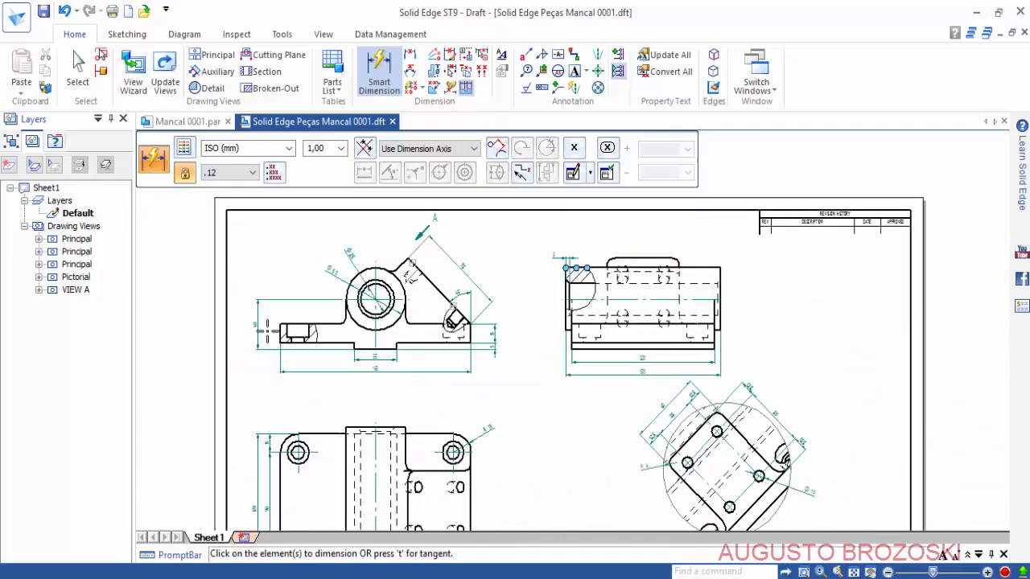
scroll(274, 333, "up", 5)
middle_click_drag(272, 331, 400, 353)
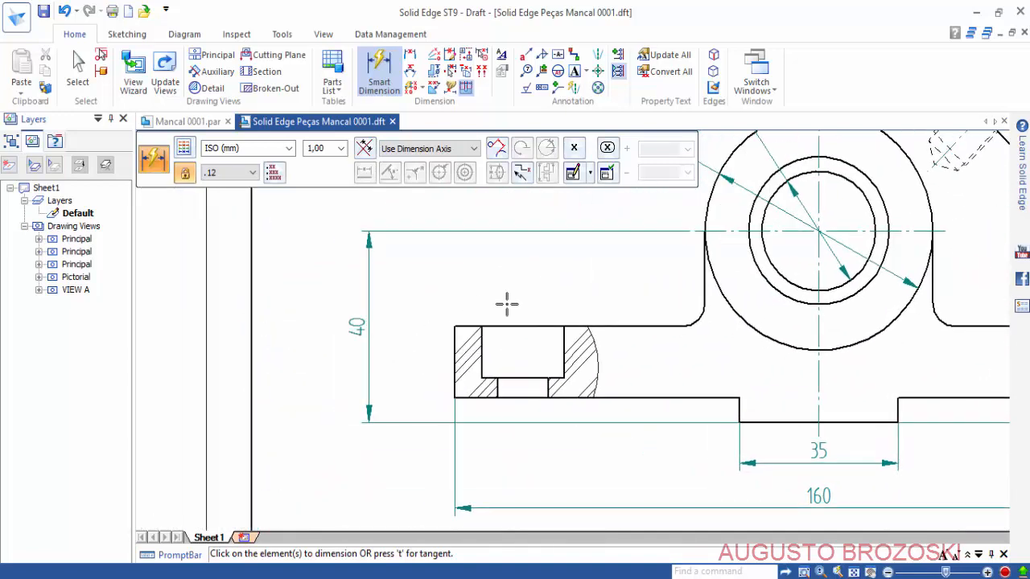
scroll(522, 310, "up", 1)
left_click(472, 344)
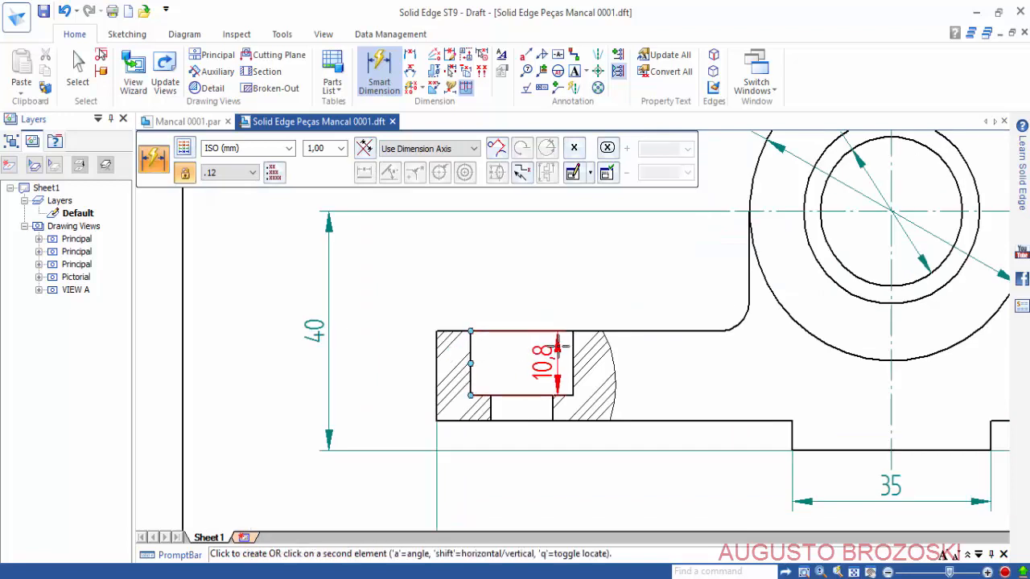
left_click(573, 347)
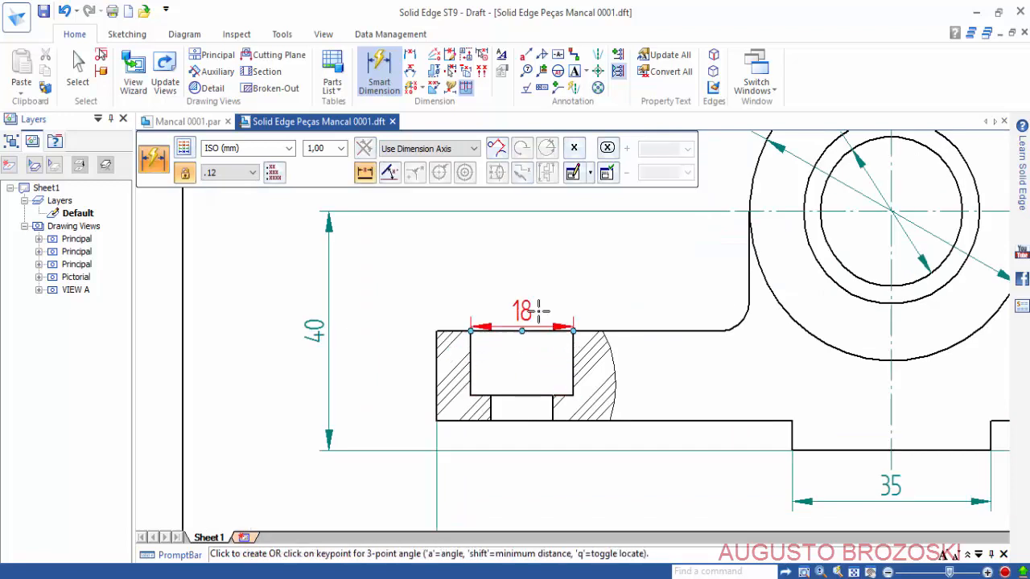
left_click(523, 264)
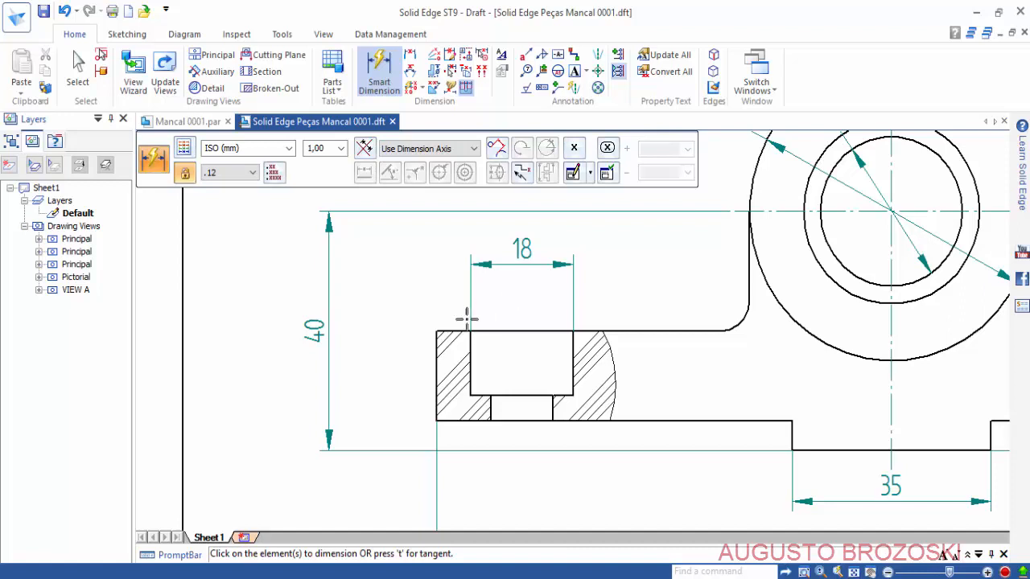
Dimension the counterbore's depth beside the base and the smaller through hole's width below it.
left_click(469, 346)
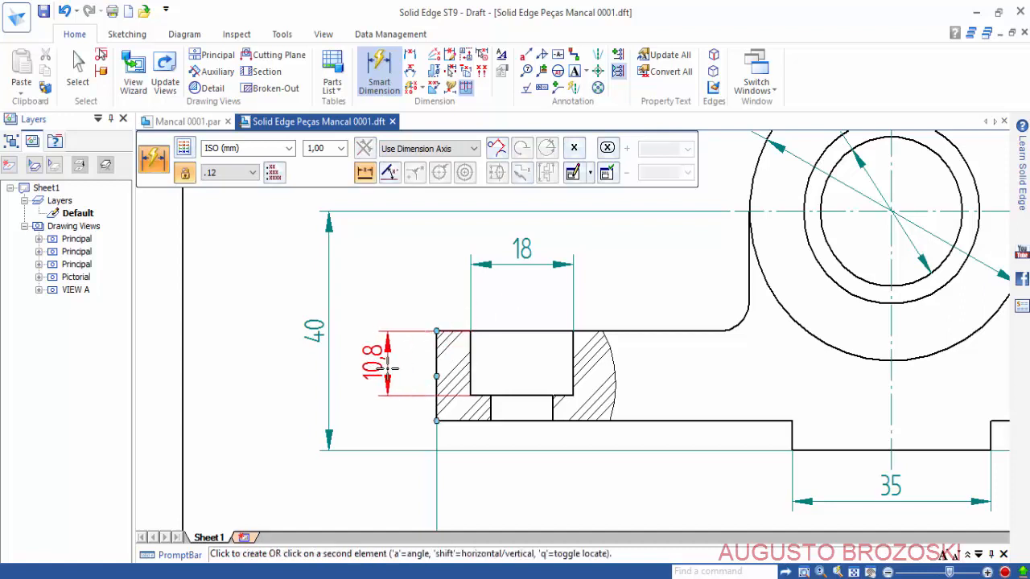
left_click(363, 367)
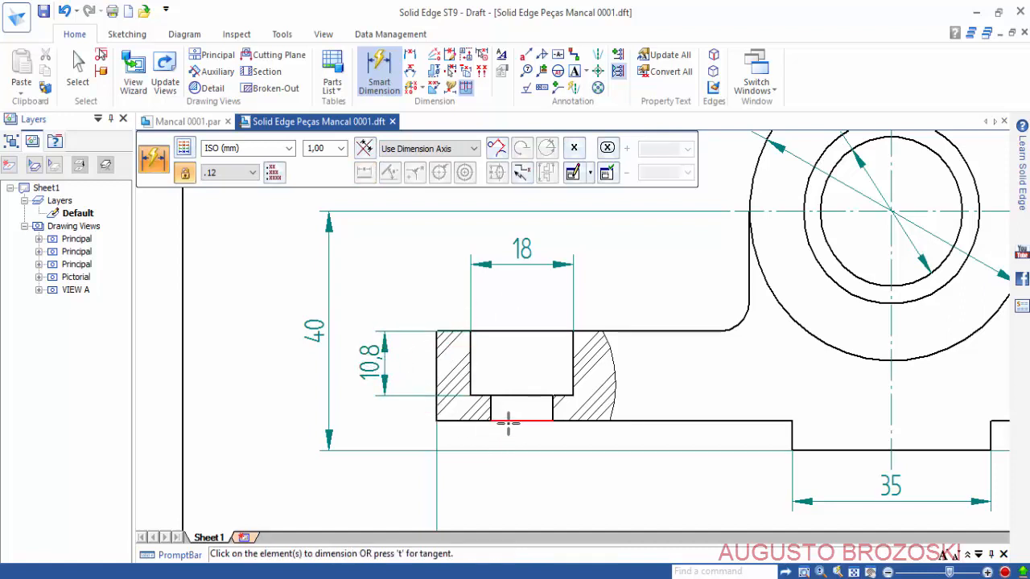
left_click(509, 421)
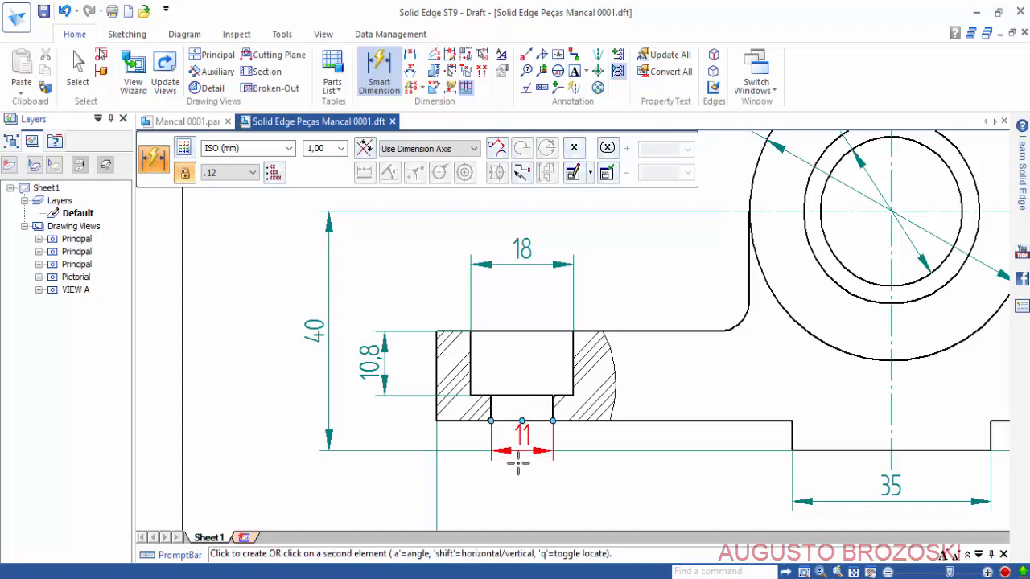
left_click(529, 513)
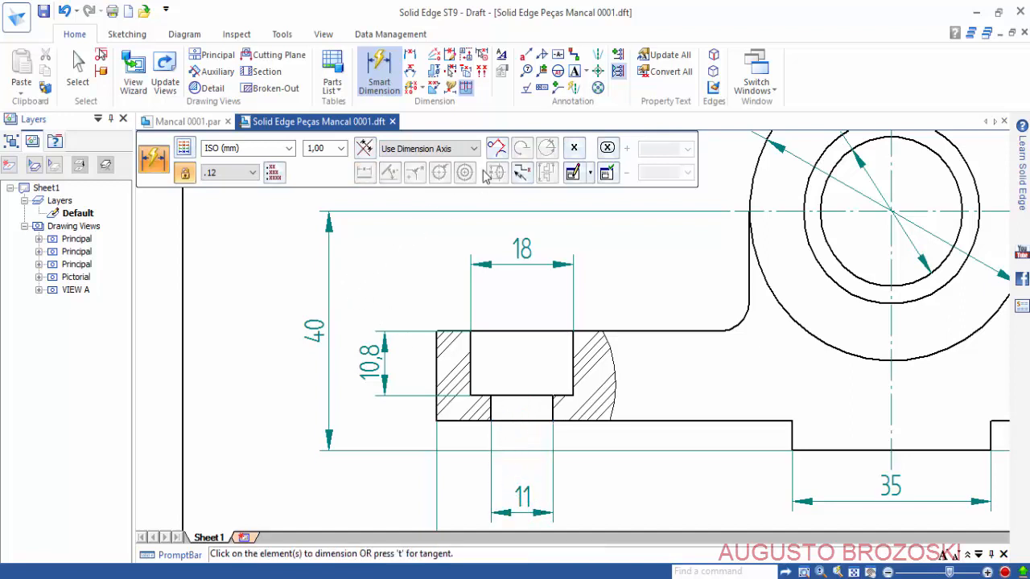
Add a By 2 Points center line through the sectioned counterbored hole, from its top edge midpoint to its bottom edge midpoint.
left_click(598, 56)
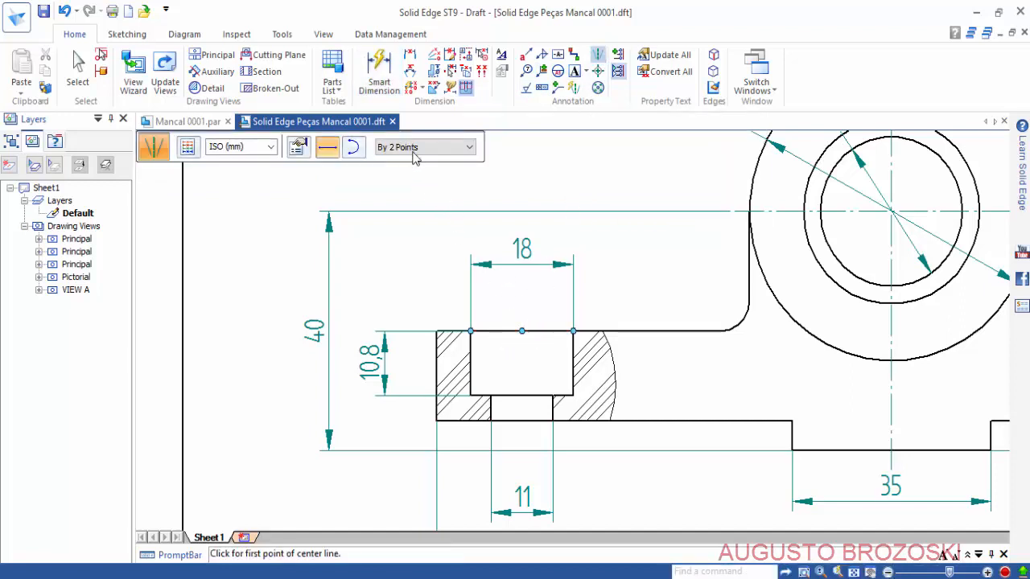
left_click(521, 331)
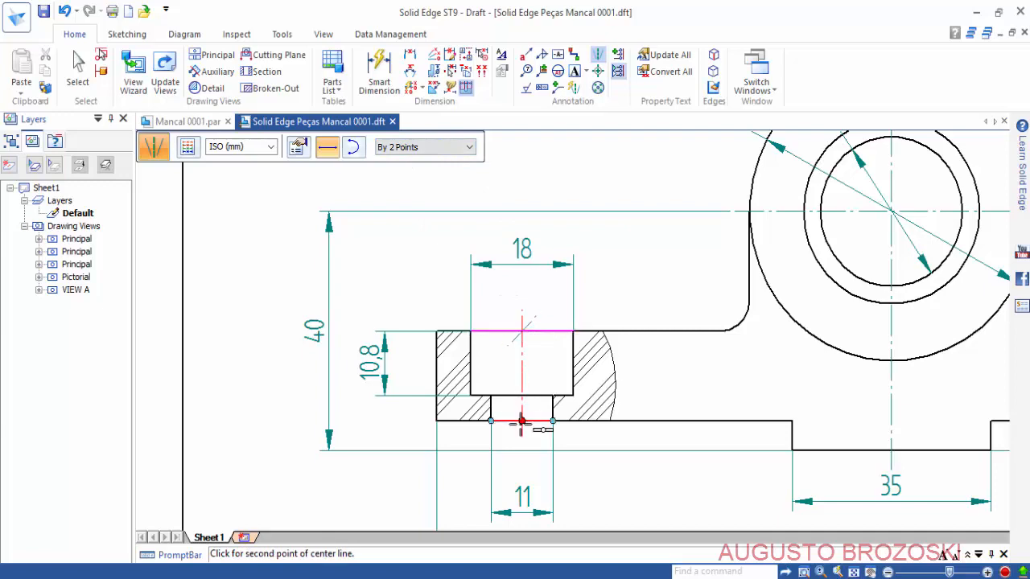
left_click(522, 420)
Add a By 2 Lines center line between the two side edges of the sectioned angled hole in the front view.
scroll(559, 436, "down", 4)
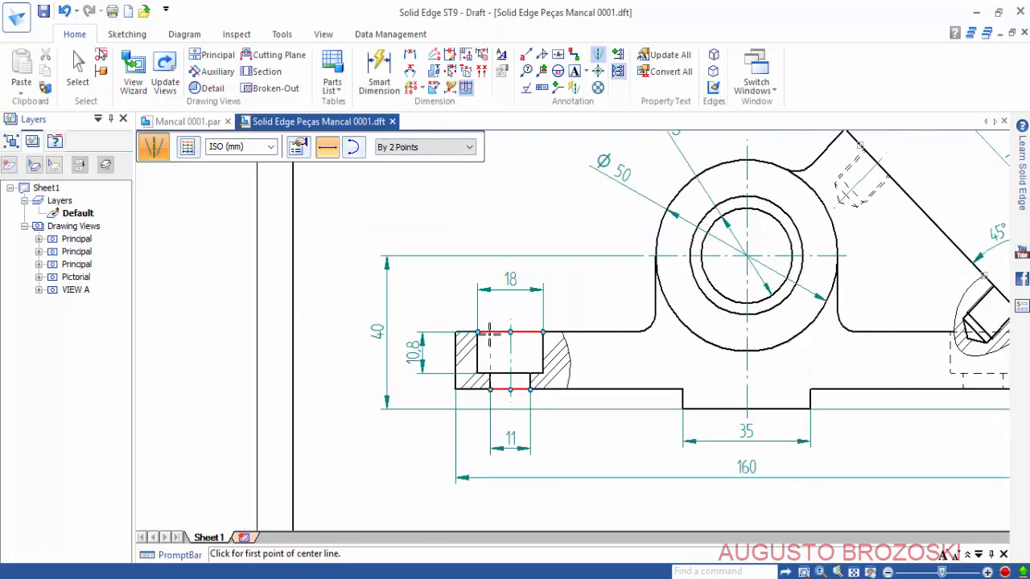
scroll(811, 328, "up", 5)
scroll(811, 328, "up", 2)
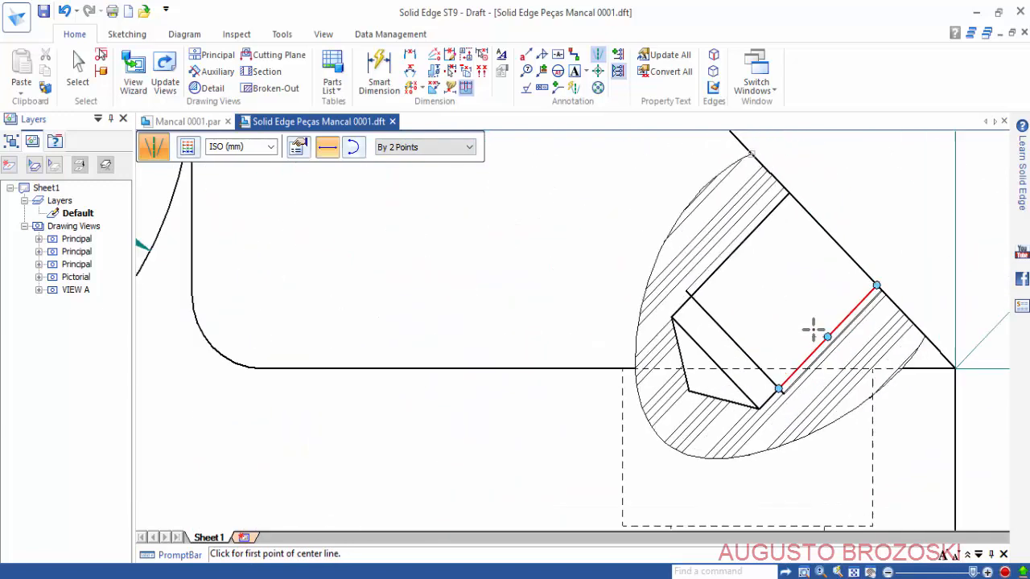
left_click(469, 148)
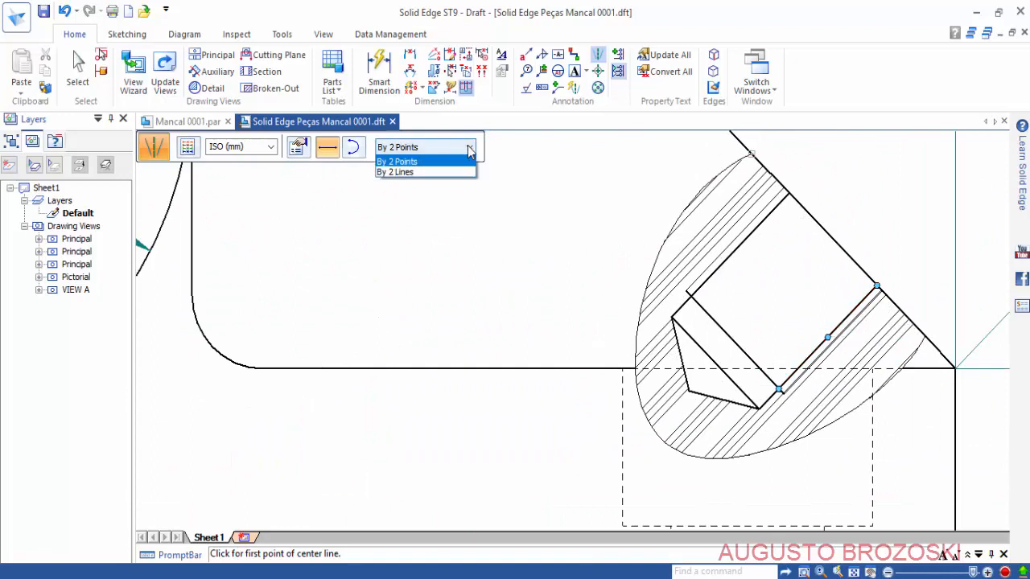
left_click(448, 170)
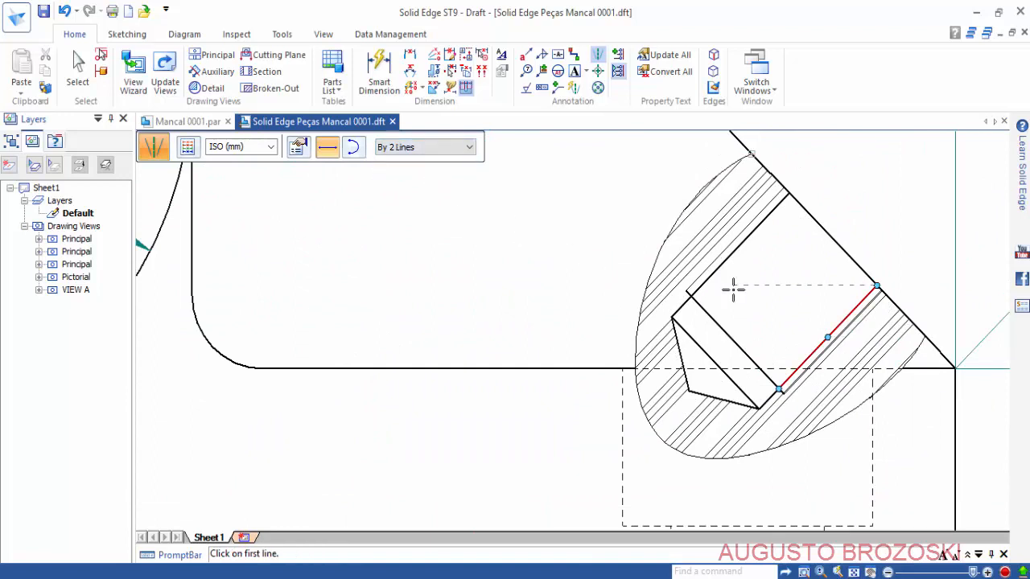
left_click(736, 250)
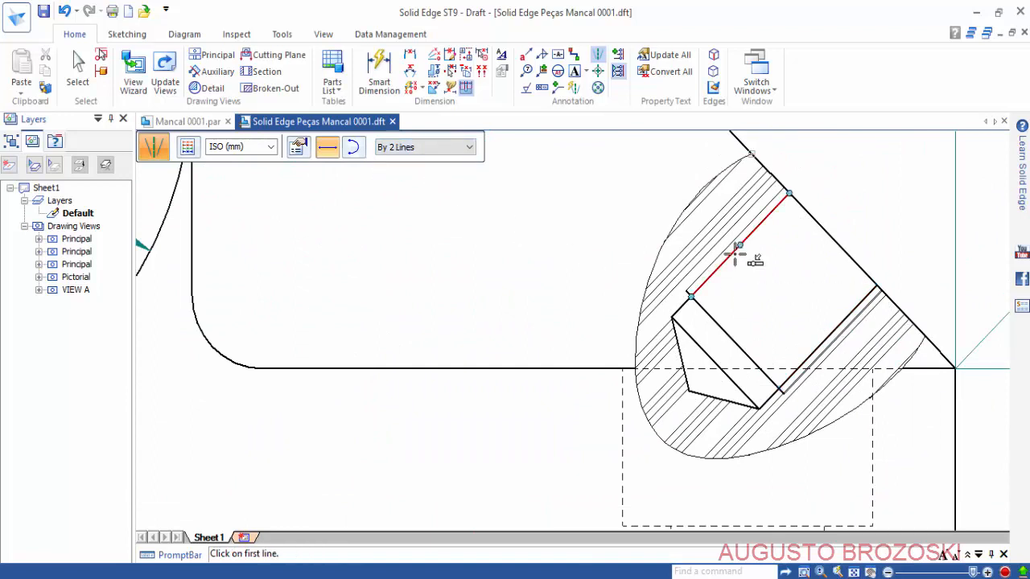
left_click(821, 333)
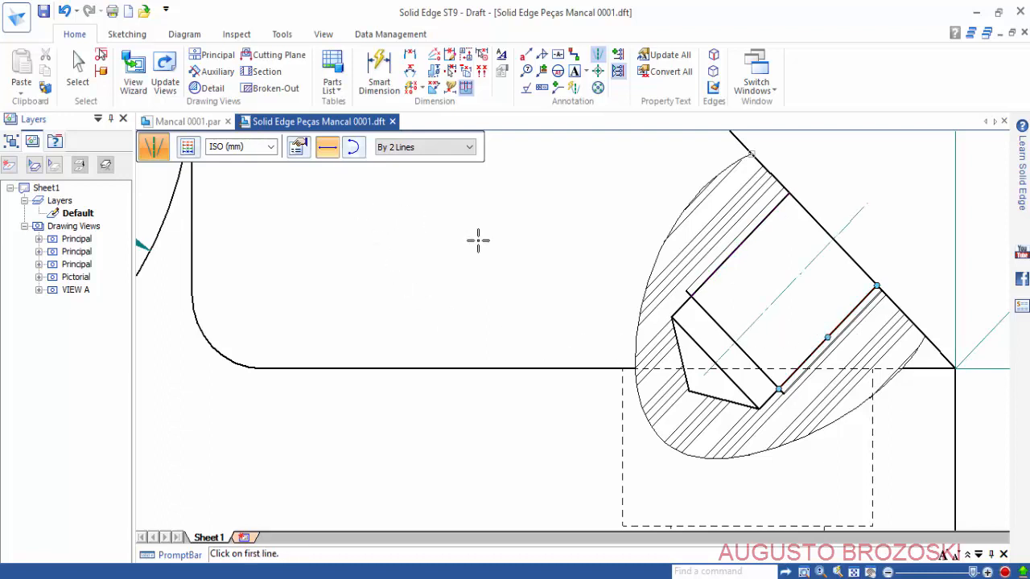
Extend the lower end of the angled hole's center line beyond the drill tip and clear the selection.
key("Escape")
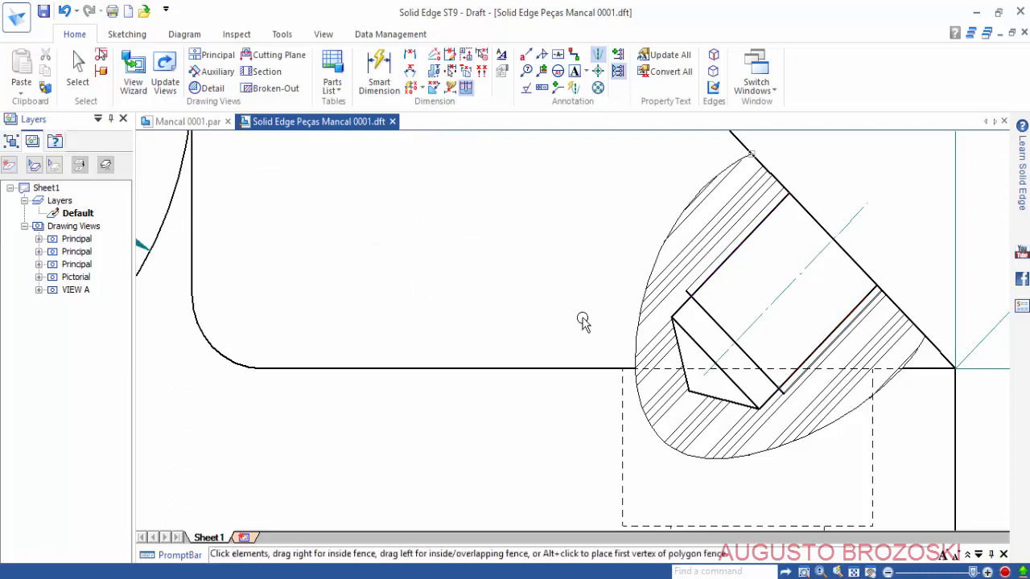
left_click(781, 299)
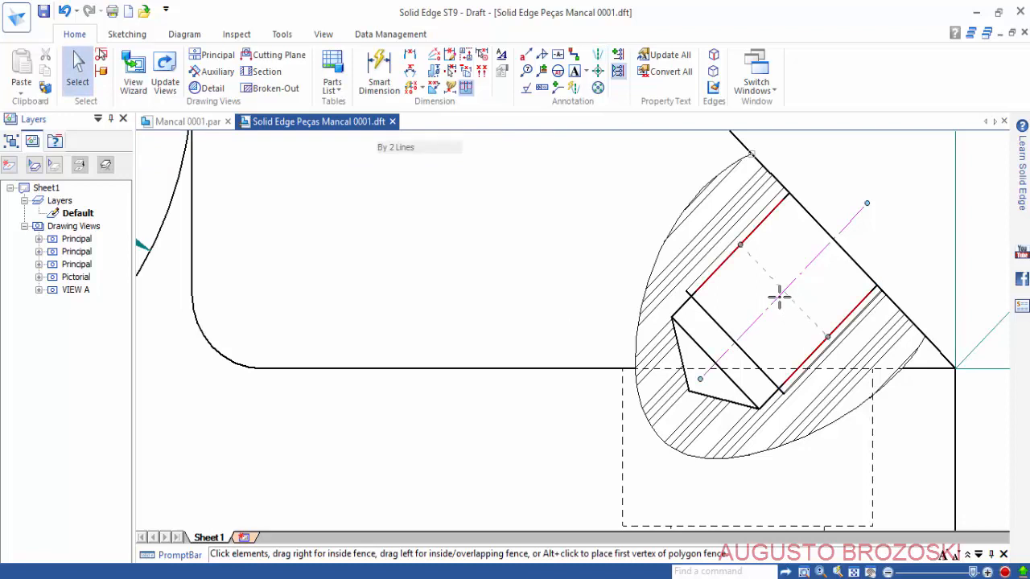
left_click_drag(700, 382, 667, 415)
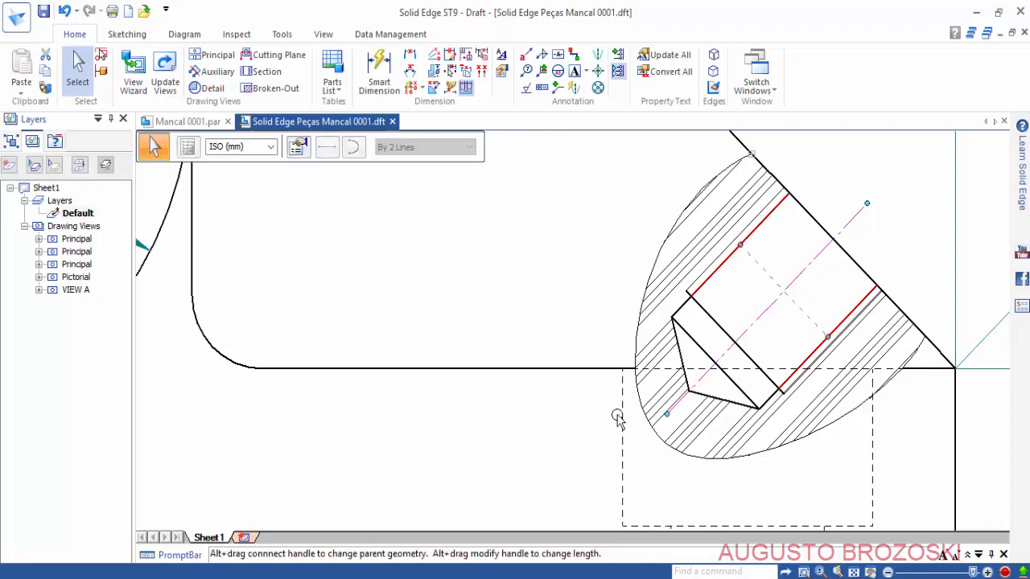
scroll(524, 256, "down", 1)
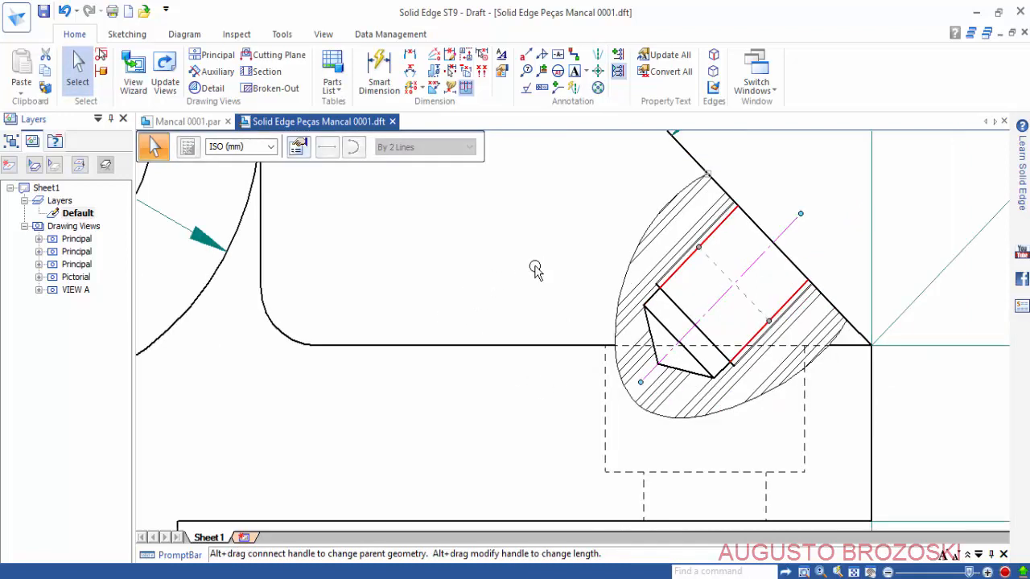
scroll(523, 271, "down", 1)
left_click(503, 272)
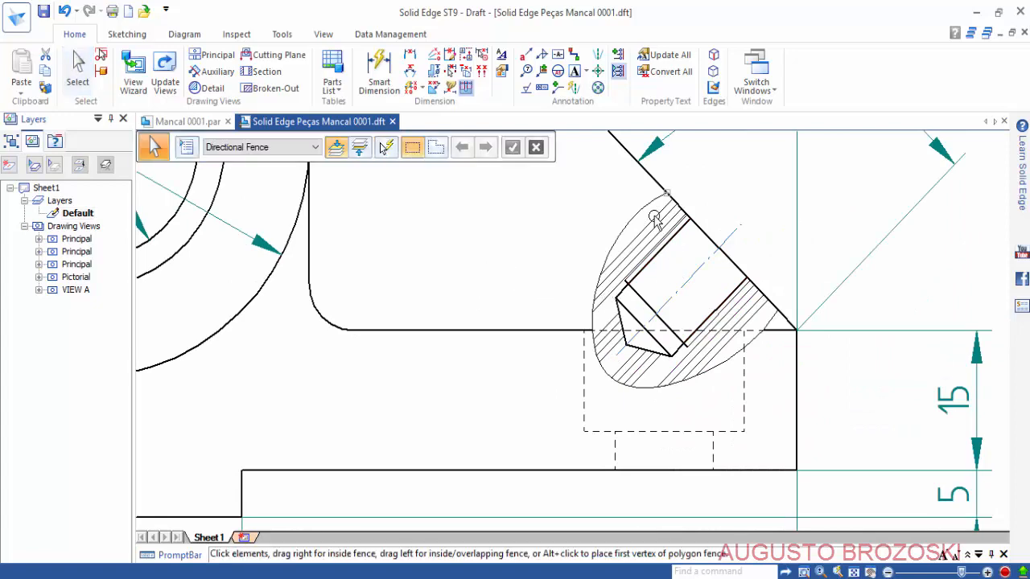
scroll(656, 219, "up", 2)
scroll(623, 225, "up", 1)
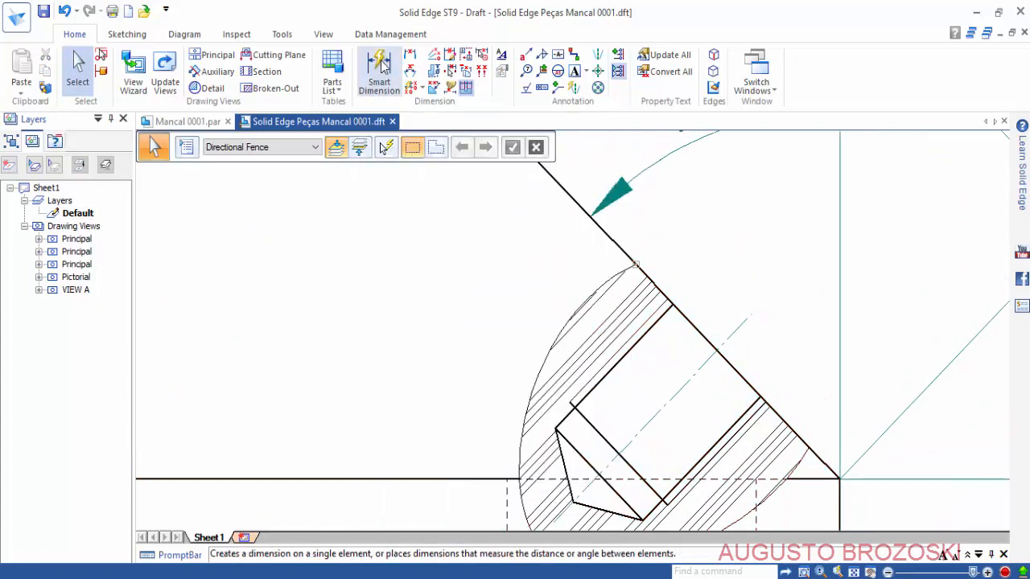
left_click(381, 66)
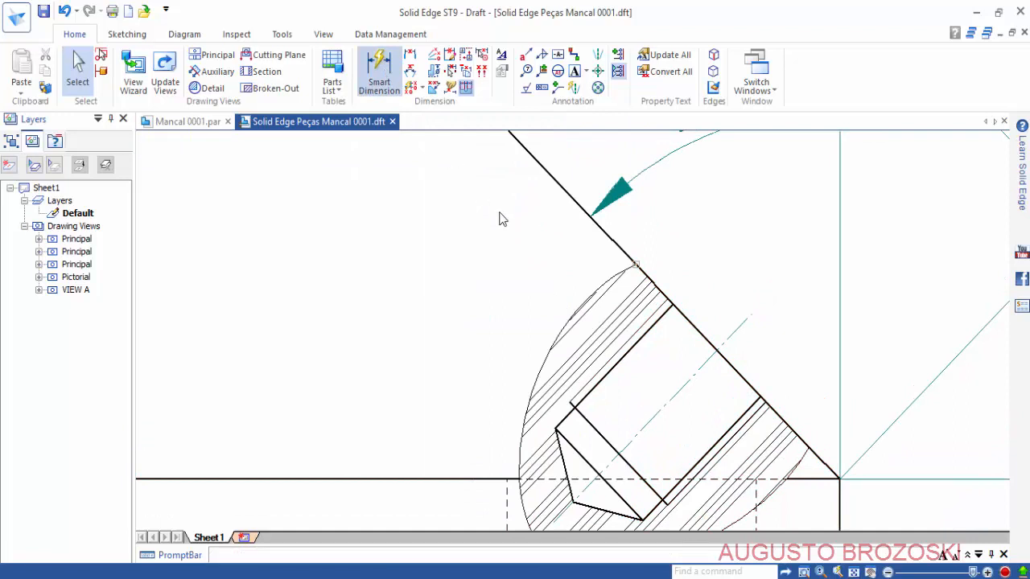
left_click(611, 358)
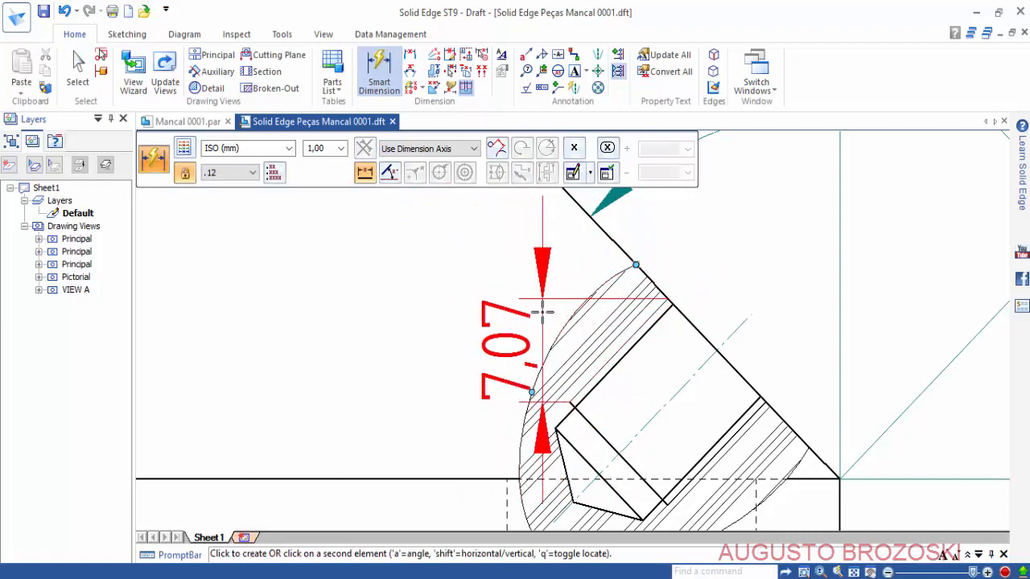
key("Escape")
key("Escape")
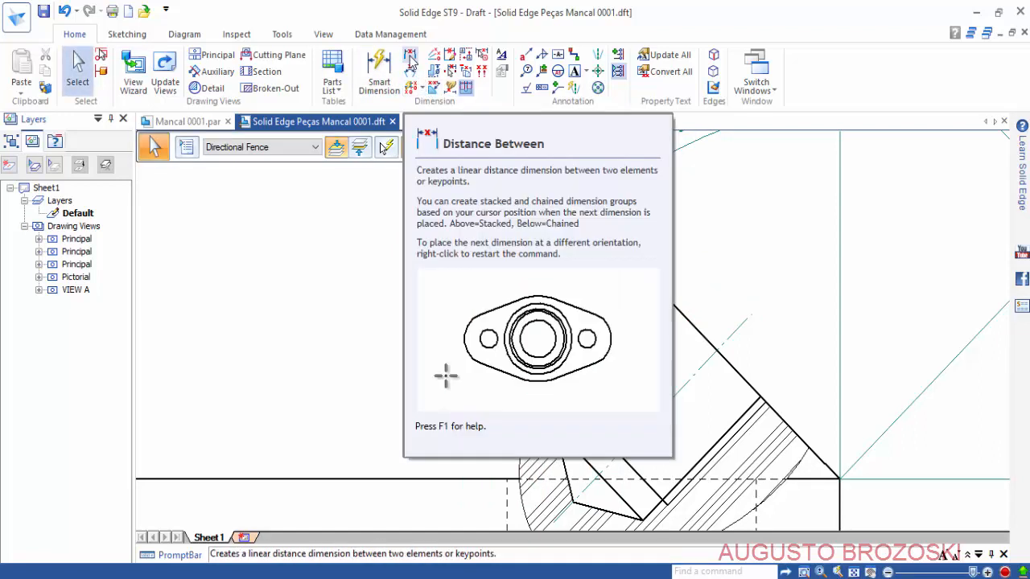
Dimension the angled hole's thread depth with a Distance Between dimension oriented By 2 Points, placed above the inclined face's section.
left_click(410, 58)
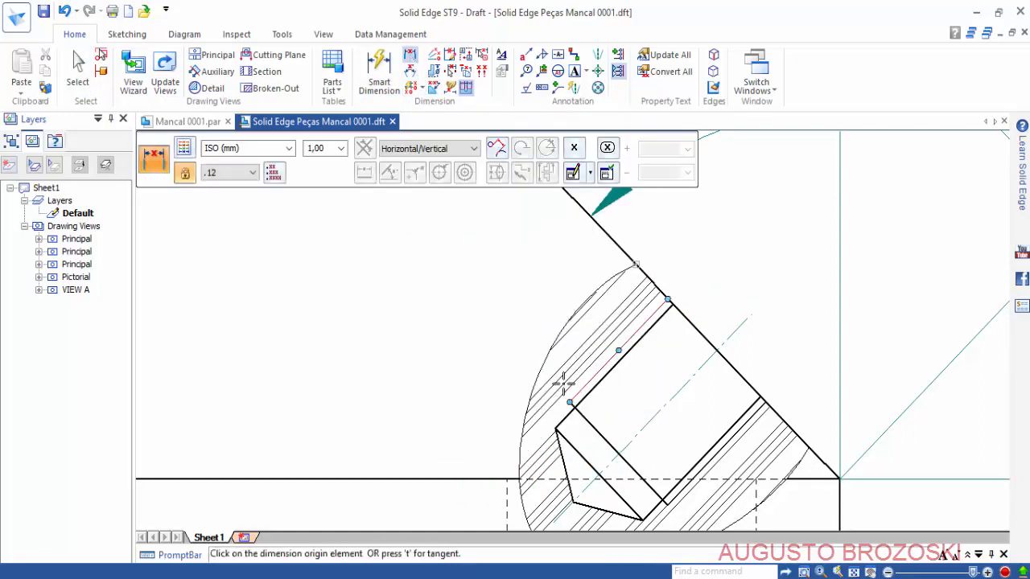
left_click(474, 149)
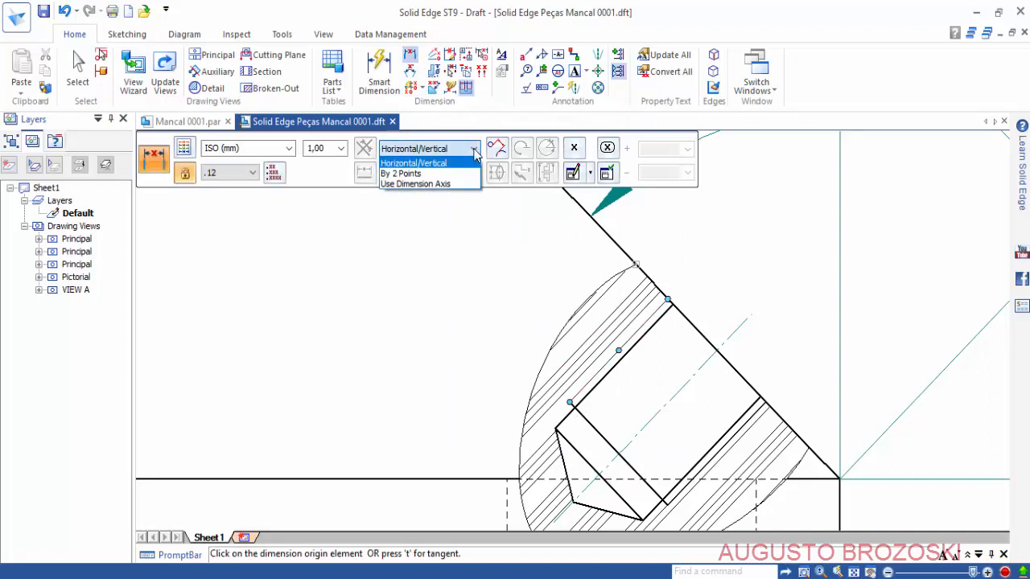
left_click(435, 174)
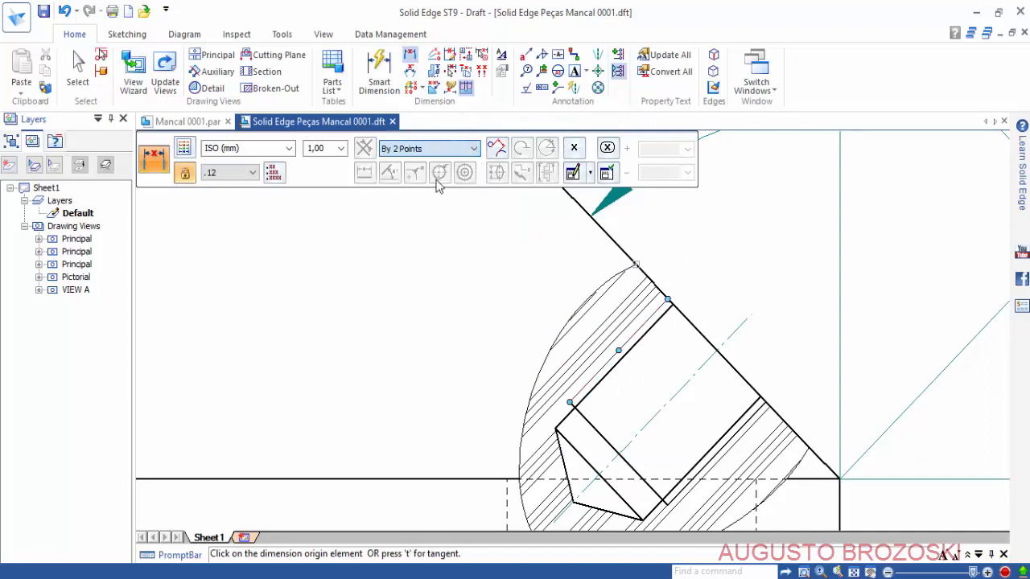
left_click(570, 403)
left_click(660, 299)
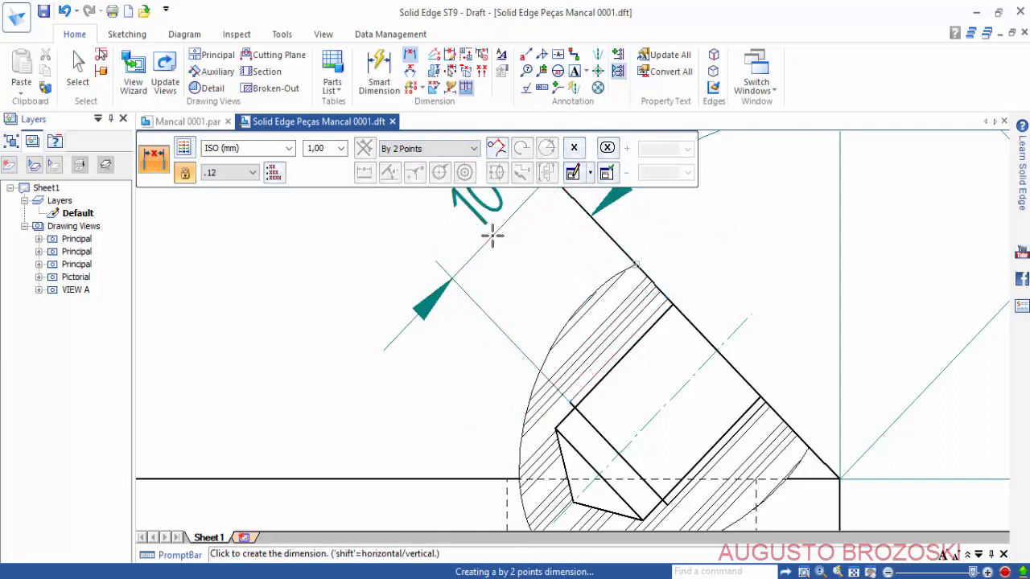
left_click(491, 235)
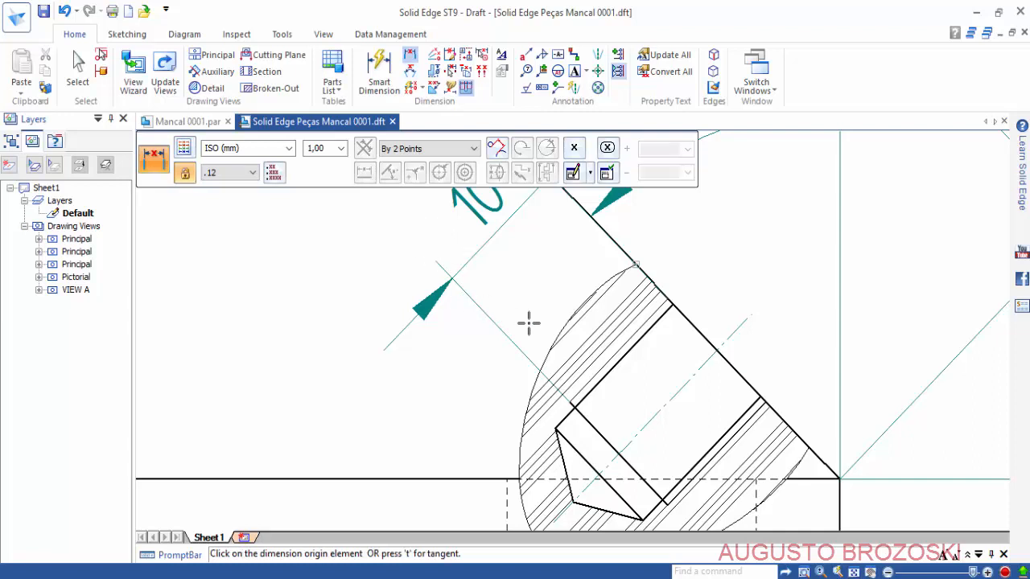
Dimension the angled hole's drilled depth, from the start of its conical tip to the inclined face, placed beyond the thread depth dimension.
left_click(556, 430)
left_click(673, 303)
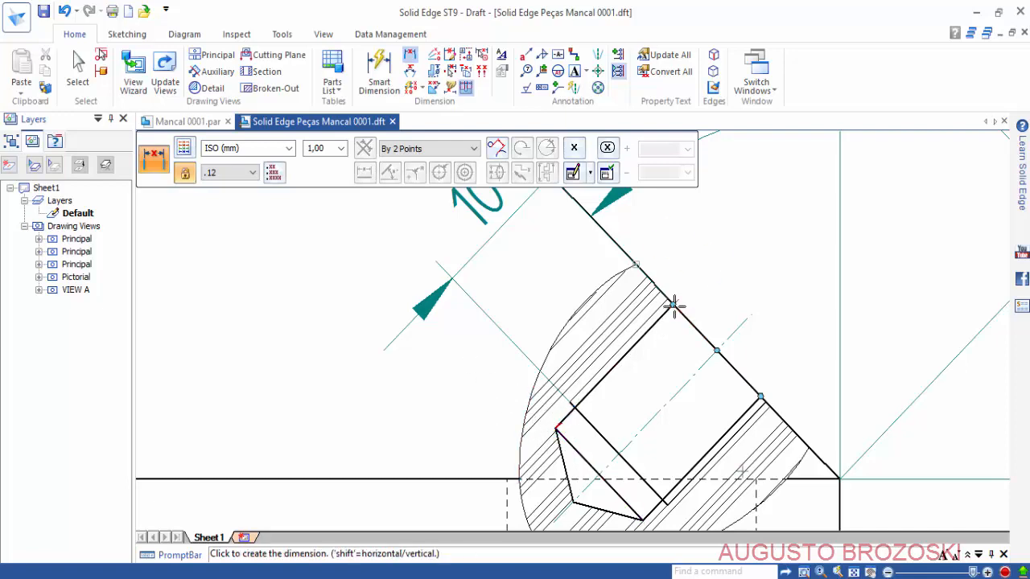
scroll(633, 324, "up", 1)
scroll(633, 322, "up", 1)
left_click(632, 319)
scroll(632, 318, "down", 1)
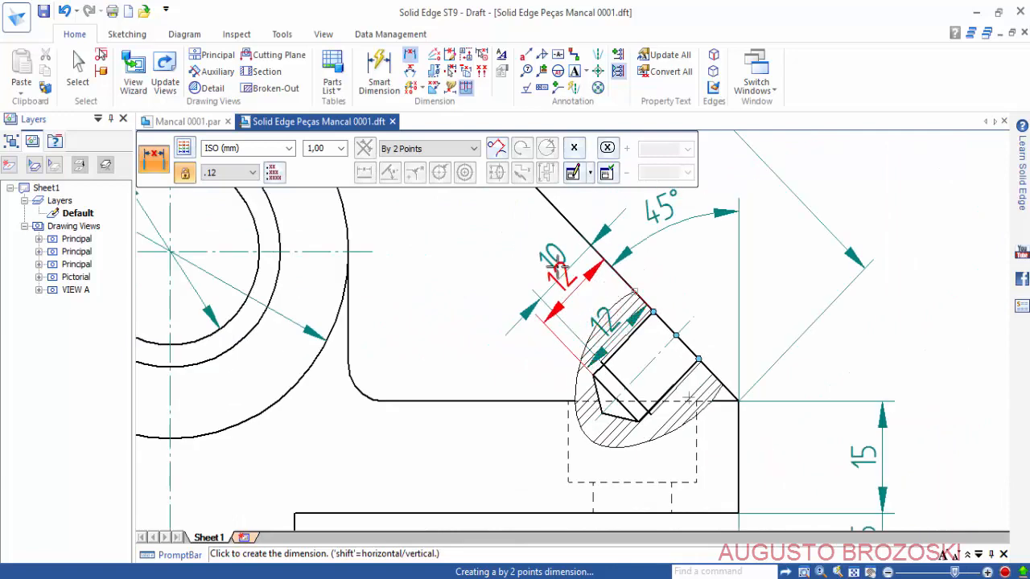
middle_click_drag(525, 238, 574, 317)
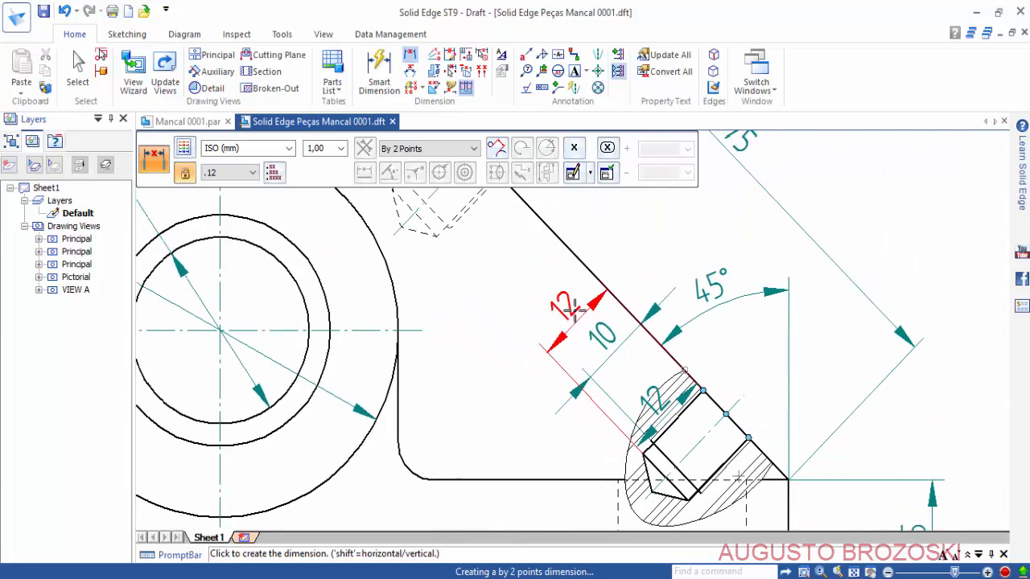
left_click(594, 240)
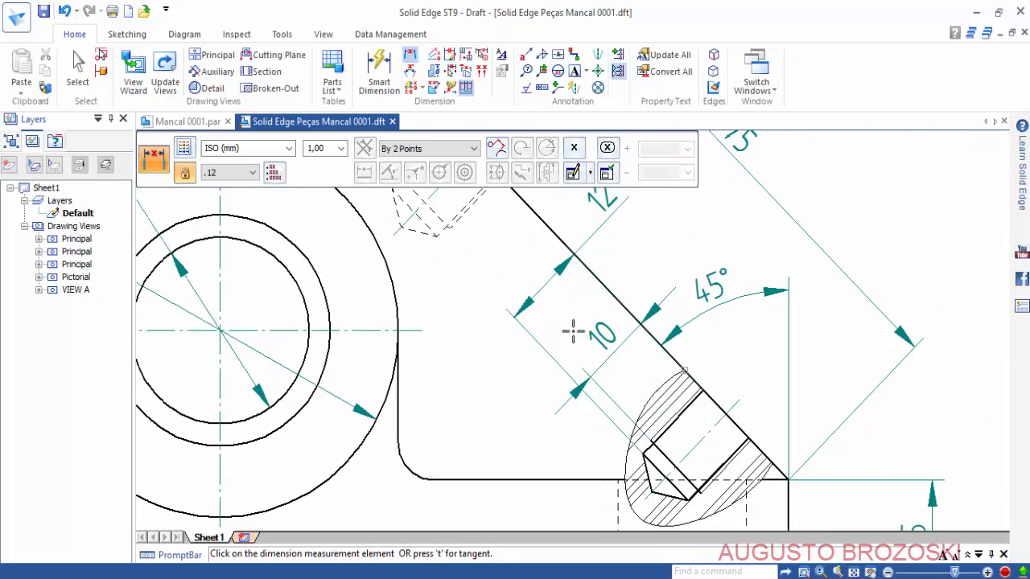
key("Escape")
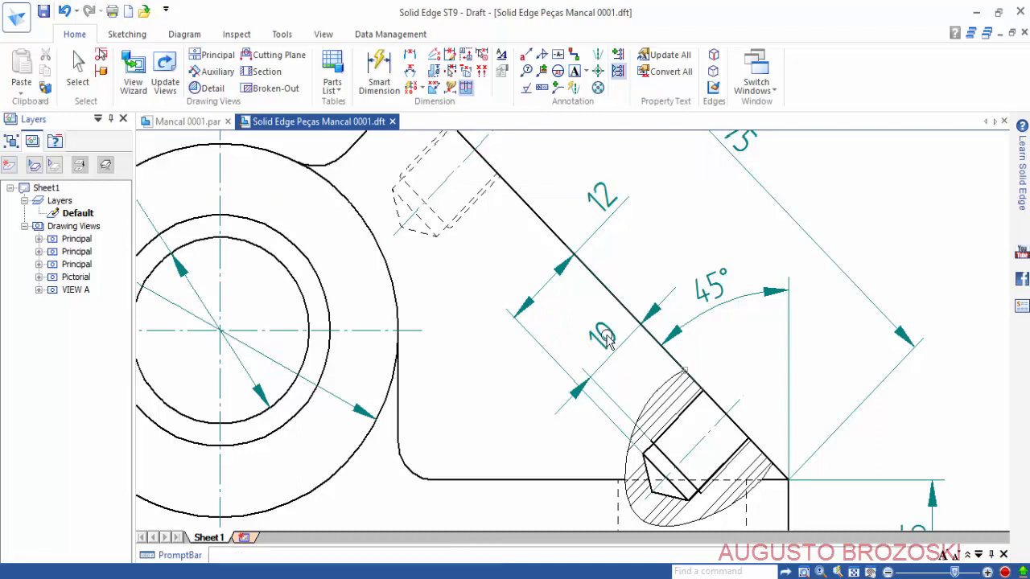
Move the angled hole's thread depth dimension farther up along the inclined face, closer to the drilled depth dimension.
left_click(607, 346)
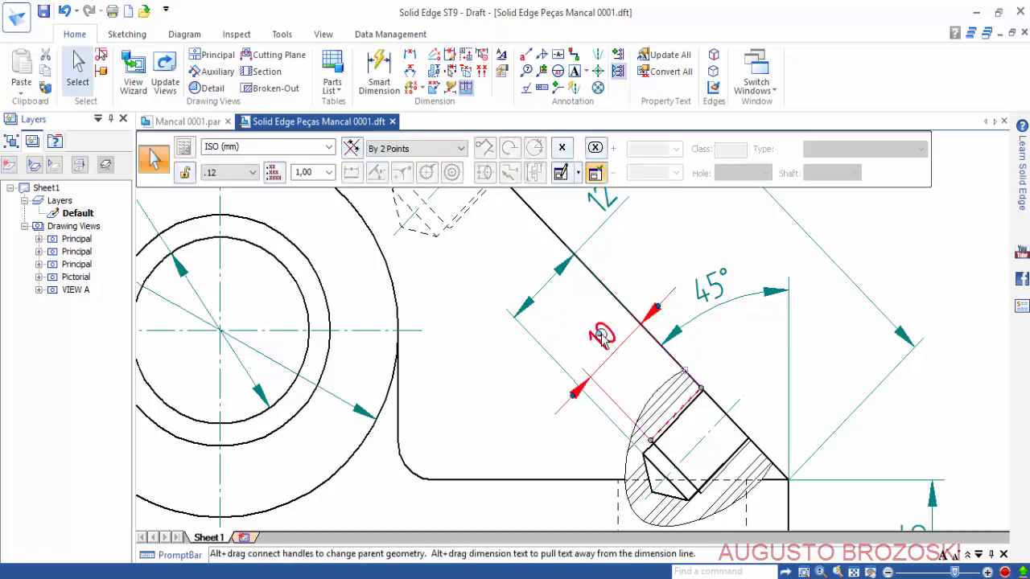
left_click_drag(605, 331, 632, 277)
left_click(744, 357)
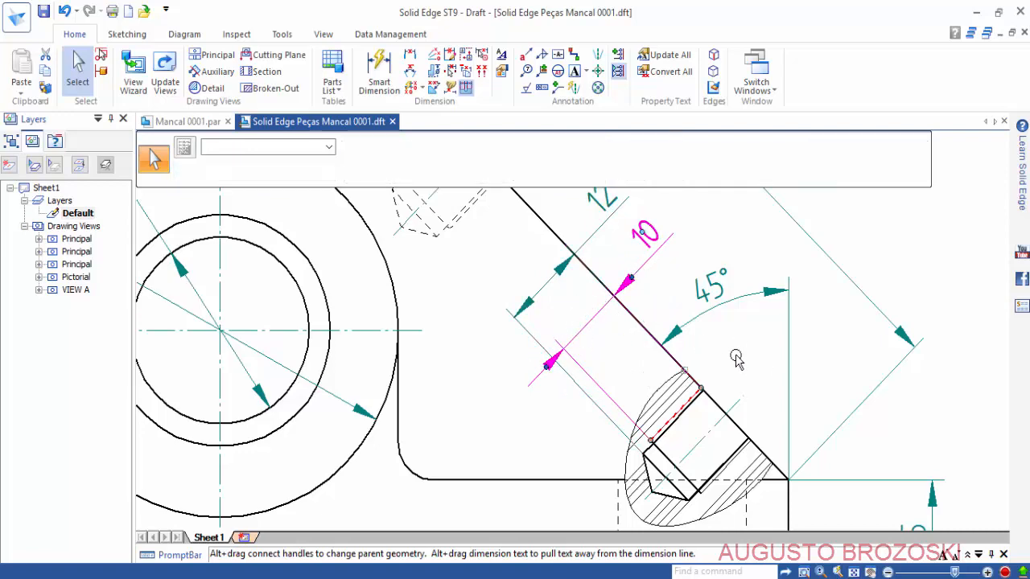
Reposition viewing plane arrow A to the outer side of the 75 mm dimension, facing the inclined face of the front view.
scroll(635, 354, "down", 3)
scroll(635, 358, "down", 3)
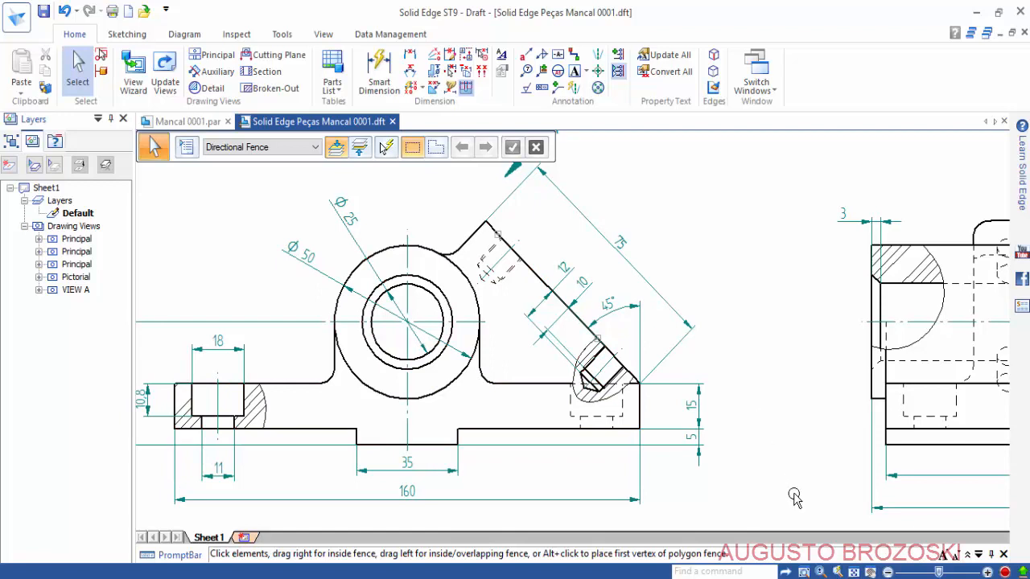
left_click(855, 573)
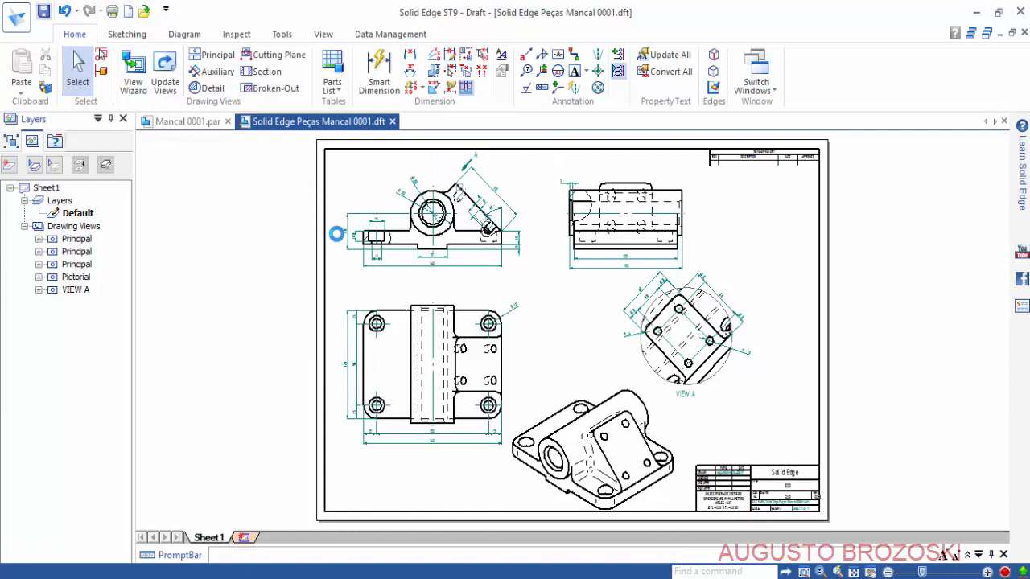
scroll(521, 187, "up", 5)
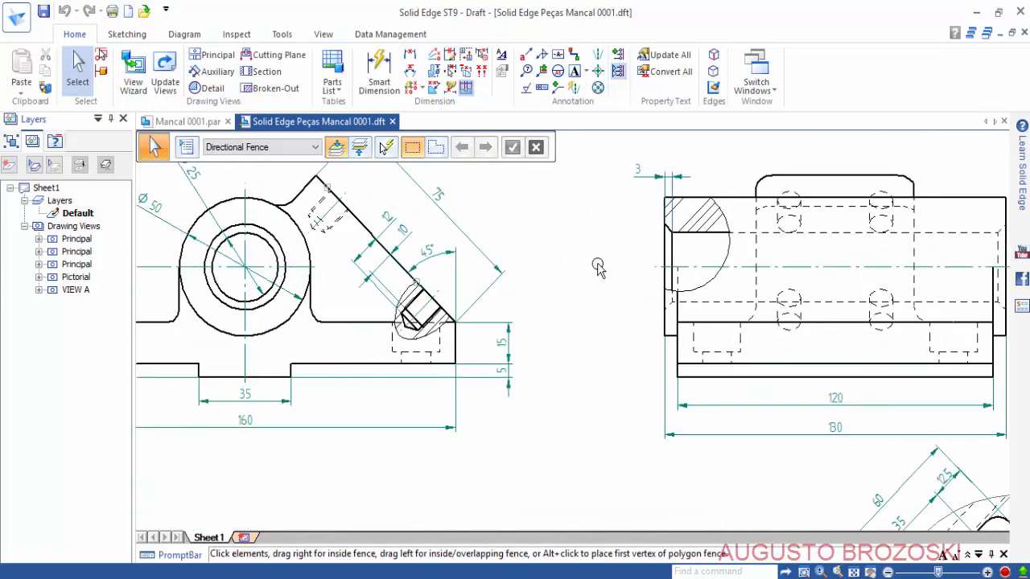
middle_click_drag(508, 225, 660, 346)
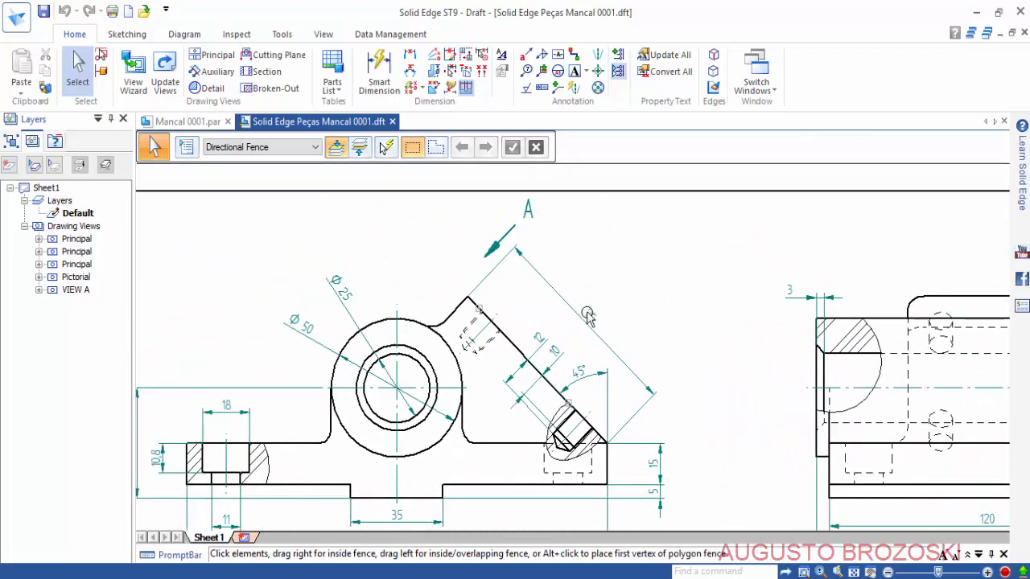
left_click(514, 232)
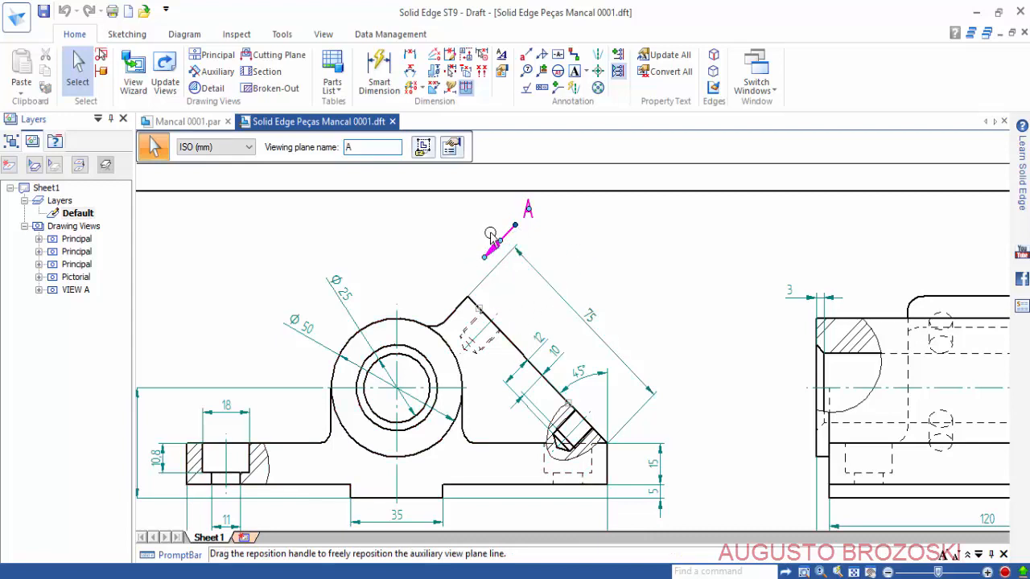
left_click_drag(500, 244, 645, 315)
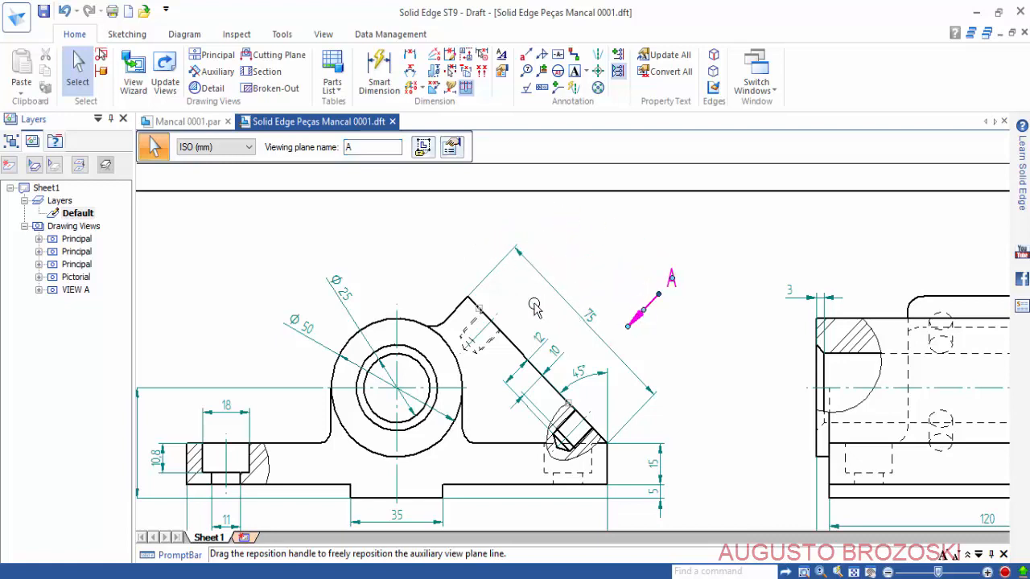
left_click(705, 352)
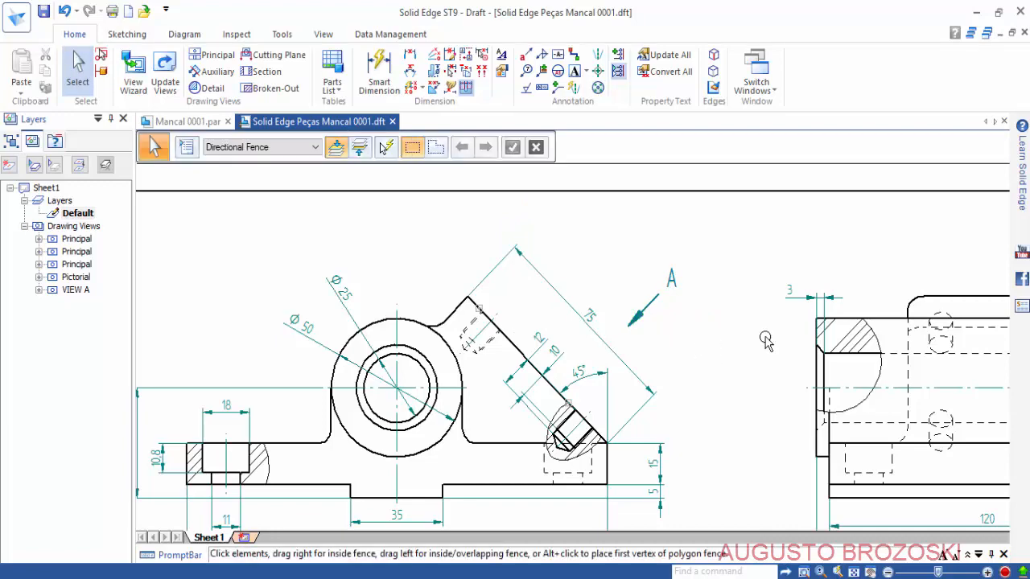
Add a Chamfer Dimension to the sectioned bore's chamfer in the side view and delete the plain 3 mm dimension below it.
middle_click_drag(765, 340, 561, 306)
scroll(646, 292, "up", 1)
scroll(646, 292, "up", 2)
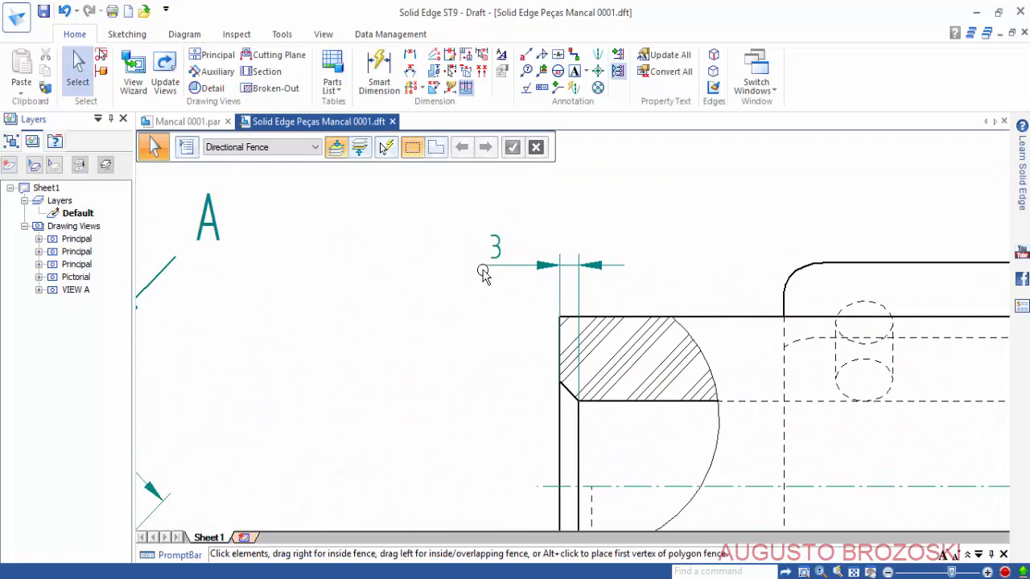
middle_click_drag(490, 298, 487, 324)
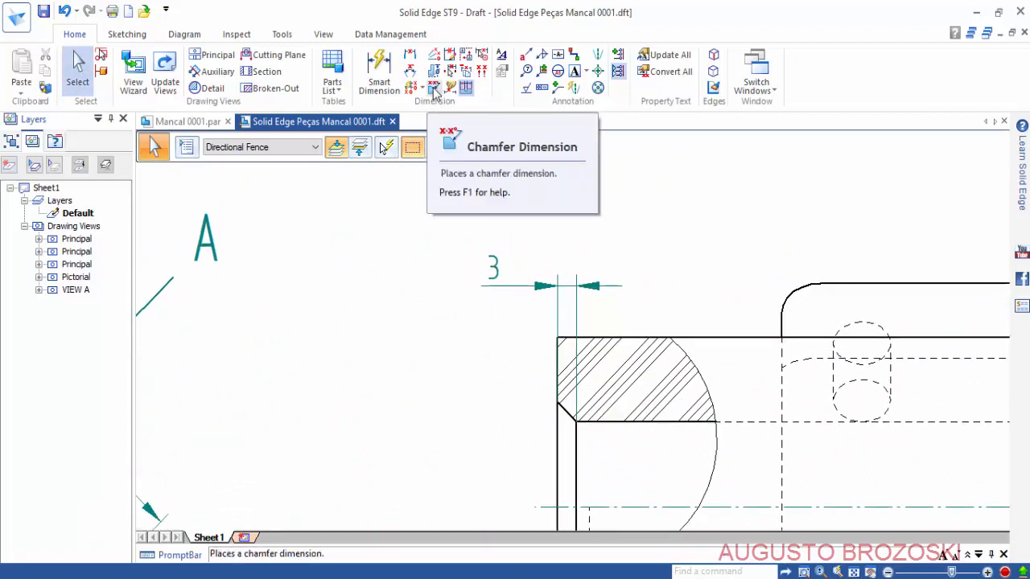
left_click(435, 89)
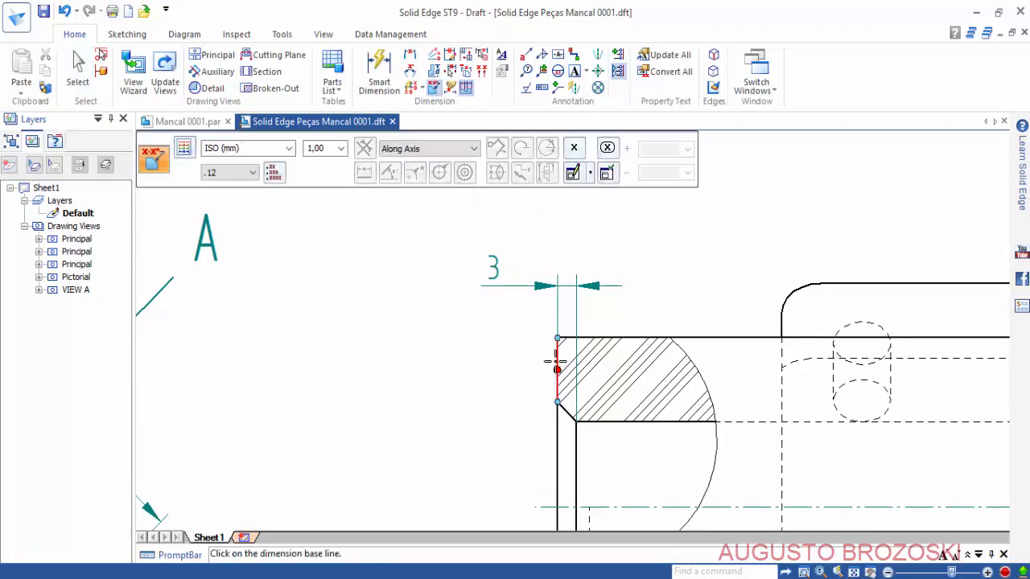
left_click(555, 361)
left_click(566, 410)
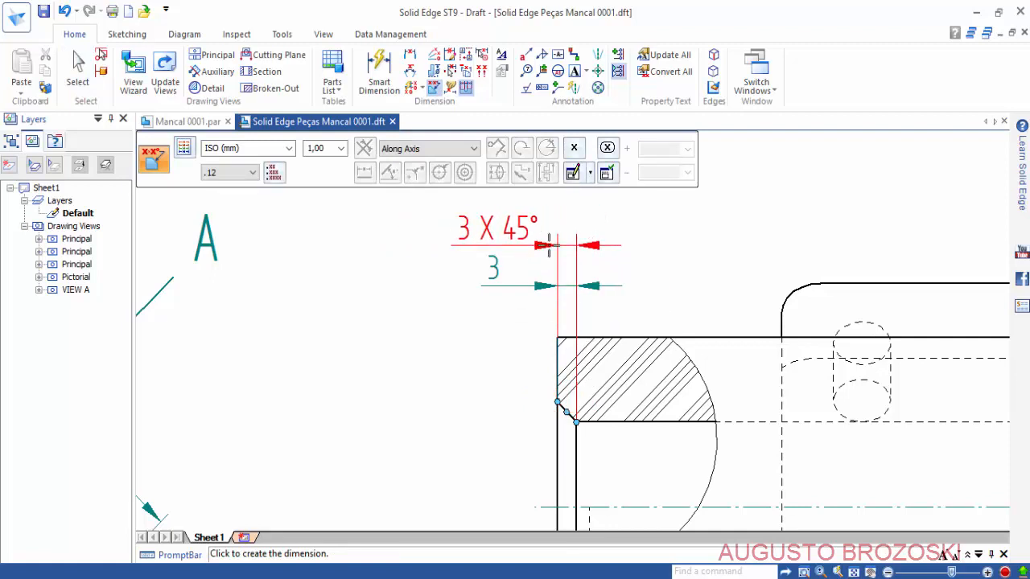
left_click(635, 243)
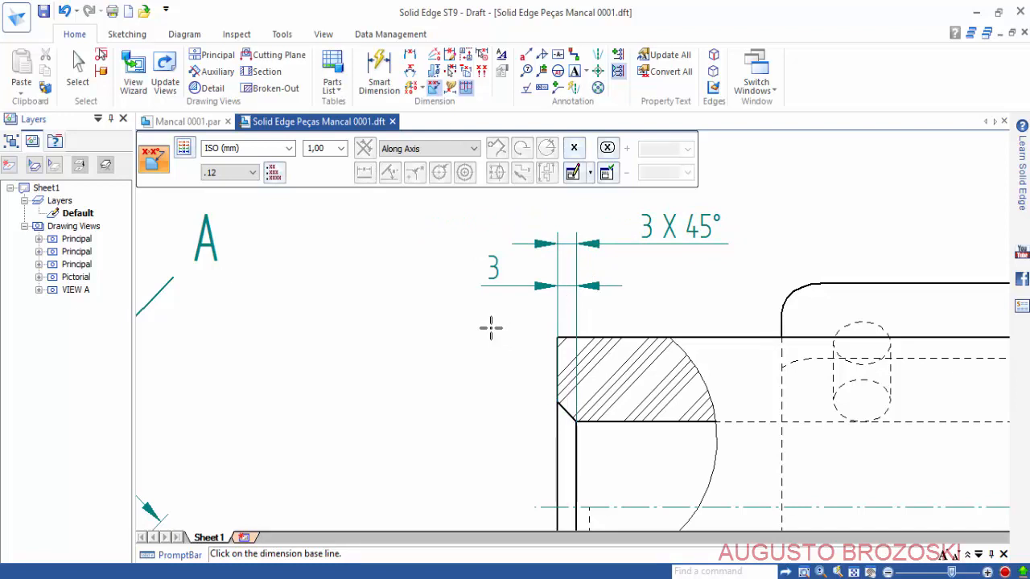
key("Escape")
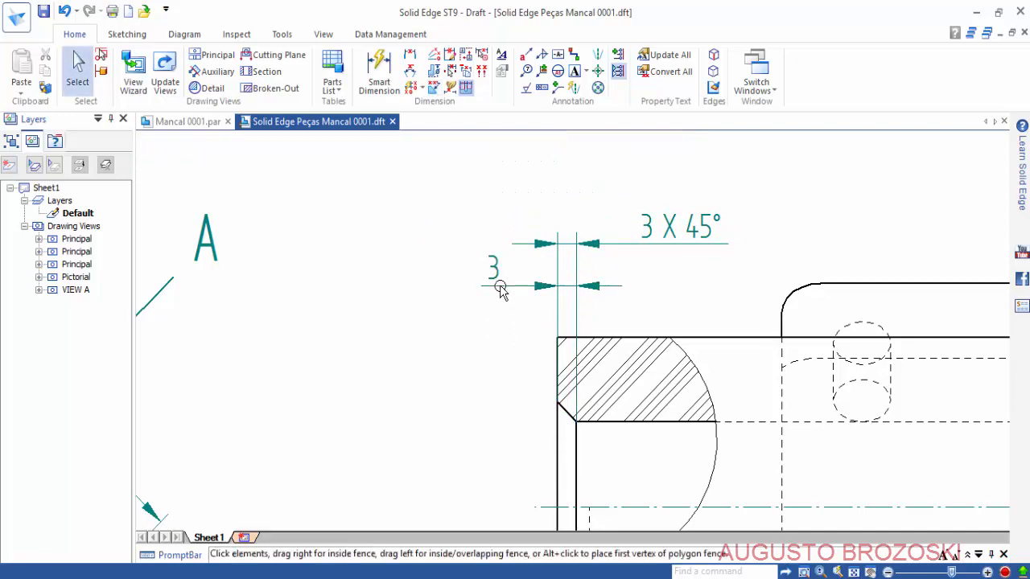
left_click(497, 282)
key("Delete")
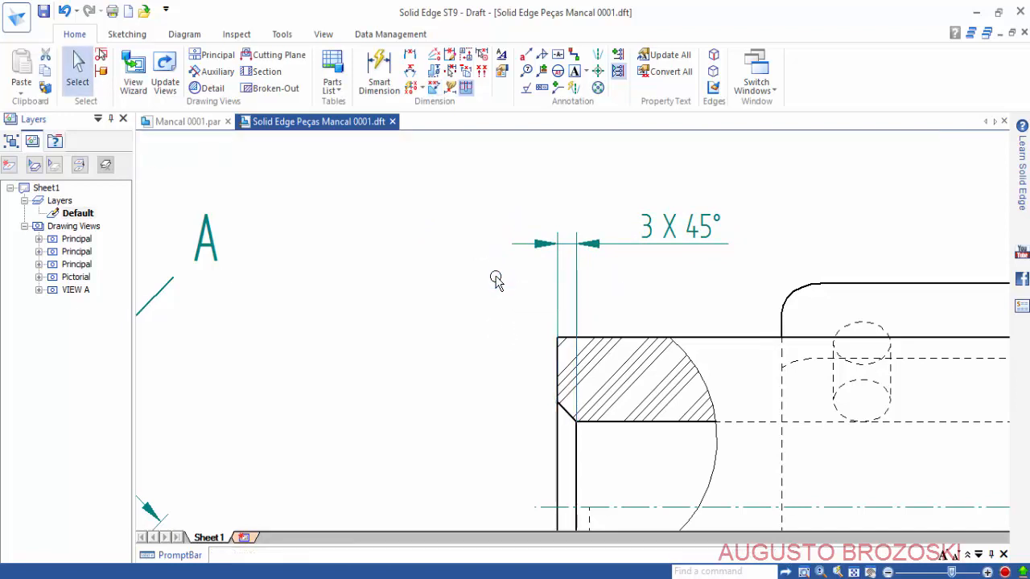
Turn off the hidden edge style in the front view's display properties, accepting the change to the view's edge display defaults.
scroll(558, 297, "down", 5)
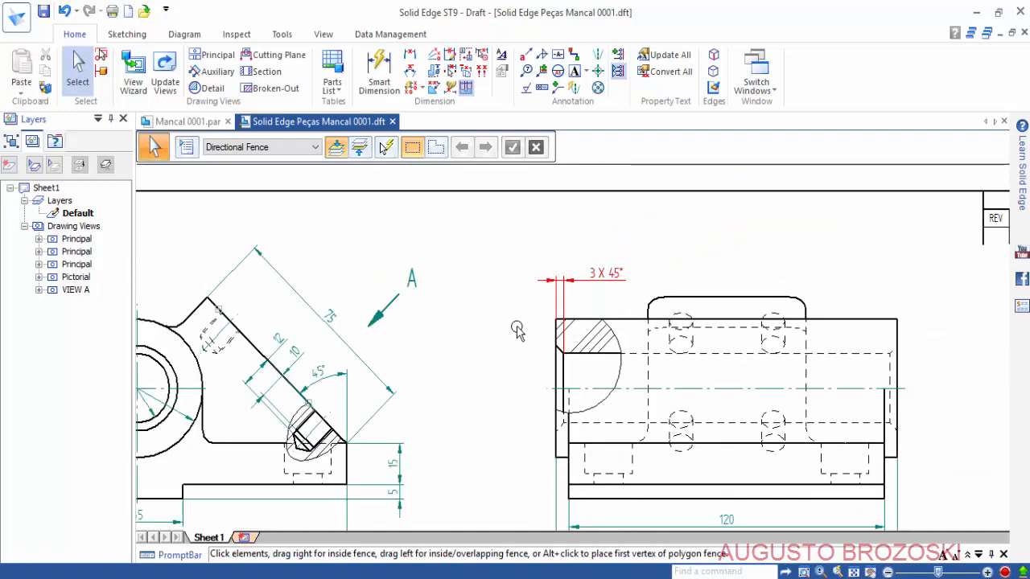
middle_click_drag(472, 335, 585, 300)
scroll(397, 330, "up", 2)
middle_click_drag(404, 333, 459, 323)
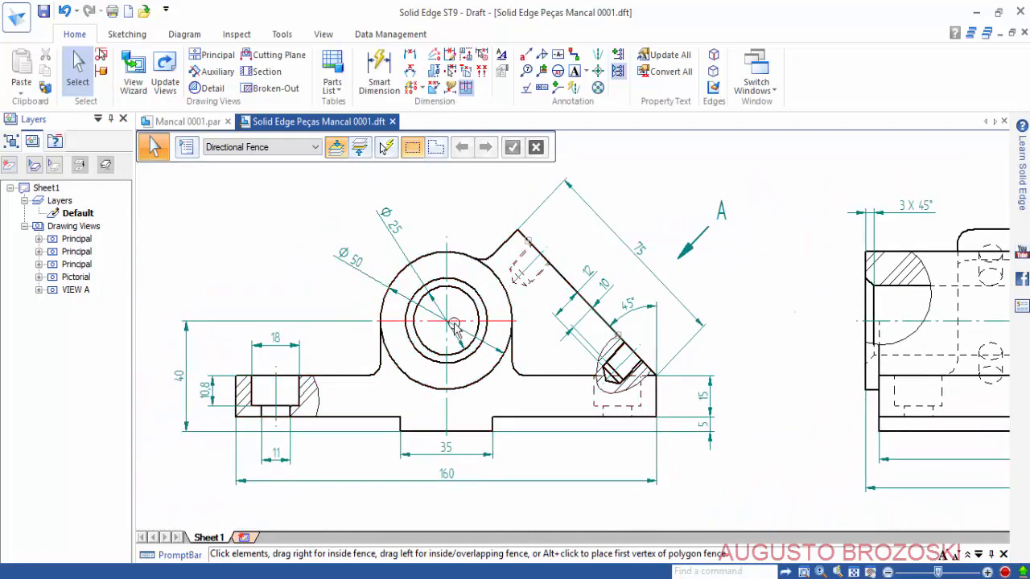
left_click(373, 381)
right_click(372, 385)
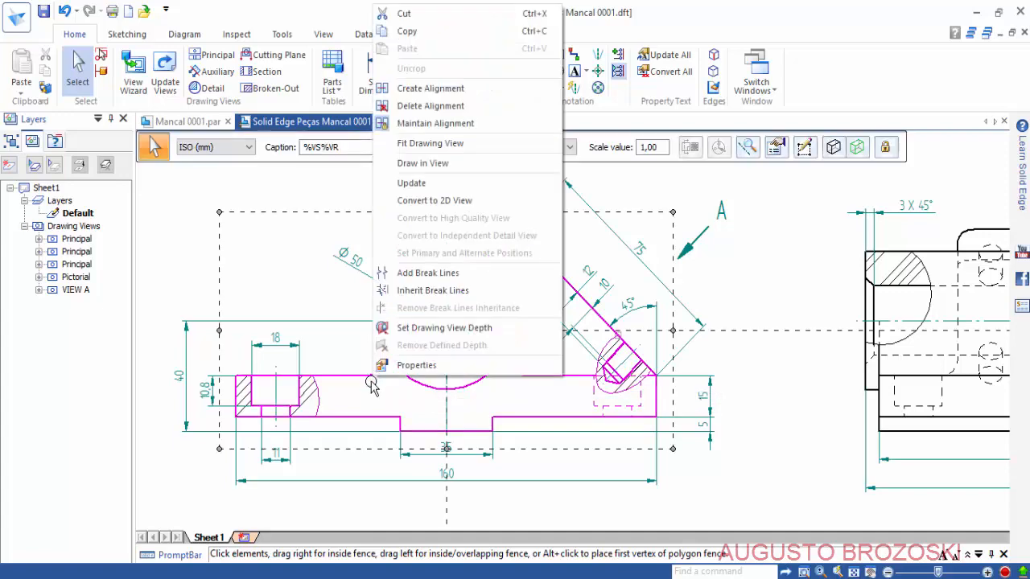
left_click(417, 366)
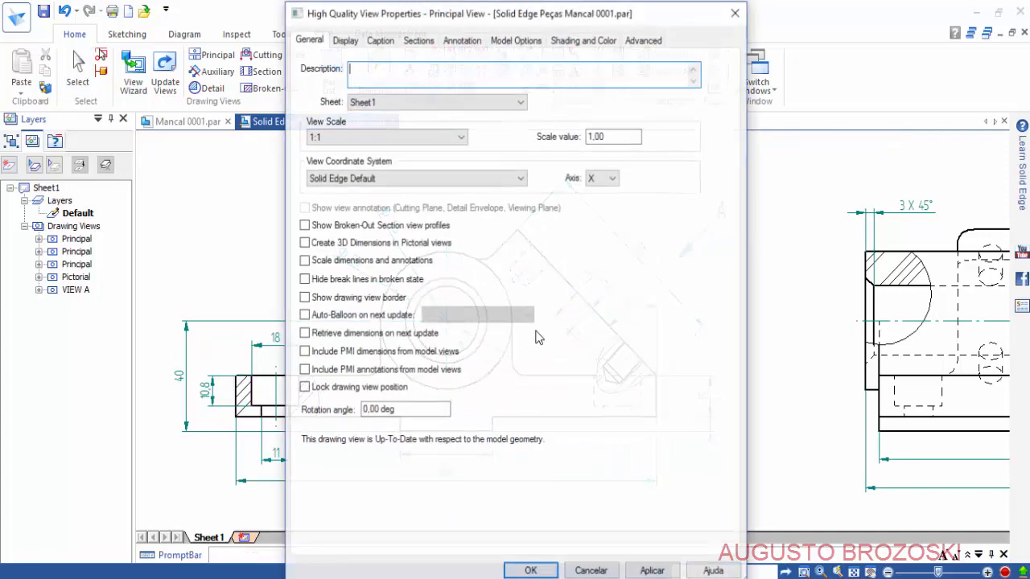
left_click(346, 41)
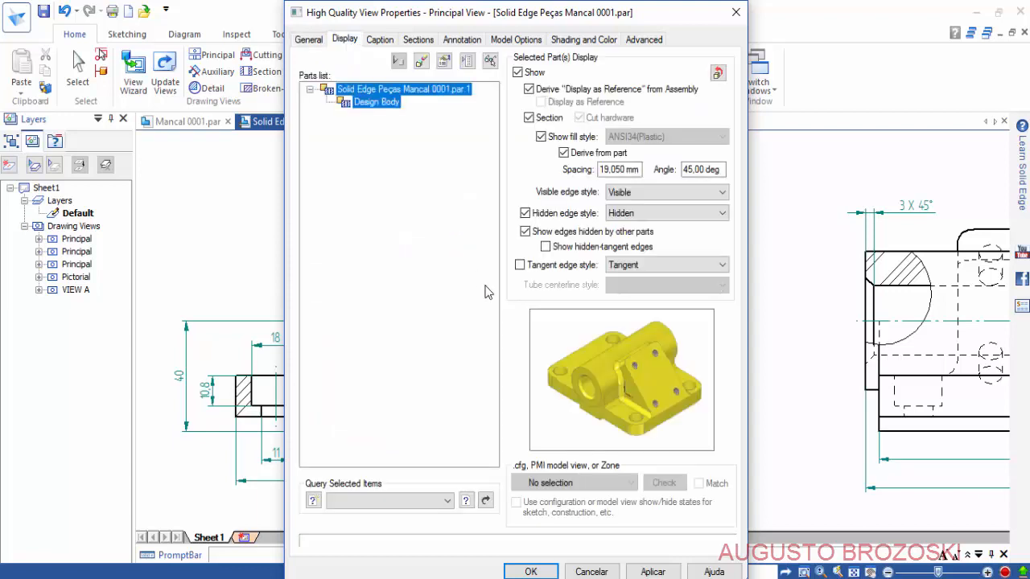
left_click(525, 213)
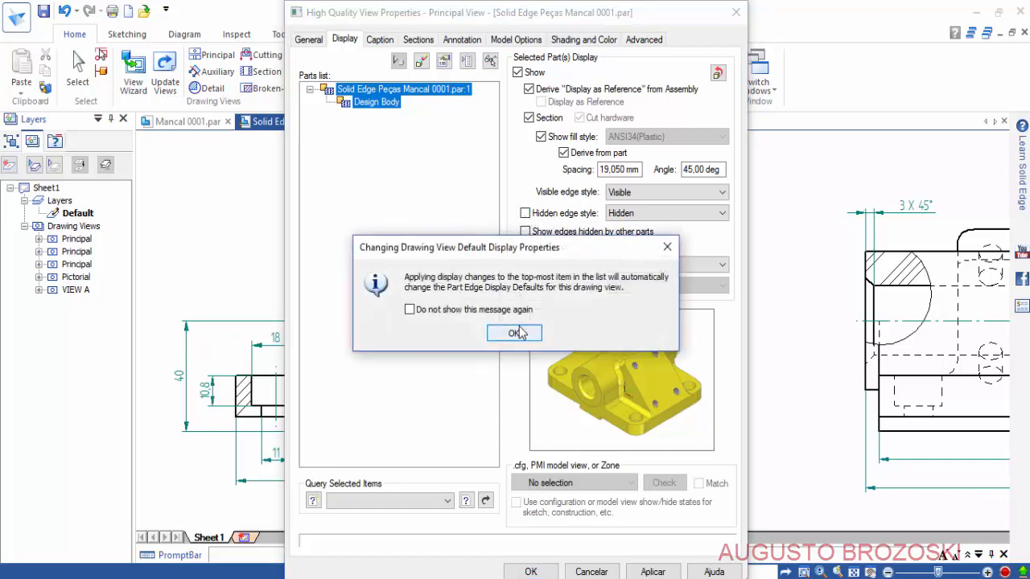
left_click(519, 333)
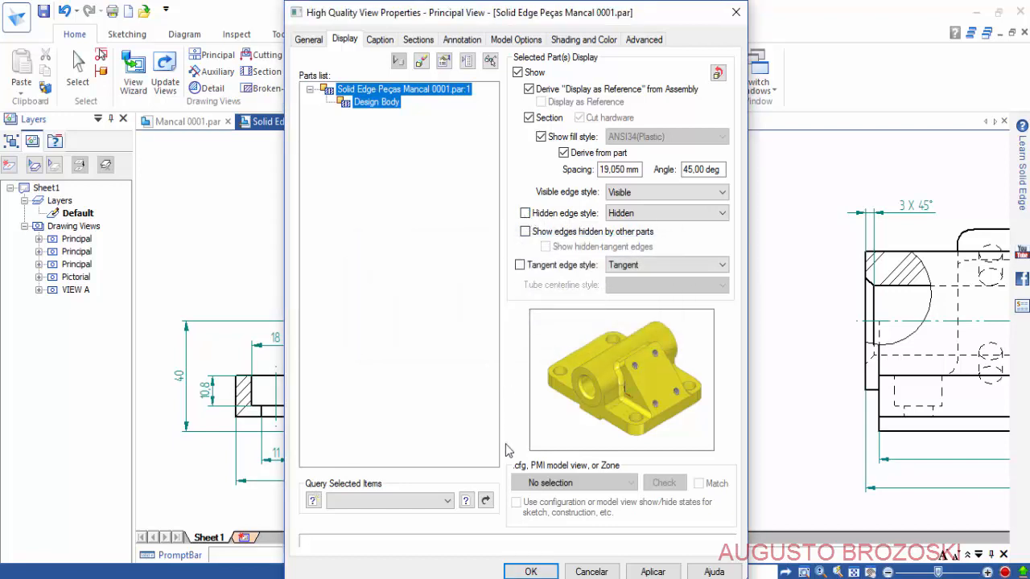
left_click(531, 572)
left_click(476, 334)
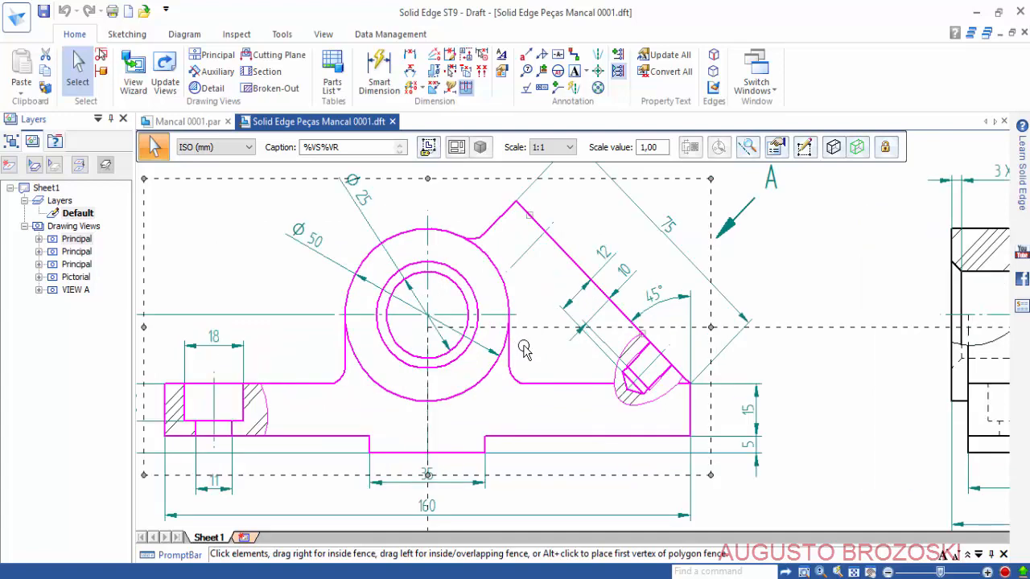
Turn off the hidden edge style in the display properties of the side view with the 3 X 45° chamfer.
scroll(524, 346, "down", 3)
scroll(512, 356, "up", 3)
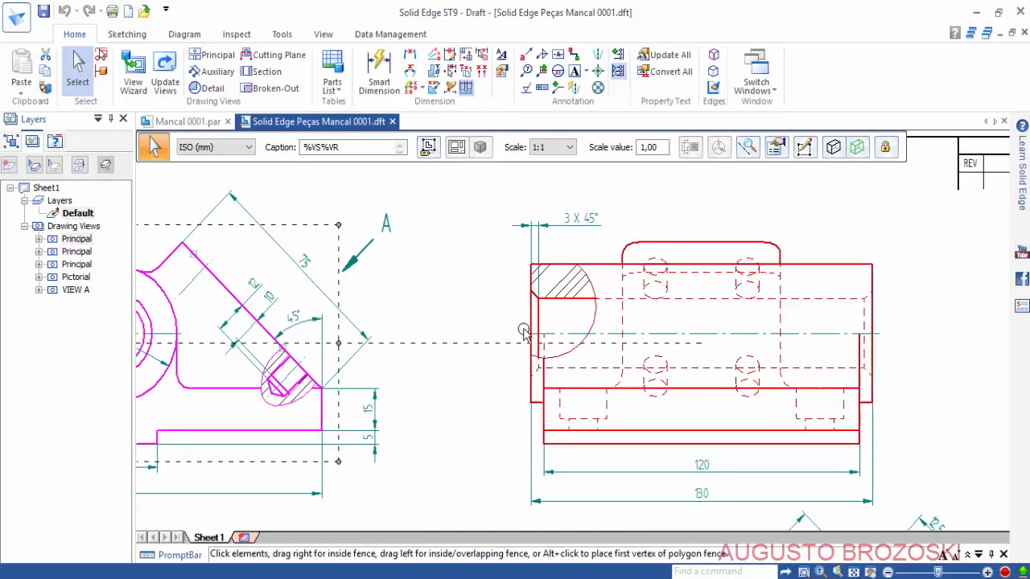
left_click(490, 323)
left_click(581, 305)
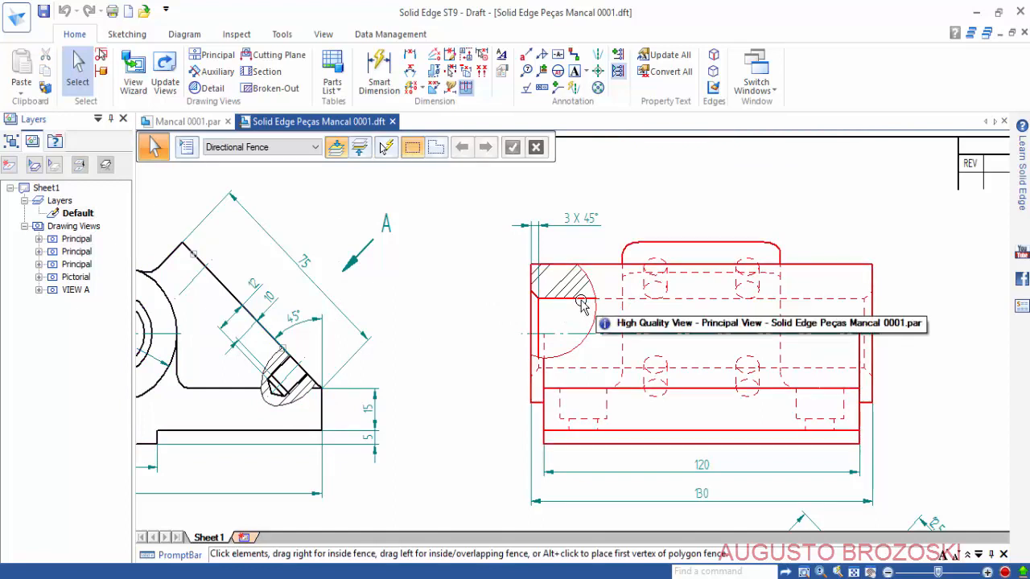
left_click(581, 305)
right_click(579, 310)
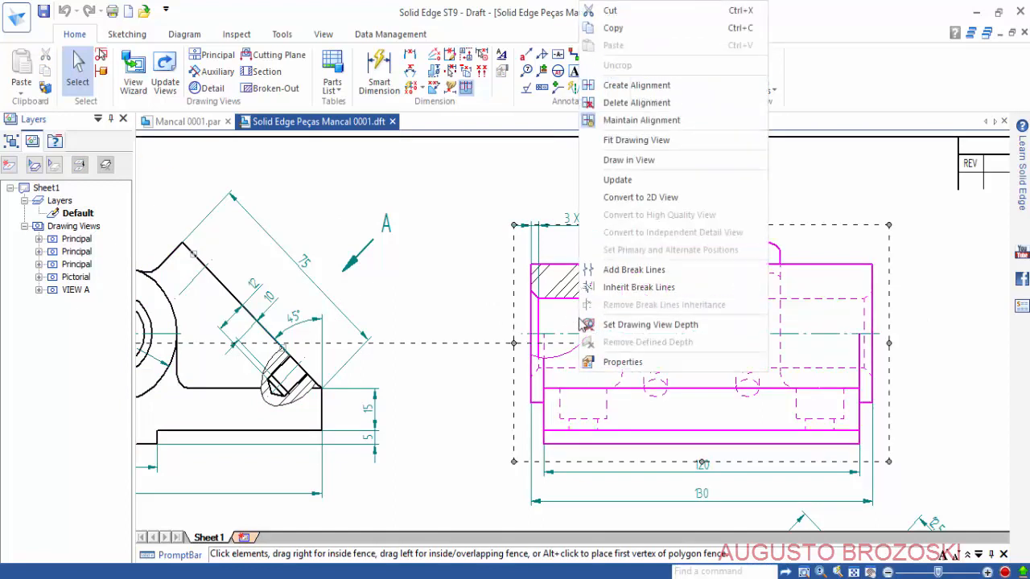
left_click(623, 361)
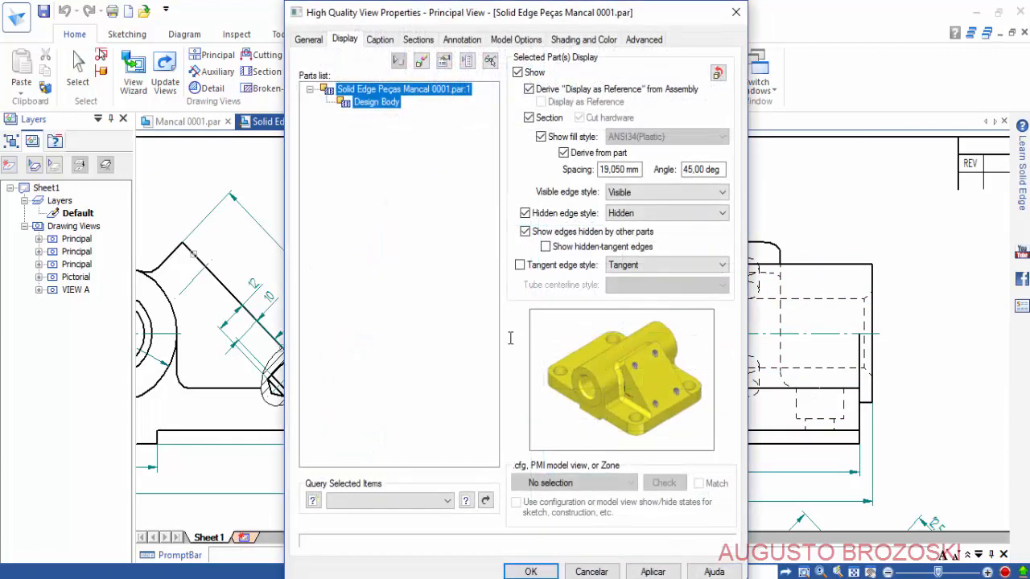
left_click(525, 214)
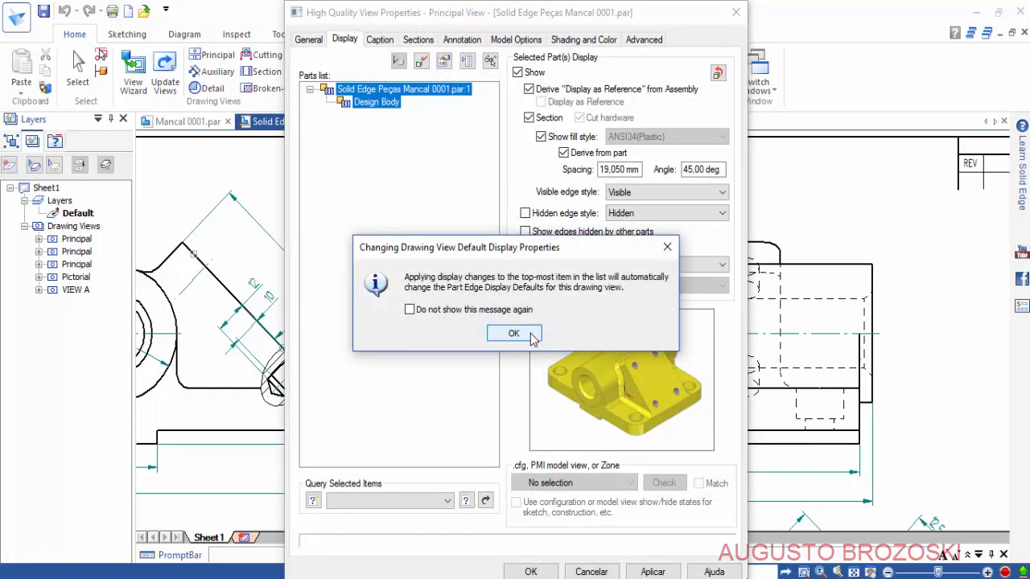
left_click(513, 333)
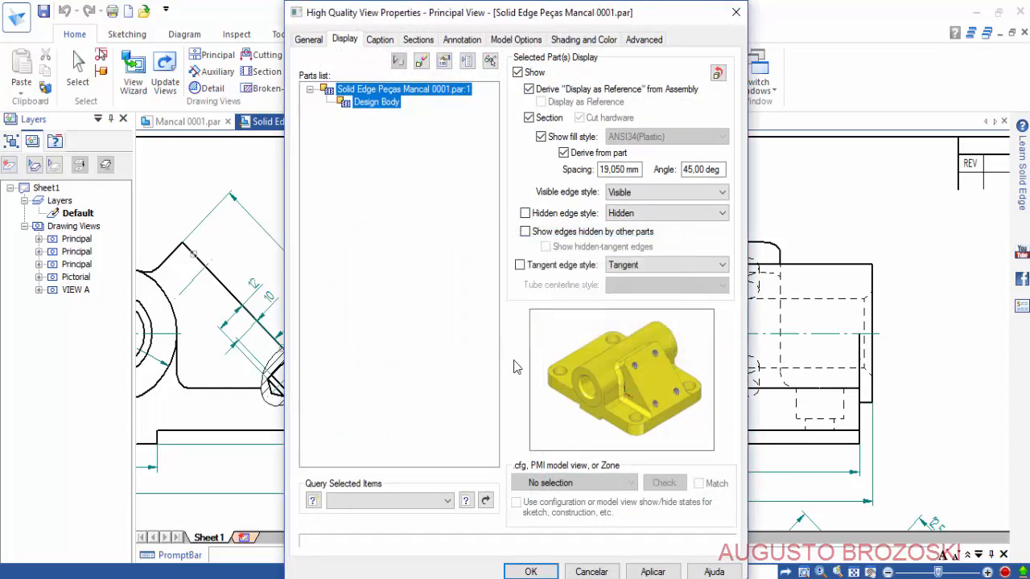
left_click(528, 566)
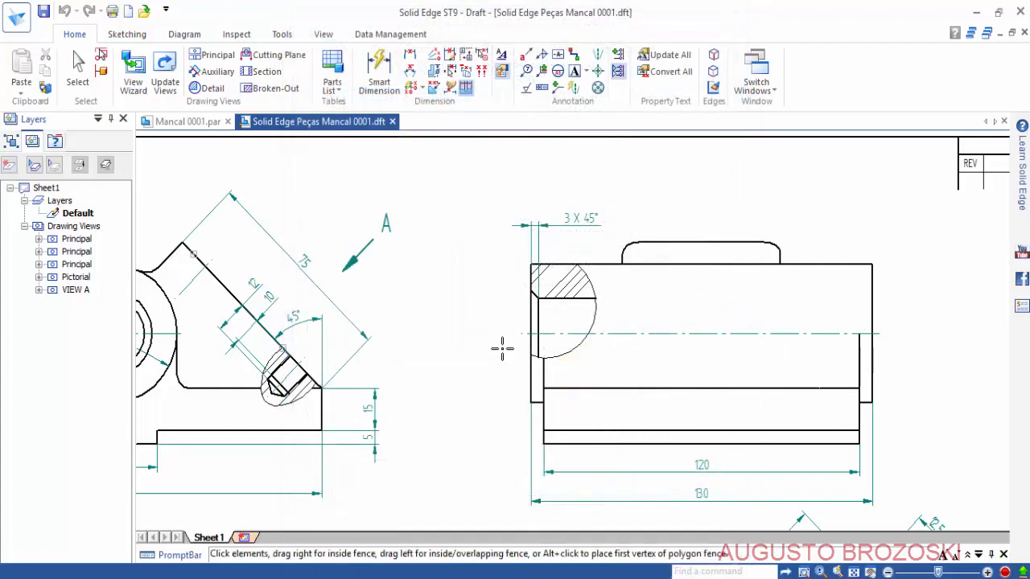
left_click(715, 338)
Turn off the hidden edge style in the display properties of the top view below the front view.
scroll(554, 387, "up", 1)
scroll(553, 386, "down", 1)
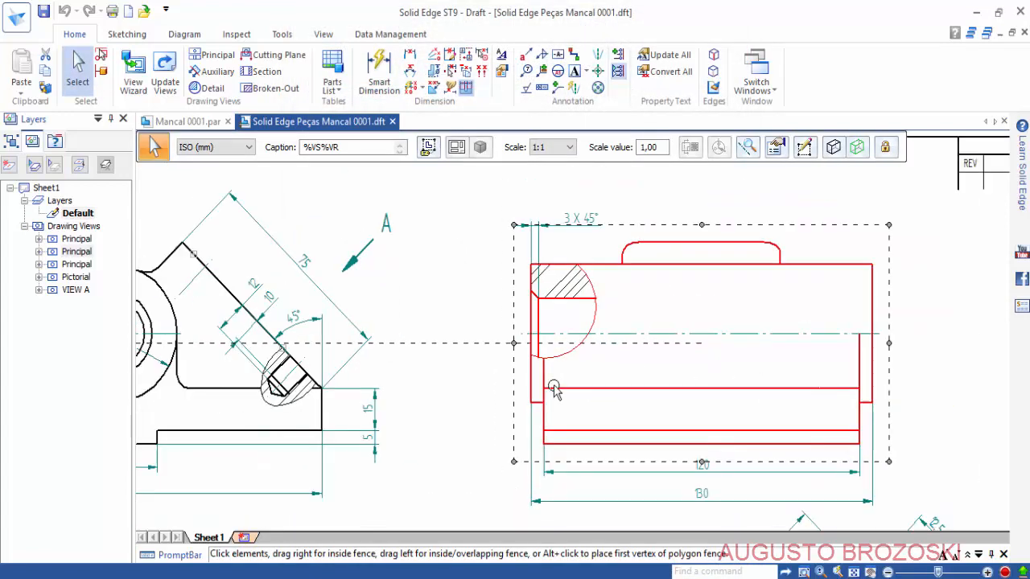
scroll(553, 387, "down", 2)
middle_click_drag(486, 414, 676, 262)
scroll(676, 262, "down", 1)
middle_click_drag(506, 448, 489, 351)
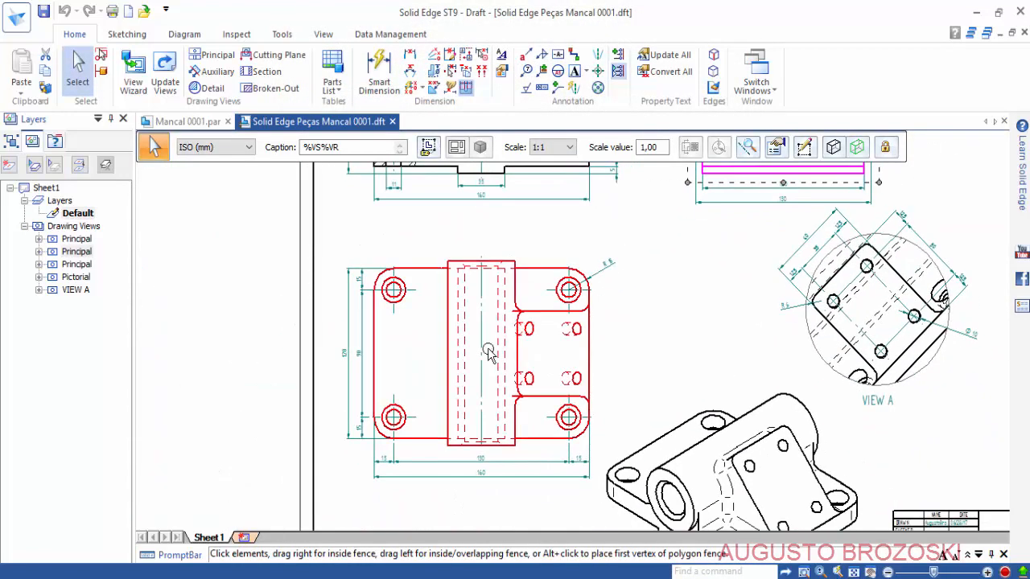
scroll(487, 351, "up", 1)
scroll(455, 342, "up", 1)
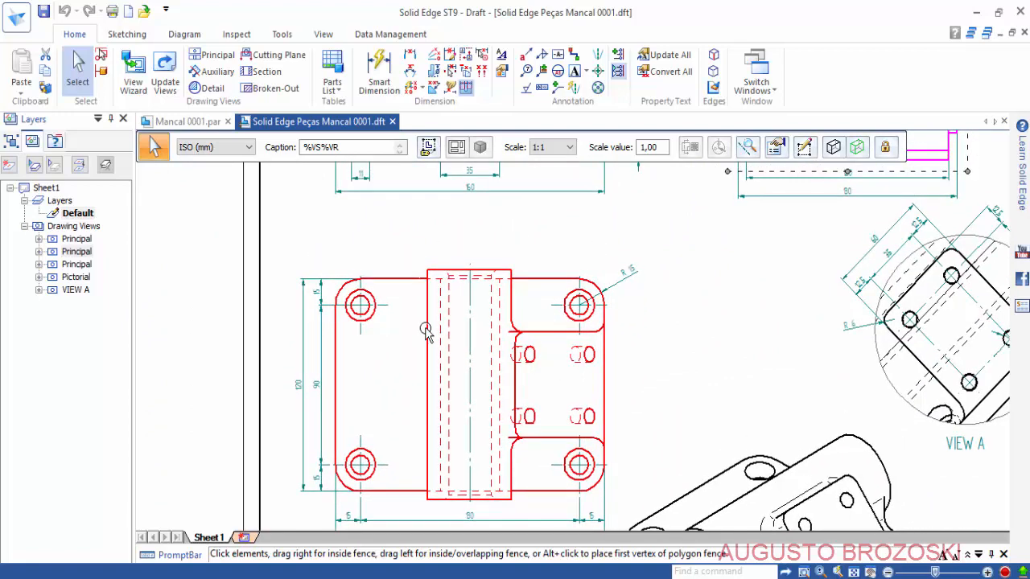
right_click(426, 331)
left_click(461, 361)
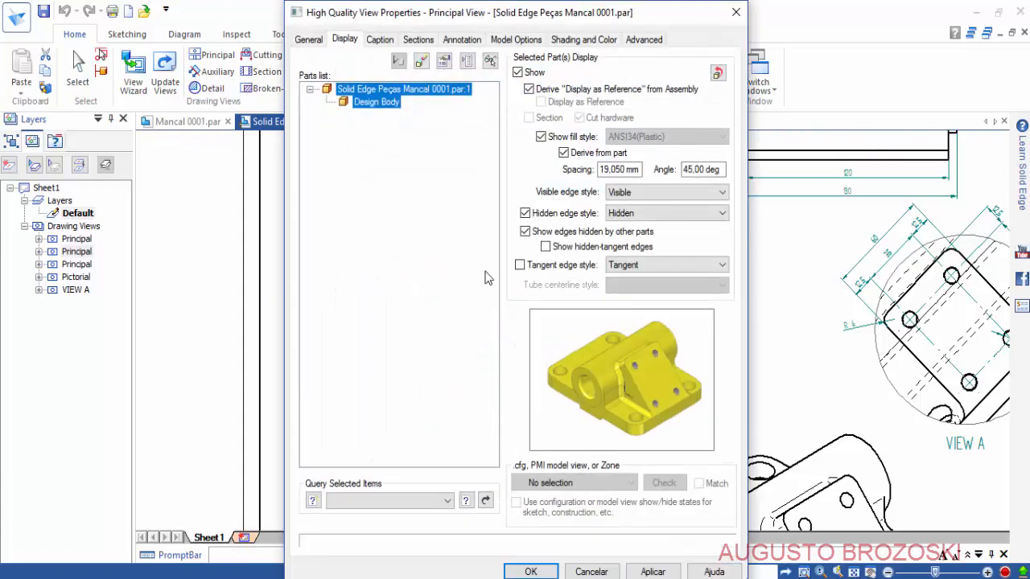
left_click(525, 214)
left_click(515, 333)
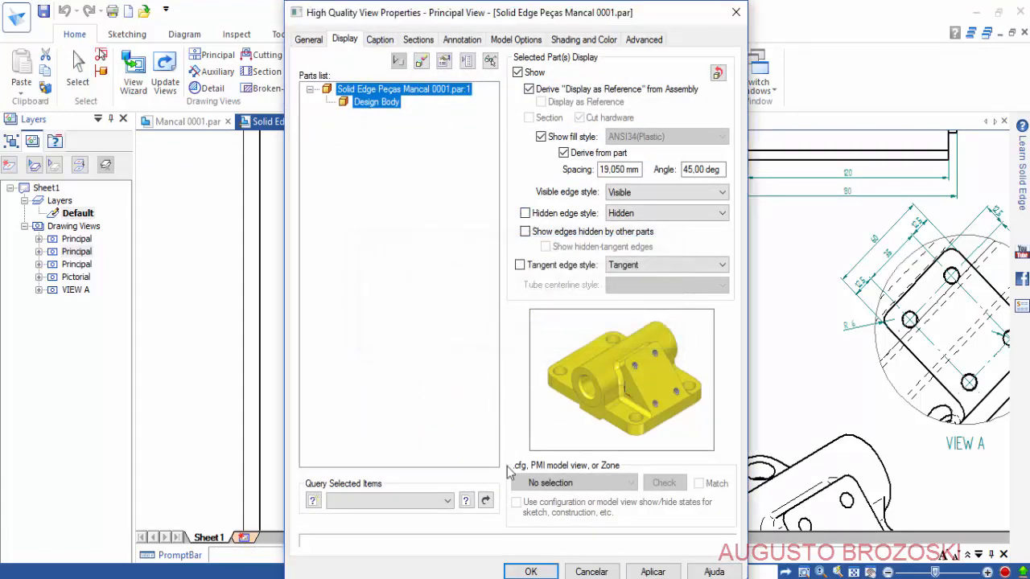
left_click(531, 572)
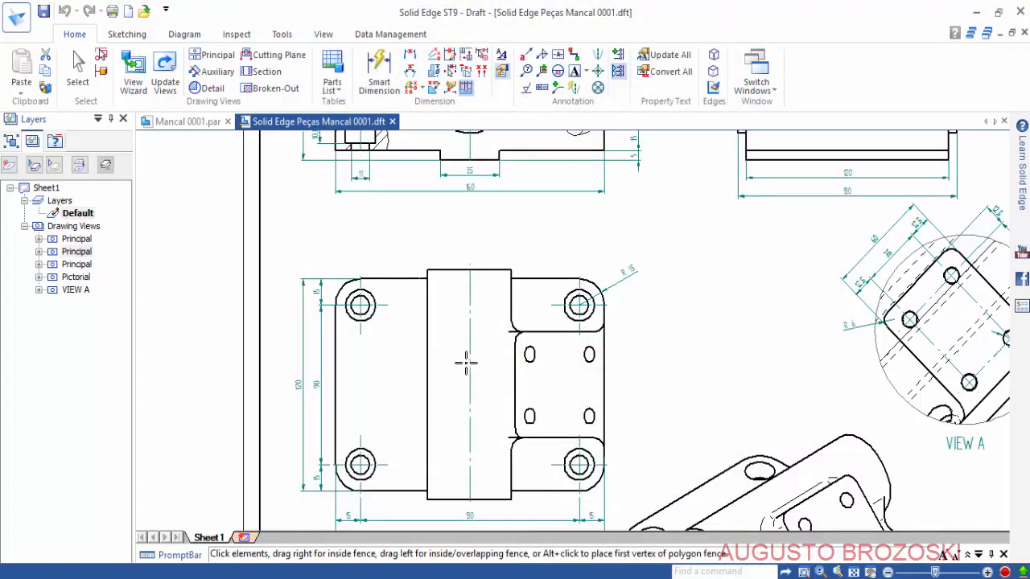
In VIEW A's display properties, turn off the hidden edge style and turn on the Tangent edge style.
middle_click_drag(647, 305, 266, 363)
scroll(567, 390, "up", 3)
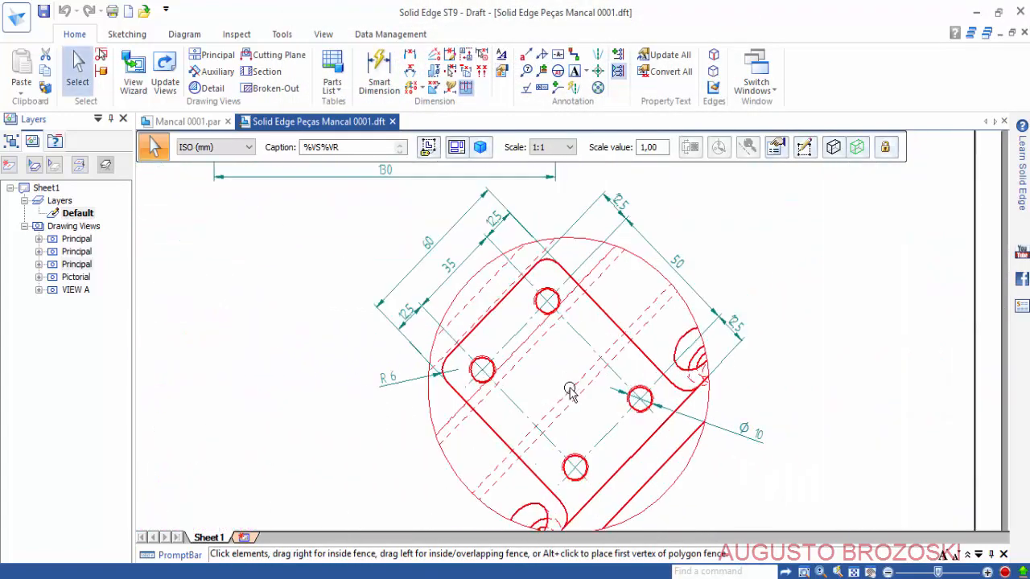
right_click(600, 259)
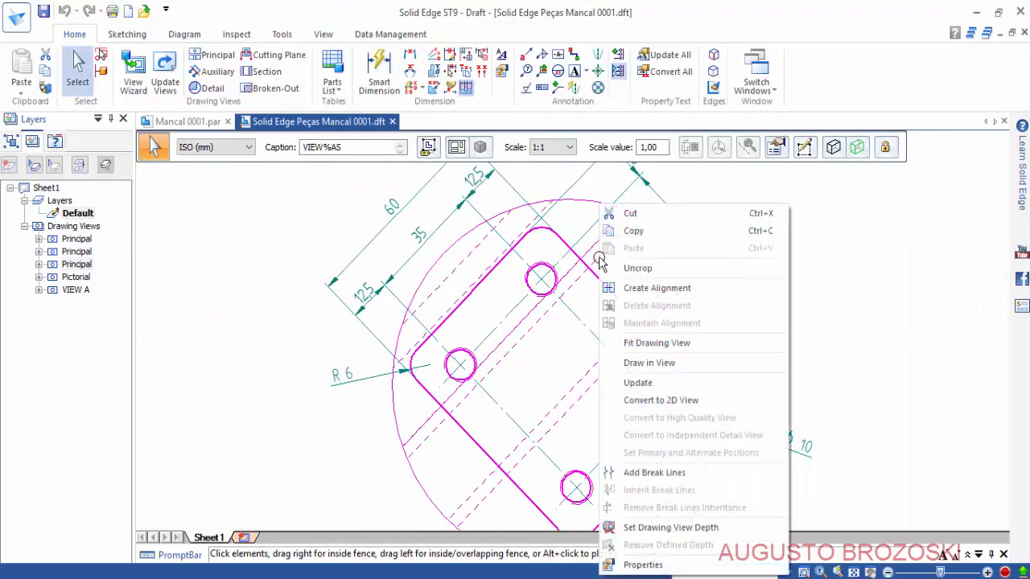
left_click(642, 565)
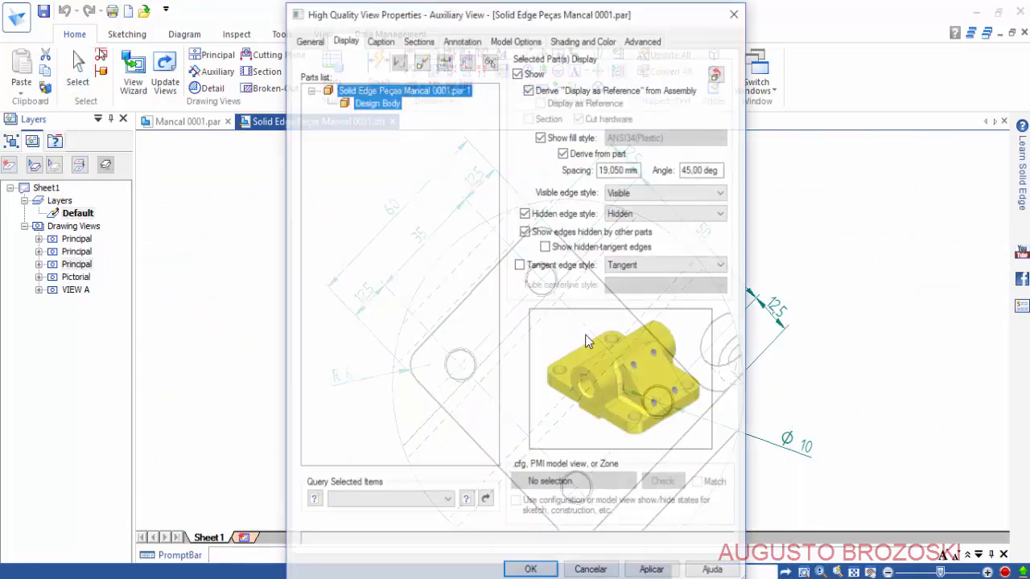
left_click(525, 213)
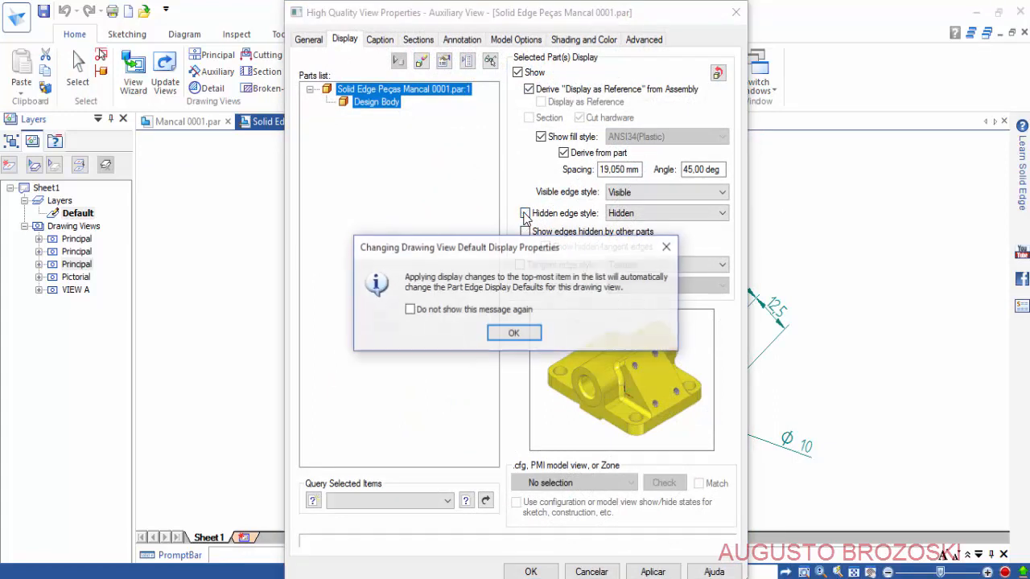
left_click(512, 330)
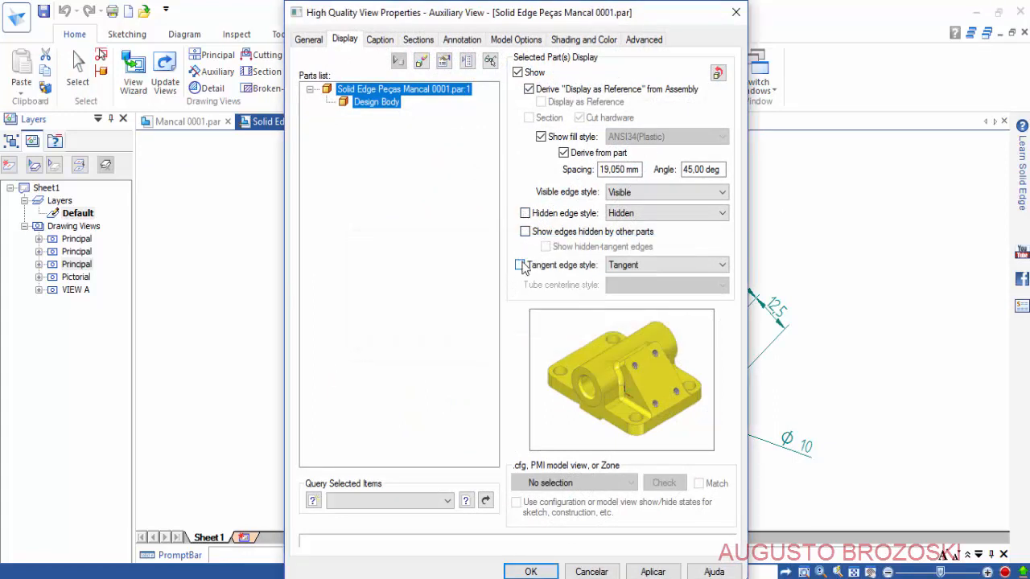
left_click(520, 266)
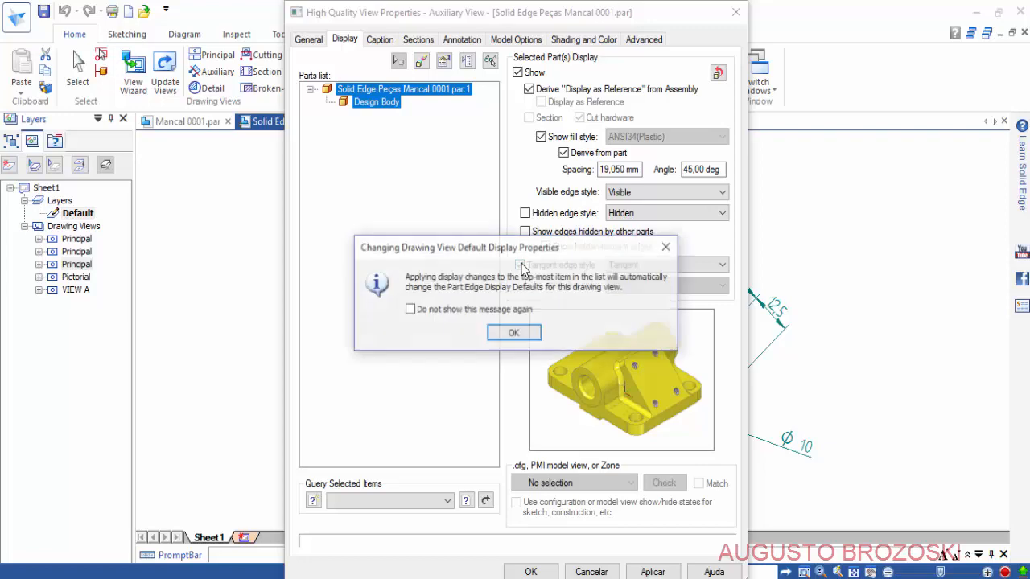
left_click(515, 331)
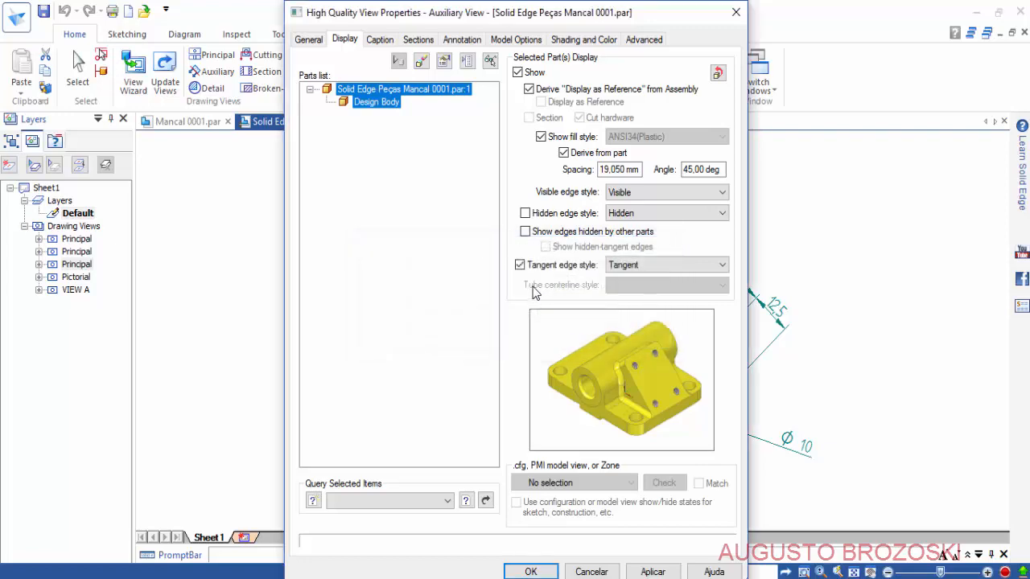
left_click(531, 571)
left_click(659, 258)
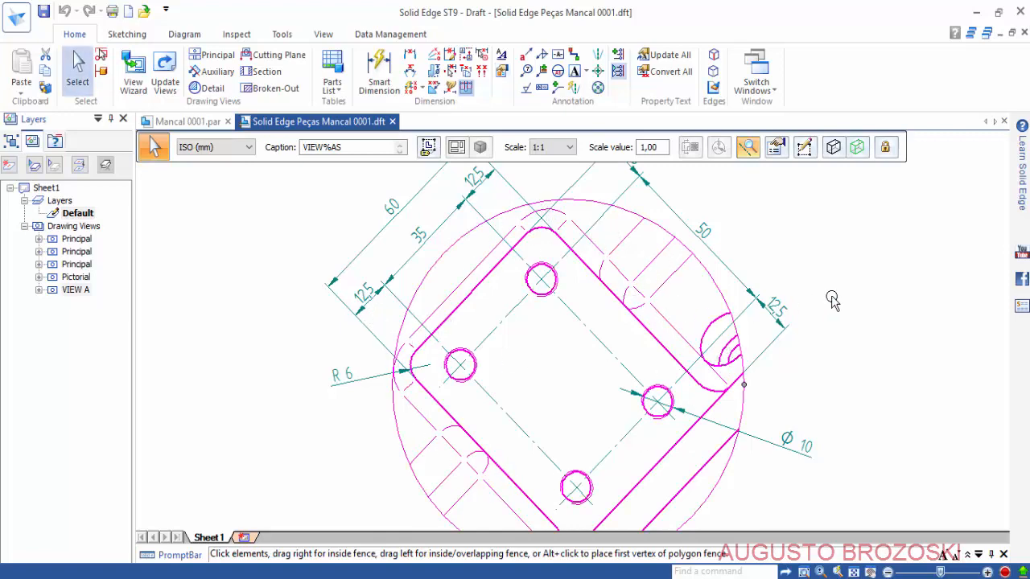
key("ctrl+shift+f")
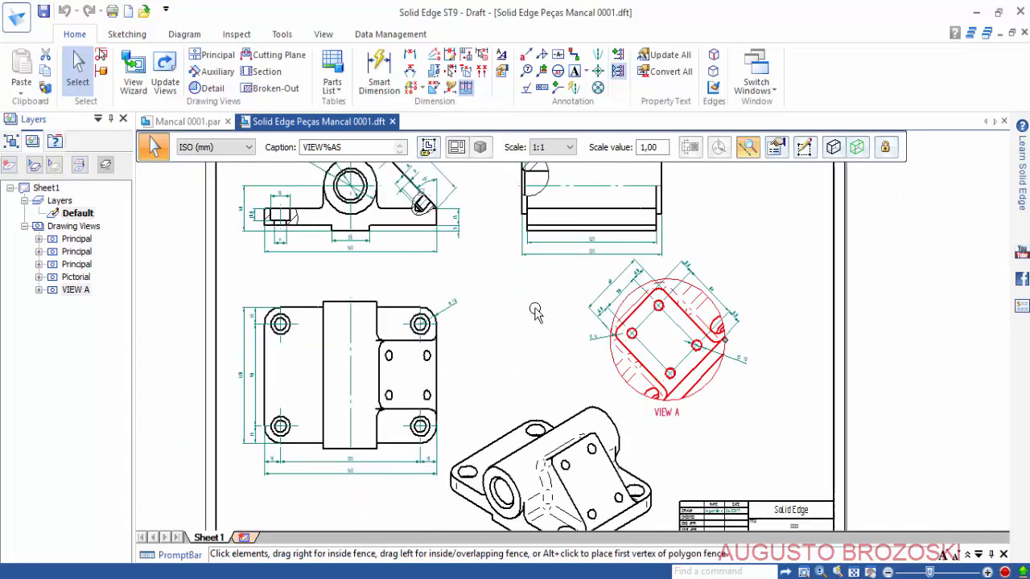
left_click(528, 297)
Create an auxiliary view from the inclined edge of the front view and place it above the sheet.
middle_click_drag(549, 310, 591, 384)
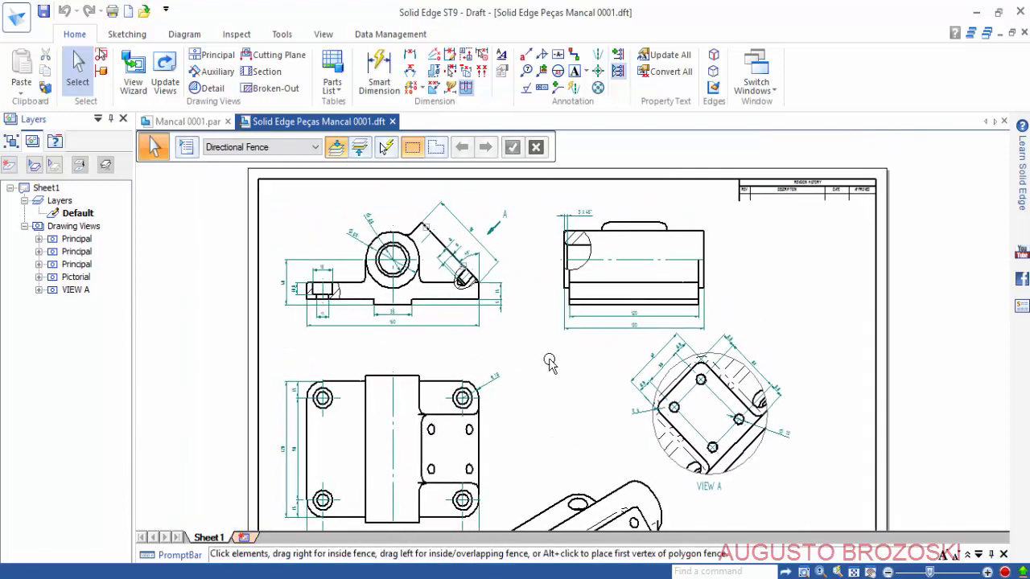
scroll(457, 212, "up", 1)
scroll(474, 278, "down", 1)
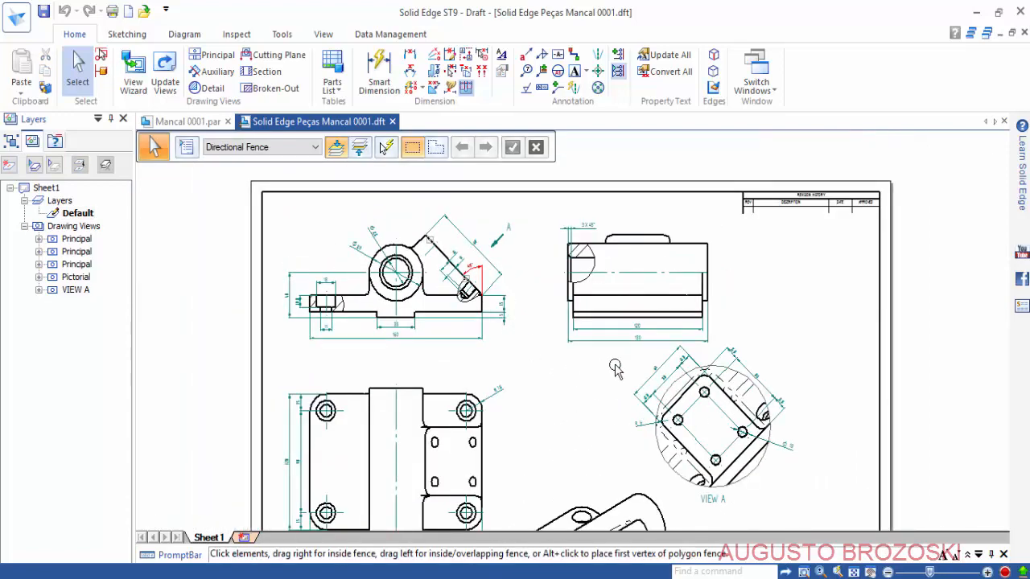
scroll(475, 281, "up", 3)
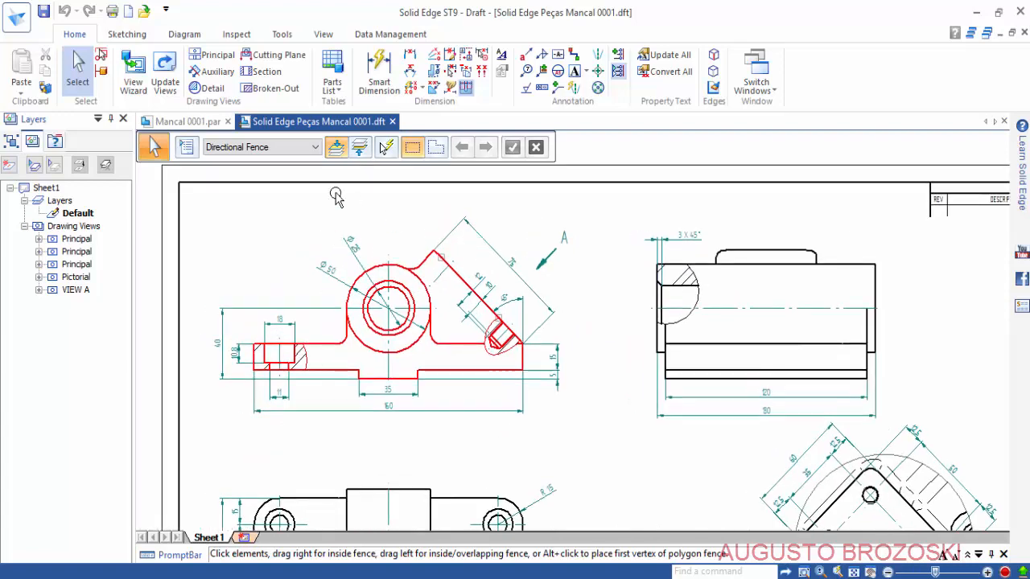
left_click(214, 71)
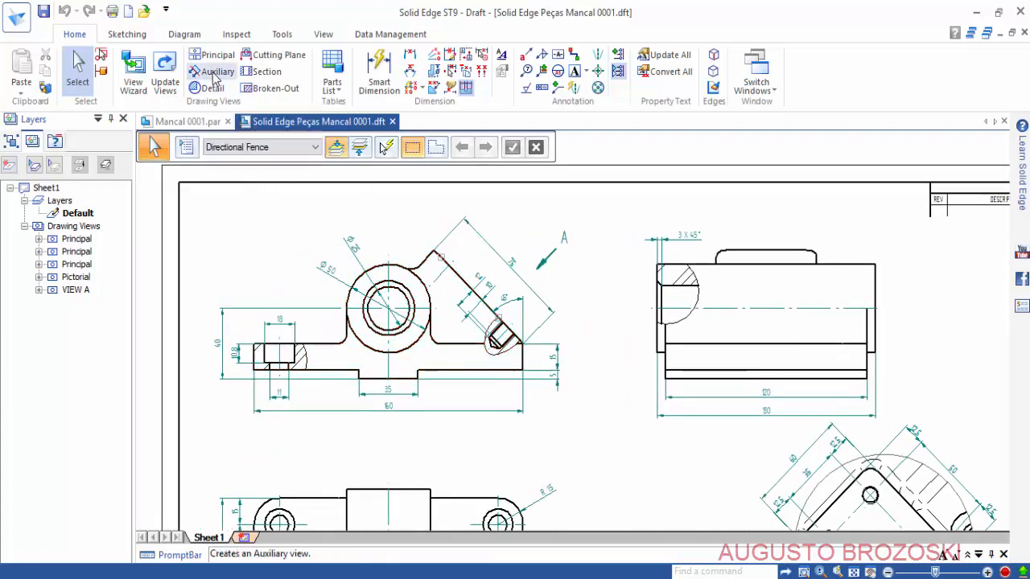
left_click(467, 284)
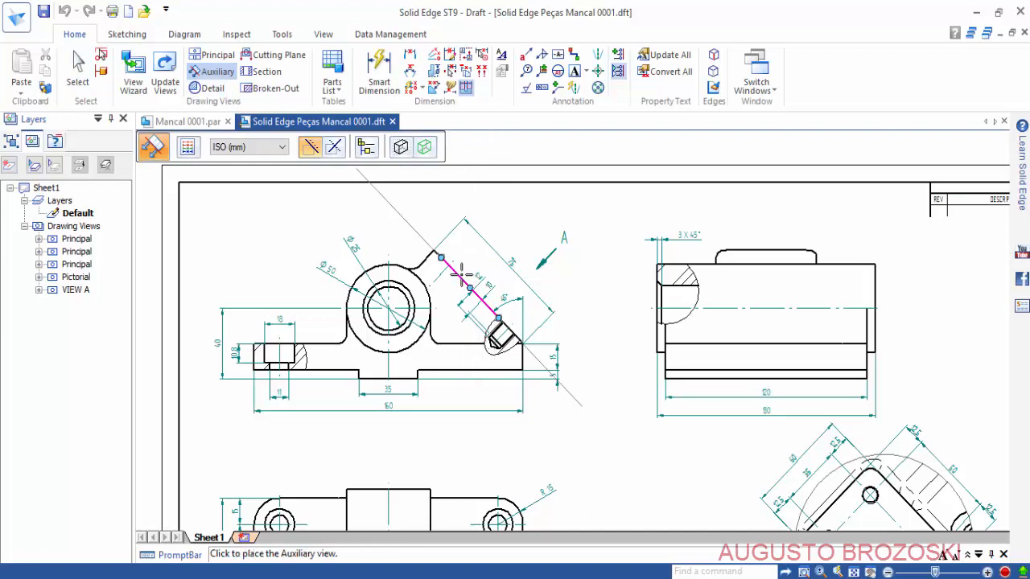
scroll(476, 274, "down", 5)
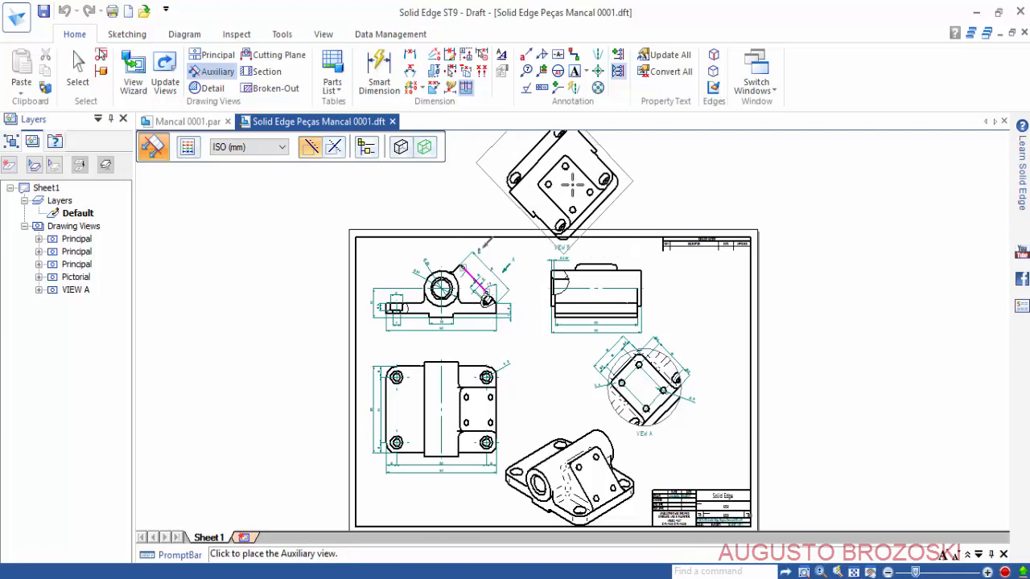
left_click(573, 184)
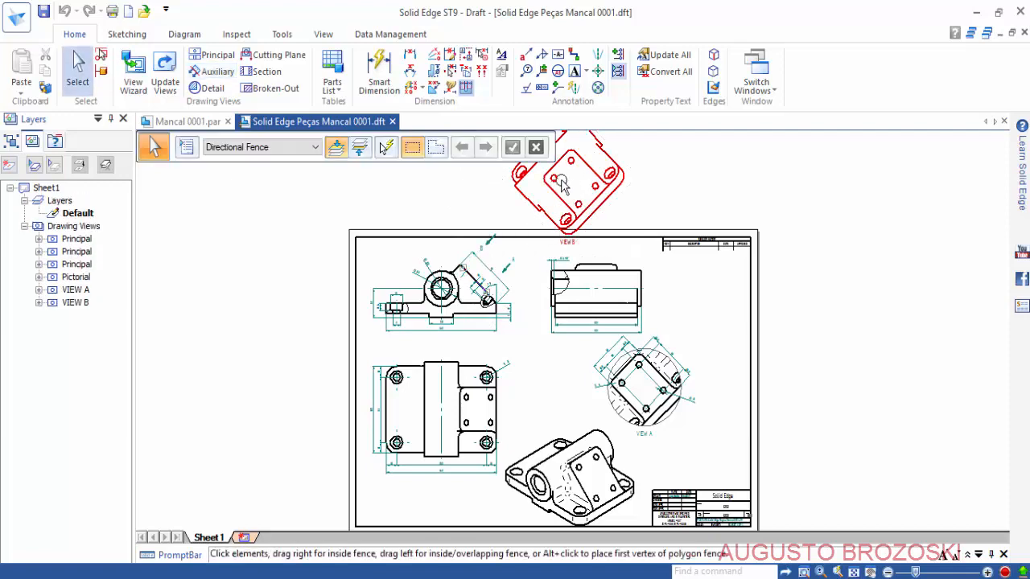
Delete the alignment between VIEW B and the front view.
scroll(561, 189, "up", 2)
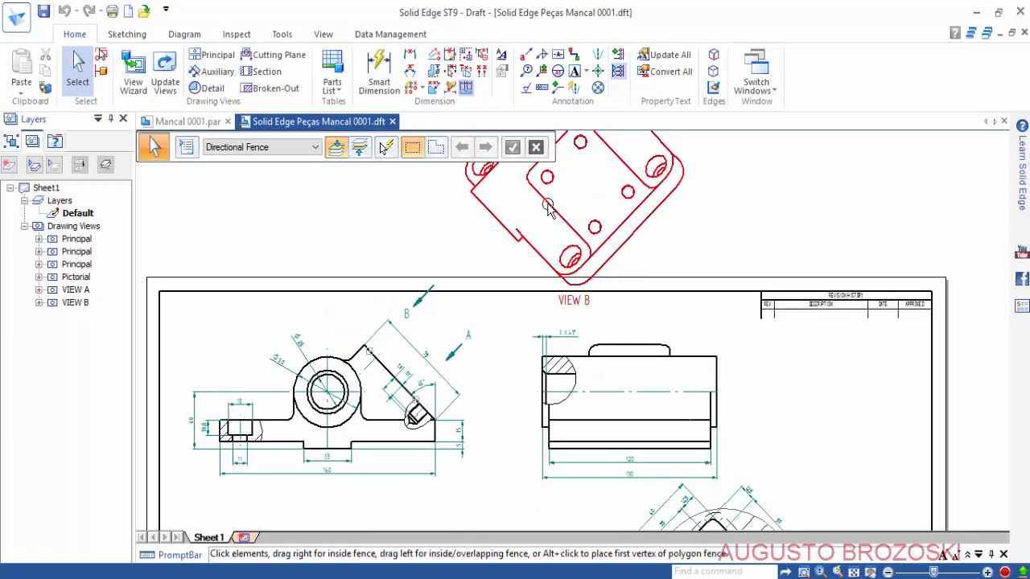
middle_click_drag(547, 204, 544, 207)
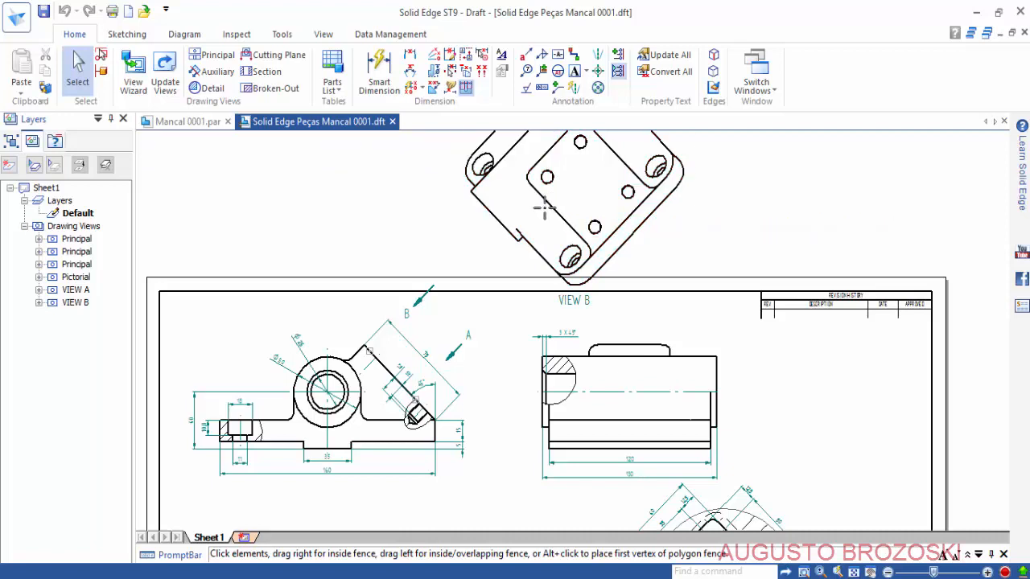
right_click(544, 208)
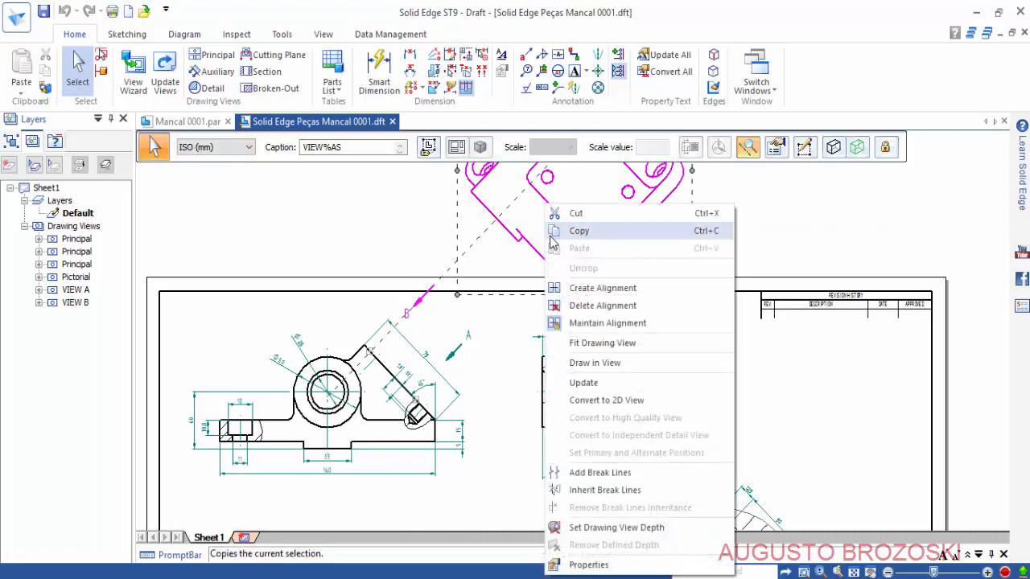
left_click(592, 307)
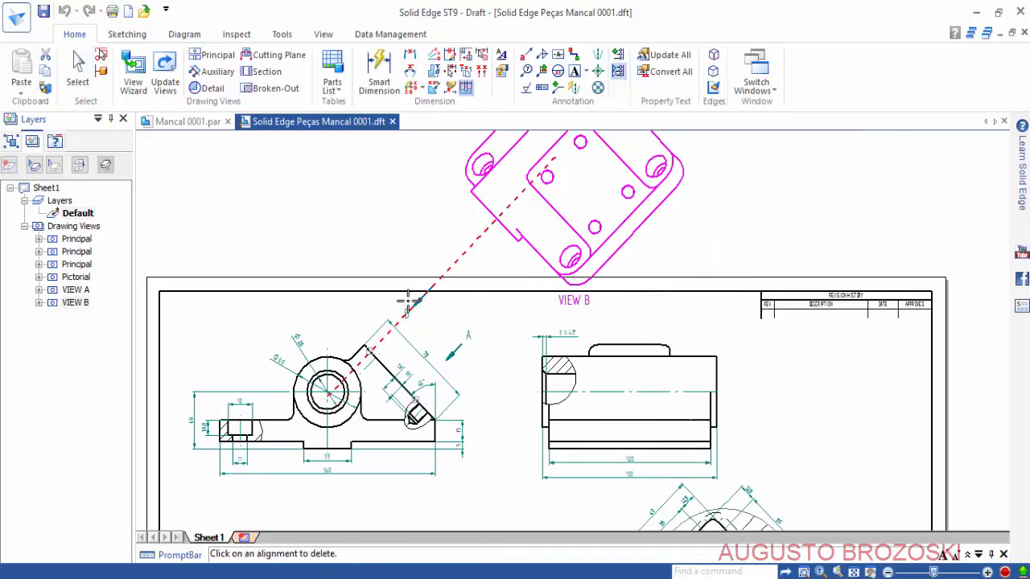
left_click(460, 260)
left_click(440, 280)
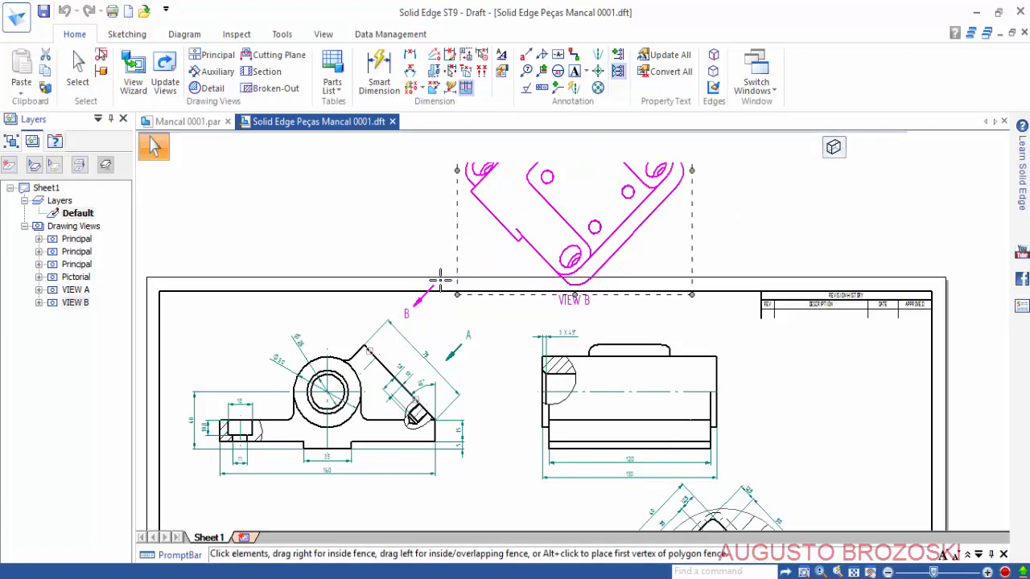
Move VIEW B to the empty area beyond the sheet's right border.
scroll(440, 280, "up", 2)
scroll(440, 280, "down", 3)
scroll(440, 284, "down", 3)
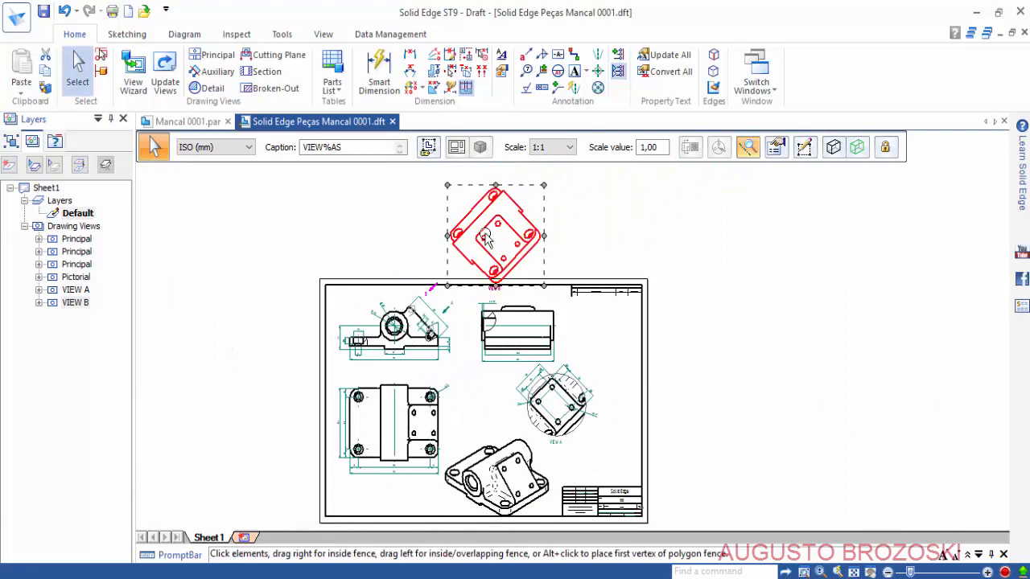
left_click_drag(552, 234, 717, 361)
Open VIEW B's general view properties and move the dialog clear of the view.
scroll(752, 390, "up", 3)
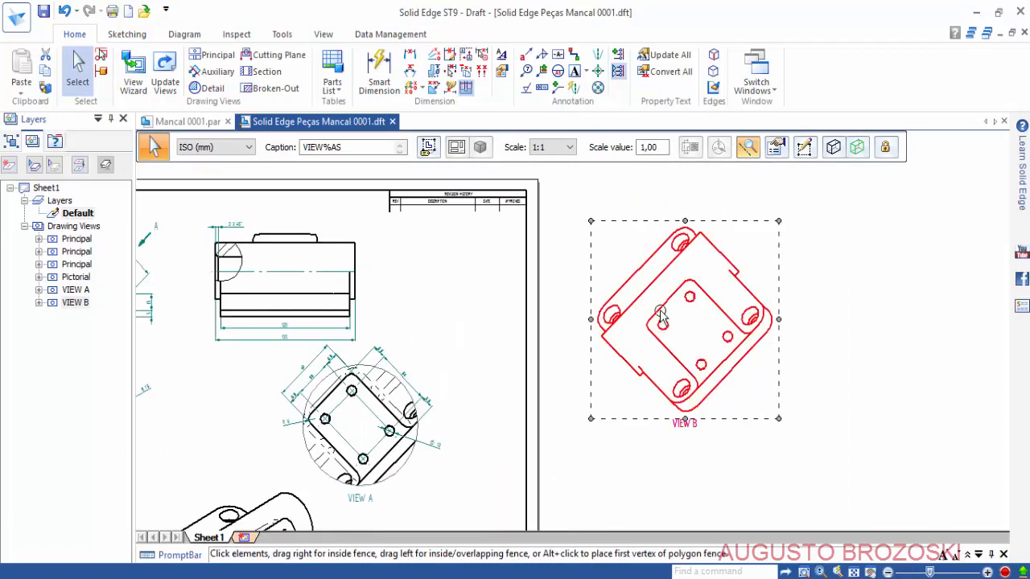
right_click(658, 313)
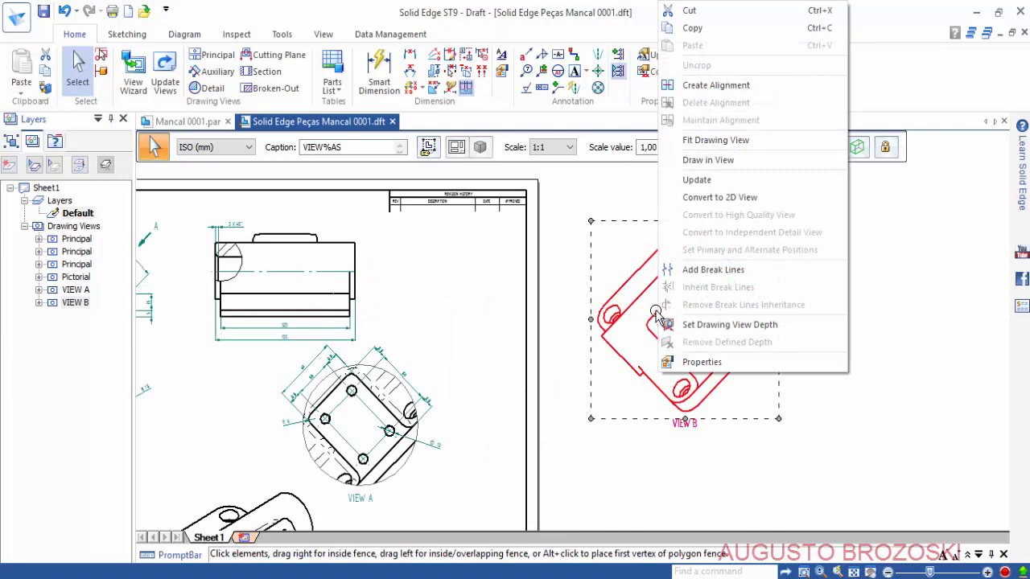
left_click(696, 362)
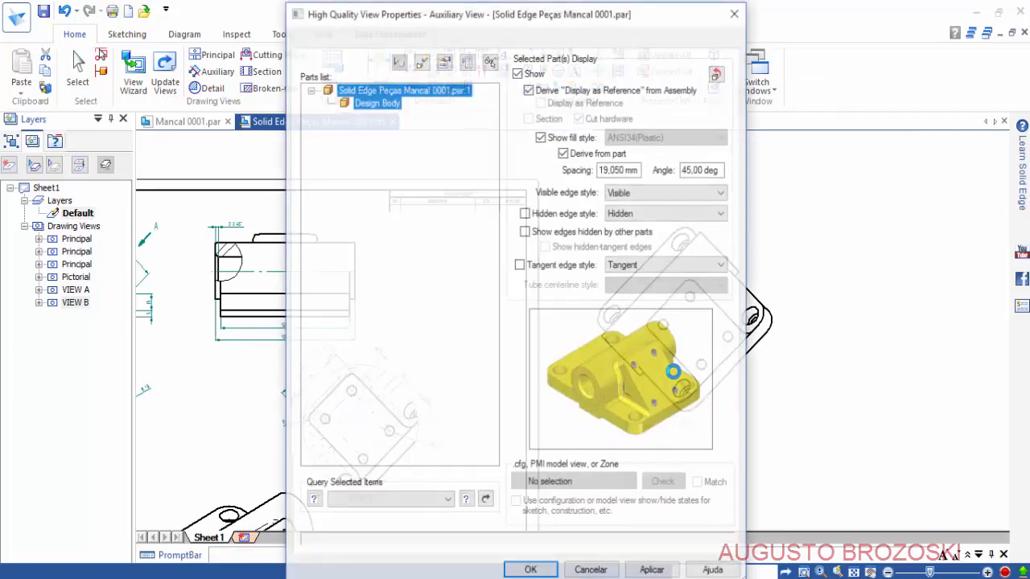
left_click(307, 42)
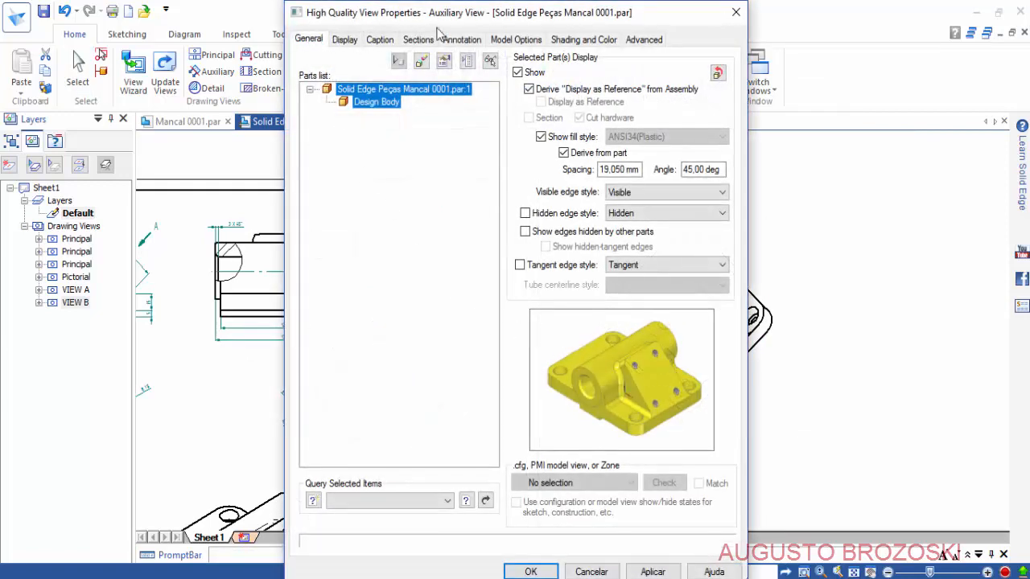
left_click_drag(515, 19, 306, 18)
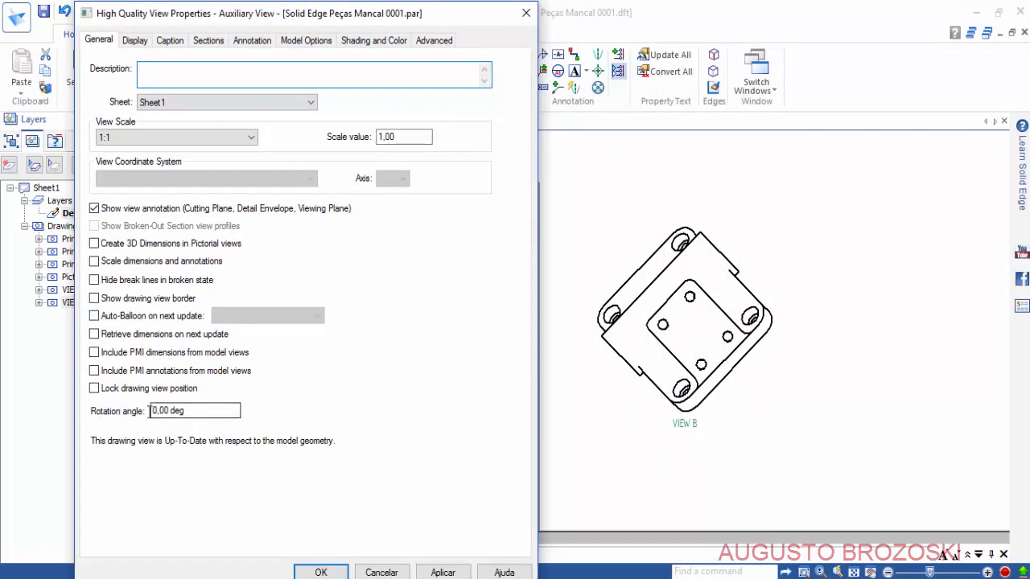
Try a rotation angle of 45 deg on VIEW B and apply it.
left_click_drag(194, 411, 103, 413)
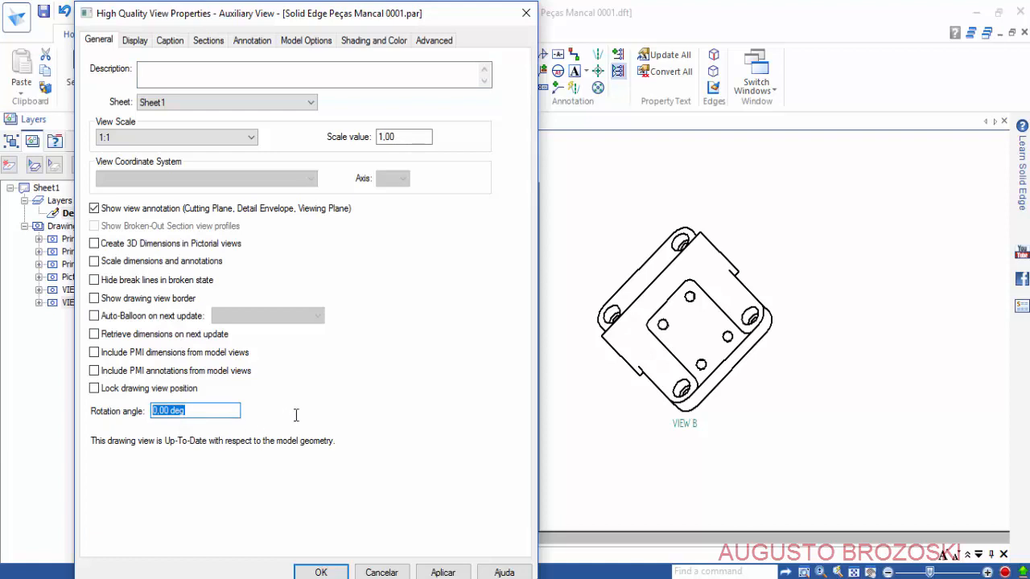
type("45")
left_click(447, 573)
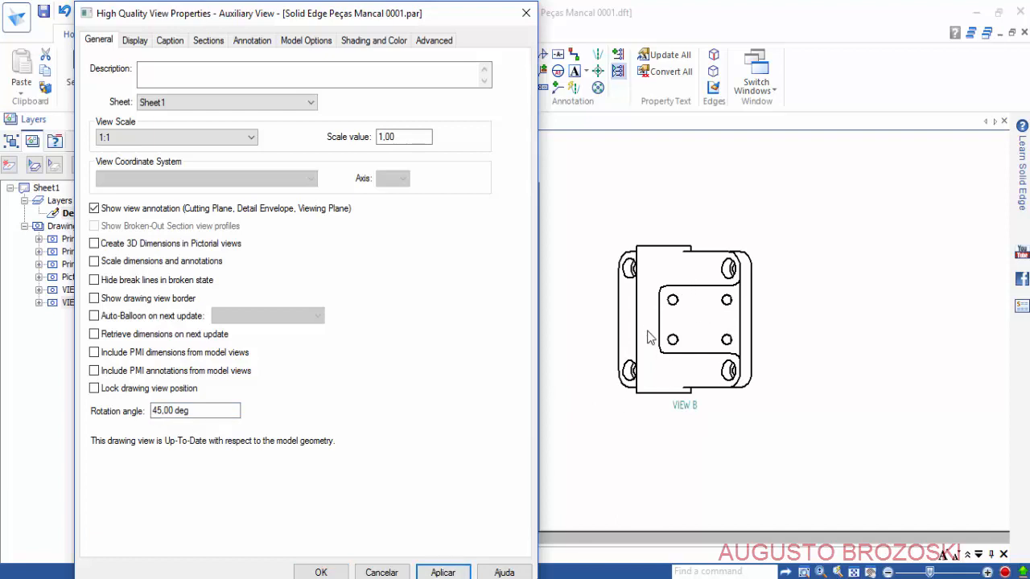
Set VIEW B's rotation angle to 315 deg and accept the view properties.
left_click_drag(238, 411, 114, 411)
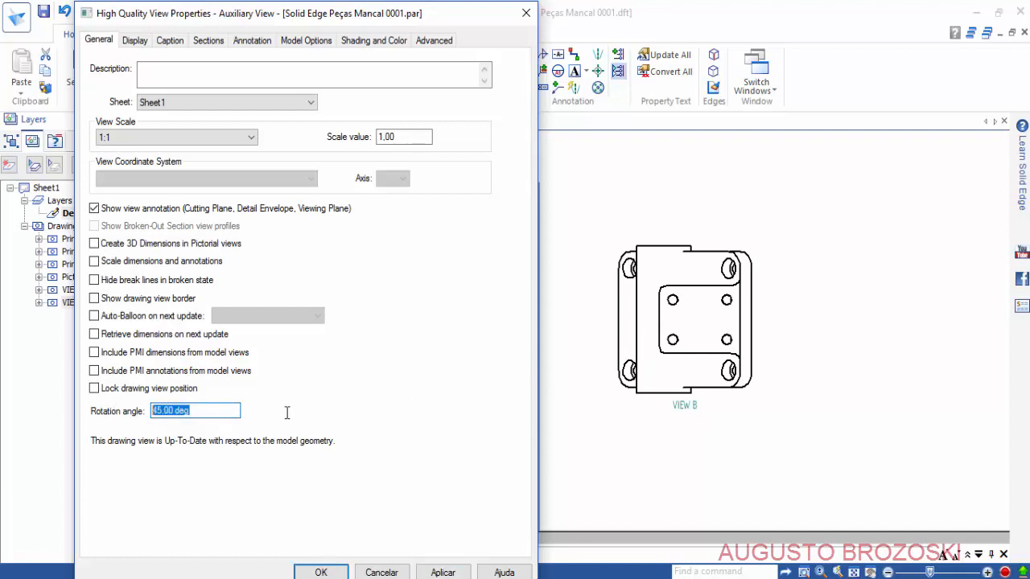
type("315")
left_click(453, 572)
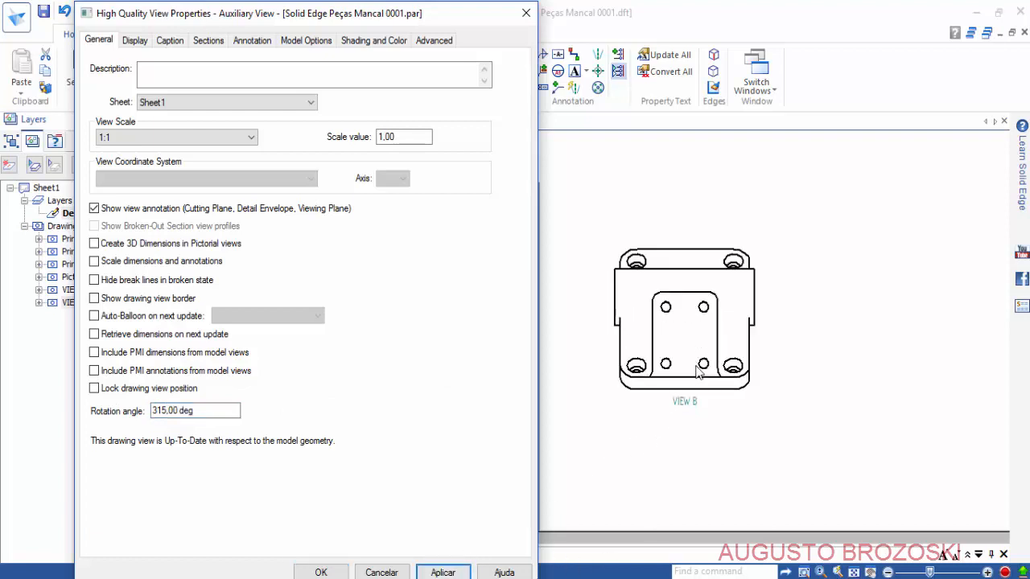
left_click(329, 570)
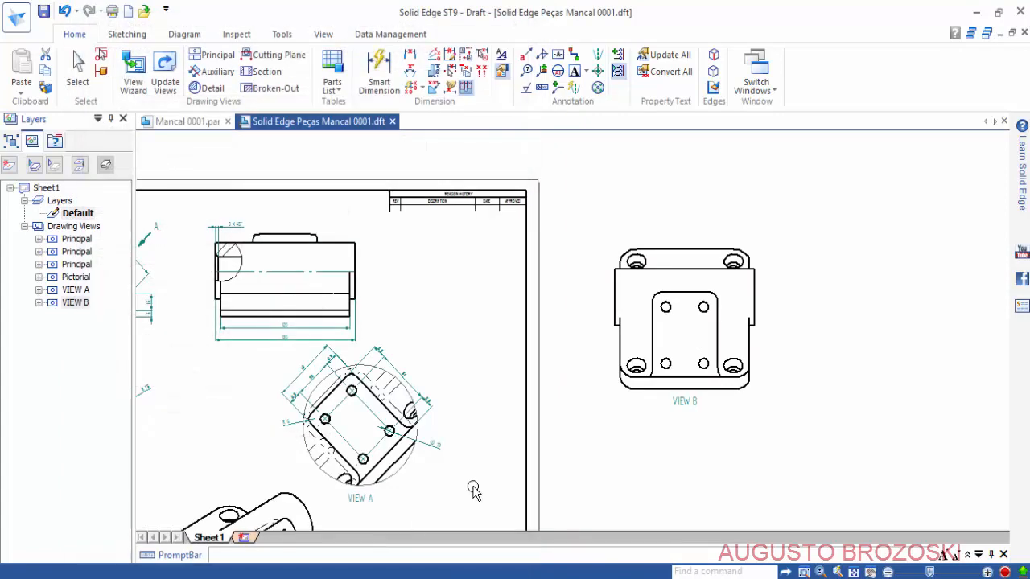
Edit VIEW B's cropping boundary, drawing a circle around the four-hole pad, and try to close the boundary profile.
left_click(666, 348)
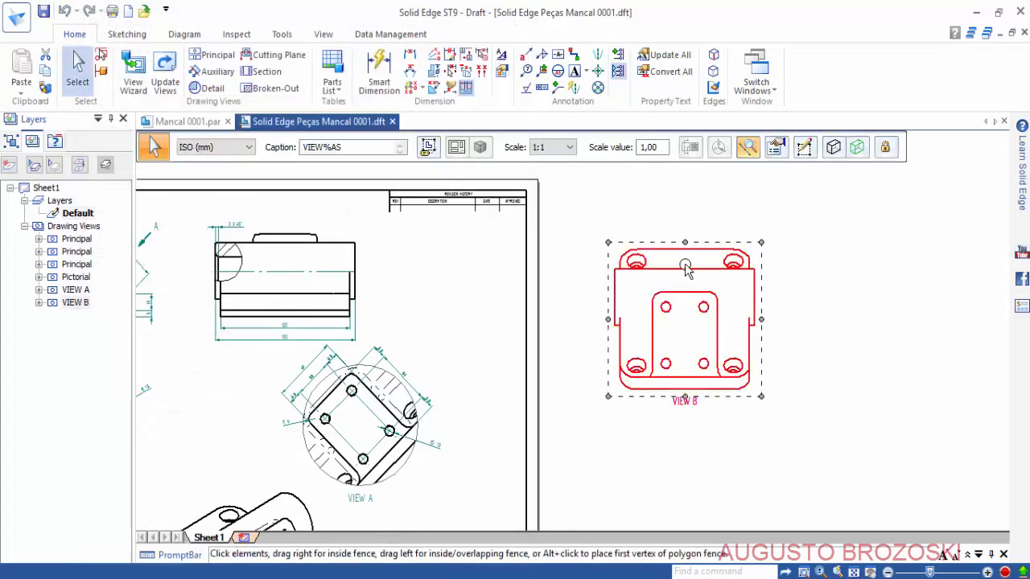
left_click(804, 147)
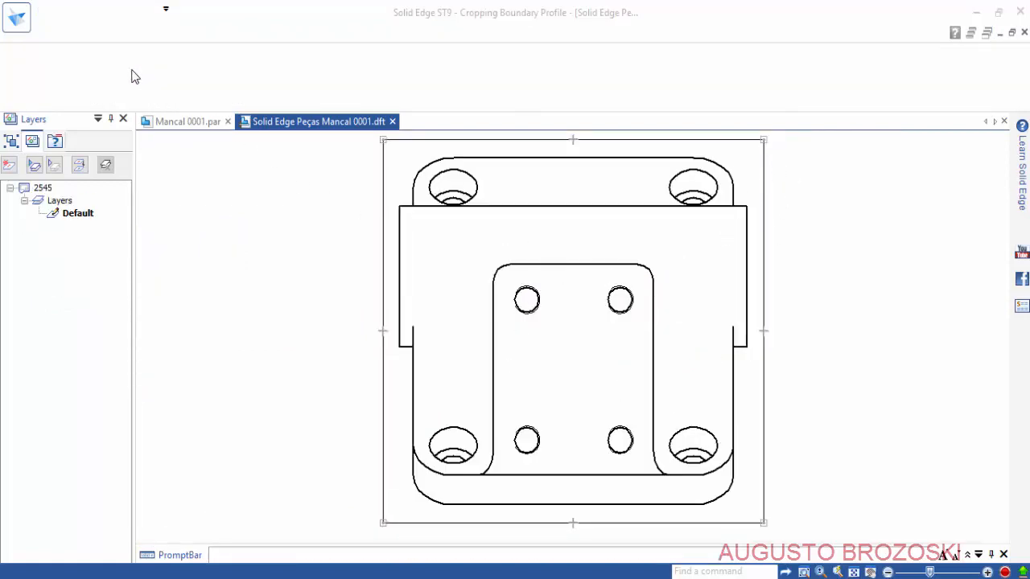
left_click(73, 89)
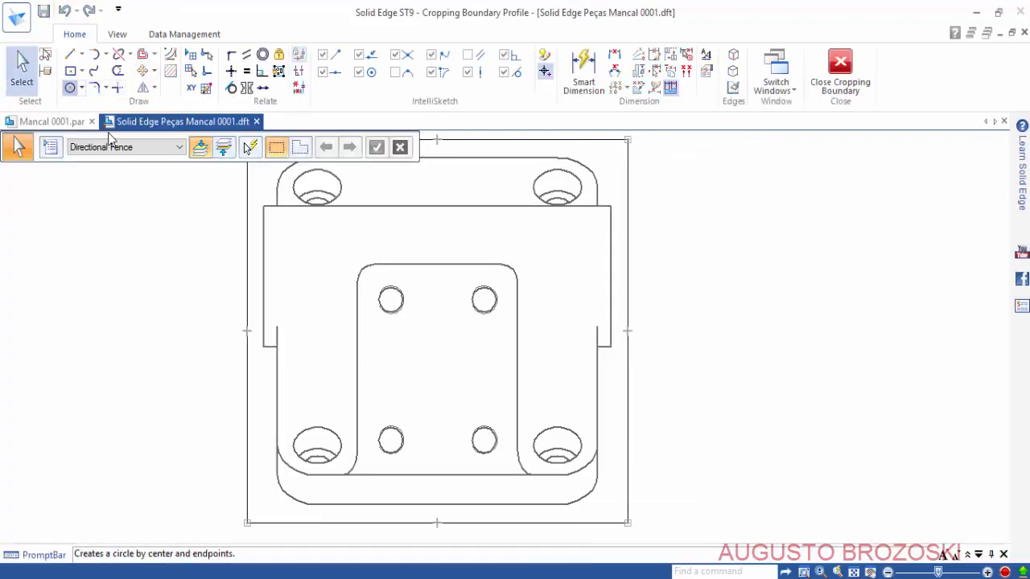
left_click(434, 375)
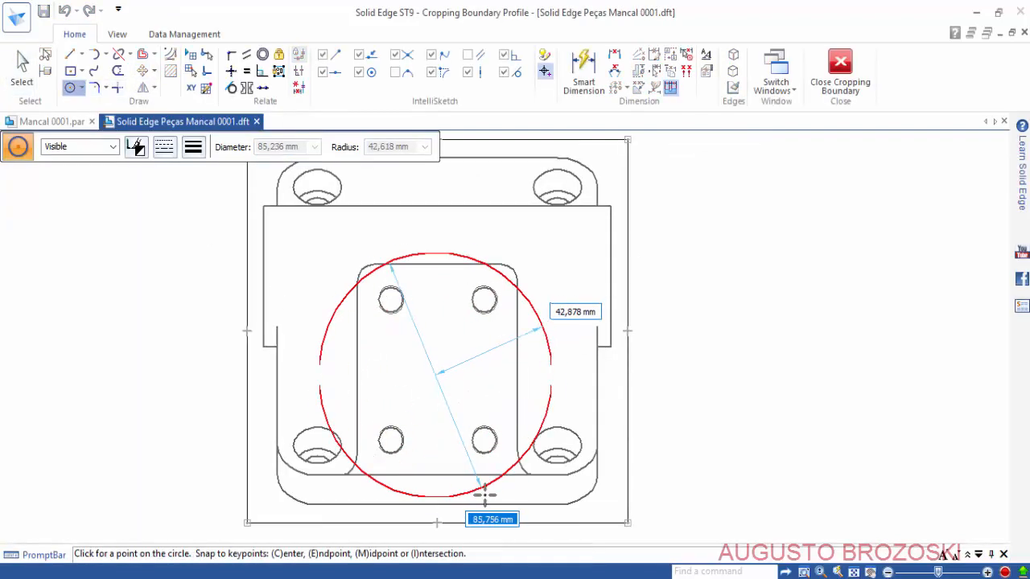
left_click(519, 503)
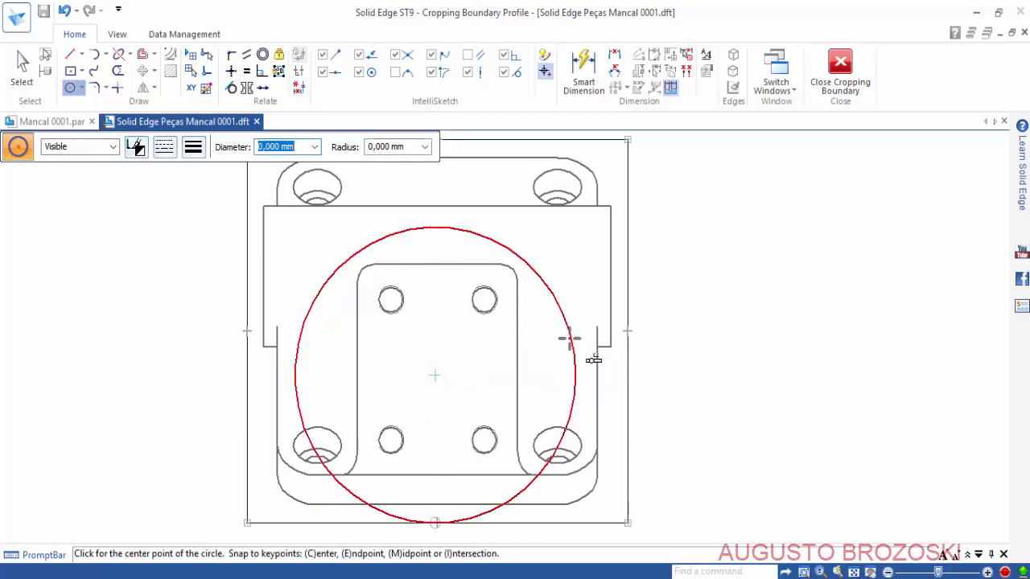
left_click(840, 71)
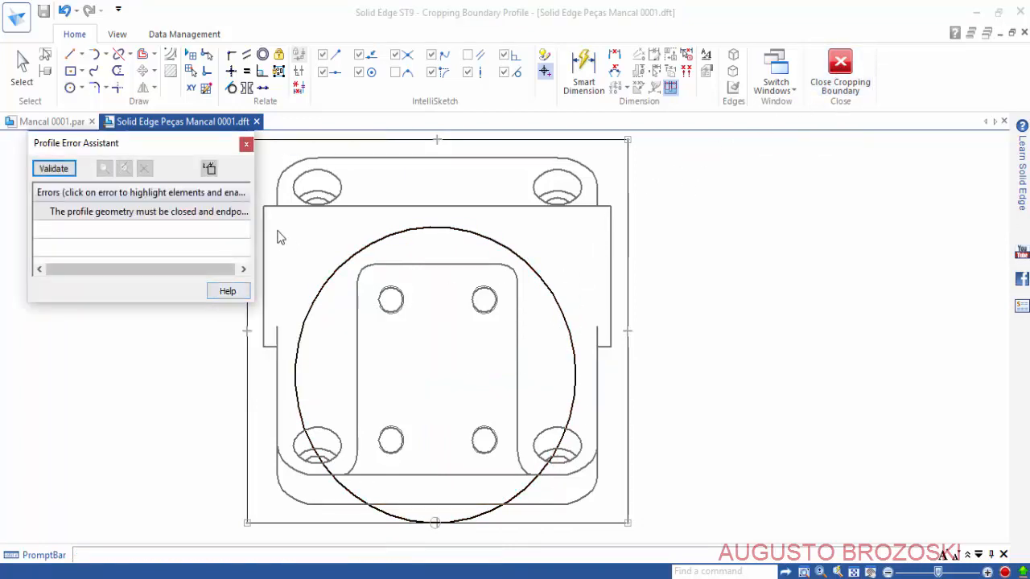
left_click(246, 146)
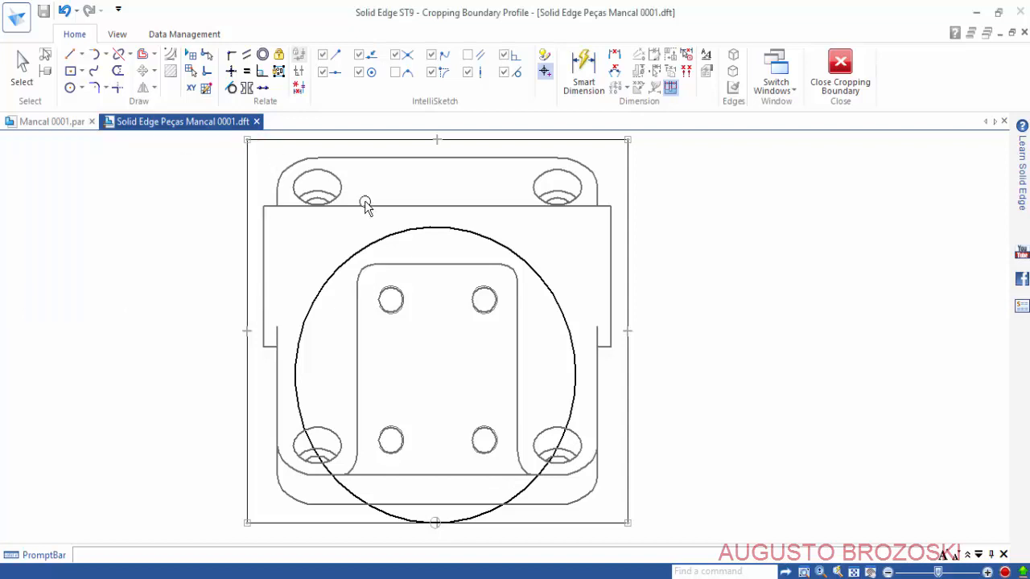
Delete the four sides of the original rectangular cropping boundary and finish the circular crop of VIEW B.
left_click(628, 207)
key("Delete")
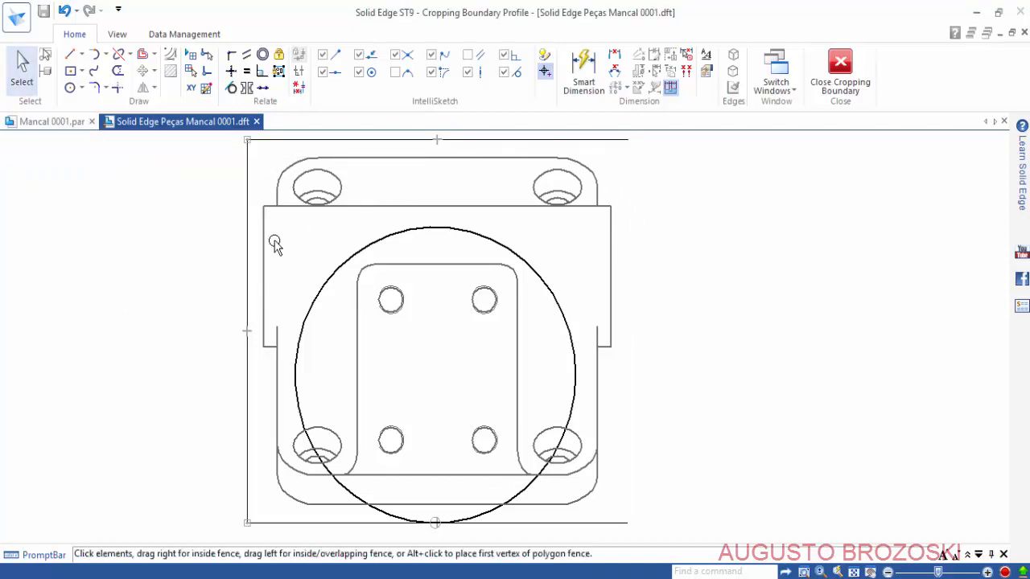
left_click(403, 140)
key("Delete")
left_click(244, 233)
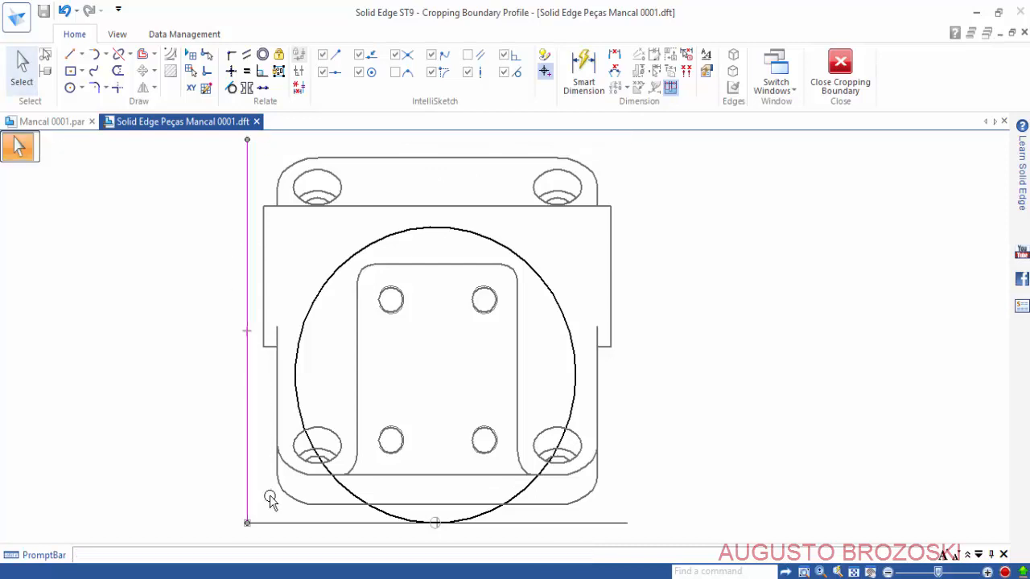
key("Delete")
left_click(330, 522)
key("Delete")
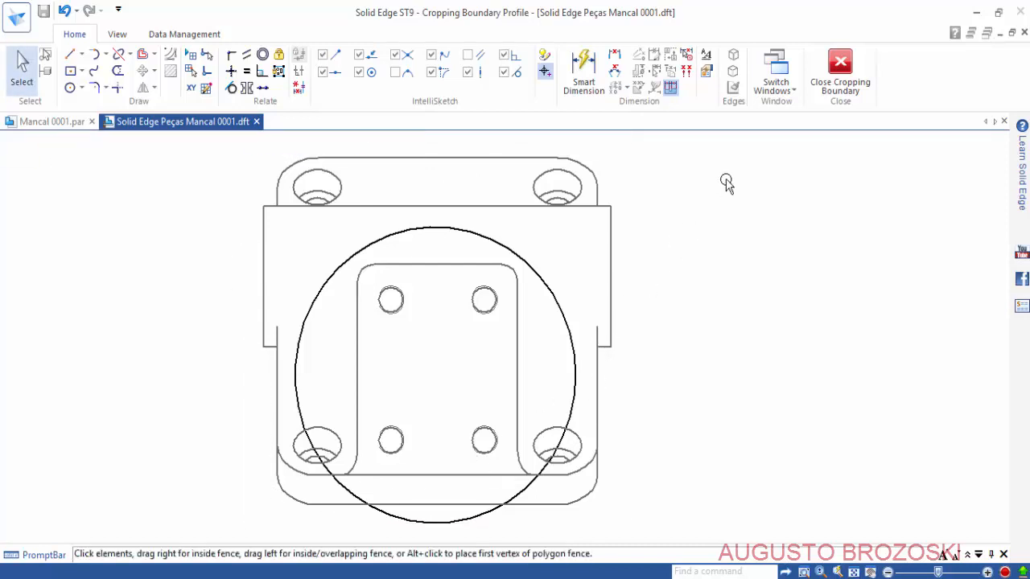
left_click(840, 72)
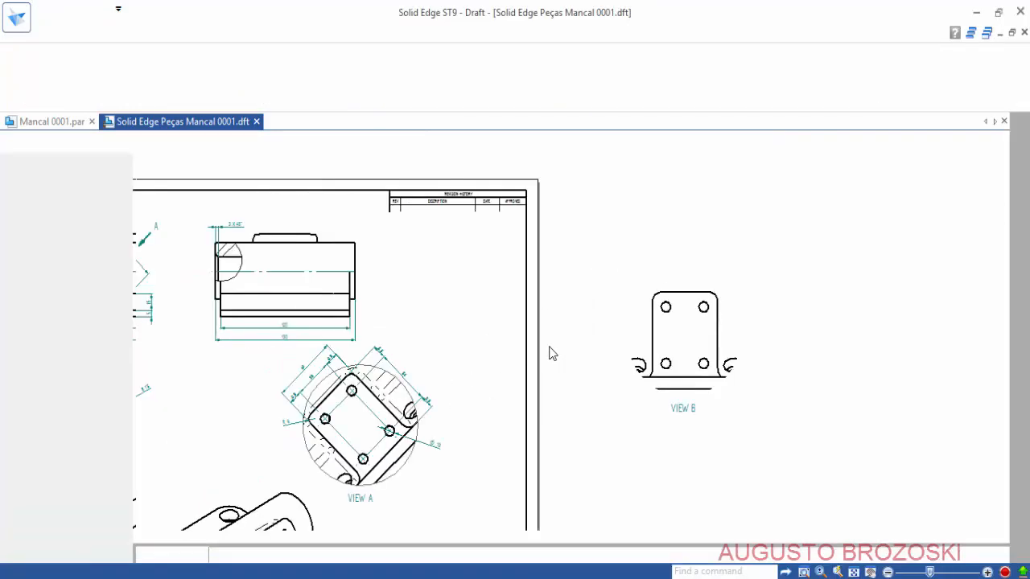
Dimension the horizontal center-to-center spacing of the two lower holes in VIEW B, placing the dimension below the view caption.
scroll(551, 349, "up", 1)
scroll(778, 355, "up", 3)
left_click(778, 356)
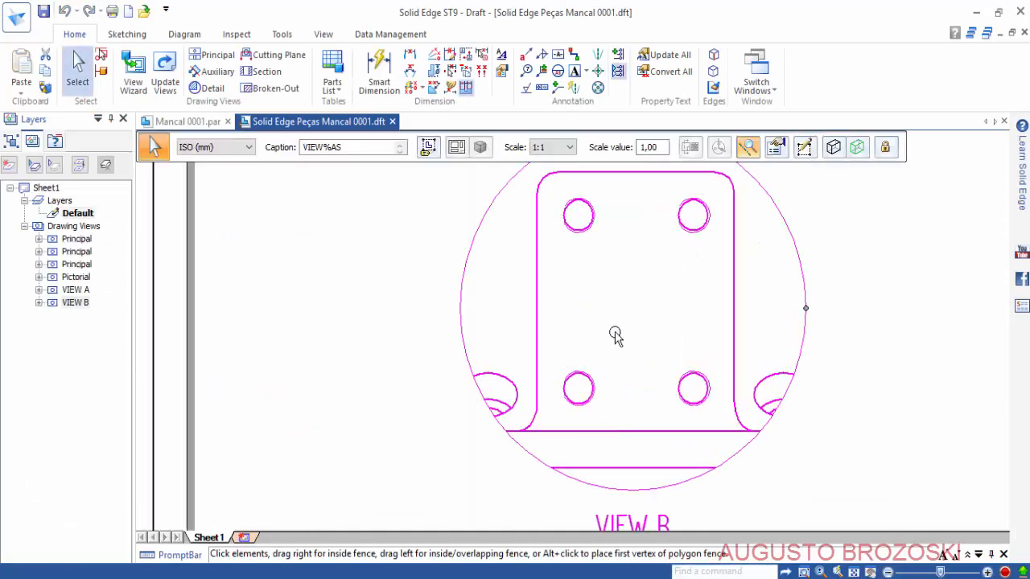
scroll(568, 361, "down", 1)
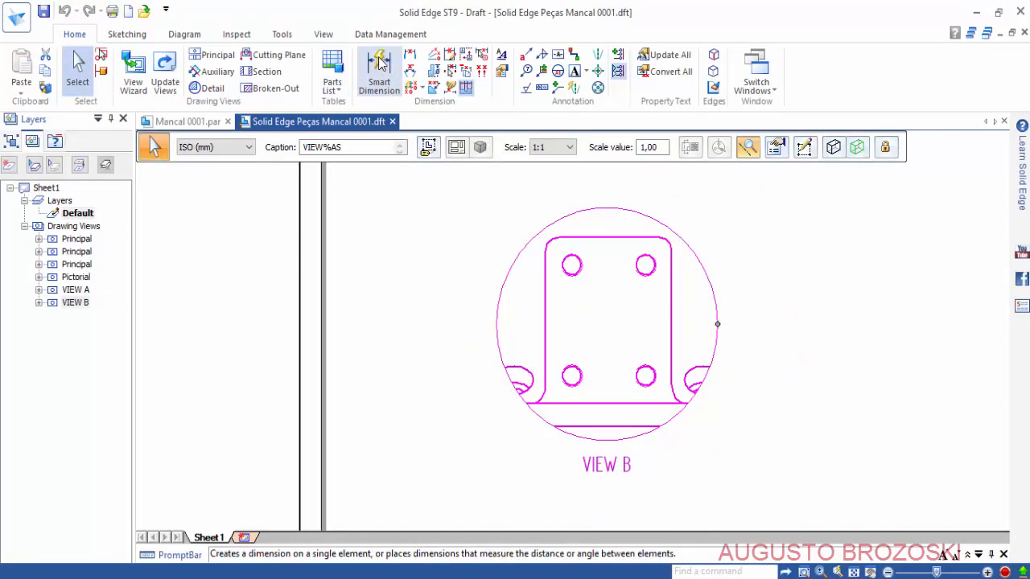
left_click(380, 81)
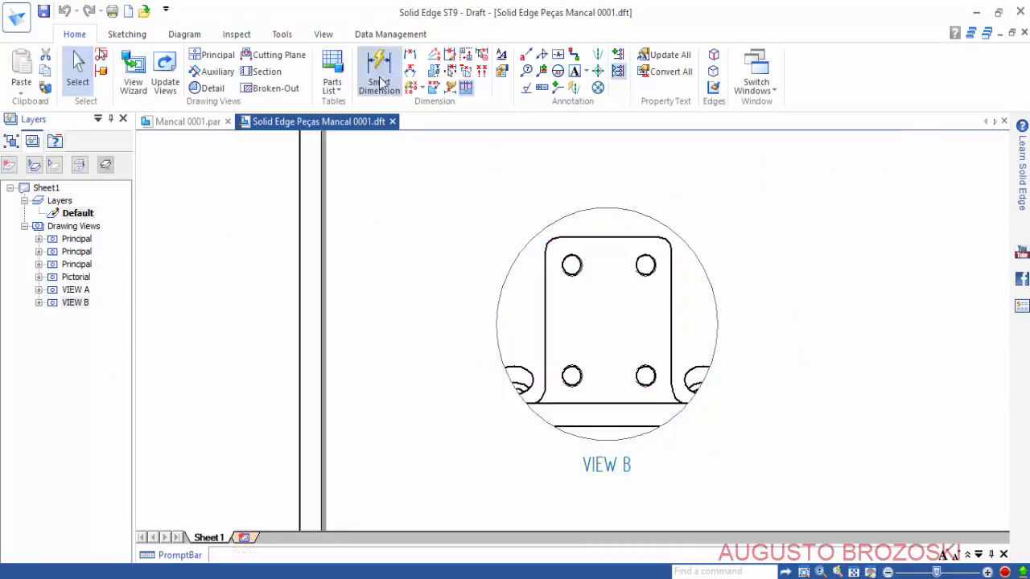
left_click(572, 377)
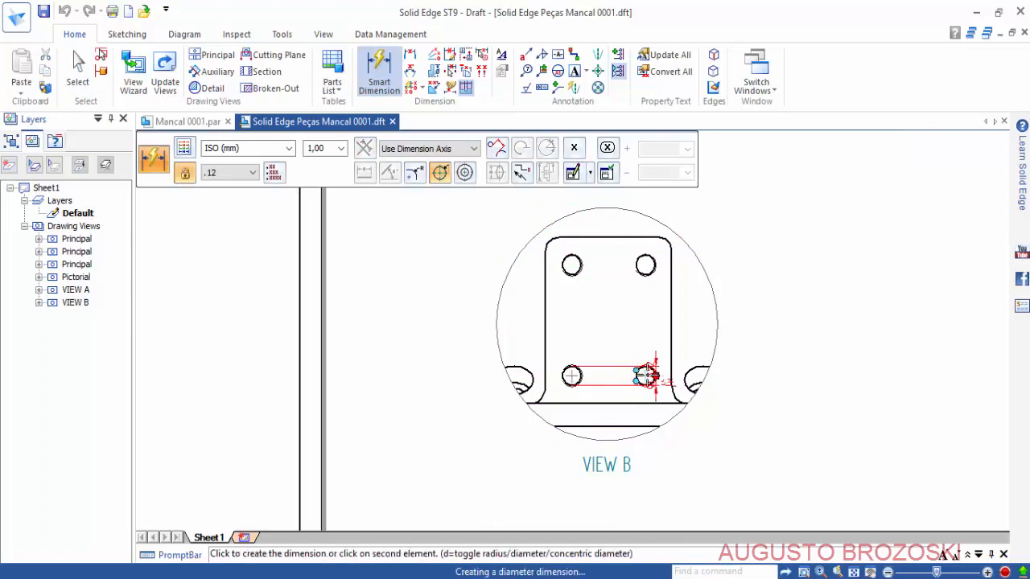
left_click(646, 375)
left_click(608, 492)
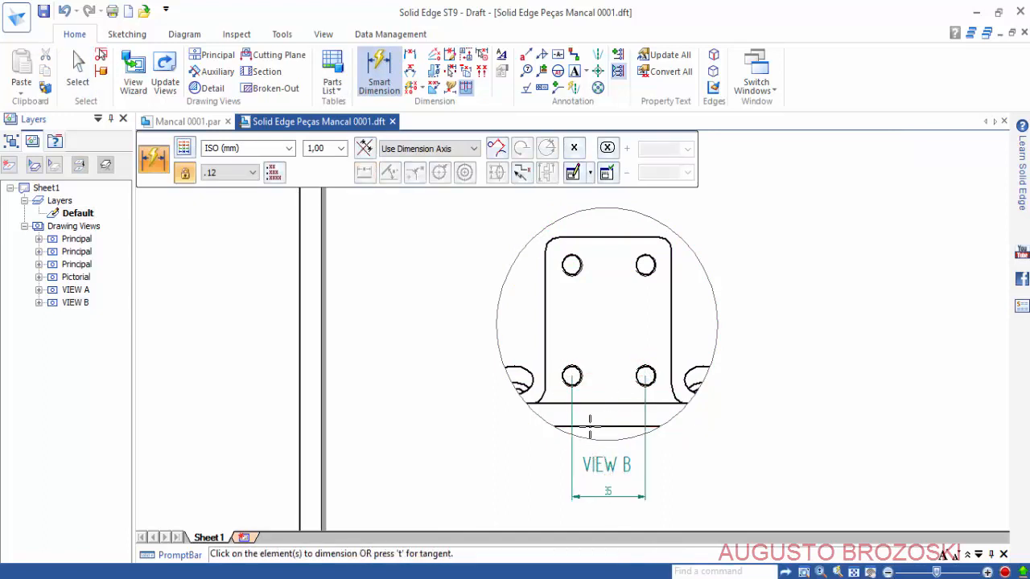
Dimension the vertical center-to-center spacing of the two right-hand holes in VIEW B, placing it outside the circular crop.
left_click(649, 263)
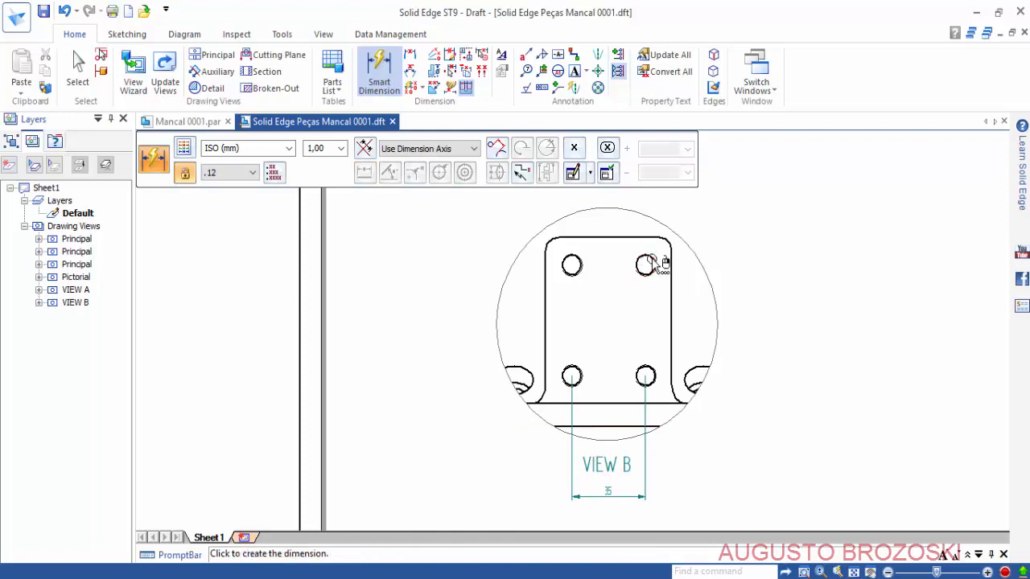
left_click(646, 376)
left_click(766, 304)
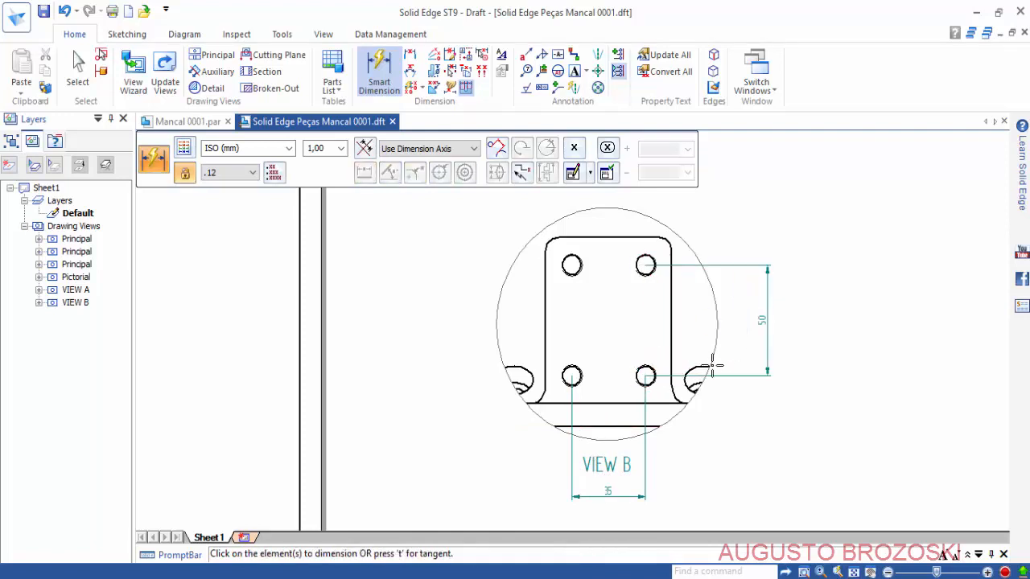
left_click(567, 429)
scroll(539, 362, "down", 1)
key("Escape")
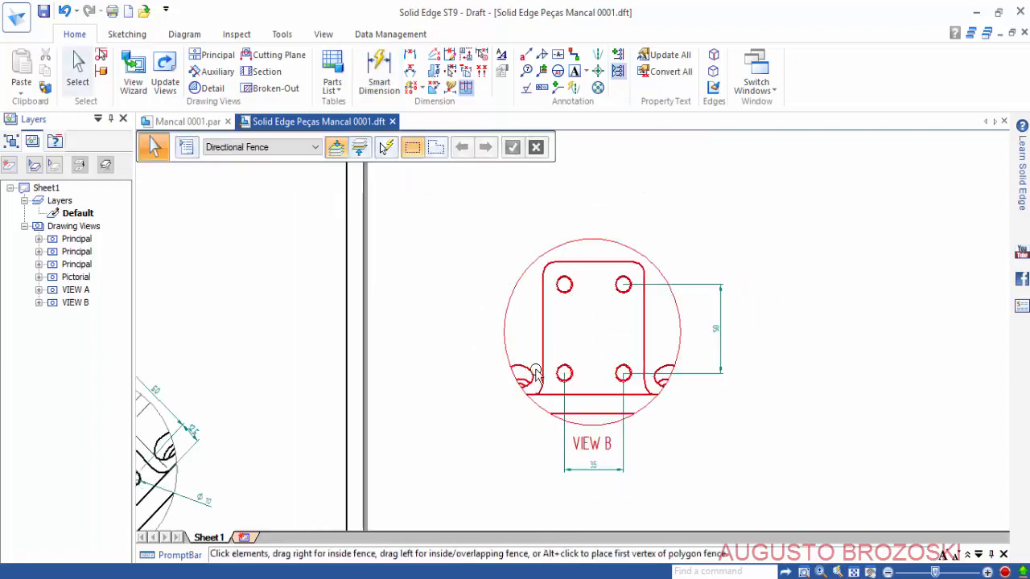
Delete VIEW B outside the sheet border and fit the whole drawing sheet in the window.
scroll(539, 354, "down", 2)
left_click(542, 341)
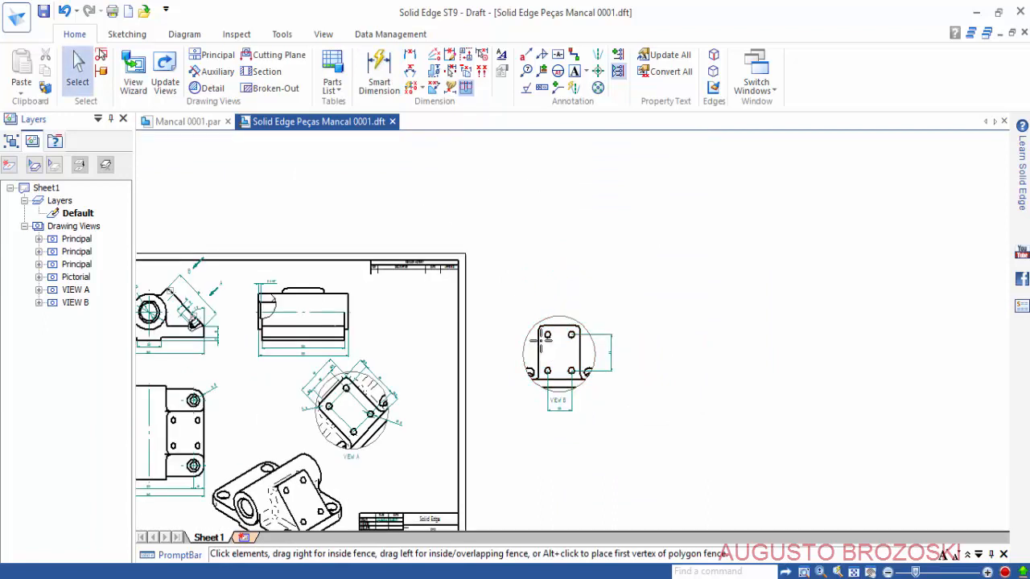
key("Delete")
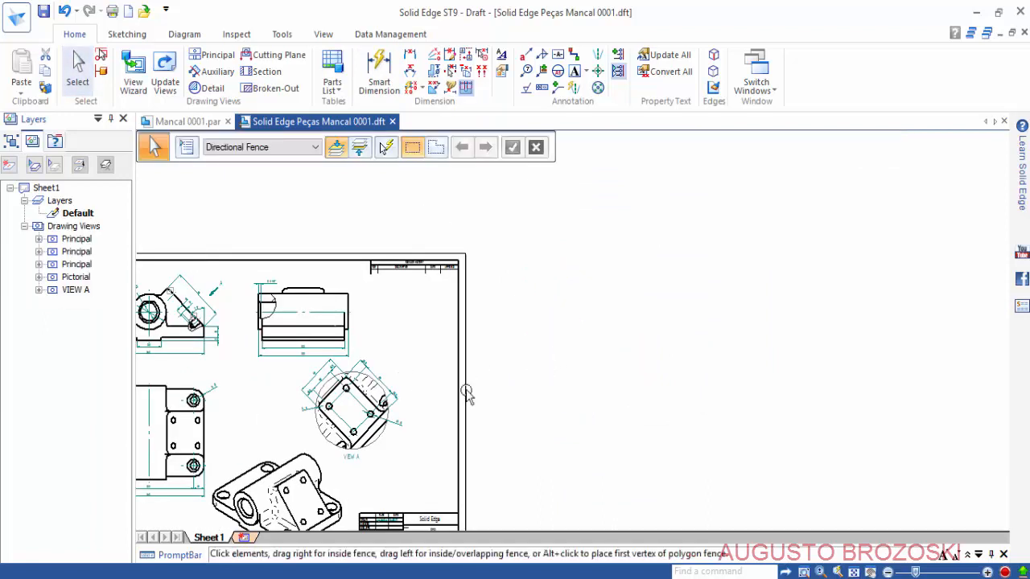
left_click(854, 572)
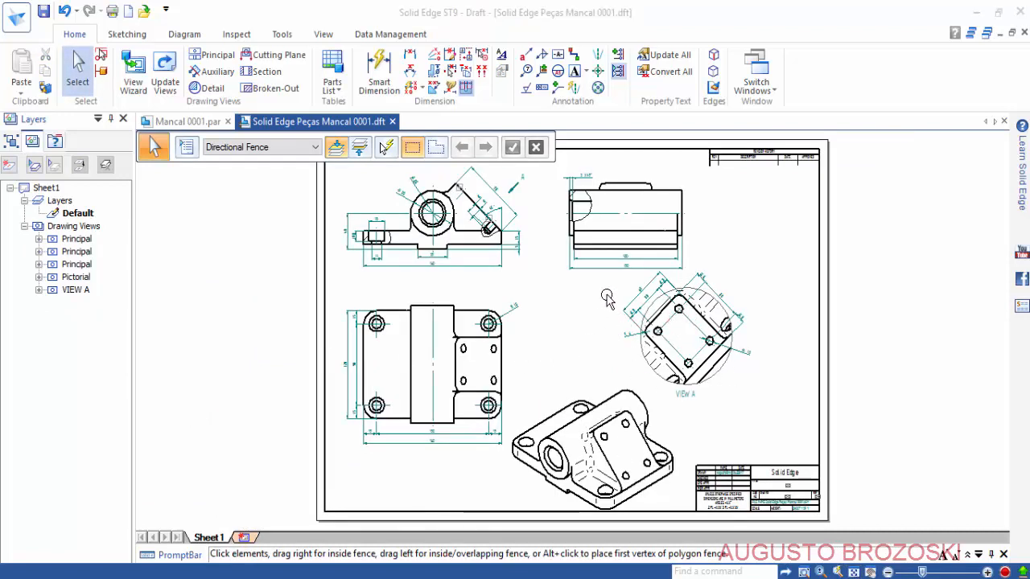
scroll(774, 498, "up", 3)
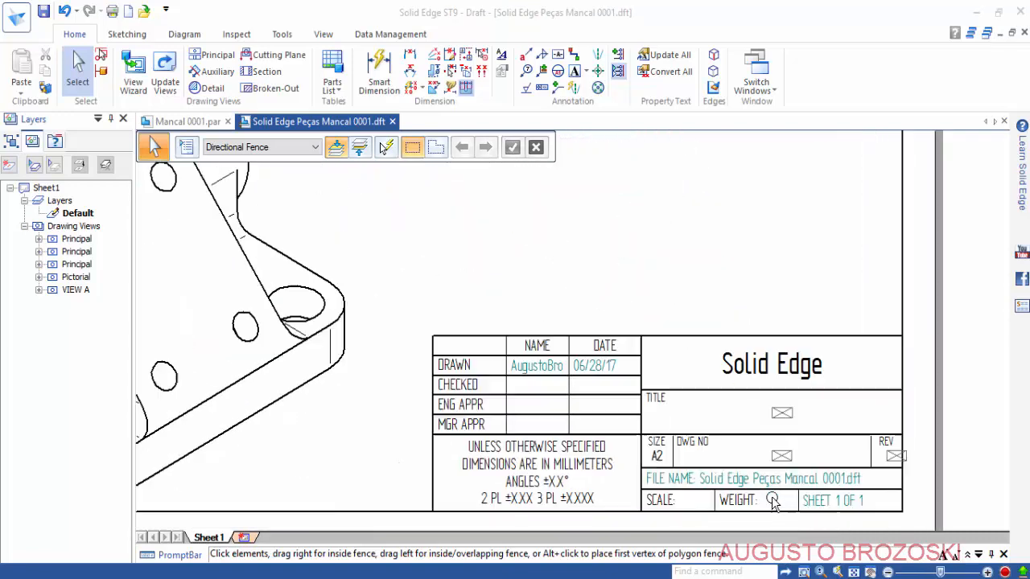
scroll(772, 499, "up", 1)
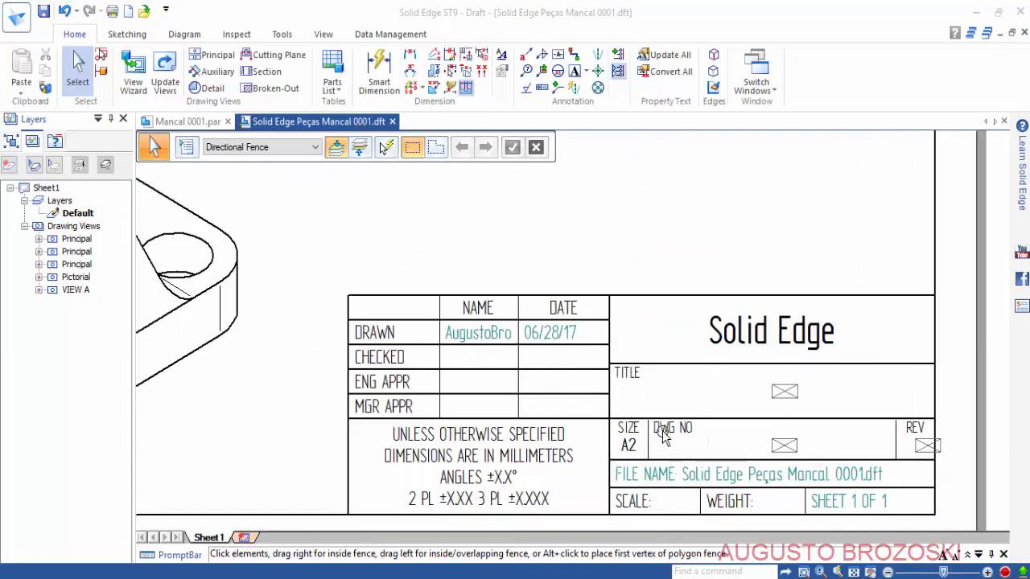
scroll(685, 442, "down", 5)
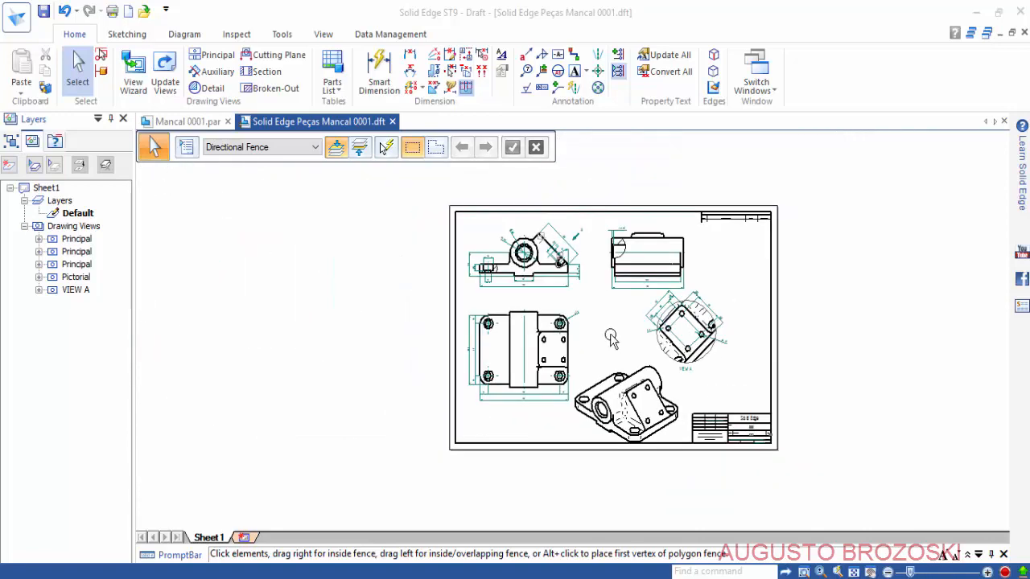
left_click(854, 572)
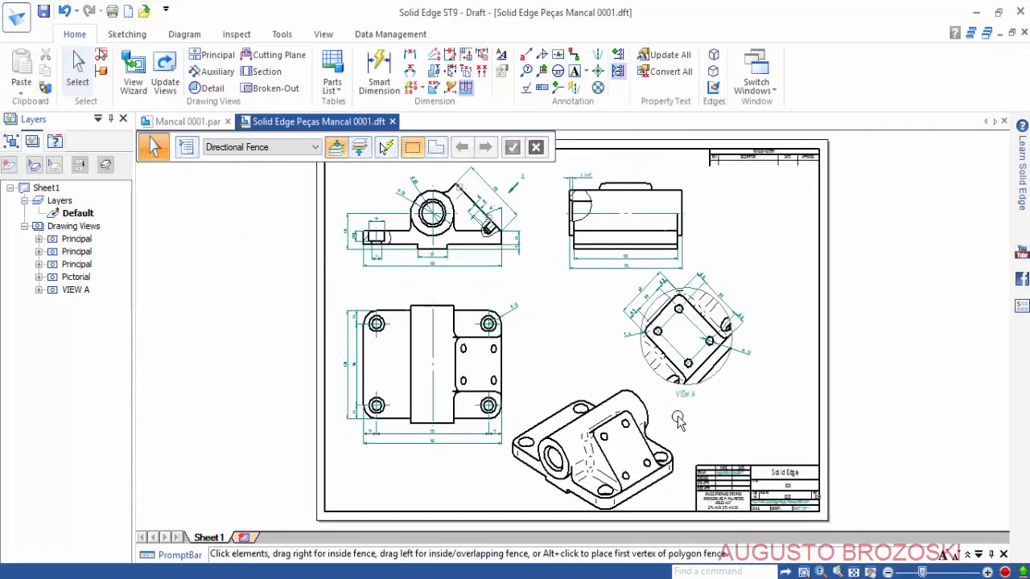